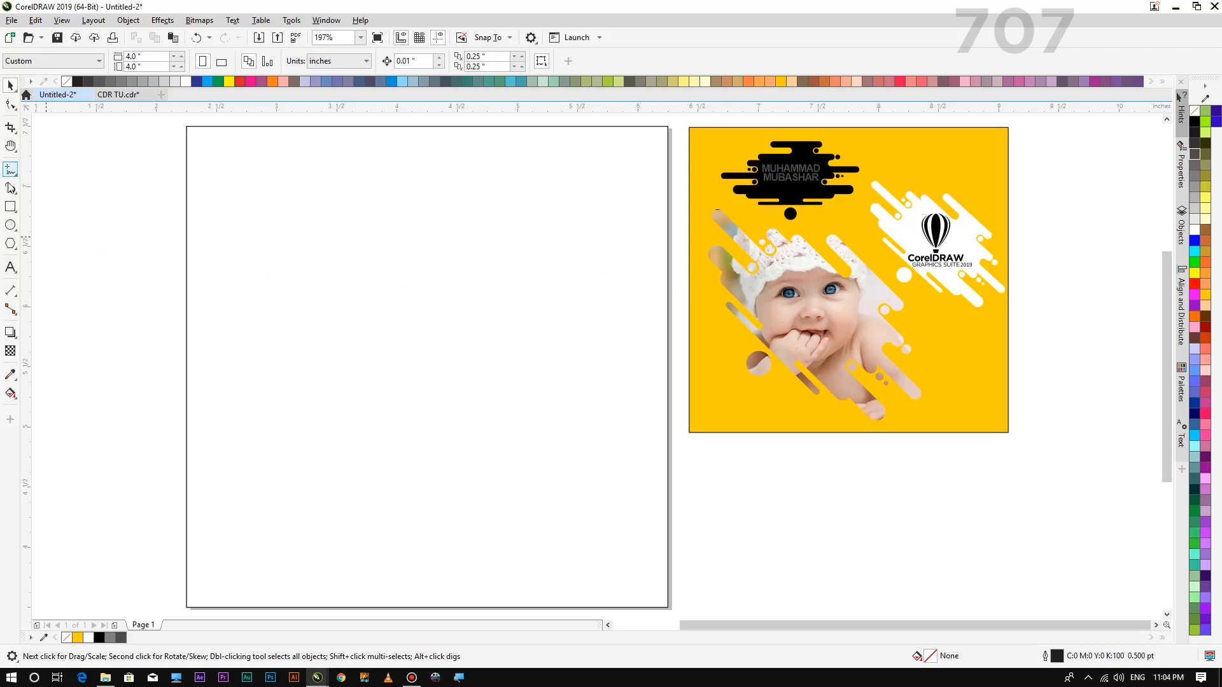
Draw a circle about 1.74 inches in diameter and move it near the middle of the page
{"action": "left_click", "coordinate": [10, 226]}
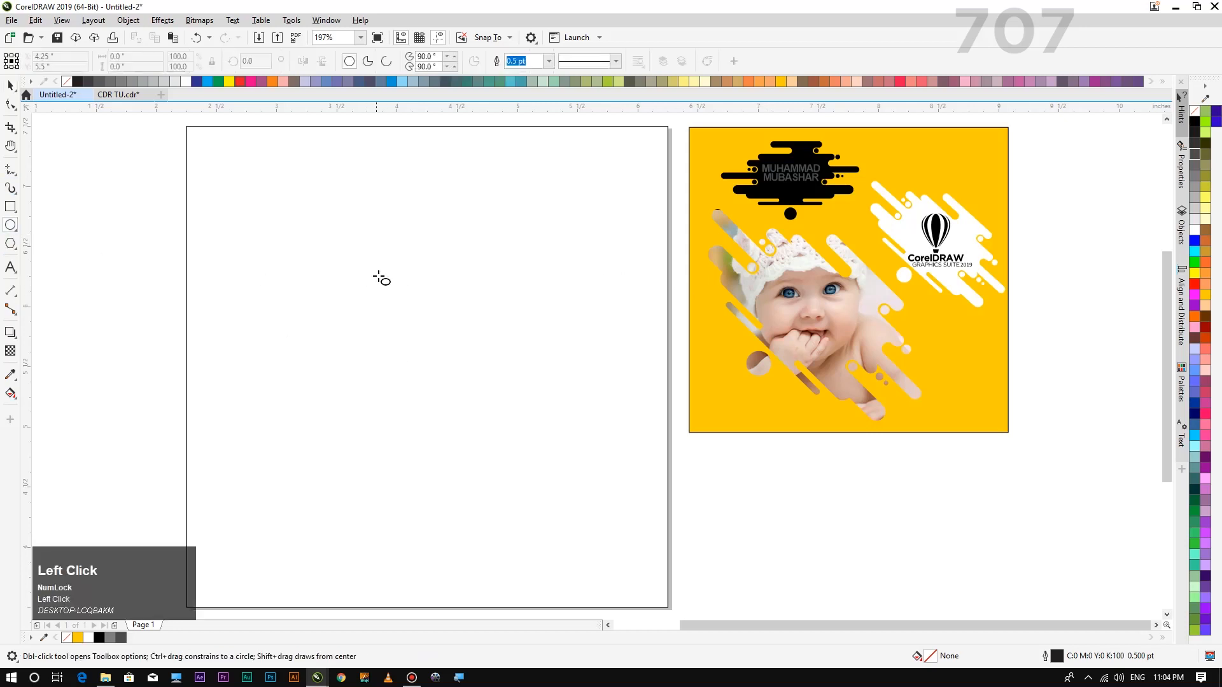
{"action": "mouse_move", "coordinate": [384, 275]}
{"action": "left_mouse_down"}
{"action": "mouse_move", "coordinate": [507, 475]}
{"action": "mouse_move", "coordinate": [590, 485]}
{"action": "left_mouse_up"}
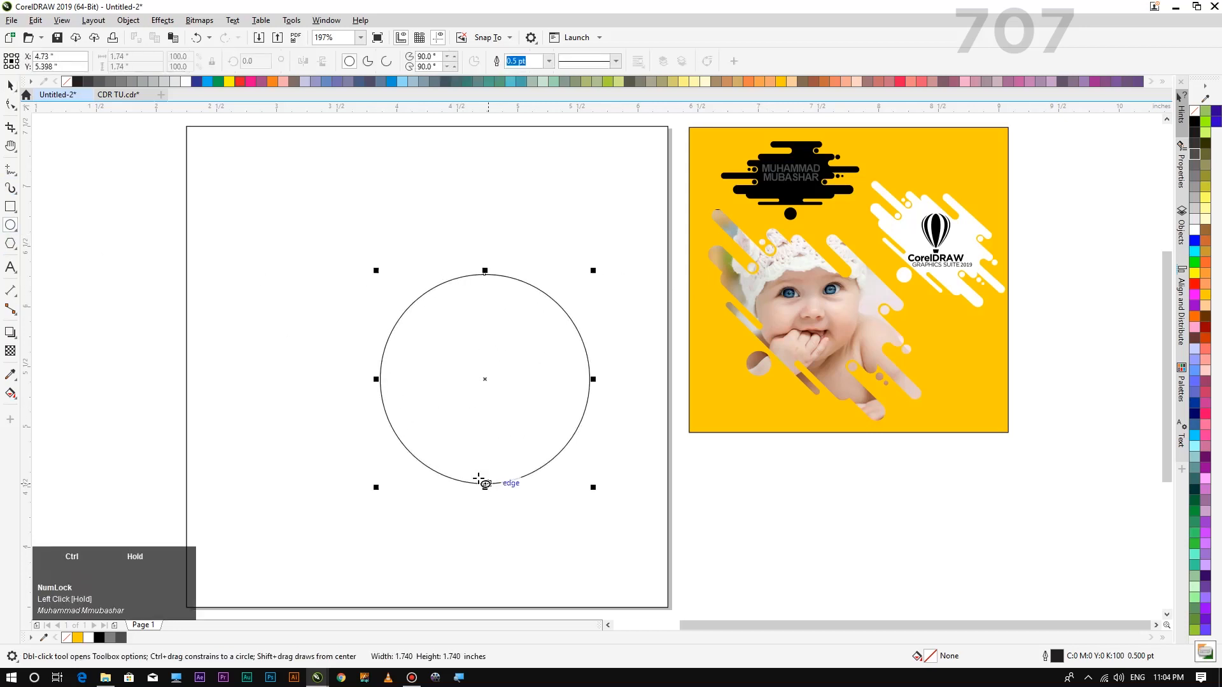
{"action": "left_click", "coordinate": [10, 85]}
{"action": "left_click_drag", "start_coordinate": [438, 339], "coordinate": [410, 312]}
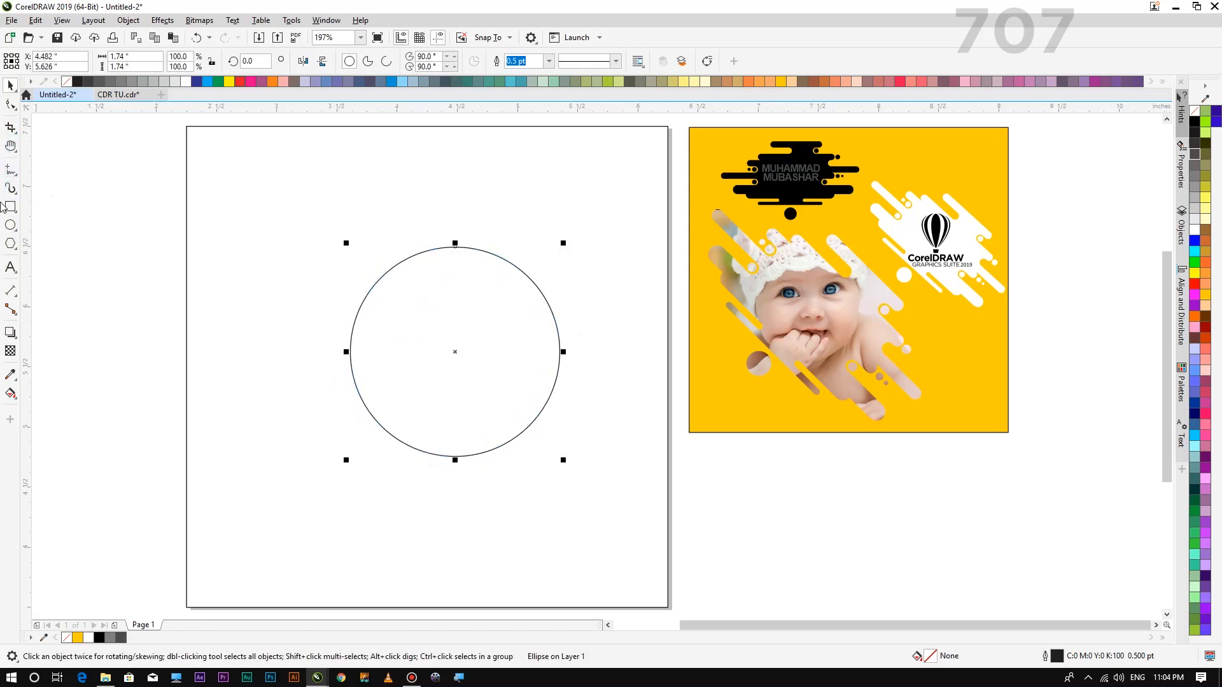
Draw a horizontal rectangle about 1.36 by 0.175 inches above the circle and round its corners fully into a bar
{"action": "left_click", "coordinate": [10, 206]}
{"action": "left_click_drag", "start_coordinate": [294, 171], "coordinate": [460, 191]}
{"action": "left_click", "coordinate": [11, 104]}
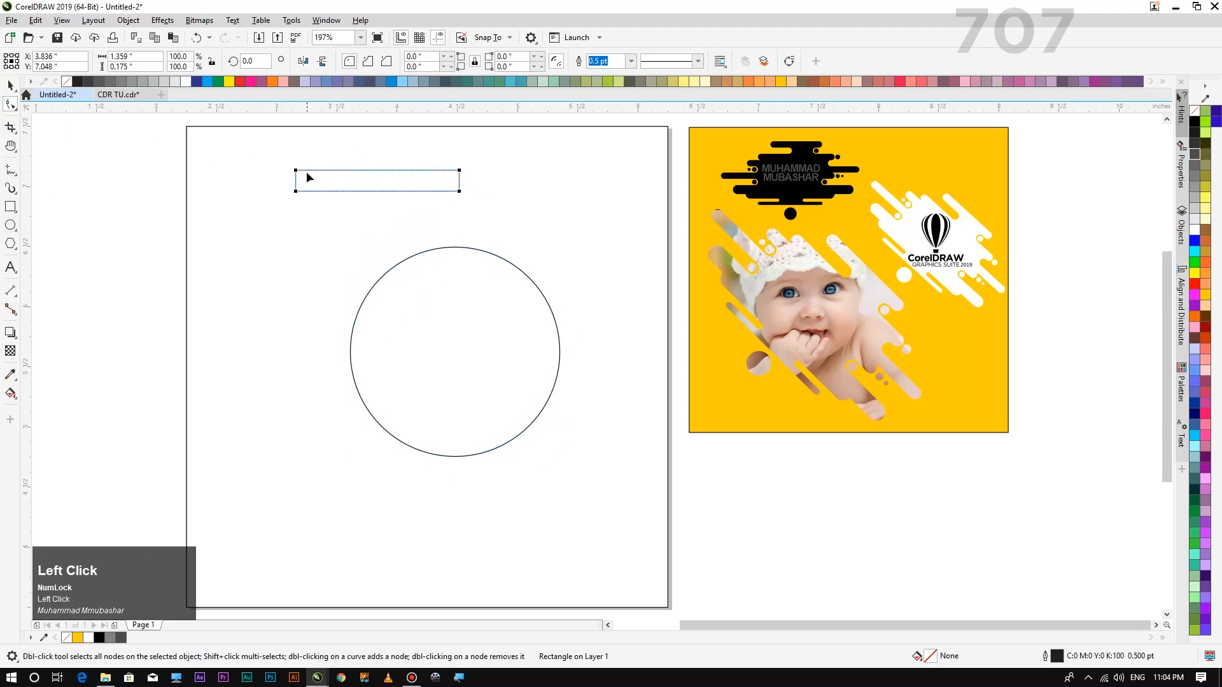
{"action": "left_click_drag", "start_coordinate": [296, 171], "coordinate": [3, 123]}
{"action": "left_click", "coordinate": [10, 86]}
{"action": "left_click", "coordinate": [56, 193]}
{"action": "left_click_drag", "start_coordinate": [364, 191], "coordinate": [337, 213]}
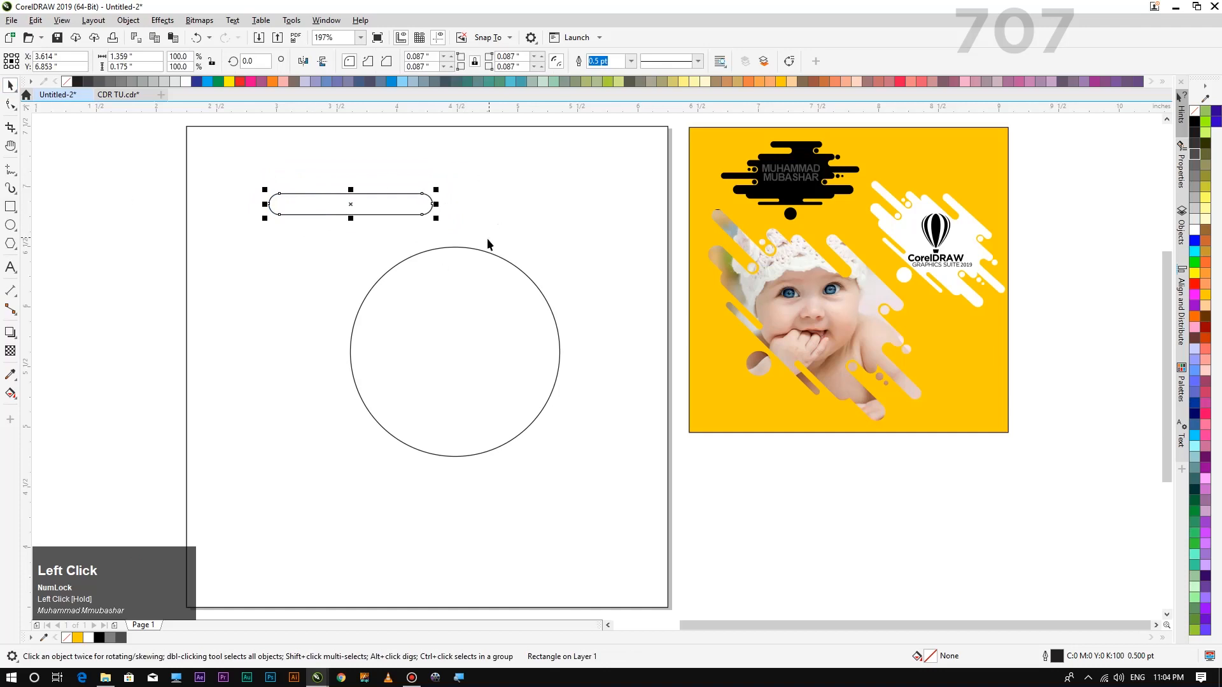
Position the rounded bar over the circle's upper left so its upper edge aligns with the circle's topmost point
{"action": "scroll", "coordinate": [486, 242], "scroll_direction": "up", "scroll_amount": 2}
{"action": "left_click_drag", "start_coordinate": [359, 198], "coordinate": [417, 255]}
{"action": "left_click_drag", "start_coordinate": [344, 269], "coordinate": [309, 268]}
{"action": "scroll", "coordinate": [409, 280], "scroll_direction": "up", "scroll_amount": 4}
{"action": "key", "text": "Right"}
{"action": "key", "text": "Down"}
{"action": "key", "text": "Down"}
{"action": "key", "text": "Down"}
{"action": "key", "text": "Up"}
{"action": "key", "text": "Up"}
{"action": "key", "text": "Up"}
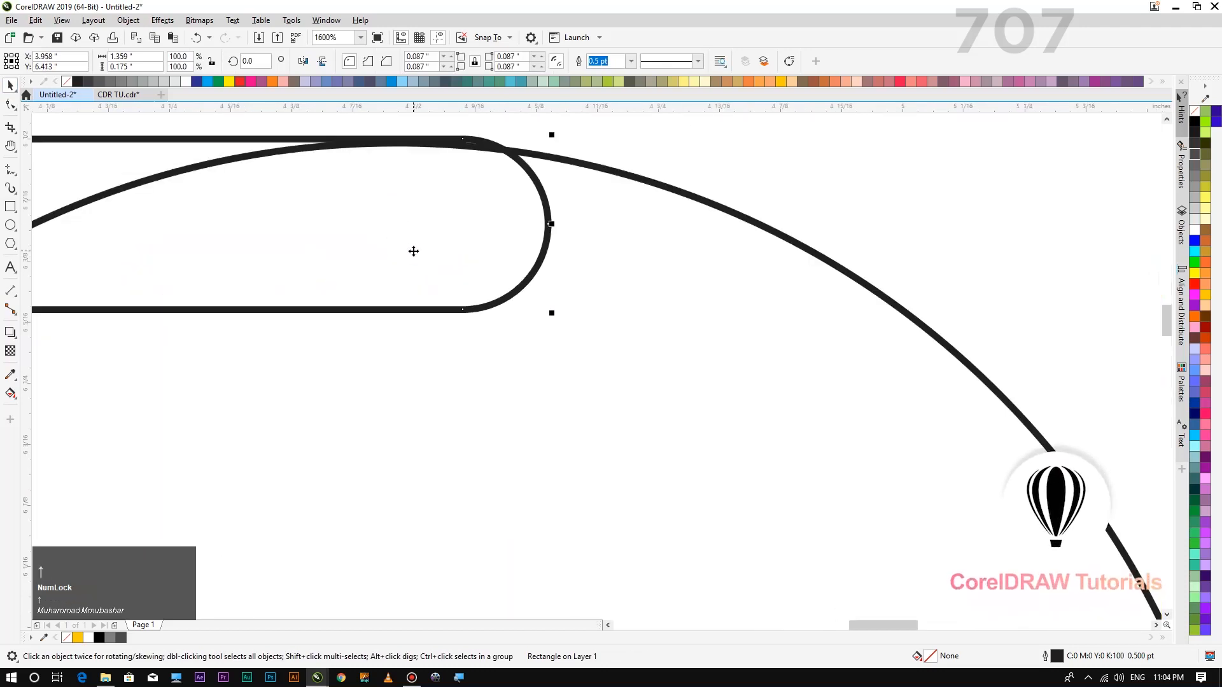
{"action": "key", "text": "Up"}
{"action": "key", "text": "Right"}
{"action": "key", "text": "Right"}
{"action": "key", "text": "Right"}
{"action": "key", "text": "Down"}
{"action": "key", "text": "Down"}
{"action": "key", "text": "Up"}
{"action": "scroll", "coordinate": [414, 252], "scroll_direction": "down", "scroll_amount": 4}
Duplicate the bar directly below itself and try to weld the upper bar to the circle
{"action": "left_click_drag", "start_coordinate": [342, 242], "coordinate": [341, 285]}
{"action": "right_click", "coordinate": [342, 284]}
{"action": "left_click", "coordinate": [379, 247]}
{"action": "left_click", "coordinate": [196, 243]}
{"action": "left_click", "coordinate": [557, 397], "text": "shift"}
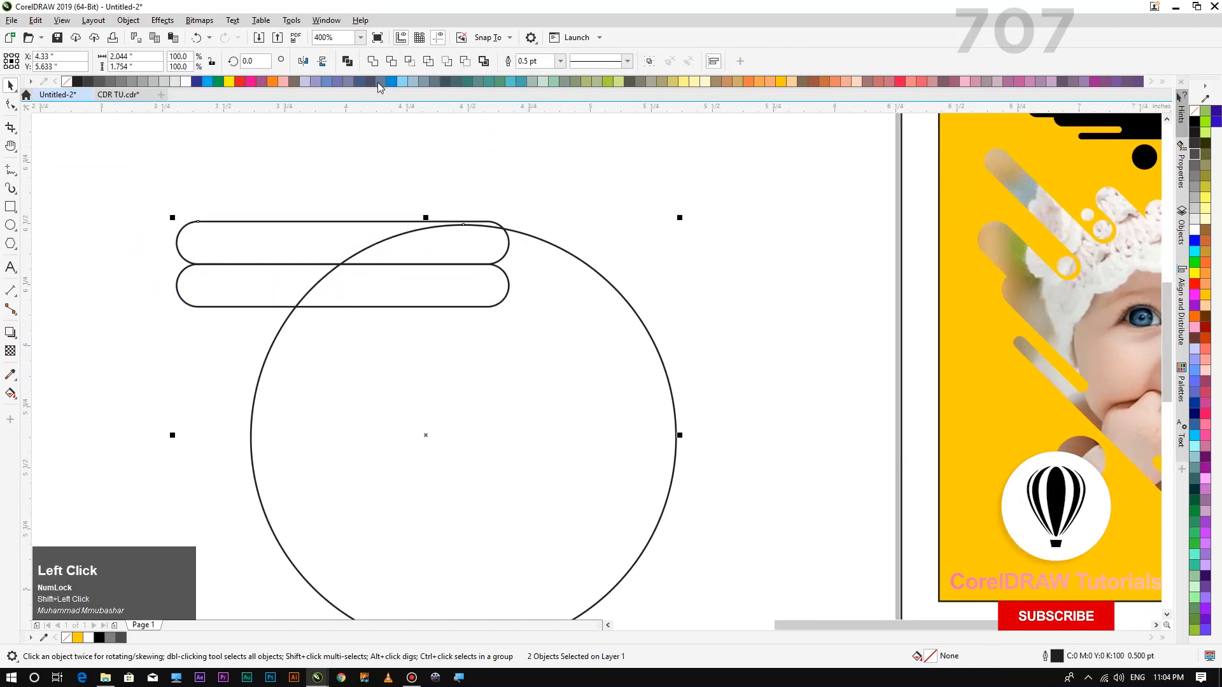
{"action": "left_click", "coordinate": [375, 60]}
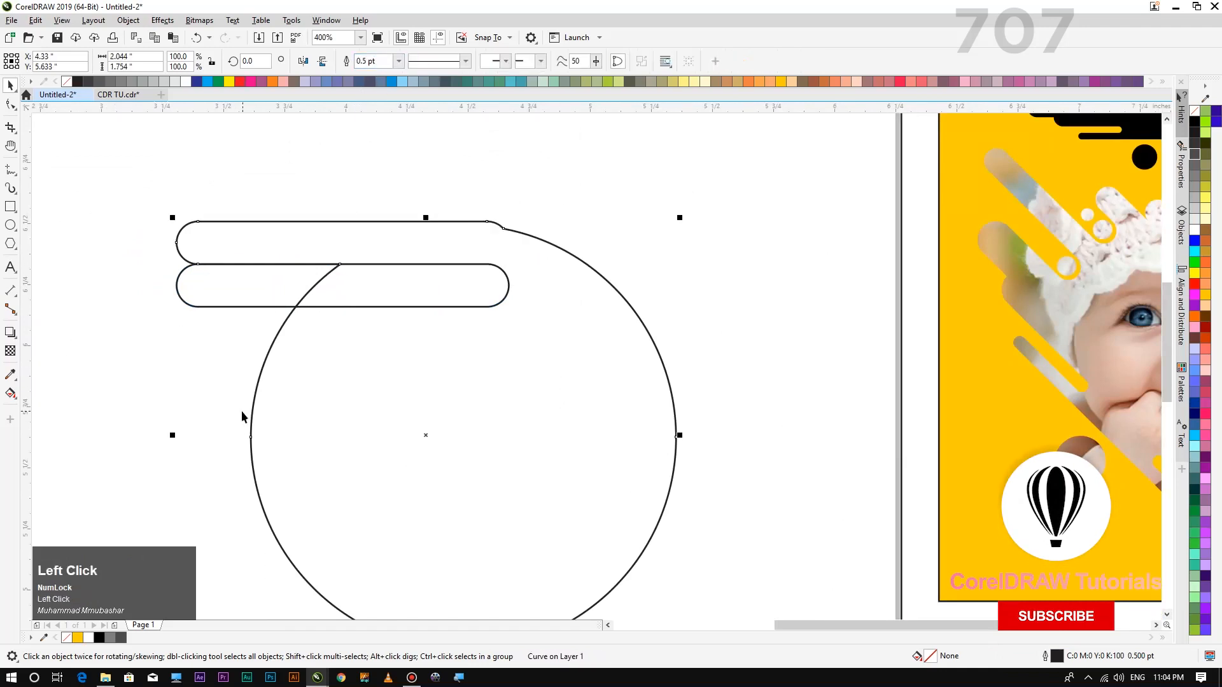
{"action": "key", "text": "ctrl+z"}
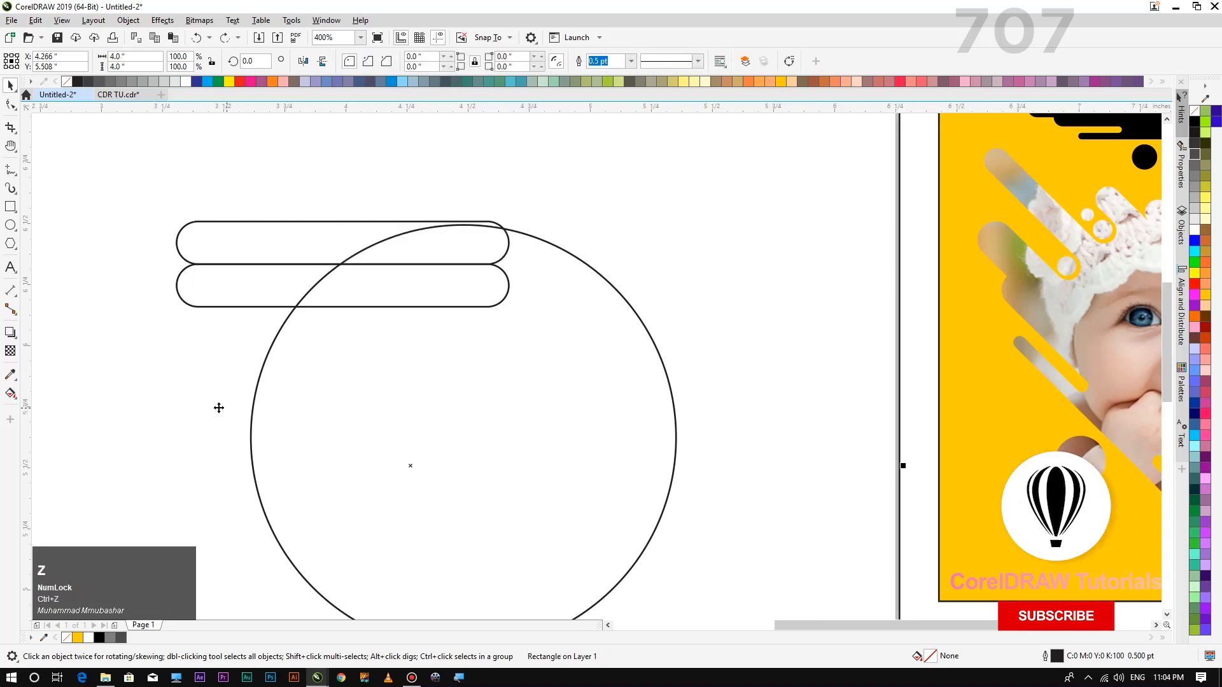
Reposition the 4 by 4 inch frame rectangle so it lines up with the page edges
{"action": "left_click", "coordinate": [185, 396]}
{"action": "left_click_drag", "start_coordinate": [151, 383], "coordinate": [154, 379]}
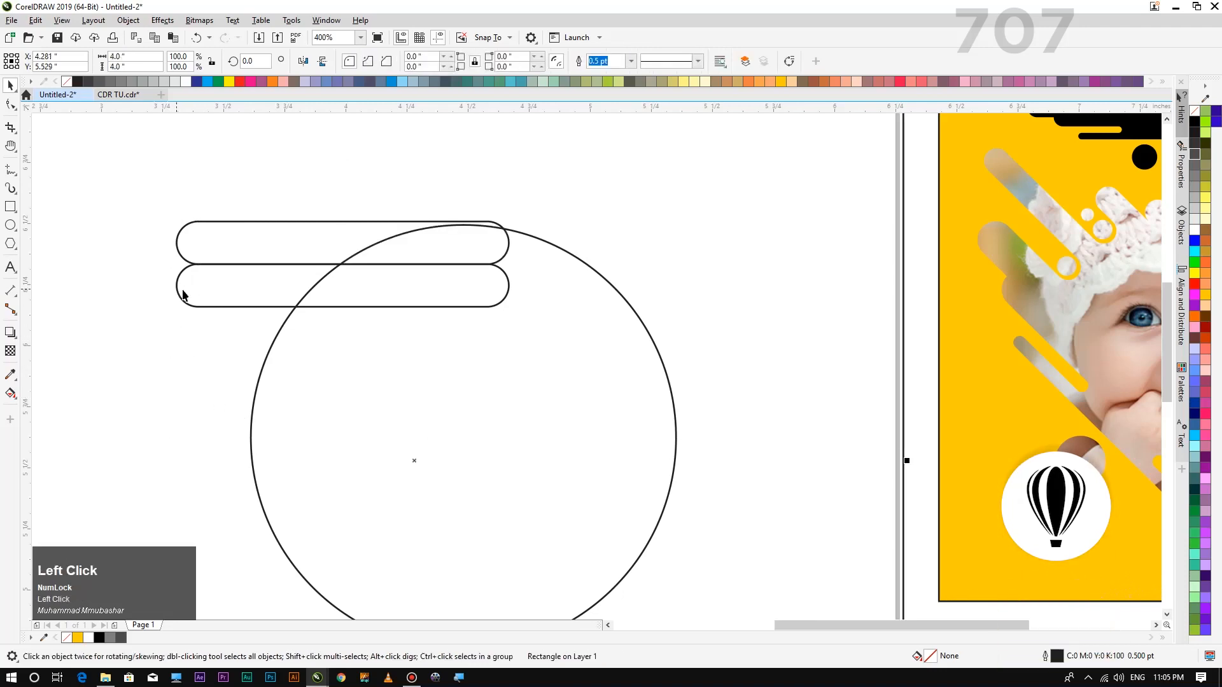
{"action": "scroll", "coordinate": [299, 332], "scroll_direction": "down", "scroll_amount": 2}
{"action": "key", "text": "Left"}
{"action": "key", "text": "Left"}
{"action": "key", "text": "Left"}
{"action": "key", "text": "Left"}
{"action": "key", "text": "Down"}
{"action": "key", "text": "Down"}
{"action": "key", "text": "Down"}
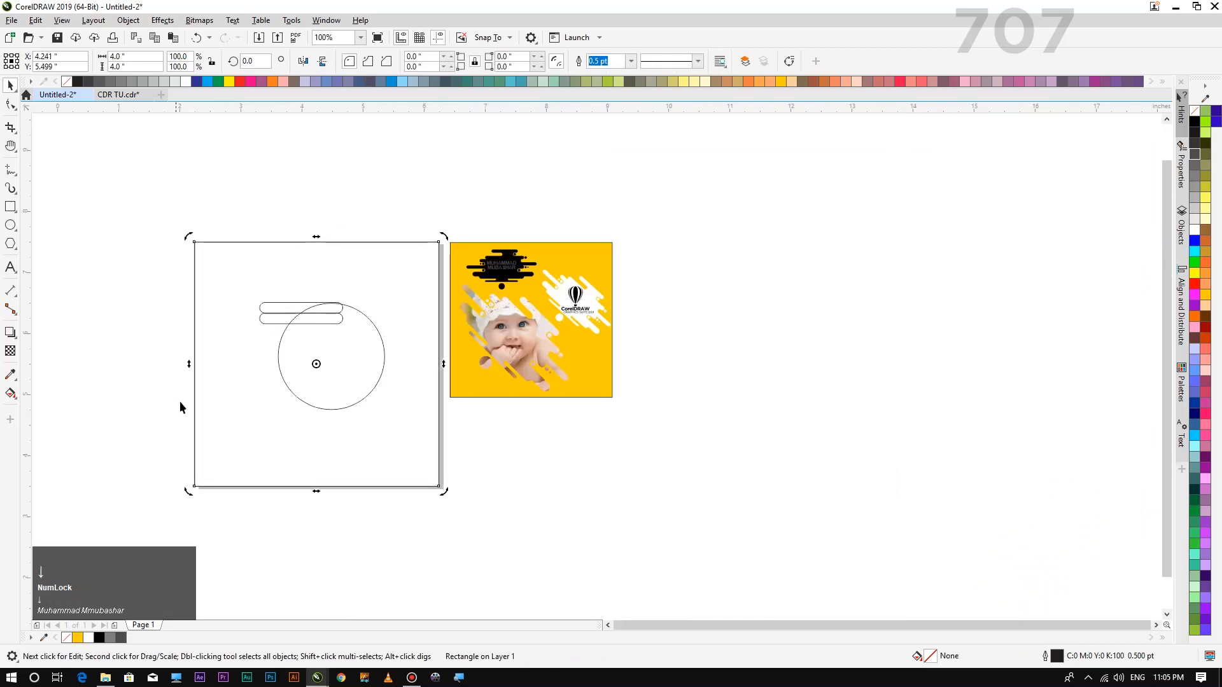
Lock the frame rectangle around the page
{"action": "right_click", "coordinate": [226, 304]}
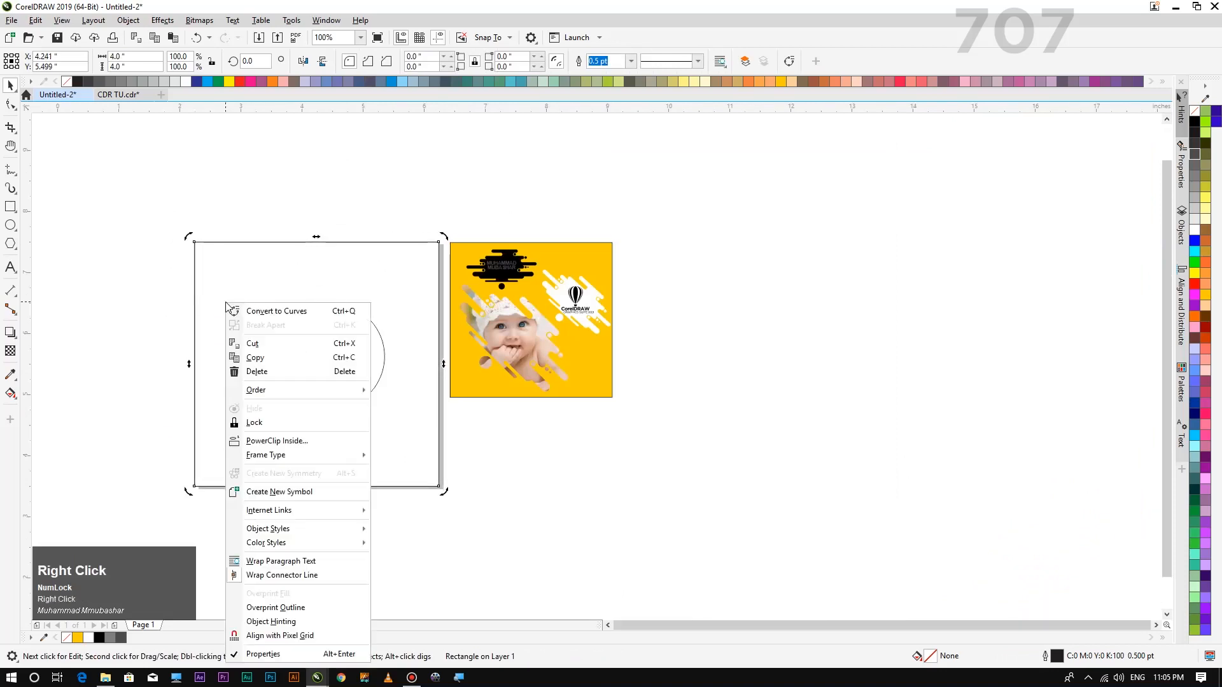
{"action": "left_click", "coordinate": [252, 423]}
{"action": "key", "text": "F4"}
Delete the lower of the two stacked rounded bars
{"action": "left_click", "coordinate": [354, 258]}
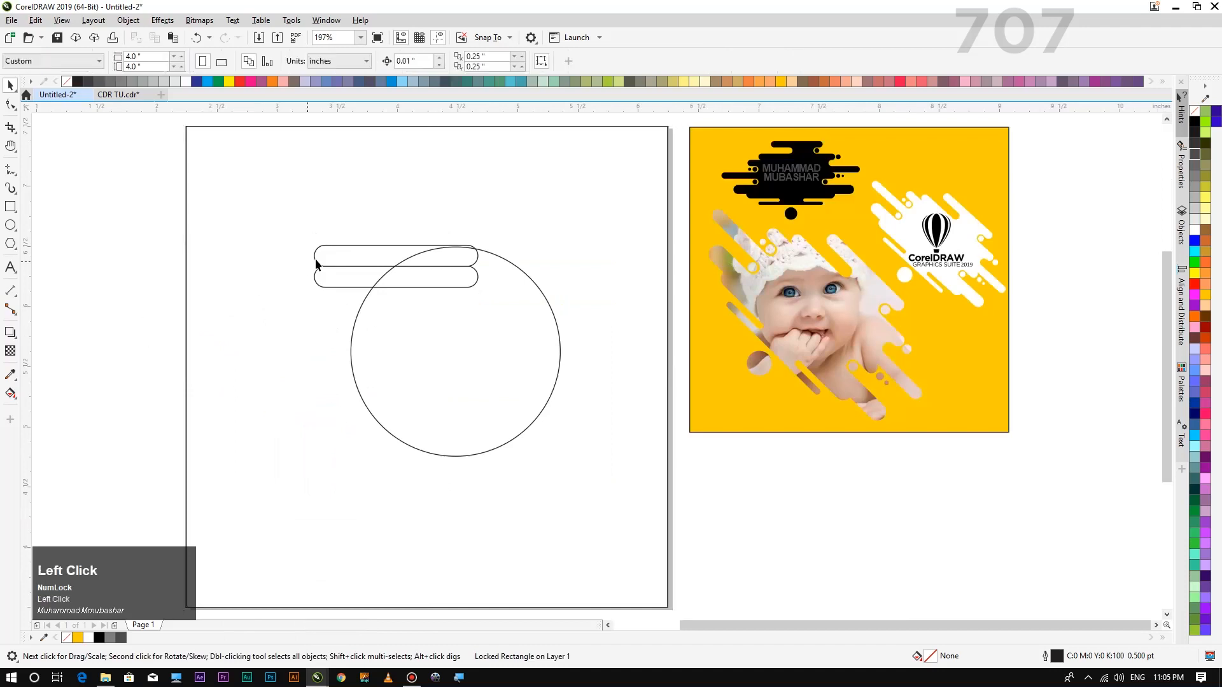
{"action": "scroll", "coordinate": [354, 258], "scroll_direction": "up", "scroll_amount": 3}
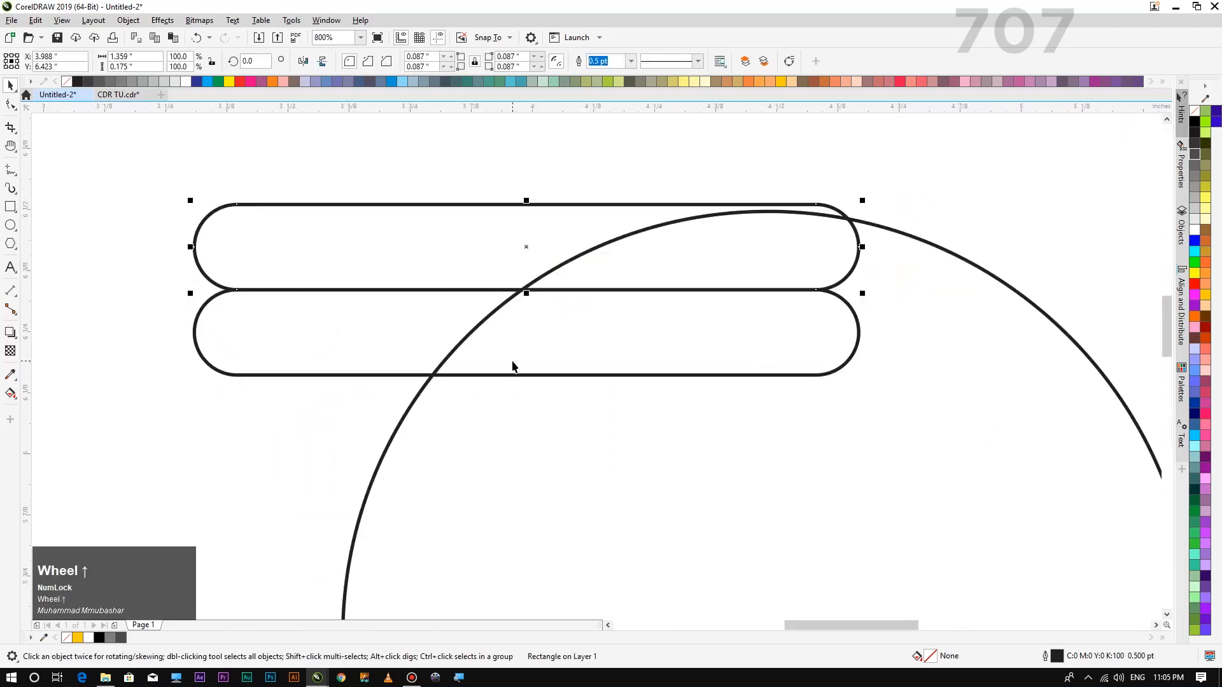
{"action": "key", "text": "Delete"}
Fine-tune the remaining bar's position slightly down and left so its upper edge meets the top of the circle
{"action": "mouse_move", "coordinate": [524, 241]}
{"action": "left_mouse_down"}
{"action": "mouse_move", "coordinate": [536, 255]}
{"action": "mouse_move", "coordinate": [520, 250]}
{"action": "left_mouse_up"}
{"action": "scroll", "coordinate": [700, 218], "scroll_direction": "up", "scroll_amount": 1}
{"action": "scroll", "coordinate": [731, 218], "scroll_direction": "down", "scroll_amount": 1}
{"action": "key", "text": "Up"}
{"action": "key", "text": "Down"}
{"action": "key", "text": "Left"}
{"action": "key", "text": "Left"}
{"action": "key", "text": "Left"}
{"action": "key", "text": "Left"}
{"action": "key", "text": "Left"}
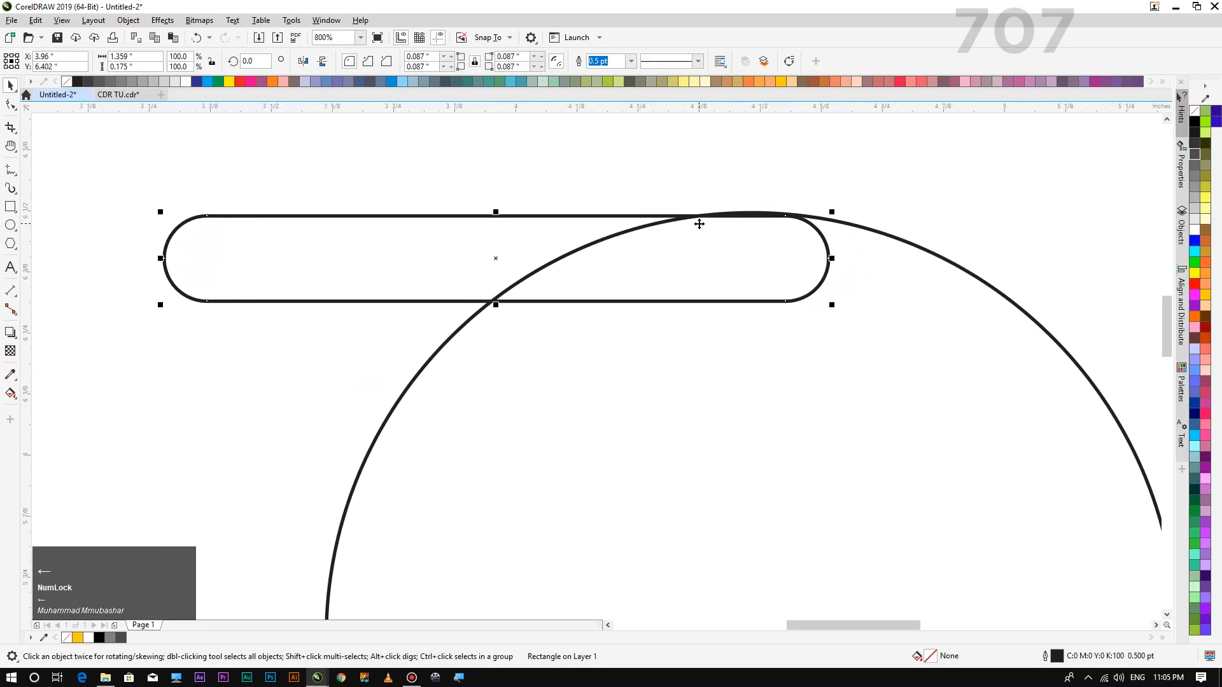
{"action": "key", "text": "Up"}
{"action": "scroll", "coordinate": [699, 223], "scroll_direction": "down", "scroll_amount": 2}
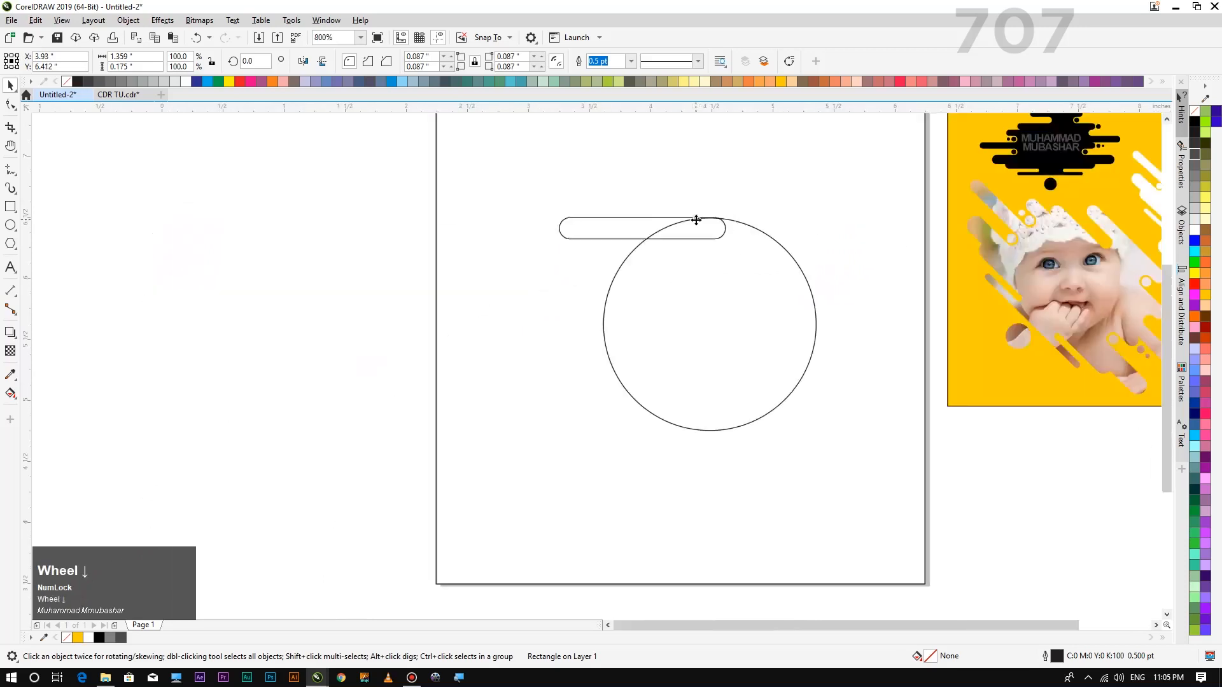
Try to weld the single rounded bar to the circle
{"action": "left_click", "coordinate": [532, 330]}
{"action": "scroll", "coordinate": [708, 254], "scroll_direction": "up", "scroll_amount": 1}
{"action": "left_click", "coordinate": [582, 221]}
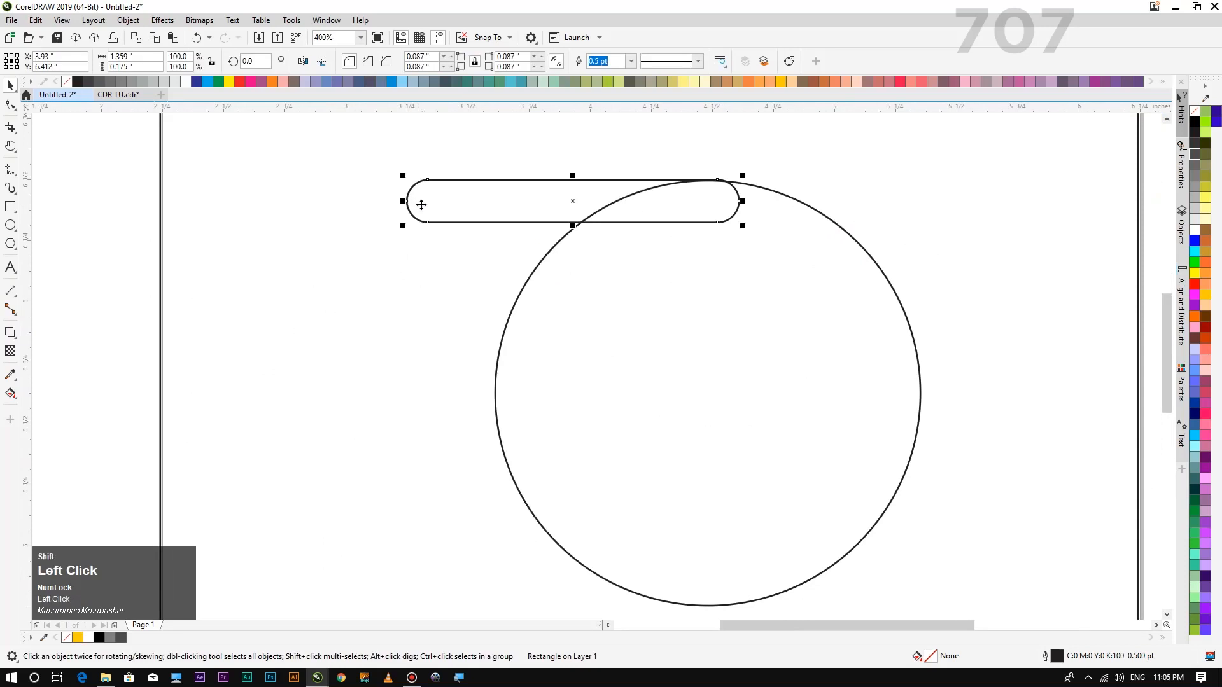
{"action": "left_click", "coordinate": [602, 312], "text": "shift"}
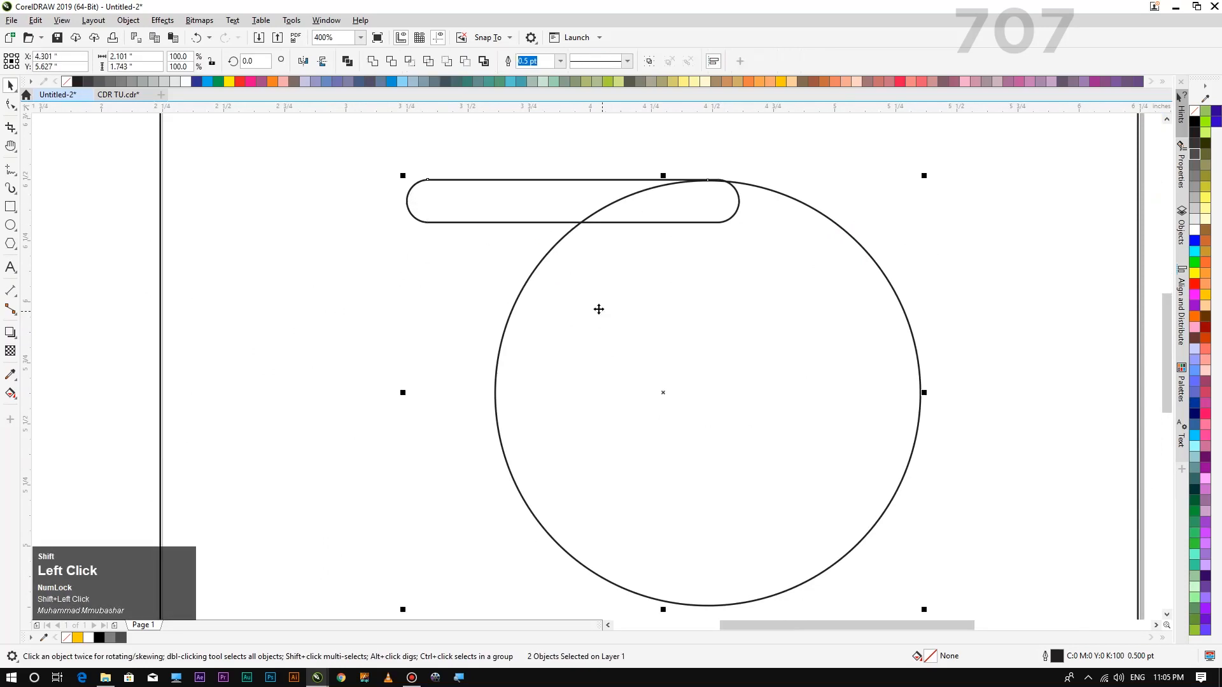
{"action": "left_click", "coordinate": [373, 64]}
{"action": "left_click", "coordinate": [354, 257]}
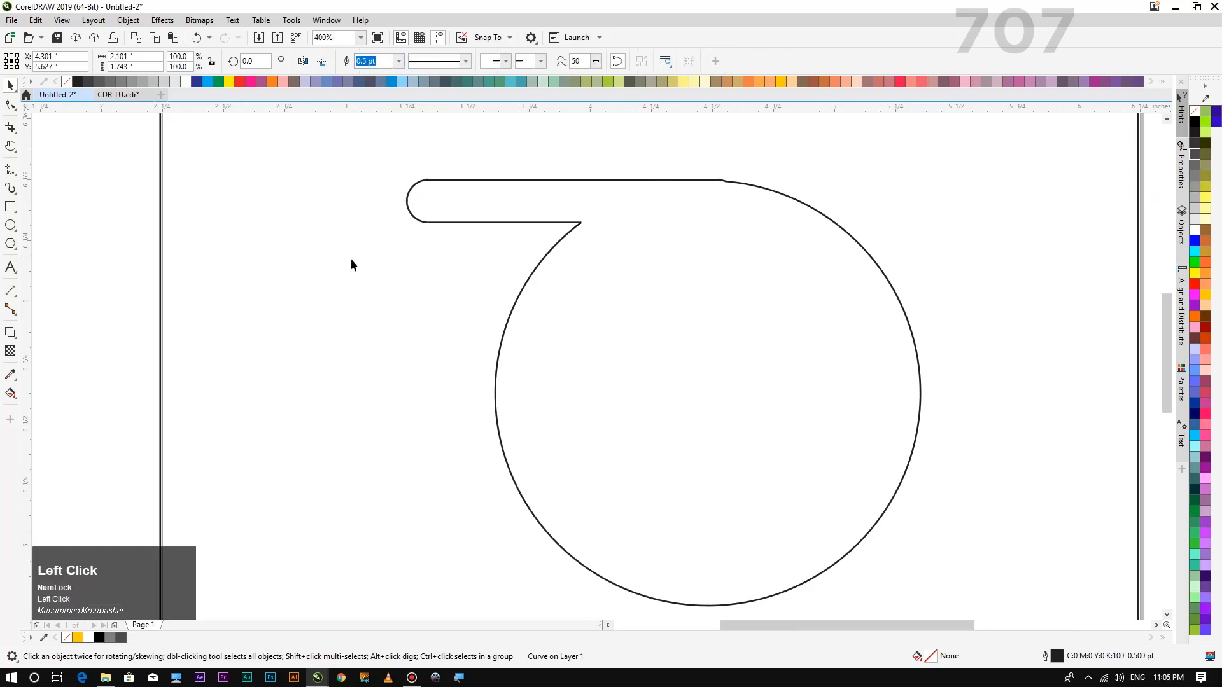
{"action": "key", "text": "ctrl+z"}
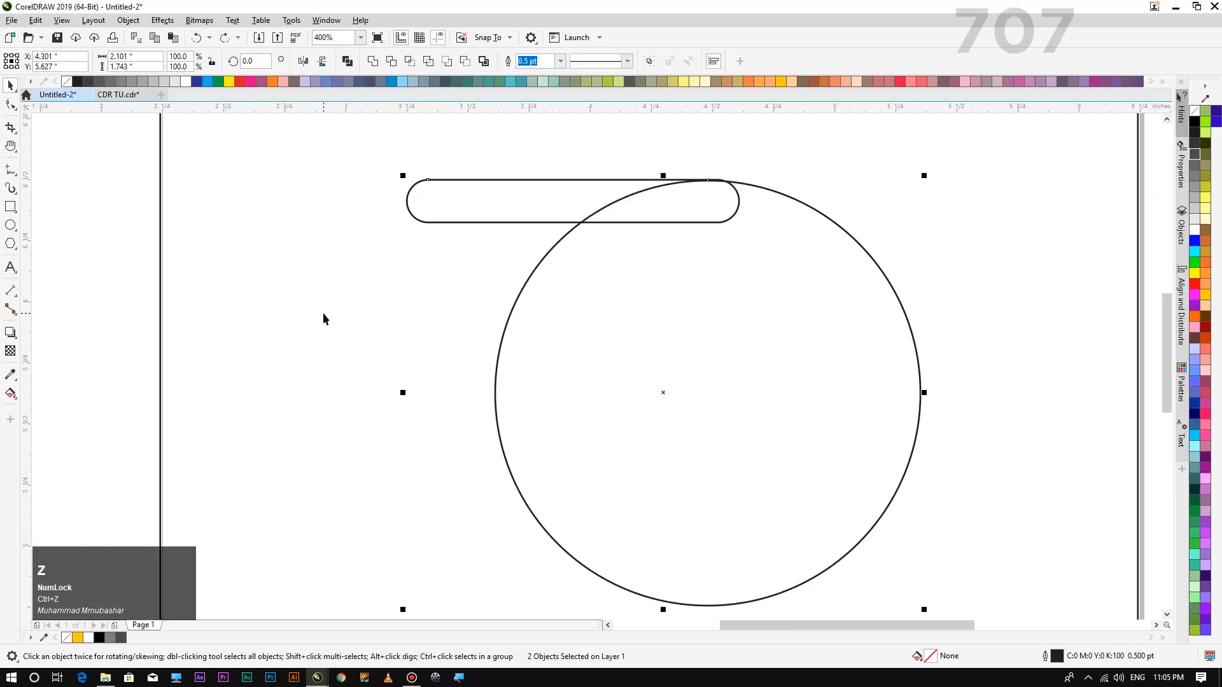
Place a copy of the rounded bar directly below the original, with their edges touching
{"action": "left_click", "coordinate": [326, 283]}
{"action": "left_click", "coordinate": [498, 194]}
{"action": "left_click_drag", "start_coordinate": [571, 178], "coordinate": [584, 239]}
{"action": "right_click", "coordinate": [585, 238], "text": "ctrl"}
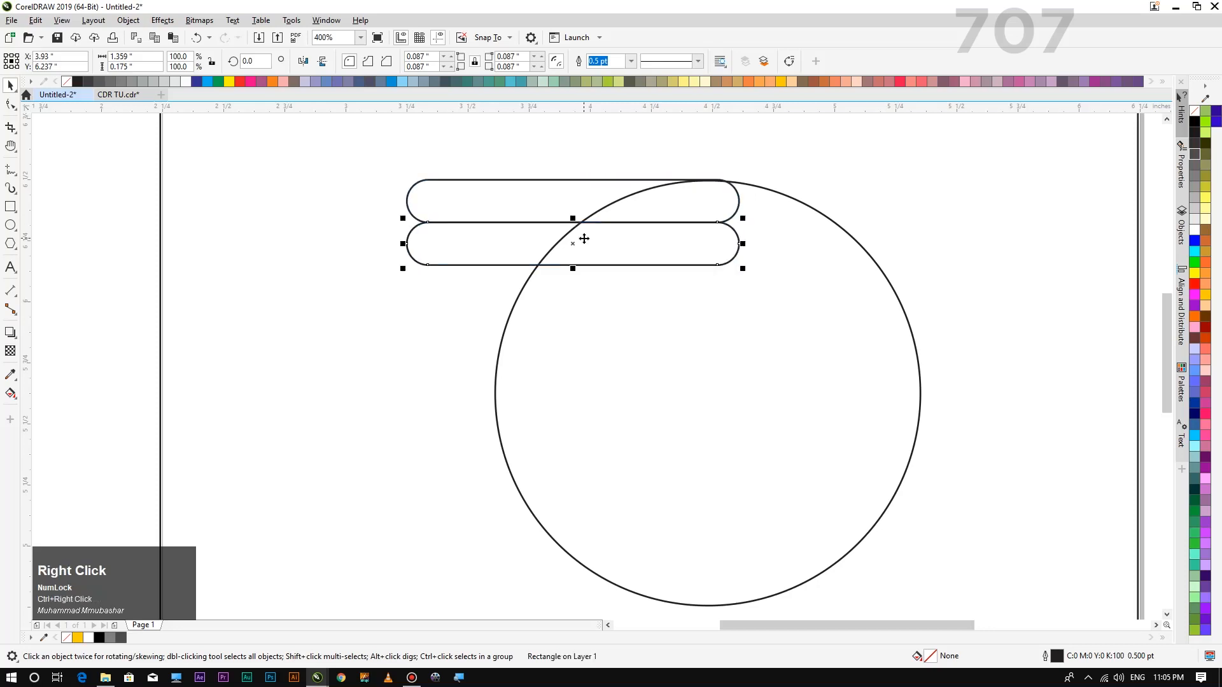
Select both stacked bars and nudge them down by 0.01 inch
{"action": "left_click_drag", "start_coordinate": [374, 136], "coordinate": [754, 323]}
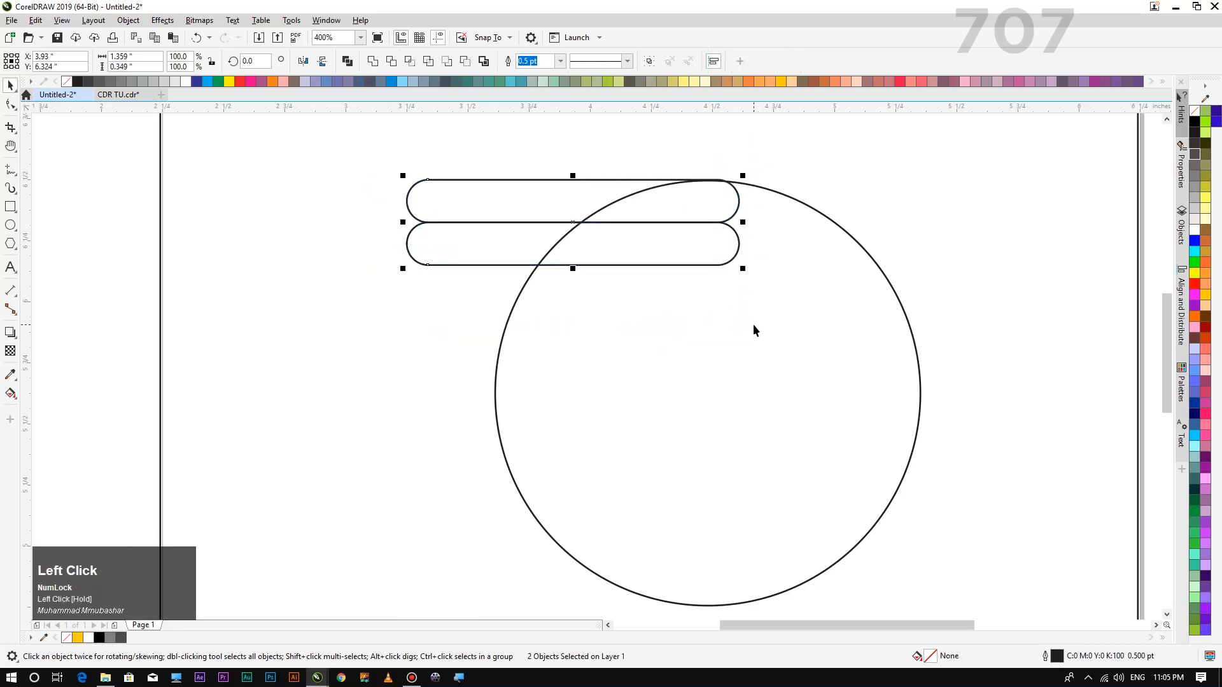
{"action": "scroll", "coordinate": [807, 240], "scroll_direction": "down", "scroll_amount": 1}
{"action": "left_click", "coordinate": [598, 322]}
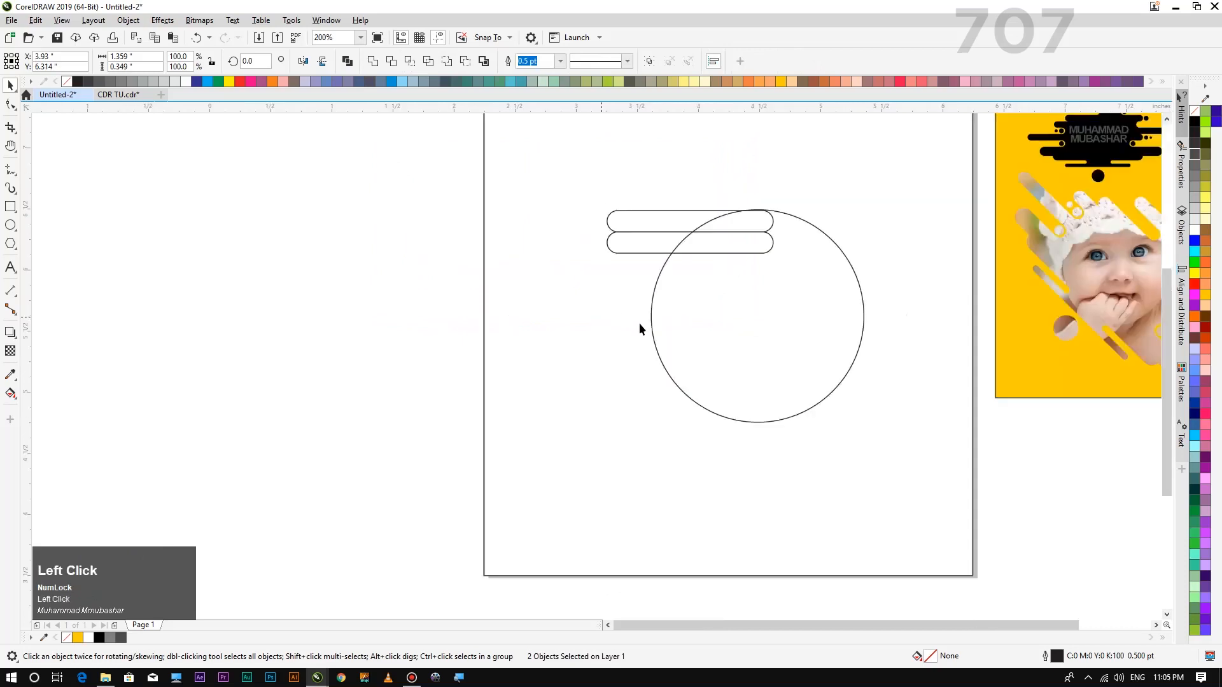
{"action": "scroll", "coordinate": [866, 270], "scroll_direction": "up", "scroll_amount": 2}
{"action": "scroll", "coordinate": [644, 247], "scroll_direction": "down", "scroll_amount": 1}
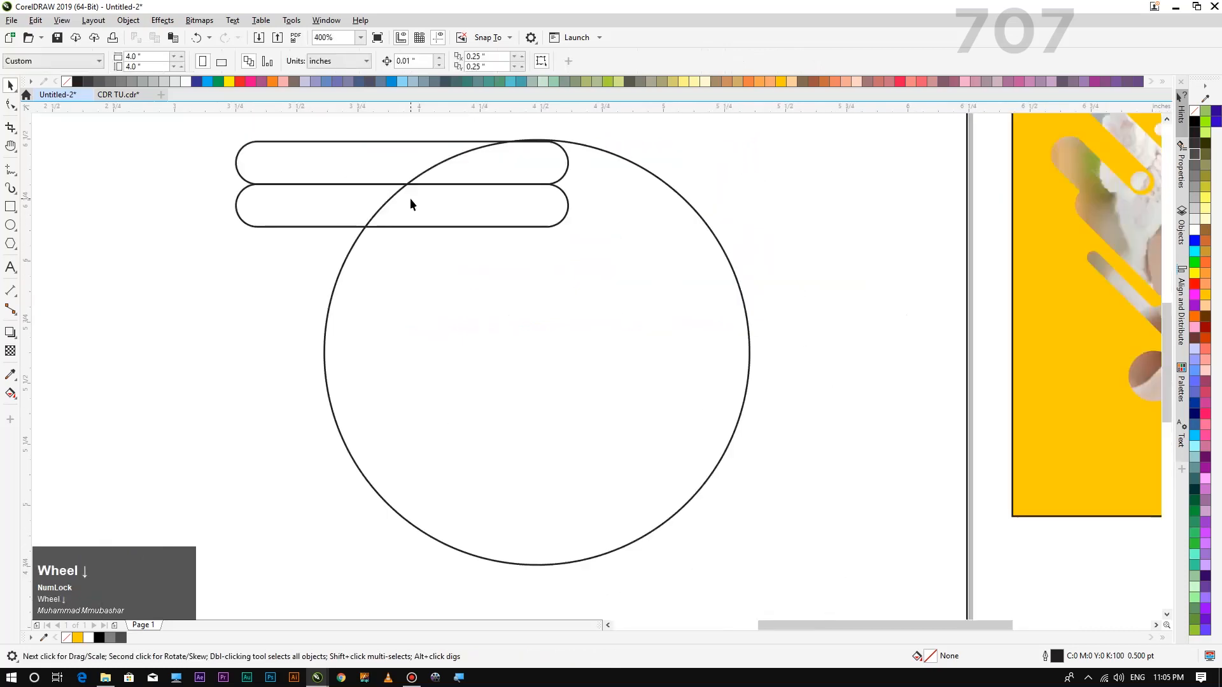
Weld the upper rounded bar to the circle
{"action": "left_click", "coordinate": [402, 159]}
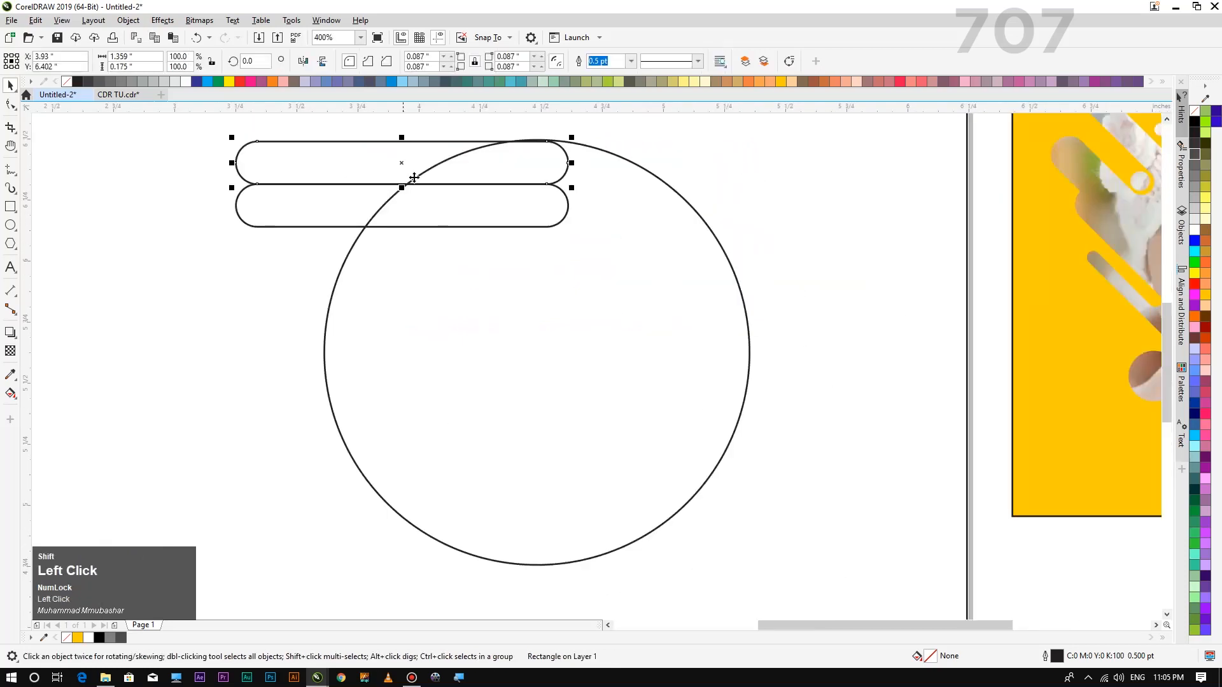
{"action": "left_click", "coordinate": [643, 332], "text": "shift"}
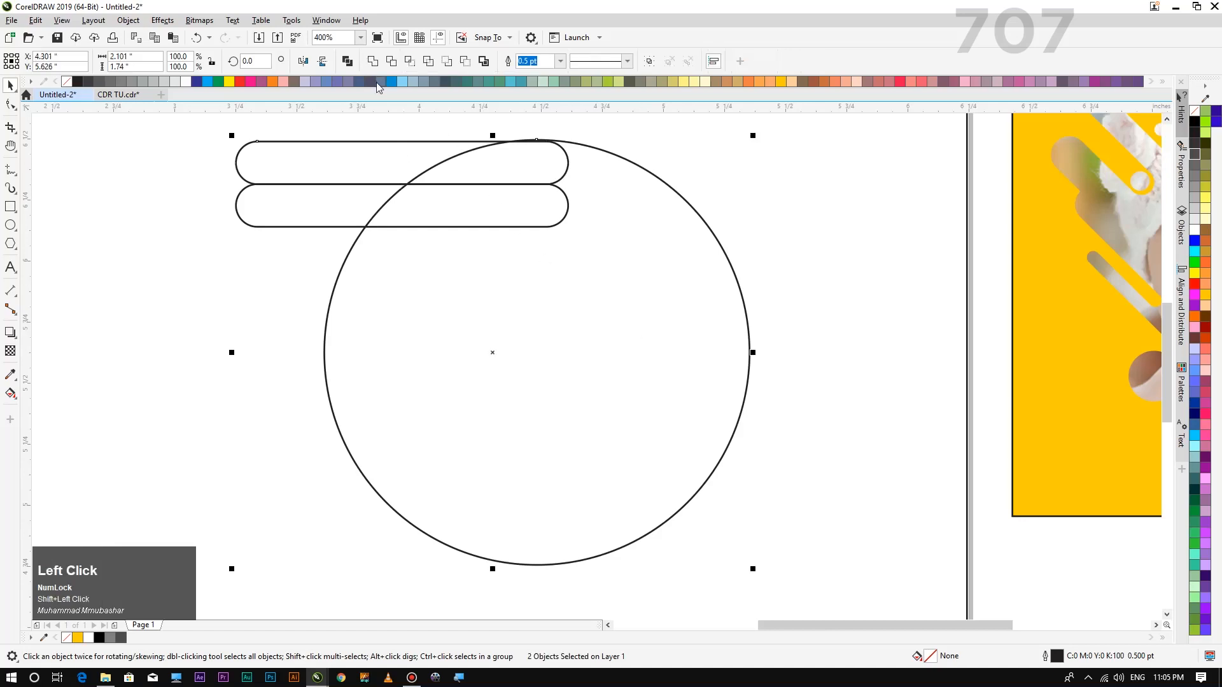
{"action": "left_click", "coordinate": [380, 65]}
Create a vertically mirrored copy of the remaining loose bar directly beneath it
{"action": "left_click", "coordinate": [347, 209]}
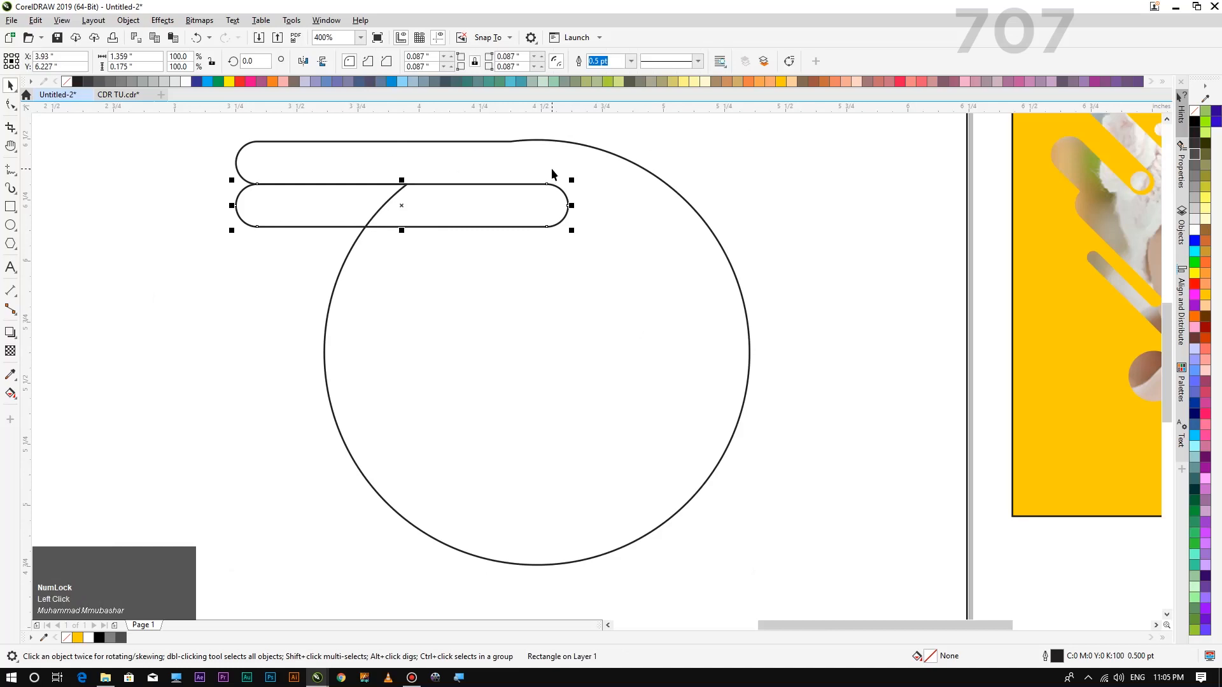
{"action": "left_click", "coordinate": [194, 306]}
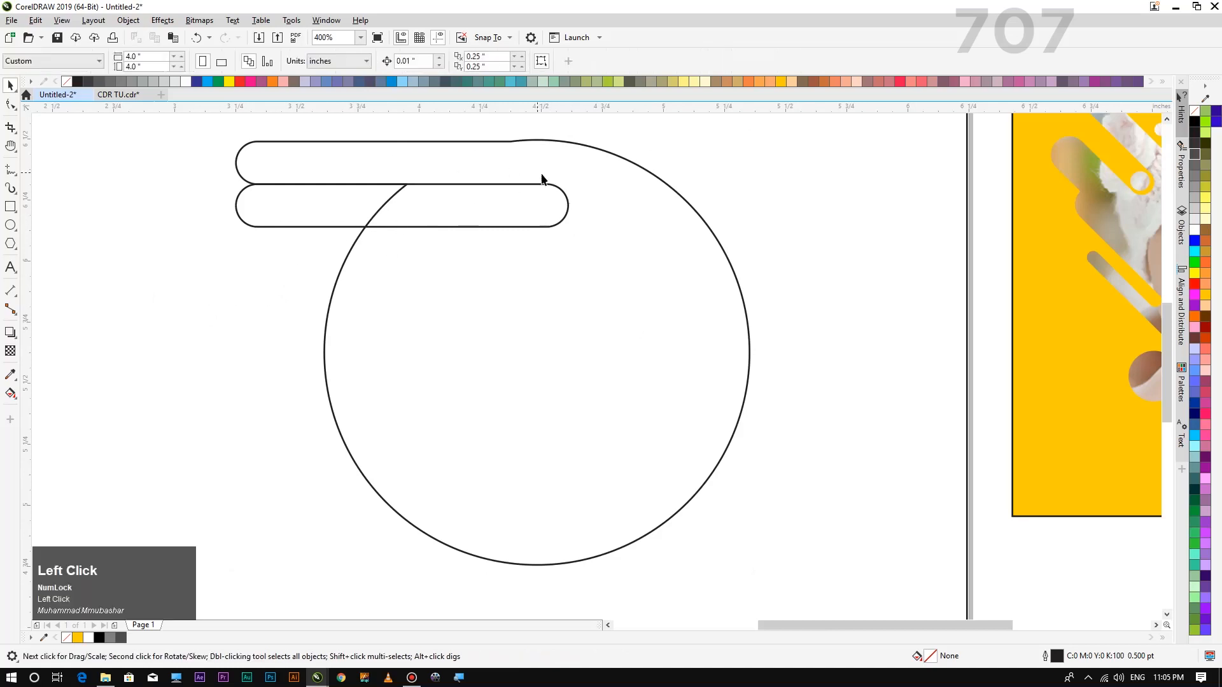
{"action": "left_click", "coordinate": [311, 201]}
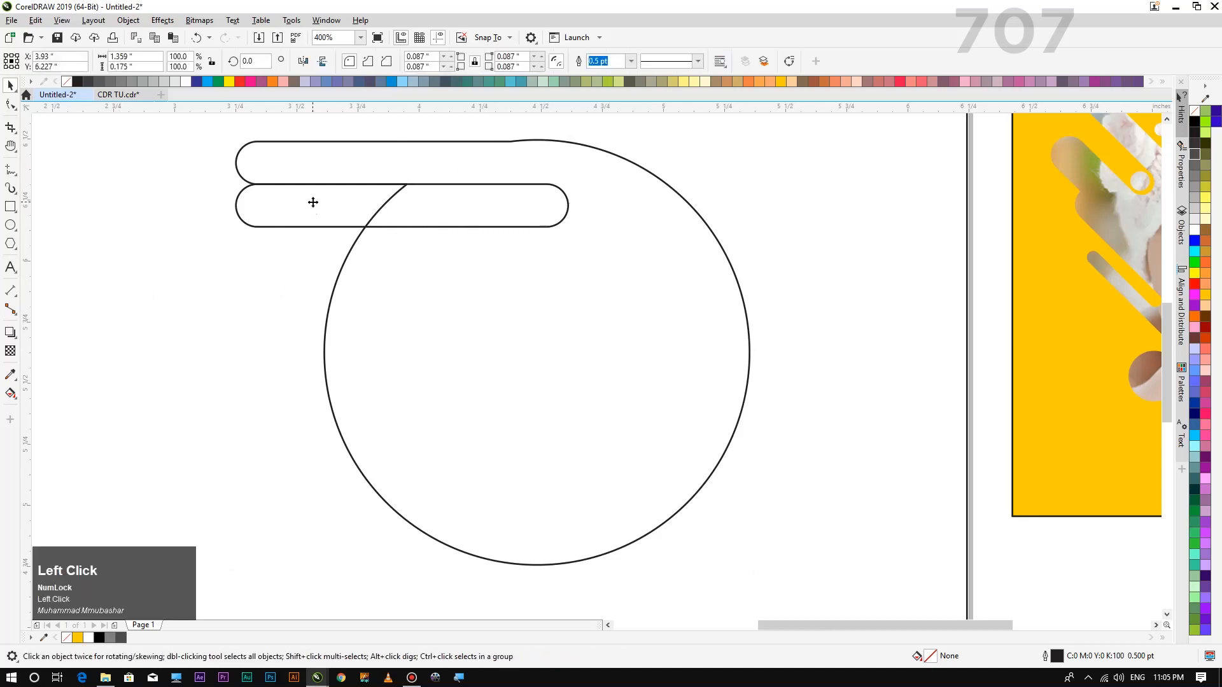
{"action": "left_click_drag", "start_coordinate": [401, 181], "coordinate": [403, 252]}
{"action": "right_click", "coordinate": [402, 252]}
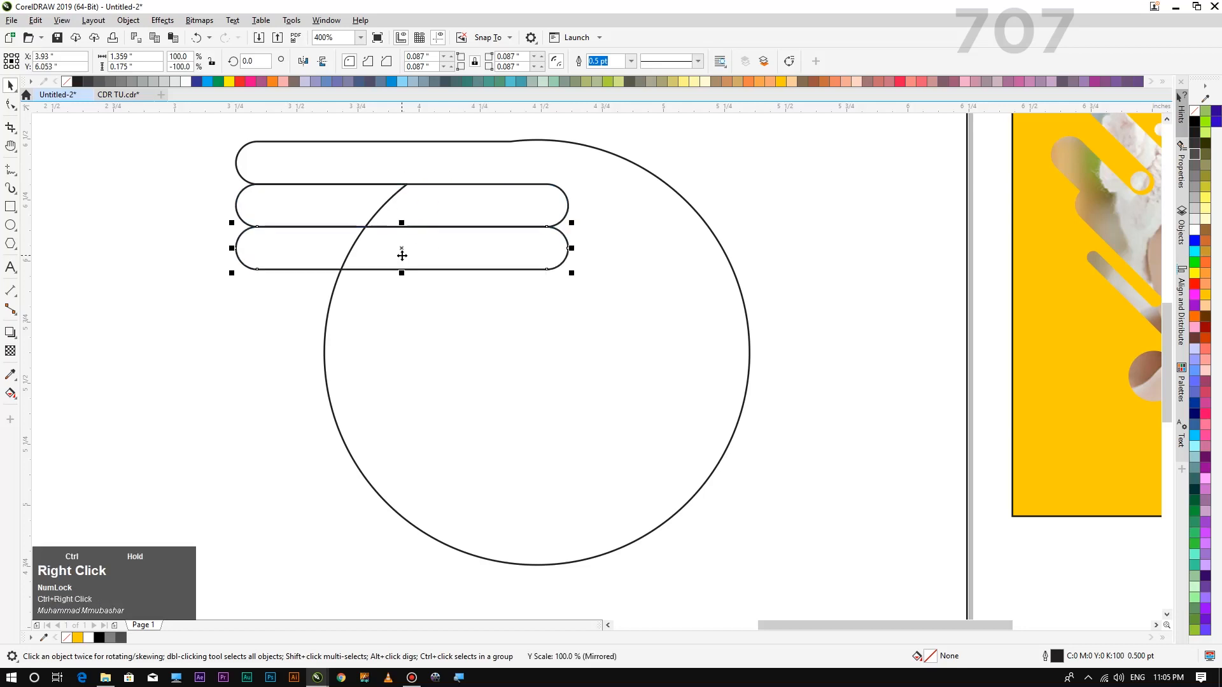
Weld the middle rounded bar to the circle shape, leaving the lowest bar separate
{"action": "left_click", "coordinate": [277, 331]}
{"action": "left_click", "coordinate": [337, 201]}
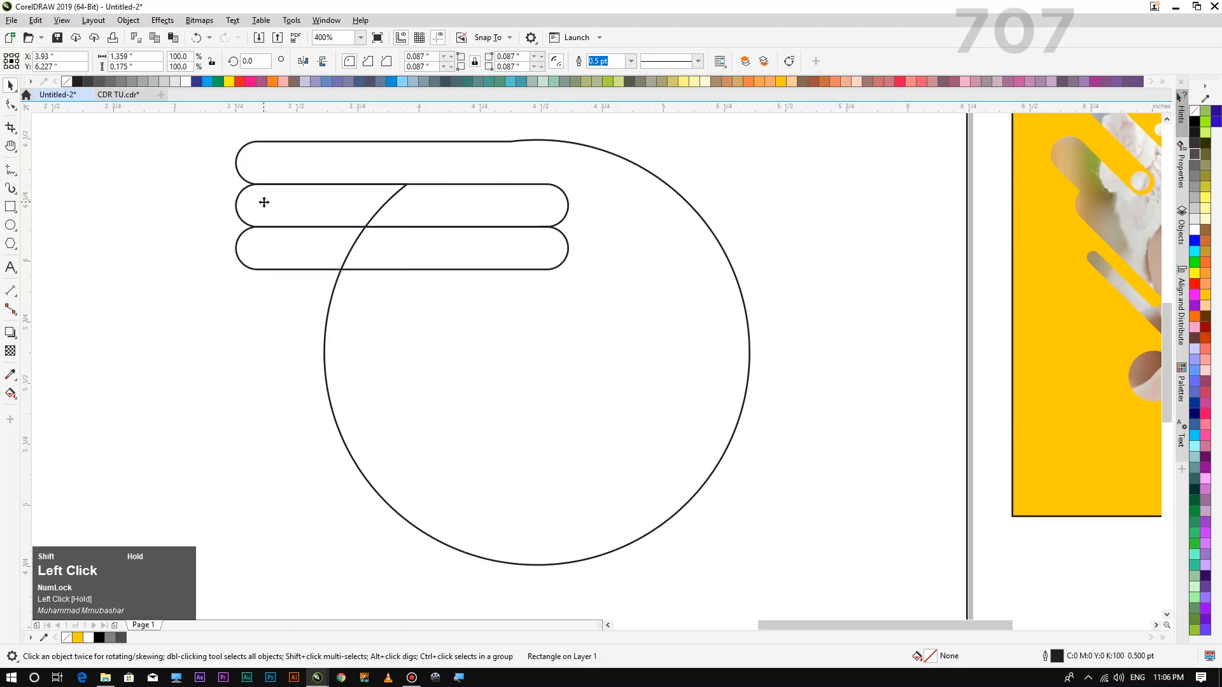
{"action": "left_click", "coordinate": [167, 295]}
{"action": "left_click", "coordinate": [329, 212]}
{"action": "key", "text": "shift"}
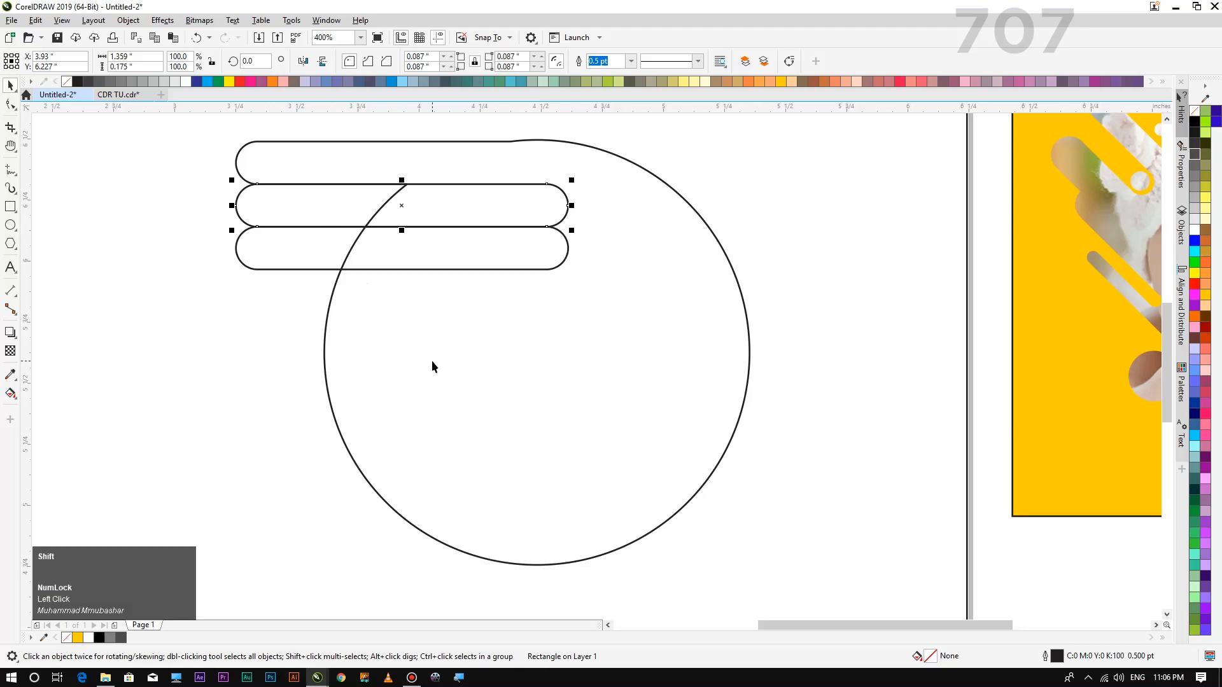
{"action": "left_click", "coordinate": [432, 360], "text": "shift"}
{"action": "left_click", "coordinate": [374, 63]}
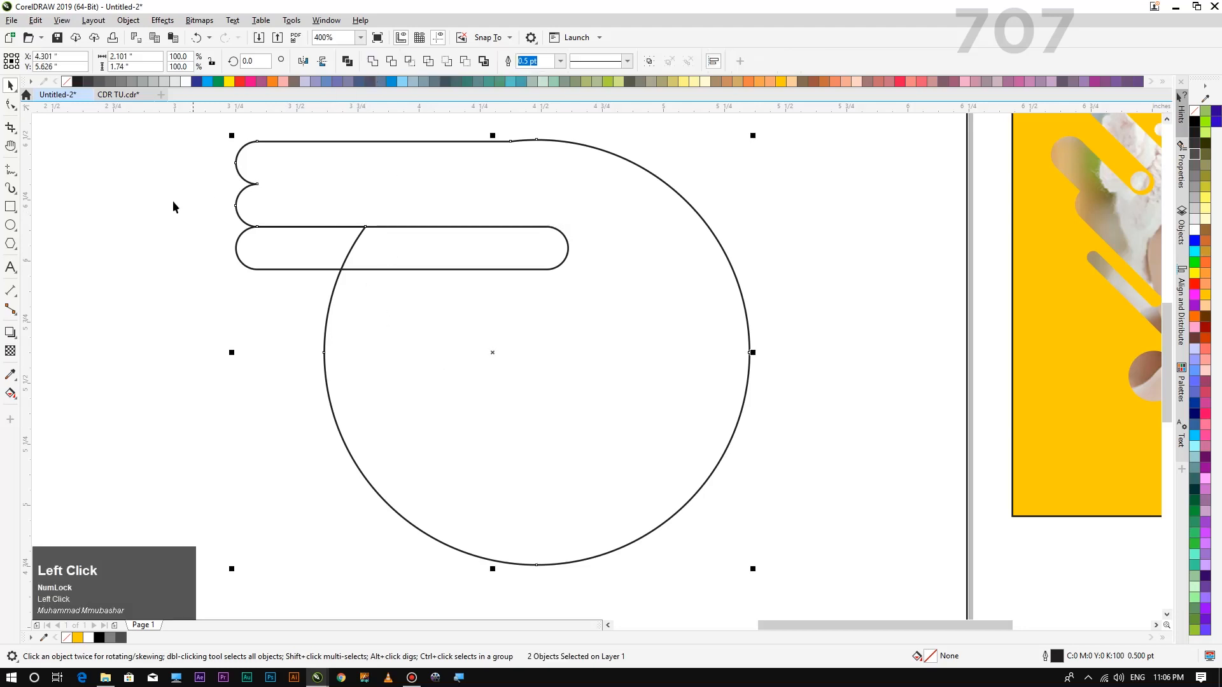
Mirror a copy of the lowest bar upward so it fits directly above the original
{"action": "left_click", "coordinate": [357, 229]}
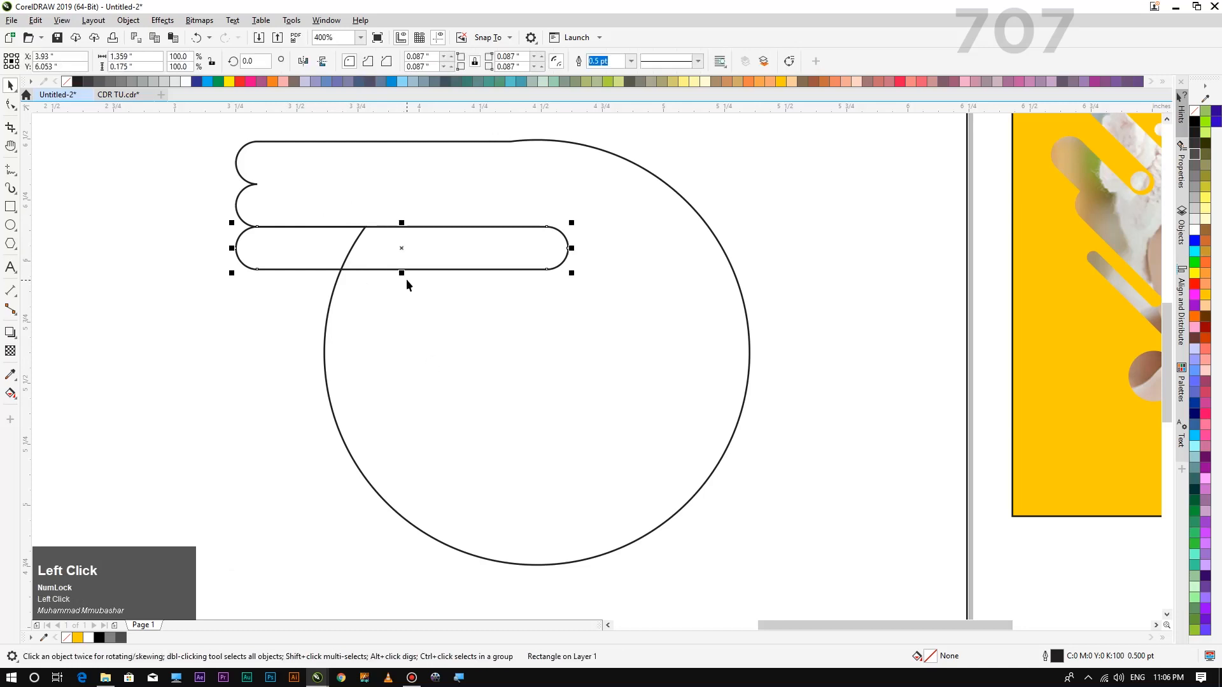
{"action": "left_click_drag", "start_coordinate": [401, 273], "coordinate": [395, 210]}
{"action": "right_click", "coordinate": [395, 210]}
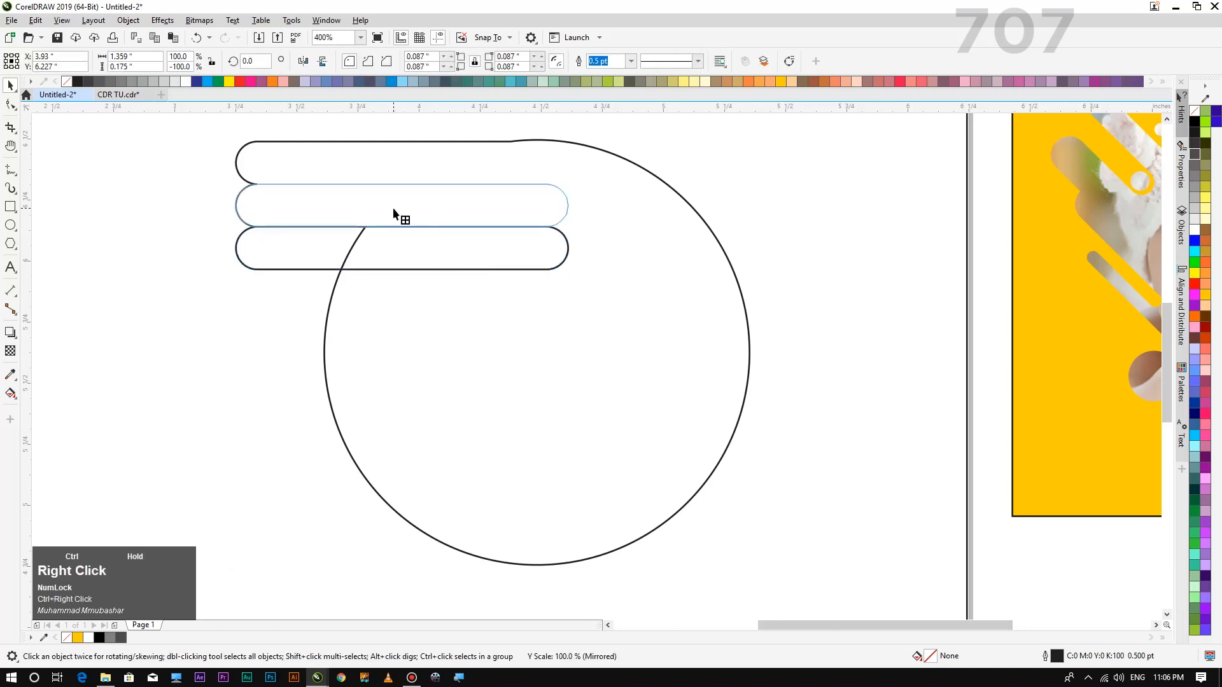
Nudge the middle rounded bar left to X 3.82" and trim the welded circle shape with it
{"action": "key", "text": "Left"}
{"action": "key", "text": "Left"}
{"action": "key", "text": "Left"}
{"action": "key", "text": "Left"}
{"action": "key", "text": "Left"}
{"action": "key", "text": "Left"}
{"action": "key", "text": "Left"}
{"action": "key", "text": "Left"}
{"action": "key", "text": "Left"}
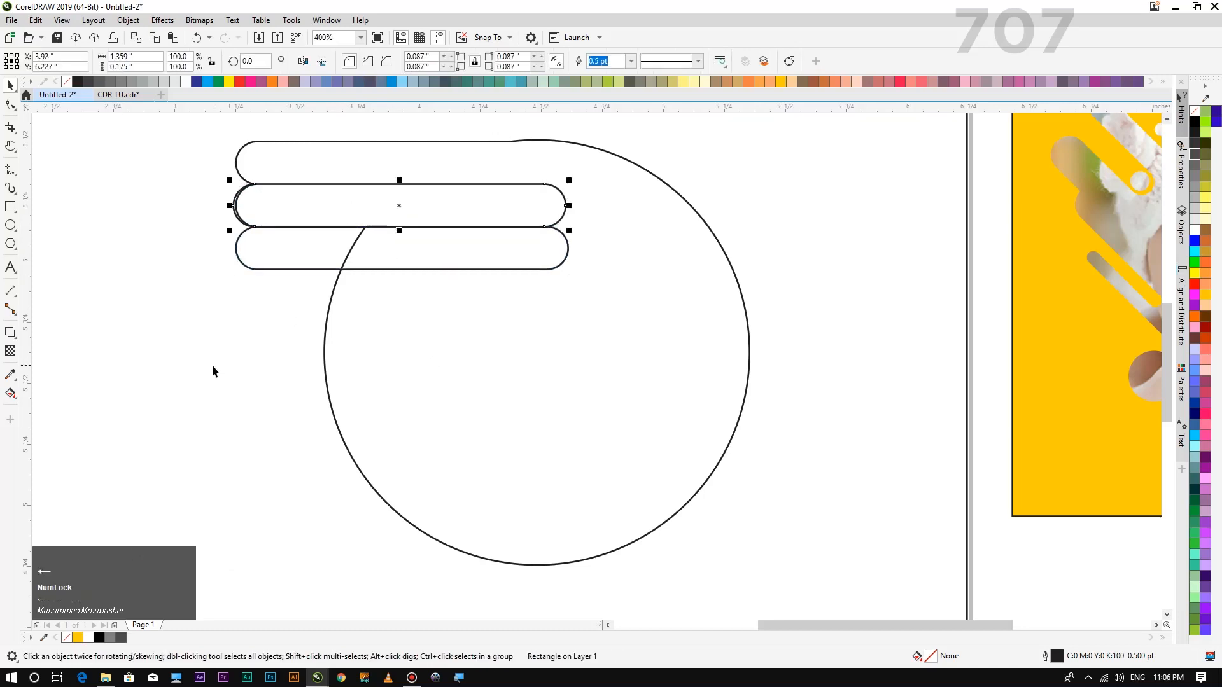
{"action": "key", "text": "Left"}
{"action": "key", "text": "Left"}
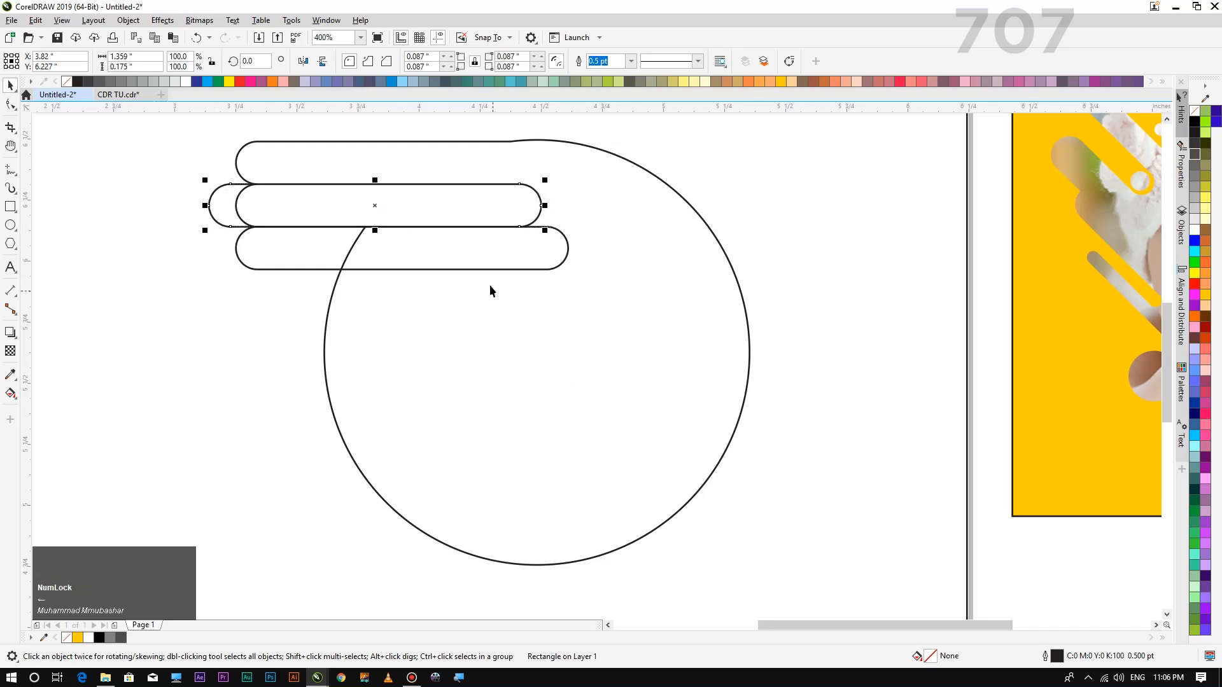
{"action": "left_click", "coordinate": [628, 265], "text": "shift"}
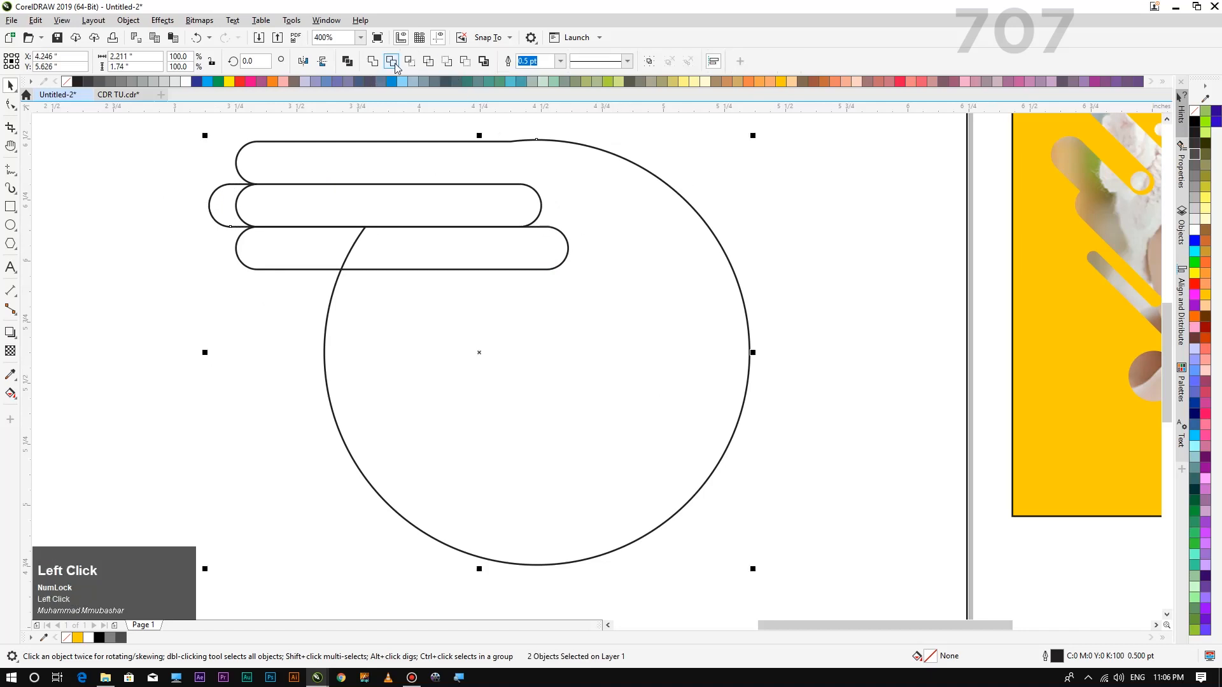
{"action": "left_click", "coordinate": [395, 63]}
Delete the trimming bar, the remaining loose bar and the trimmed circle shape to clear the page
{"action": "left_click", "coordinate": [158, 238]}
{"action": "left_click_drag", "start_coordinate": [223, 193], "coordinate": [55, 308]}
{"action": "left_click_drag", "start_coordinate": [185, 294], "coordinate": [90, 422]}
{"action": "key", "text": "Delete"}
{"action": "left_click", "coordinate": [295, 232]}
{"action": "key", "text": "Delete"}
{"action": "scroll", "coordinate": [312, 300], "scroll_direction": "down", "scroll_amount": 2}
{"action": "scroll", "coordinate": [327, 296], "scroll_direction": "up", "scroll_amount": 1}
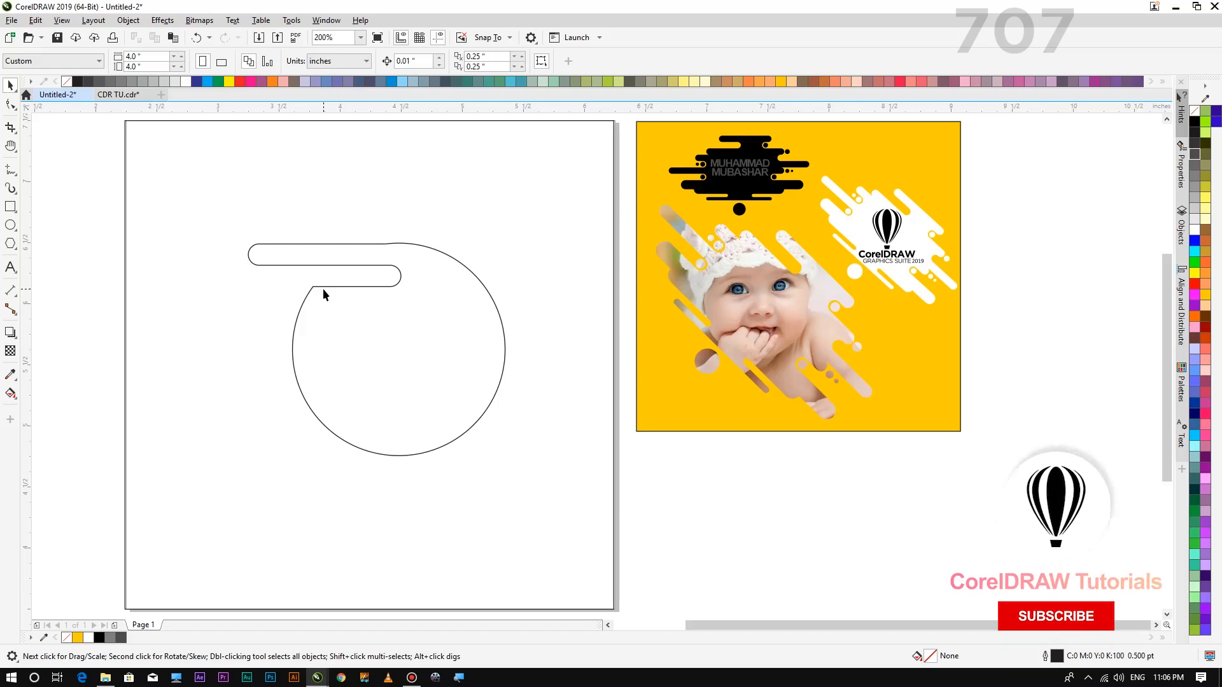
{"action": "left_click_drag", "start_coordinate": [348, 361], "coordinate": [395, 289]}
{"action": "key", "text": "Delete"}
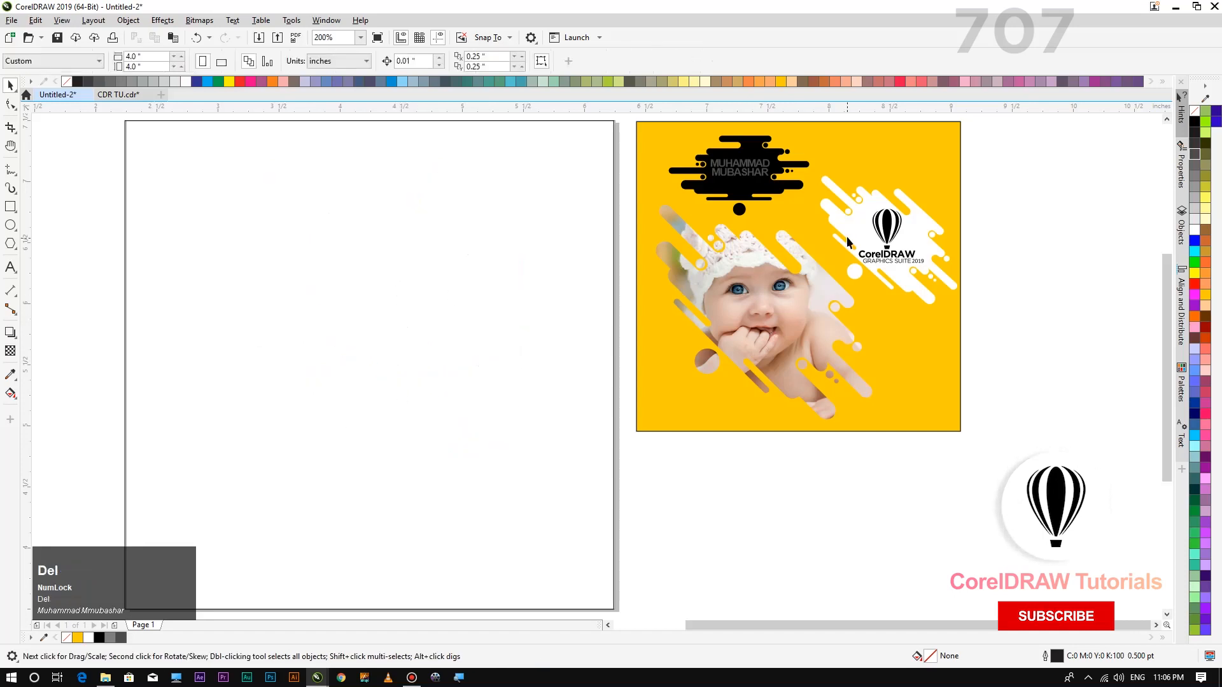
Draw a rectangle about 1.495" by 0.24" on the page and fully round its corners to 0.12"
{"action": "scroll", "coordinate": [426, 231], "scroll_direction": "down", "scroll_amount": 1}
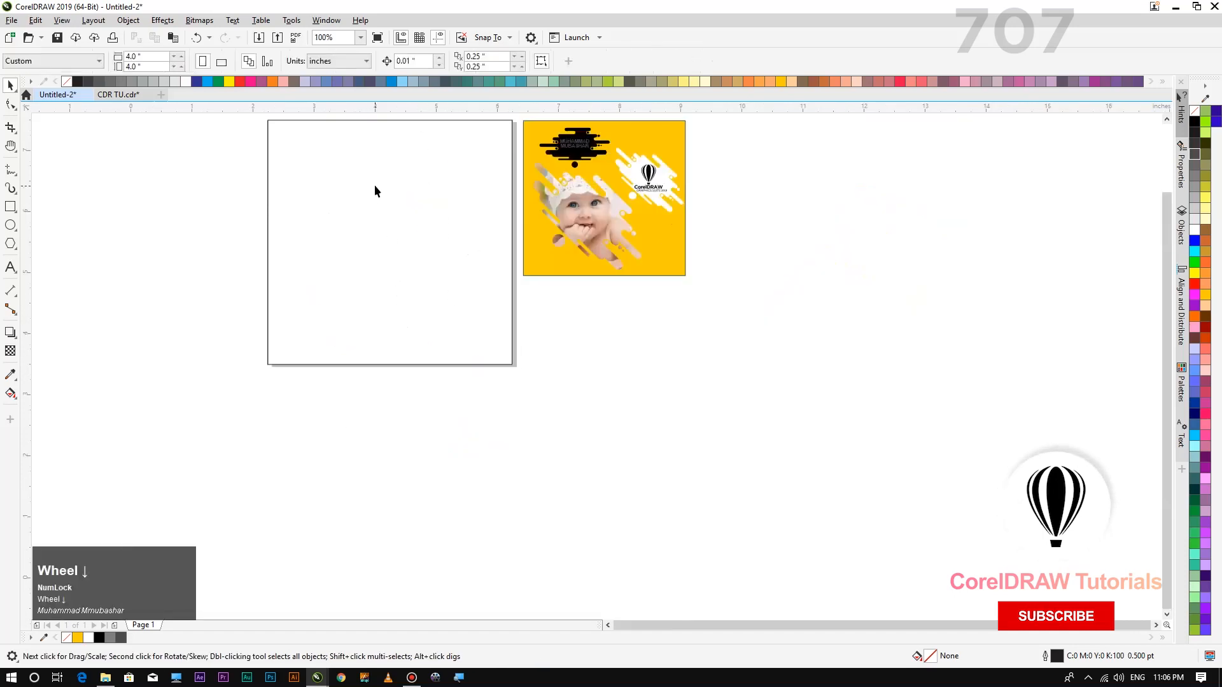
{"action": "scroll", "coordinate": [376, 188], "scroll_direction": "up", "scroll_amount": 1}
{"action": "left_click", "coordinate": [10, 207]}
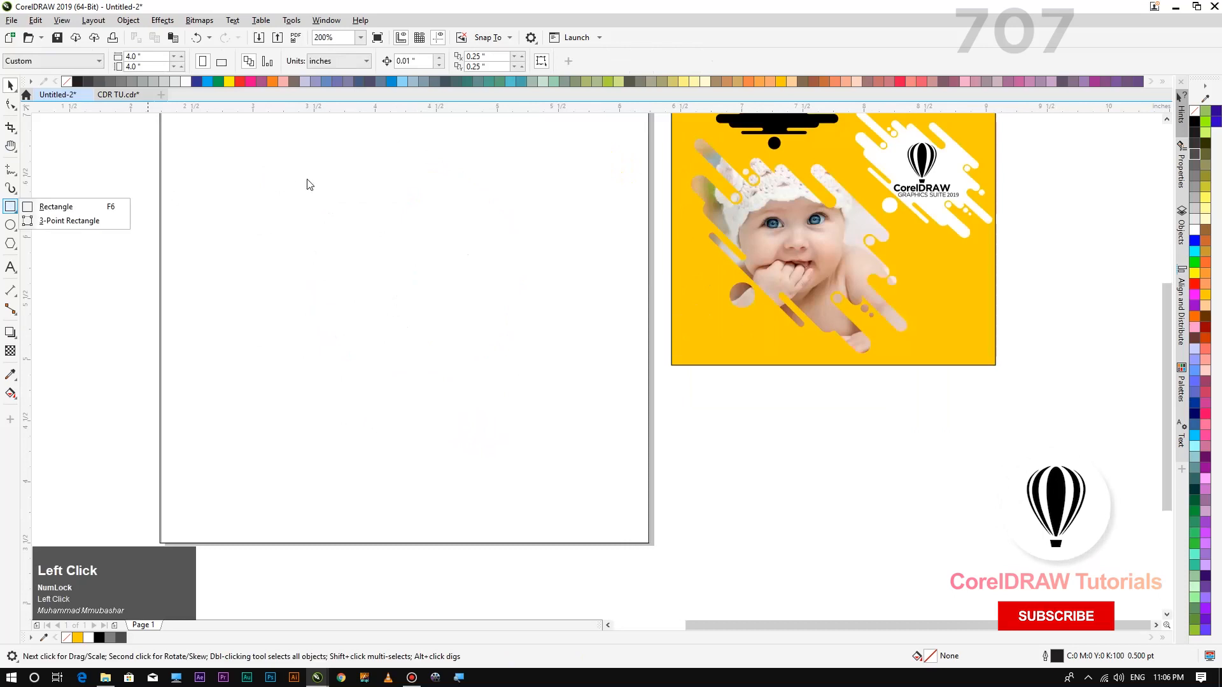
{"action": "left_click", "coordinate": [11, 207]}
{"action": "left_click_drag", "start_coordinate": [329, 197], "coordinate": [512, 227]}
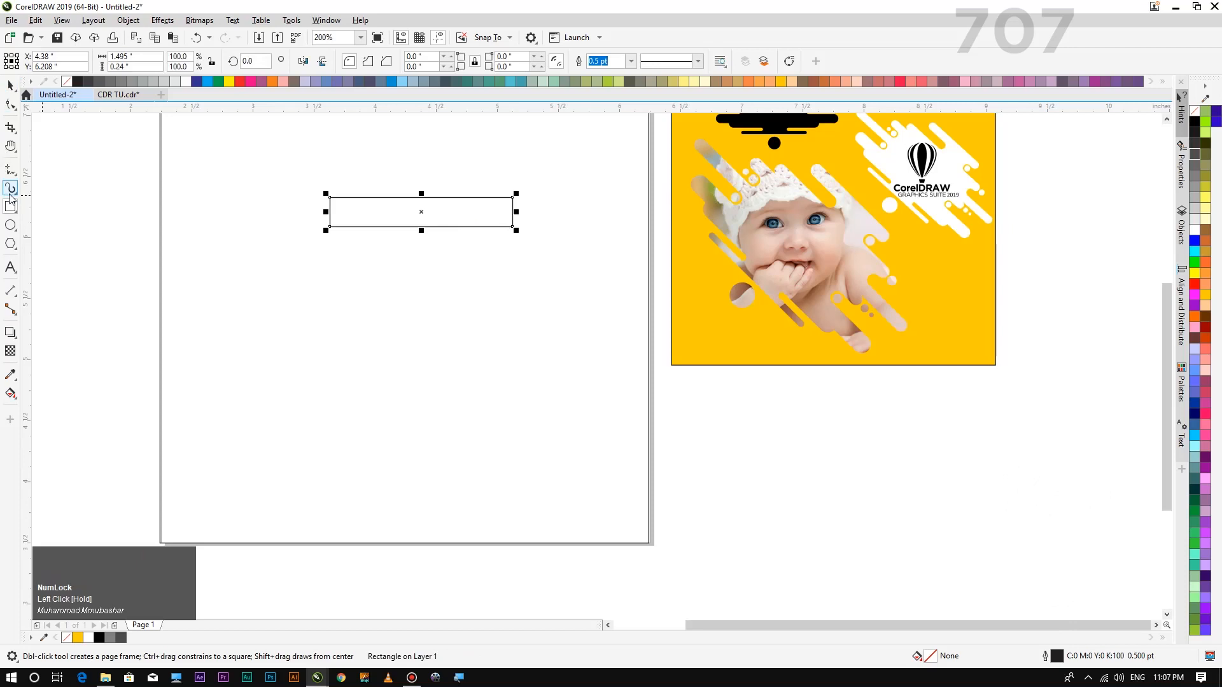
{"action": "left_click", "coordinate": [11, 105]}
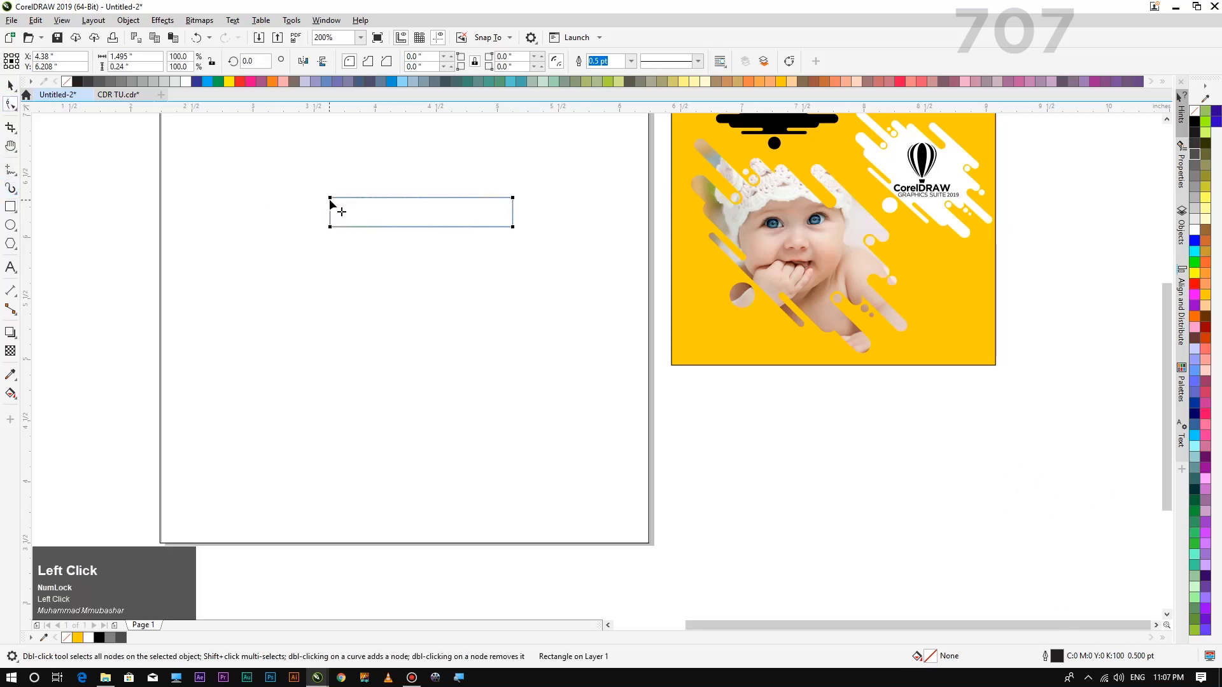
{"action": "mouse_move", "coordinate": [332, 204]}
{"action": "left_mouse_down"}
{"action": "mouse_move", "coordinate": [422, 231]}
{"action": "mouse_move", "coordinate": [347, 203]}
{"action": "left_mouse_up"}
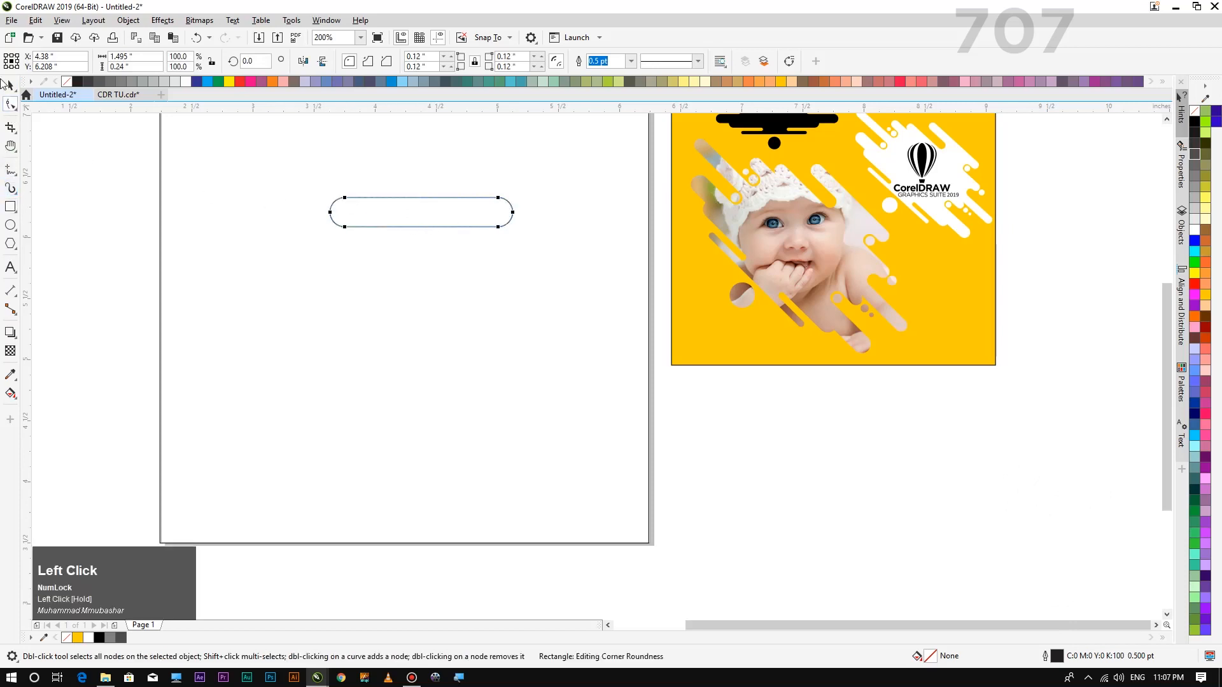
Stretch the rounded bar horizontally to about 2.109" wide
{"action": "left_click", "coordinate": [7, 85]}
{"action": "scroll", "coordinate": [500, 175], "scroll_direction": "down", "scroll_amount": 1}
{"action": "scroll", "coordinate": [496, 171], "scroll_direction": "up", "scroll_amount": 1}
{"action": "left_click_drag", "start_coordinate": [436, 237], "coordinate": [536, 224]}
{"action": "left_click", "coordinate": [499, 254]}
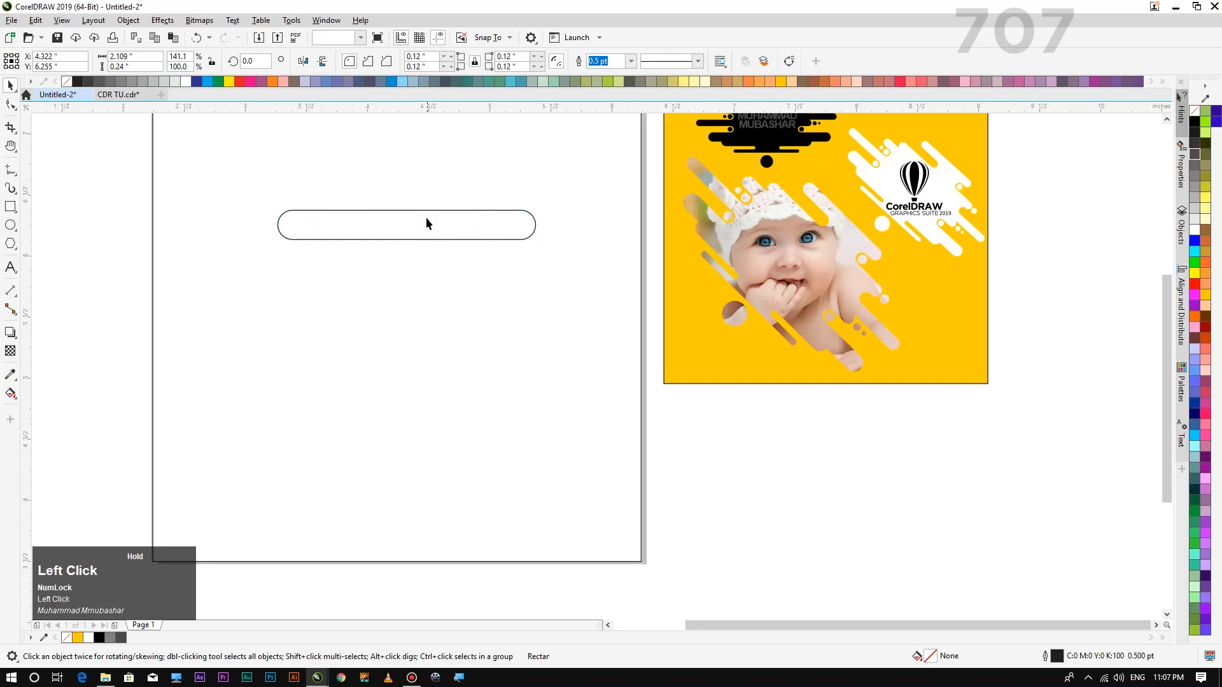
Create two vertically mirrored copies of the rounded bar, one beneath the other, for a stack of three
{"action": "left_click", "coordinate": [425, 219]}
{"action": "left_click_drag", "start_coordinate": [407, 206], "coordinate": [412, 254]}
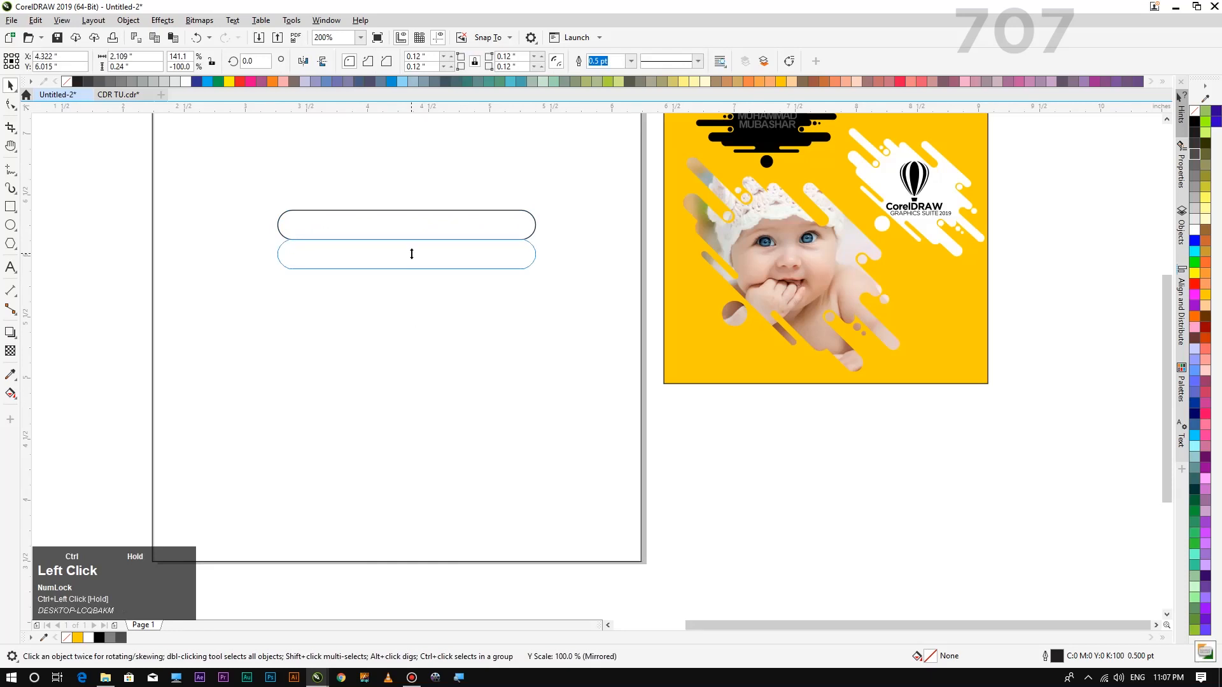
{"action": "right_click", "coordinate": [411, 256], "text": "ctrl"}
{"action": "left_click_drag", "start_coordinate": [412, 260], "coordinate": [406, 281]}
{"action": "right_click", "coordinate": [406, 281], "text": "ctrl"}
{"action": "left_click", "coordinate": [380, 359]}
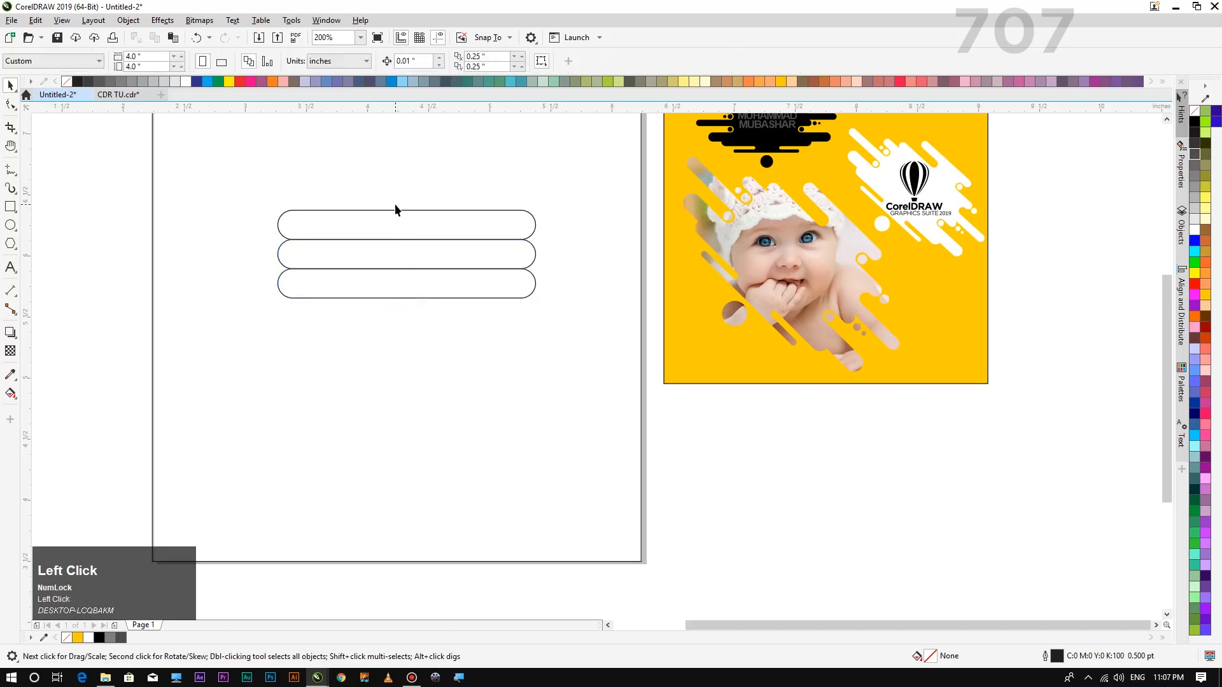
{"action": "scroll", "coordinate": [394, 210], "scroll_direction": "up", "scroll_amount": 3}
{"action": "scroll", "coordinate": [418, 218], "scroll_direction": "down", "scroll_amount": 3}
{"action": "left_click", "coordinate": [435, 235]}
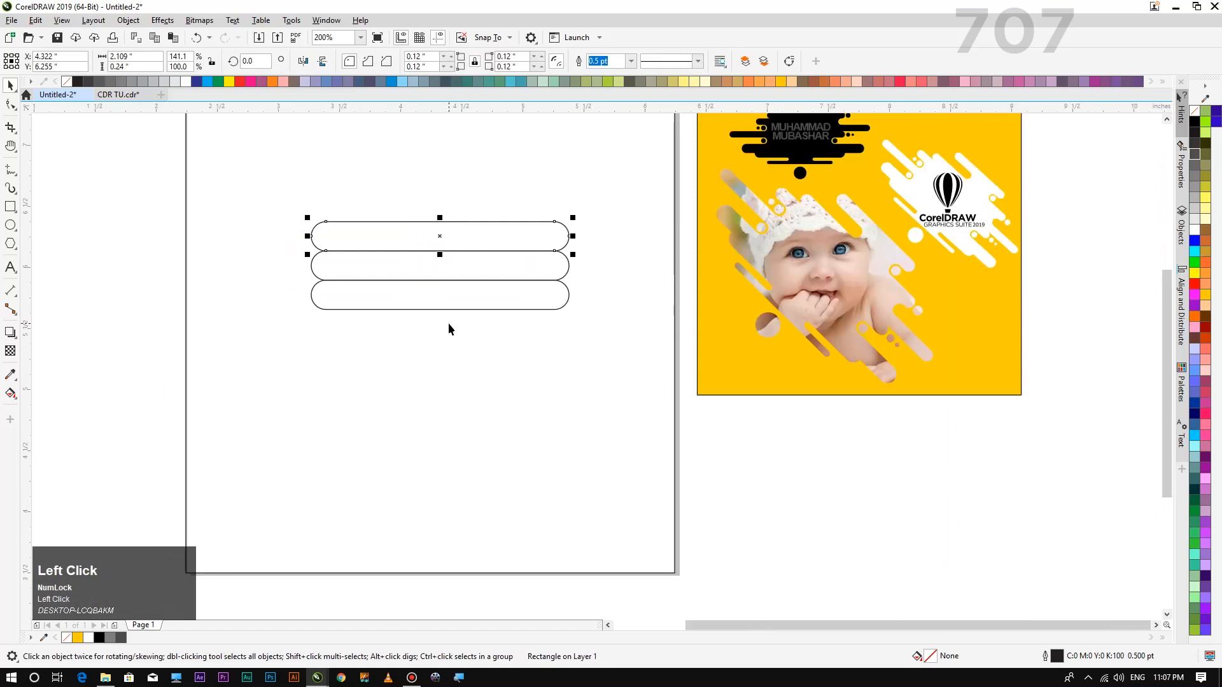
{"action": "left_click", "coordinate": [450, 332]}
{"action": "left_click", "coordinate": [441, 240]}
{"action": "left_click", "coordinate": [440, 275], "text": "shift"}
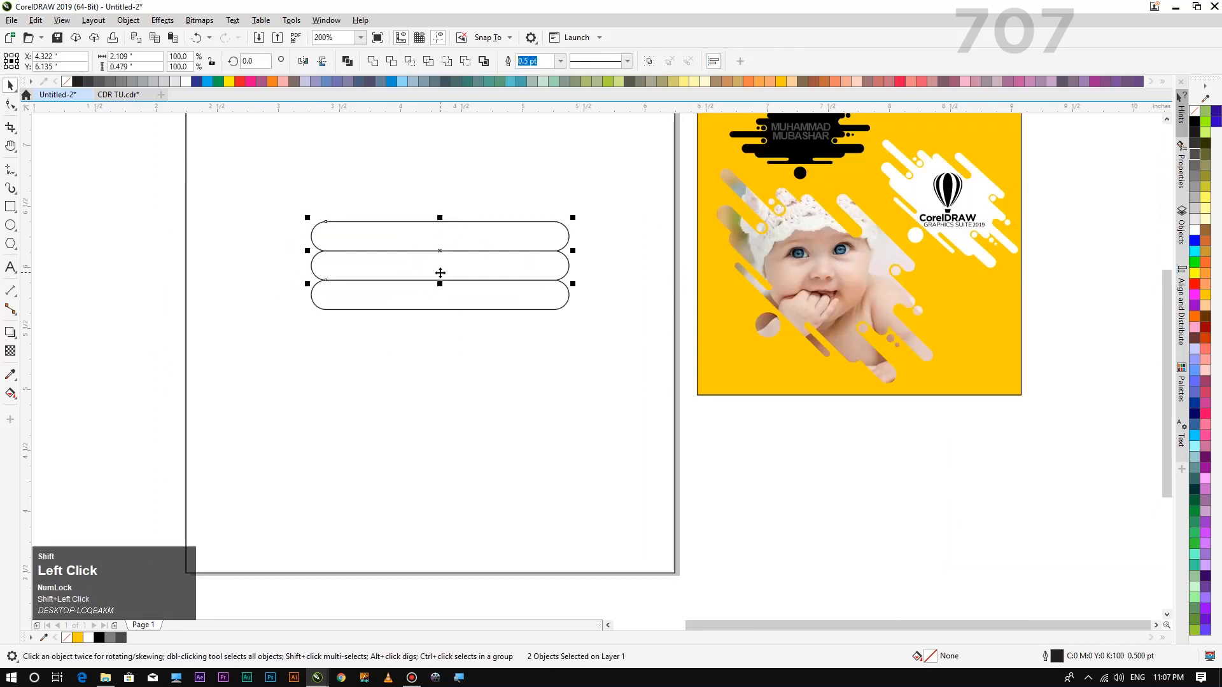
{"action": "left_click", "coordinate": [395, 403]}
Stretch the lowest bar outward at both ends to about 3.089" wide
{"action": "left_click", "coordinate": [376, 303]}
{"action": "left_click_drag", "start_coordinate": [309, 295], "coordinate": [234, 292]}
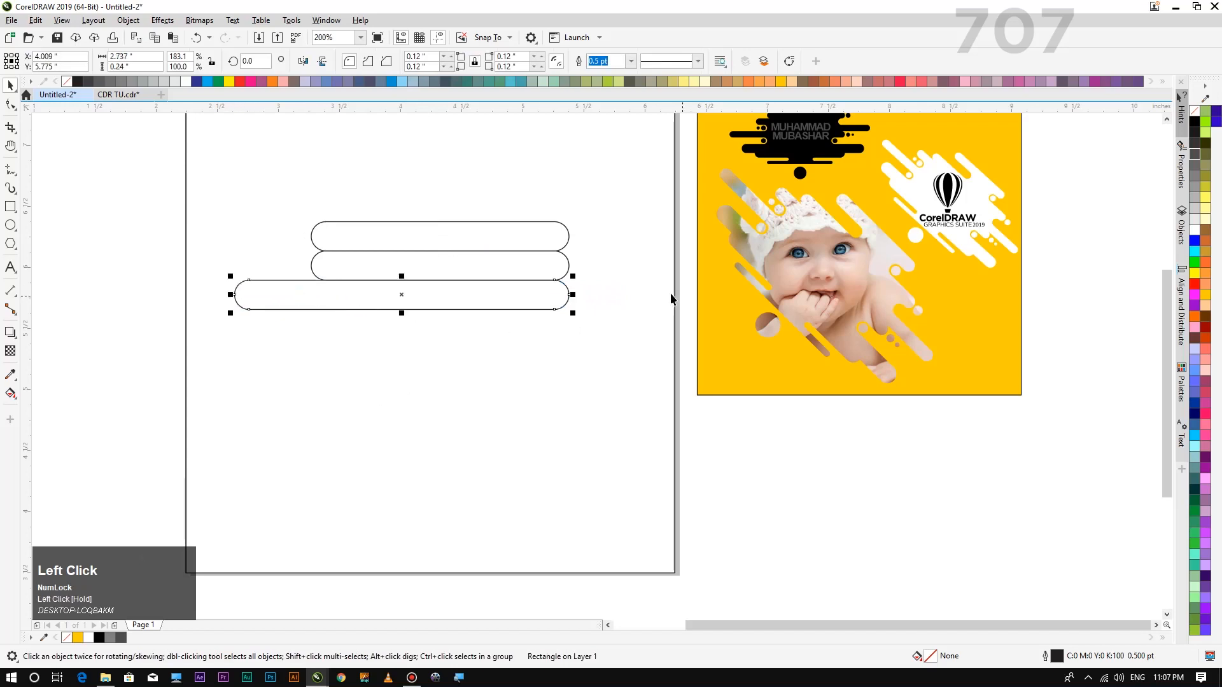
{"action": "left_click_drag", "start_coordinate": [572, 295], "coordinate": [616, 291]}
{"action": "left_click", "coordinate": [551, 342]}
Weld the two shorter upper bars into one shape
{"action": "left_click", "coordinate": [505, 271]}
{"action": "left_click", "coordinate": [492, 234], "text": "shift"}
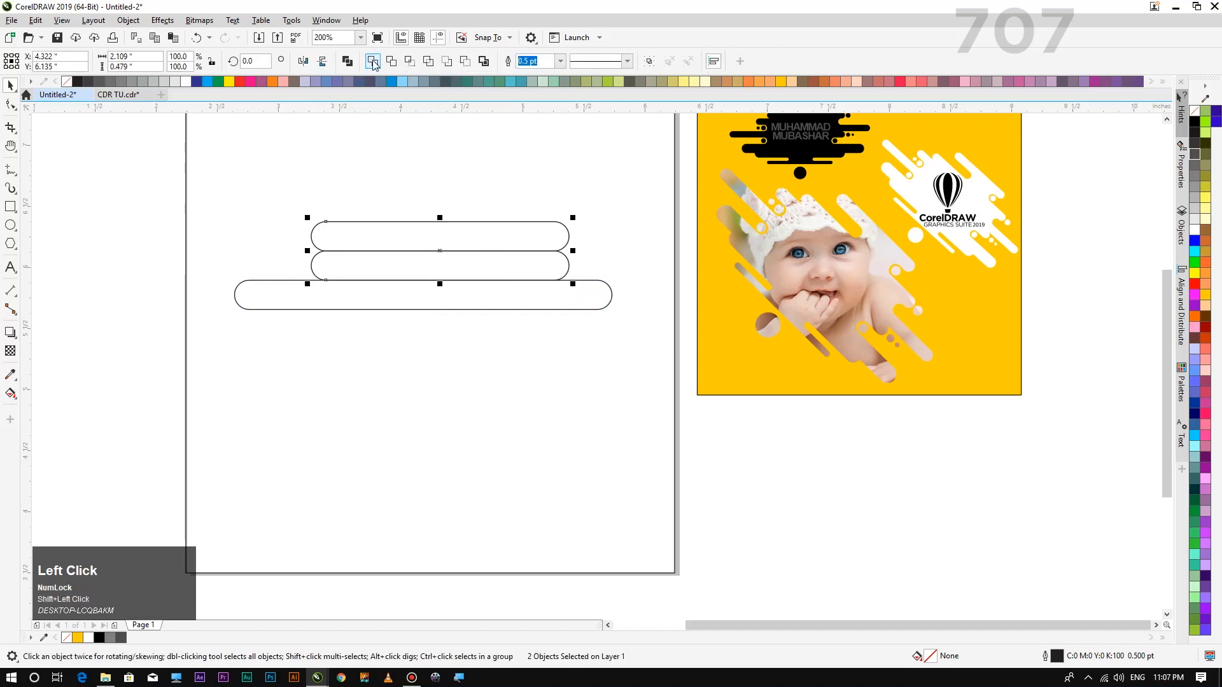
{"action": "left_click", "coordinate": [374, 62]}
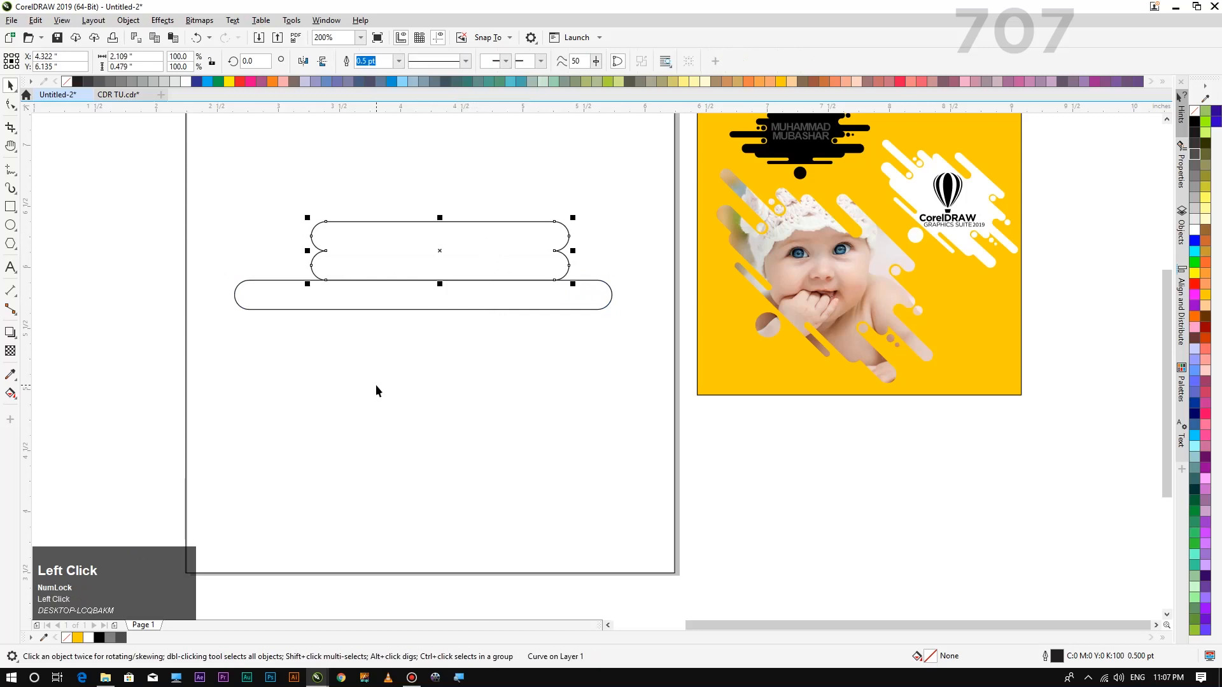
{"action": "left_click", "coordinate": [376, 386]}
Mirror a copy of the wide lowest bar upward over the middle row
{"action": "left_click", "coordinate": [423, 310], "text": "ctrl"}
{"action": "left_click_drag", "start_coordinate": [423, 316], "coordinate": [420, 286]}
{"action": "right_click", "coordinate": [420, 286]}
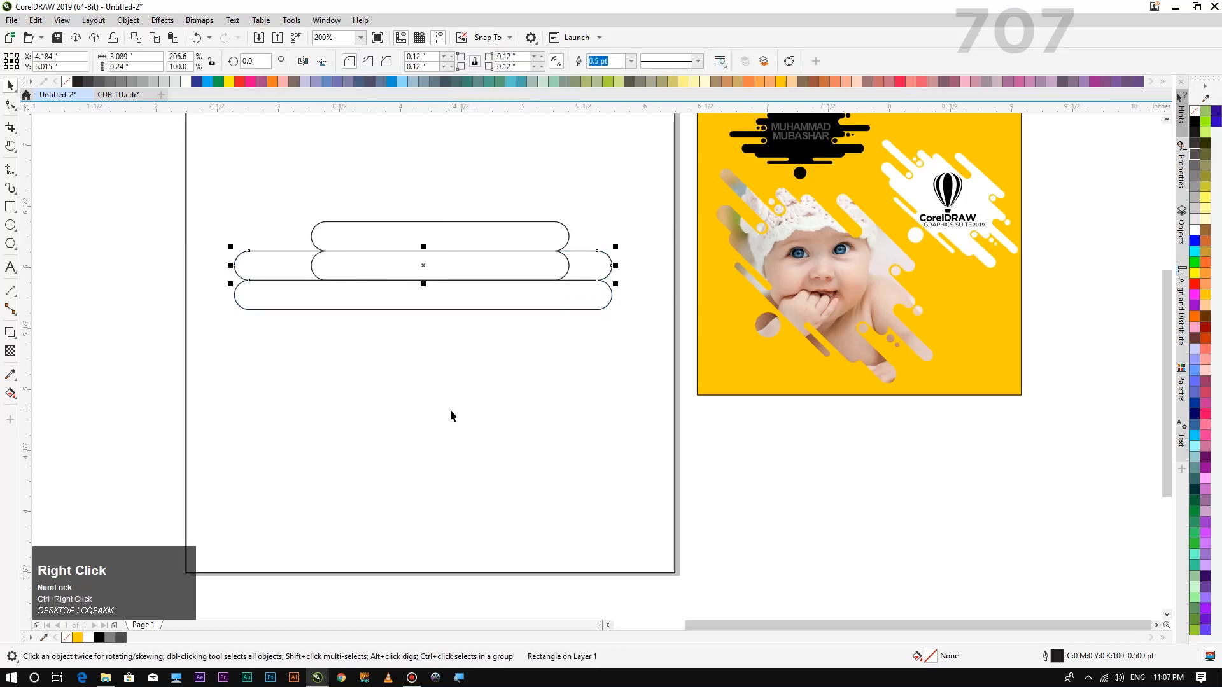
Colour the outlines orange-red for the welded upper shape, green (#009933) for the wide middle bar and yellow (#FFCC00) for the lowest bar
{"action": "left_click", "coordinate": [409, 306]}
{"action": "scroll", "coordinate": [410, 273], "scroll_direction": "up", "scroll_amount": 3}
{"action": "scroll", "coordinate": [409, 273], "scroll_direction": "down", "scroll_amount": 2}
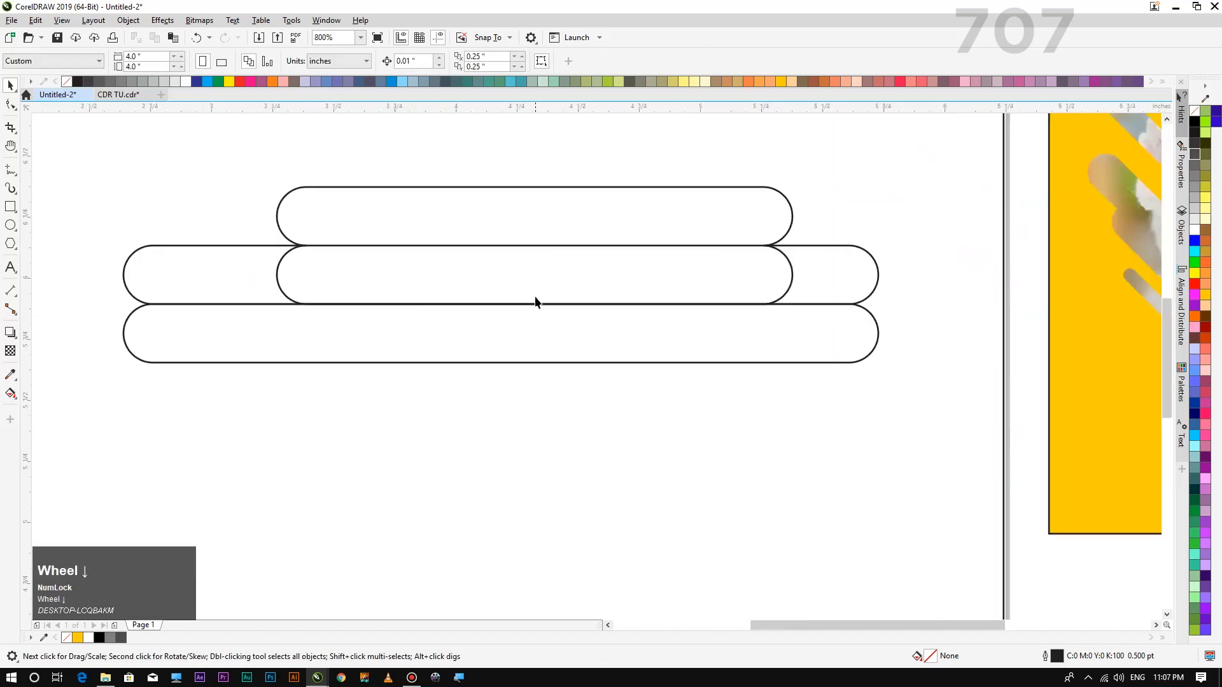
{"action": "left_click", "coordinate": [528, 210]}
{"action": "right_click", "coordinate": [1213, 346]}
{"action": "left_click", "coordinate": [944, 412]}
{"action": "left_click", "coordinate": [870, 292]}
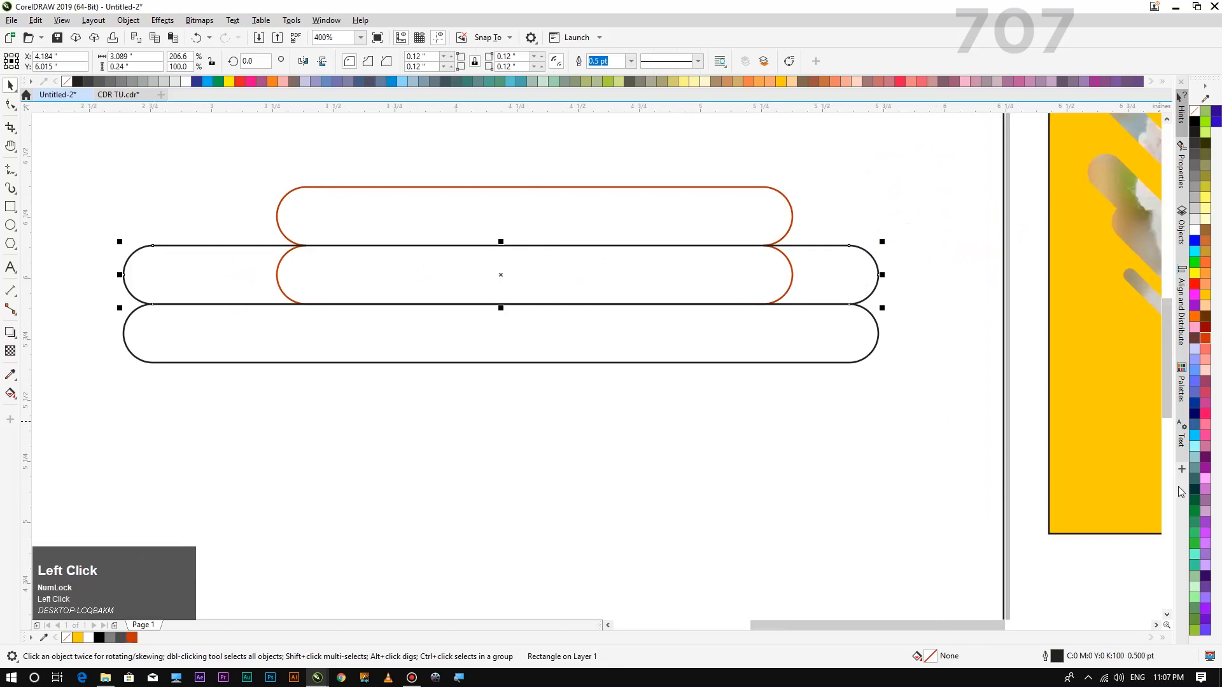
{"action": "right_click", "coordinate": [1195, 515]}
{"action": "left_click", "coordinate": [796, 528]}
{"action": "left_click", "coordinate": [713, 362]}
{"action": "right_click", "coordinate": [1215, 297]}
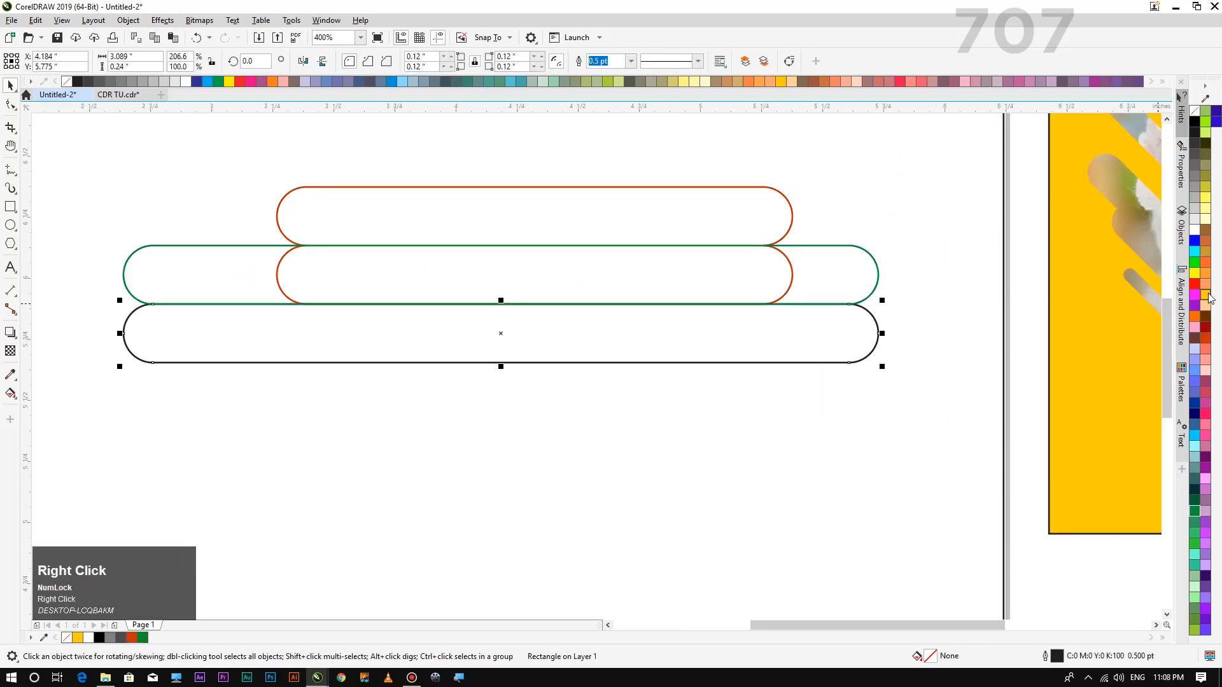
{"action": "left_click", "coordinate": [558, 492]}
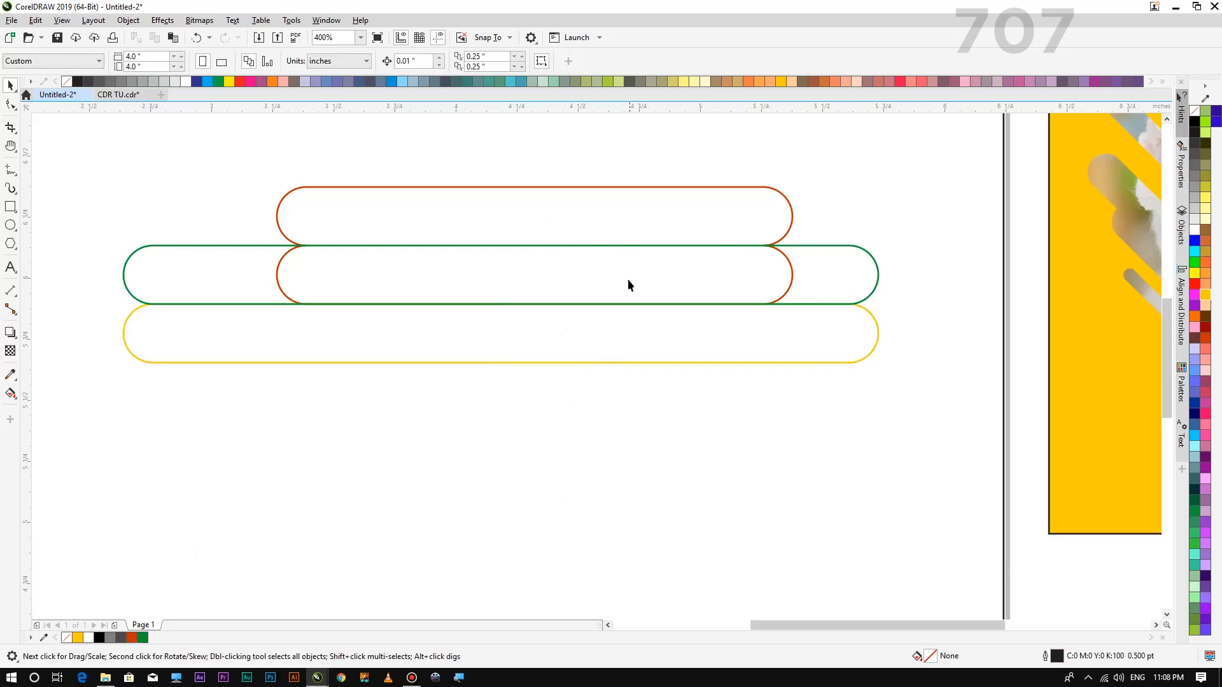
{"action": "left_click", "coordinate": [649, 430]}
Weld the yellow lowest bar to the orange-red upper shape
{"action": "left_click", "coordinate": [581, 347]}
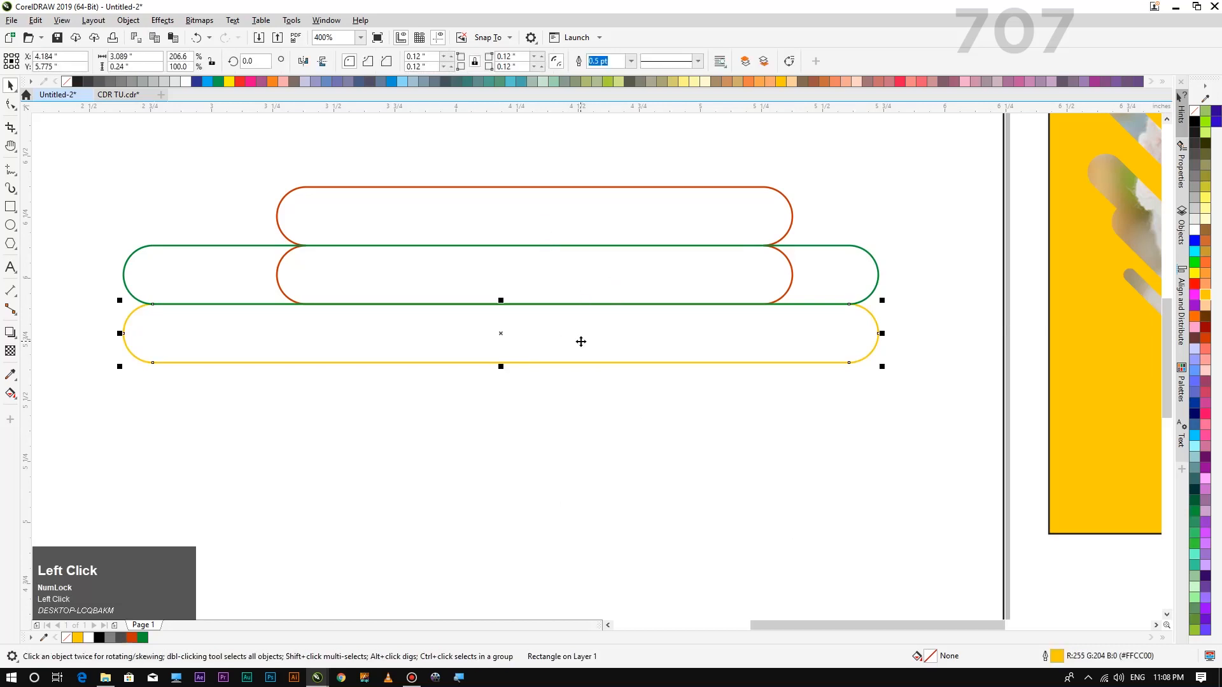
{"action": "left_click", "coordinate": [581, 215], "text": "shift"}
{"action": "left_click", "coordinate": [373, 61]}
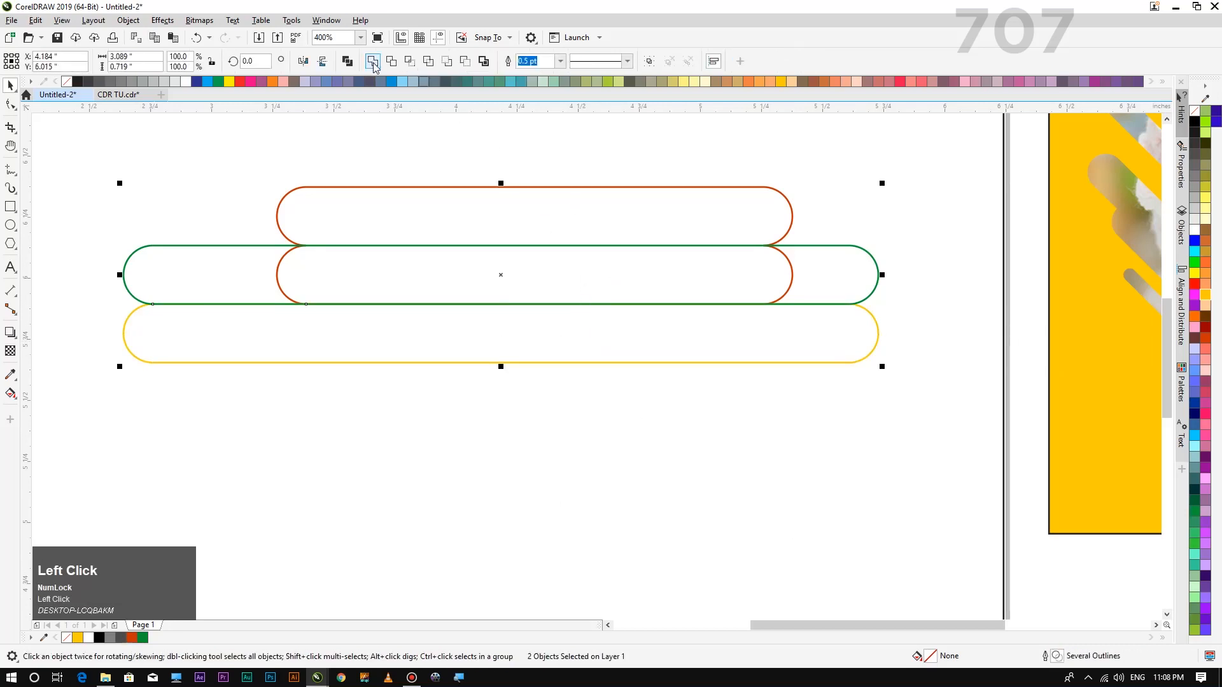
{"action": "left_click", "coordinate": [492, 486]}
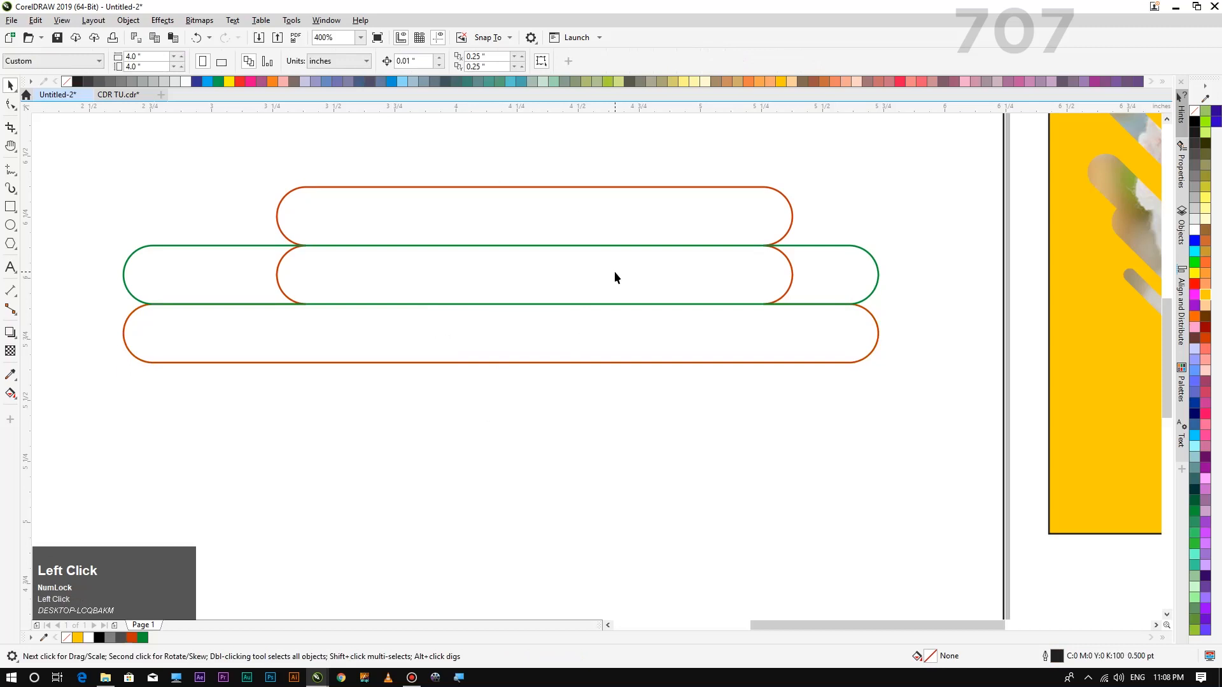
Nudge the green middle bar left to X 4.174" and mirror a copy of it down over the lowest row
{"action": "left_click", "coordinate": [615, 274]}
{"action": "key", "text": "Left"}
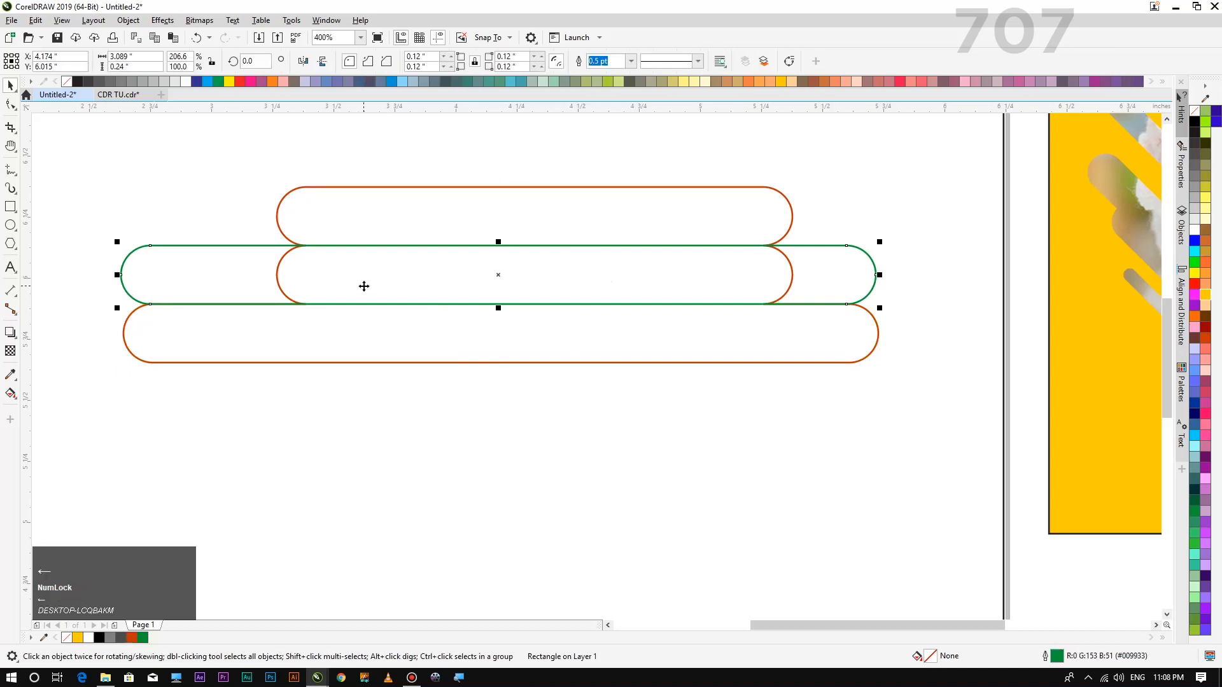
{"action": "left_click", "coordinate": [428, 285], "text": "shift"}
{"action": "left_click", "coordinate": [406, 279]}
{"action": "left_click_drag", "start_coordinate": [498, 241], "coordinate": [497, 330]}
{"action": "right_click", "coordinate": [497, 330], "text": "ctrl"}
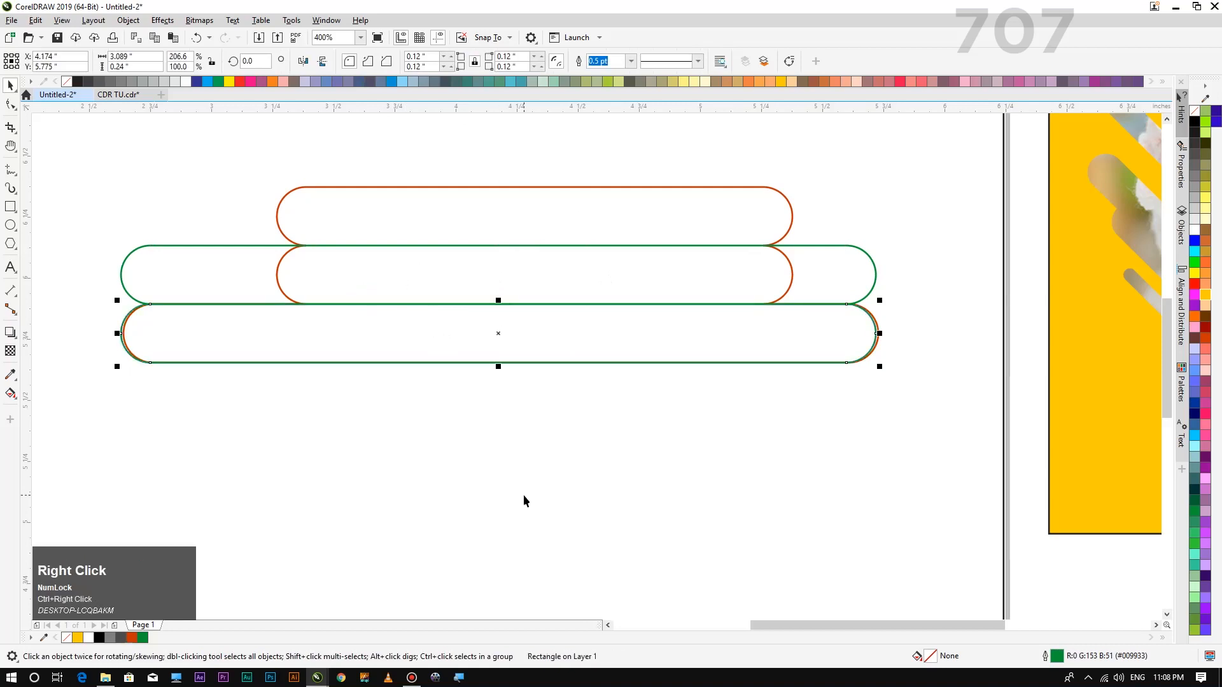
{"action": "left_click", "coordinate": [528, 471]}
Mirror another copy of the green bar downward into a fourth row beneath the stack
{"action": "left_click", "coordinate": [541, 305]}
{"action": "left_click_drag", "start_coordinate": [498, 301], "coordinate": [507, 404]}
{"action": "right_click", "coordinate": [507, 404], "text": "ctrl"}
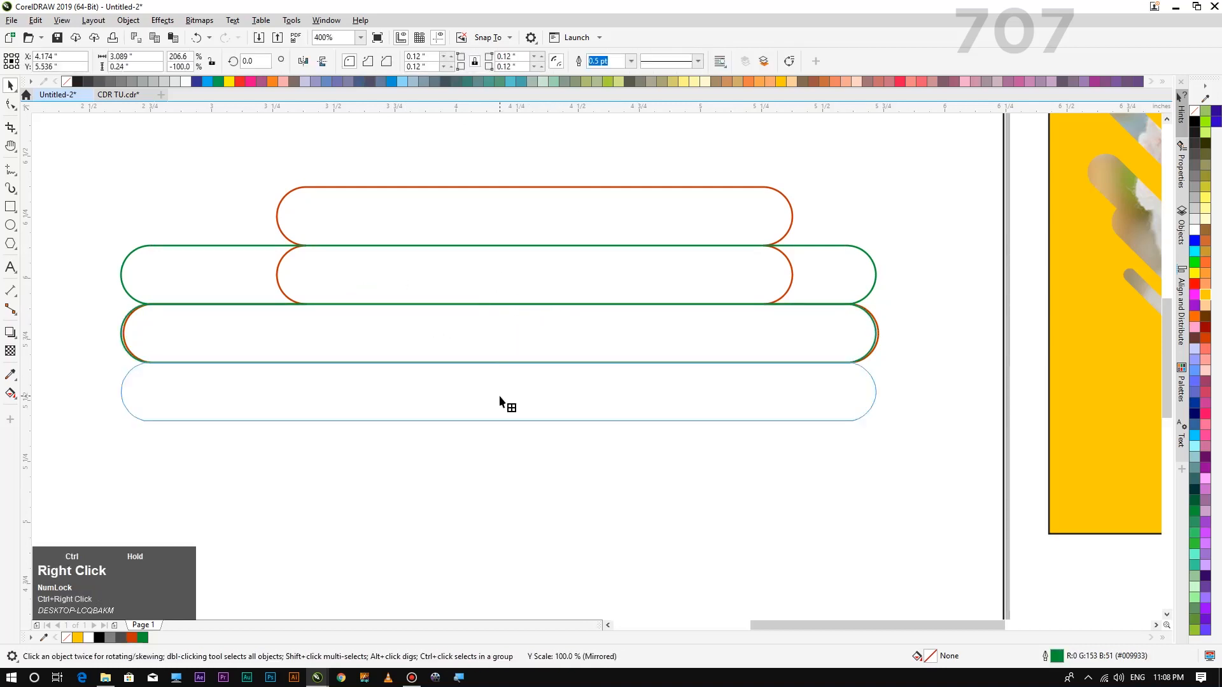
{"action": "left_click", "coordinate": [518, 480]}
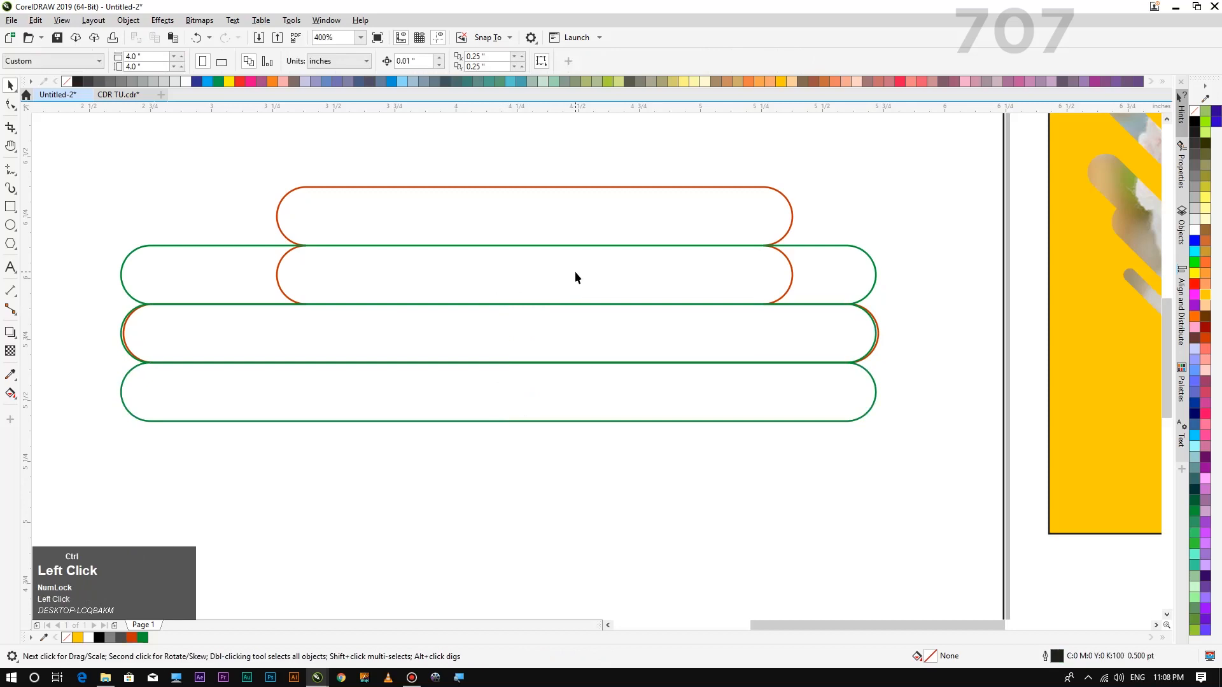
Undo the two green bar copies, the nudge and the weld with the lowest bar
{"action": "key", "text": "ctrl+z"}
{"action": "key", "text": "ctrl+z"}
{"action": "left_click", "coordinate": [679, 487]}
{"action": "left_click", "coordinate": [630, 336]}
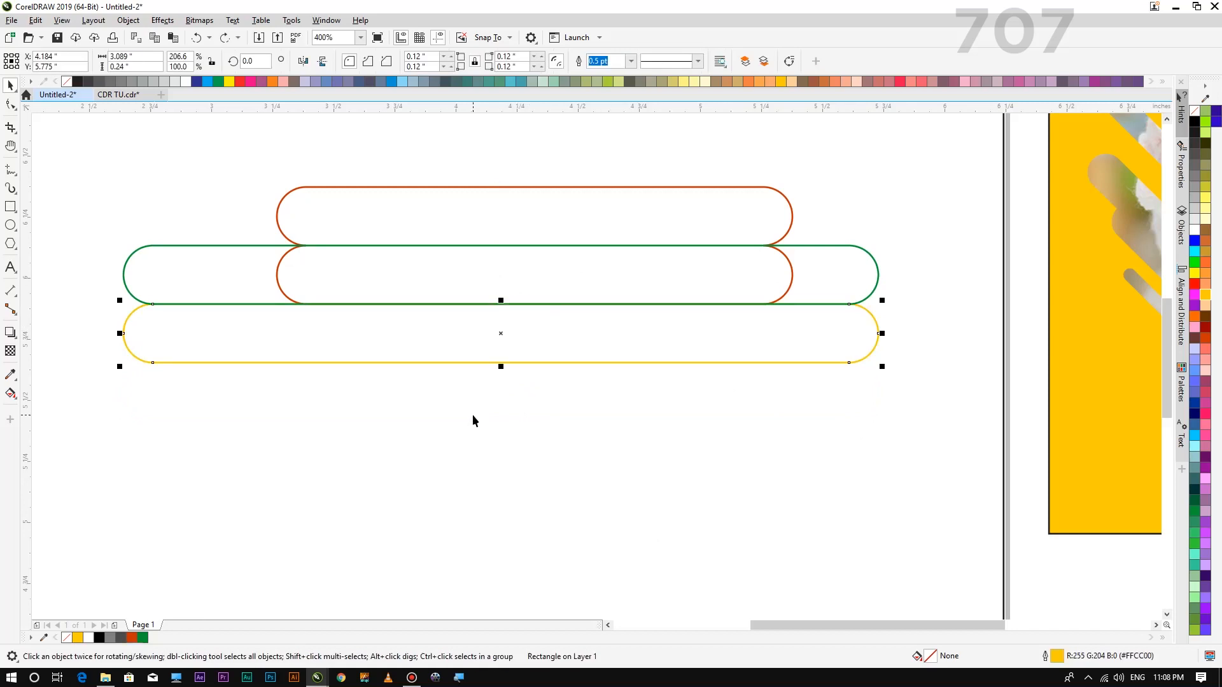
Undo the outline colours on all three bar shapes
{"action": "key", "text": "ctrl+z"}
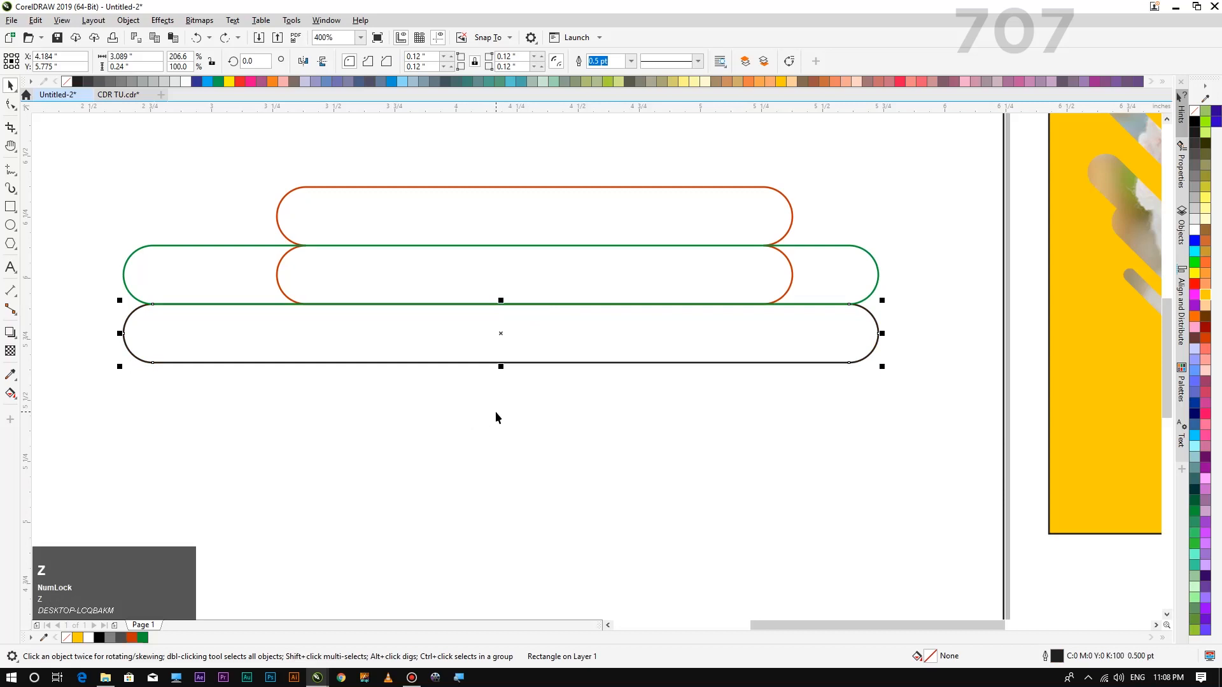
{"action": "key", "text": "ctrl+z"}
{"action": "key", "text": "ctrl+z"}
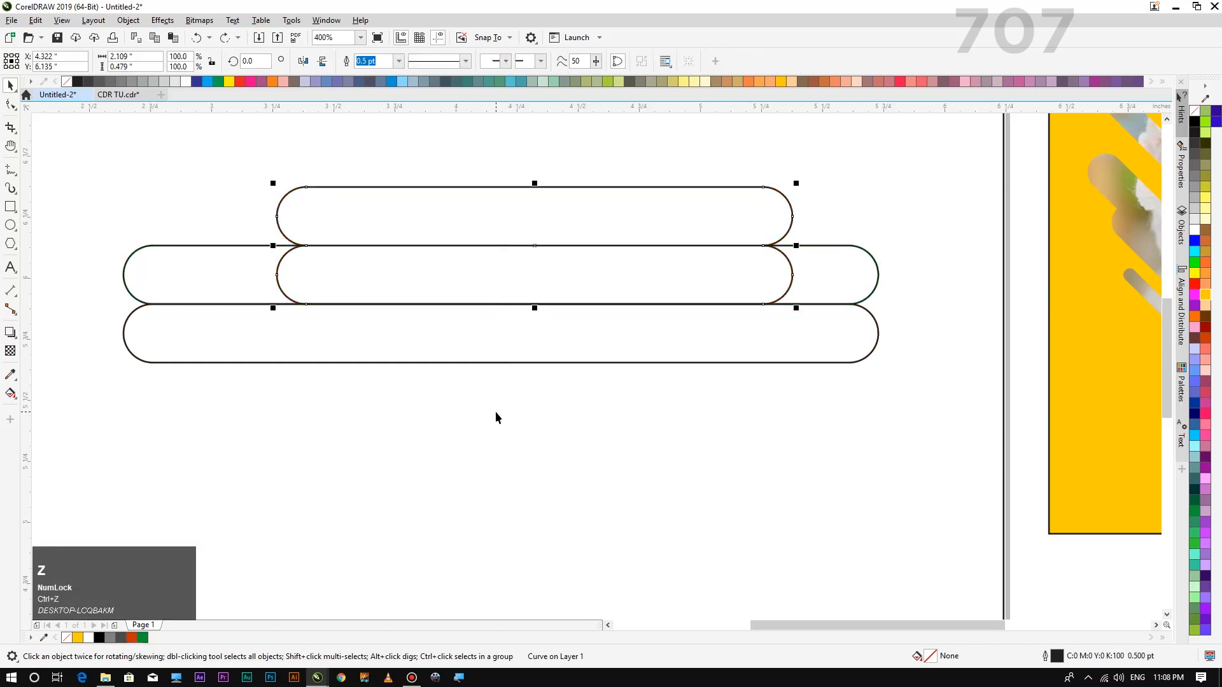
{"action": "left_click", "coordinate": [424, 544]}
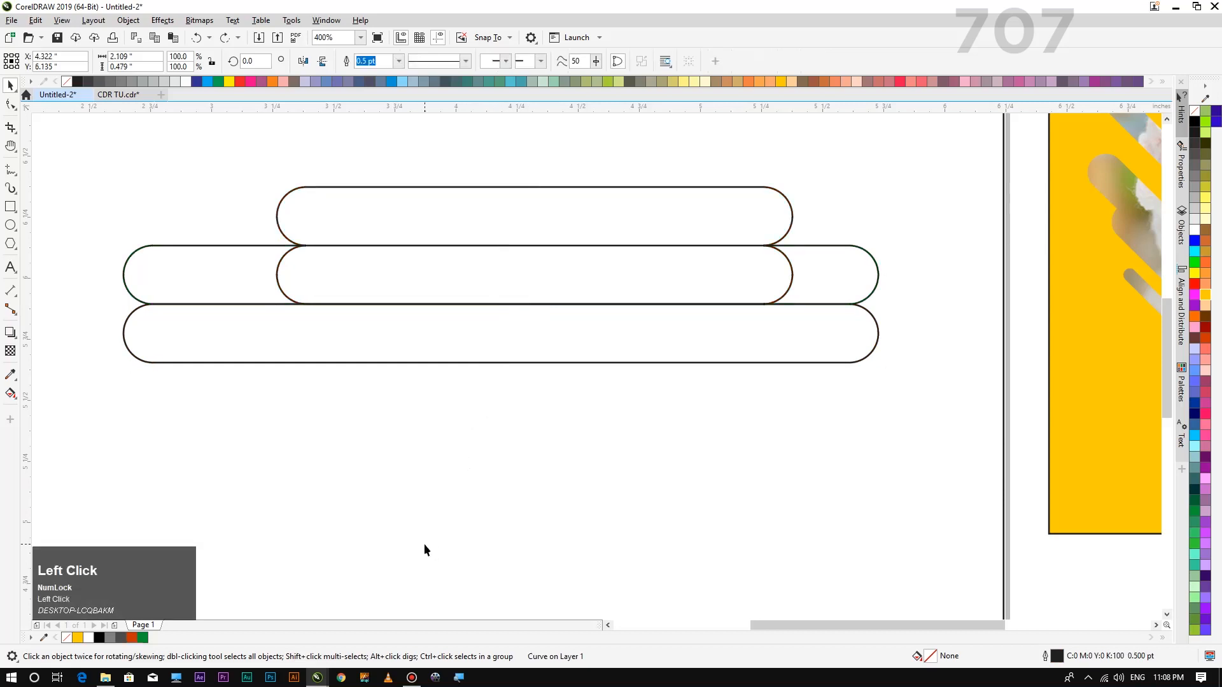
Delete the wide bar copy that overlaps the middle row
{"action": "left_click", "coordinate": [394, 206]}
{"action": "left_click", "coordinate": [162, 253]}
{"action": "key", "text": "Delete"}
{"action": "left_click", "coordinate": [428, 210]}
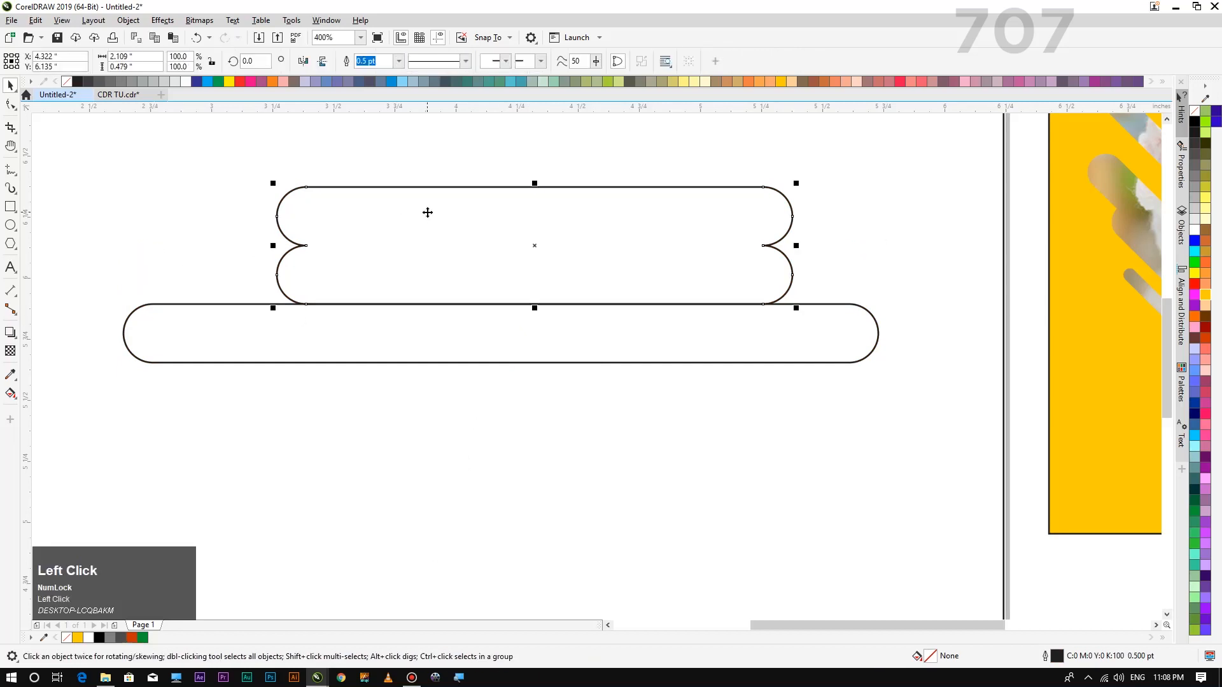
Outline the welded two-bar shape in pink-red and mirror a copy of the wide black bar directly beneath the original
{"action": "right_click", "coordinate": [1211, 414]}
{"action": "left_click", "coordinate": [756, 345]}
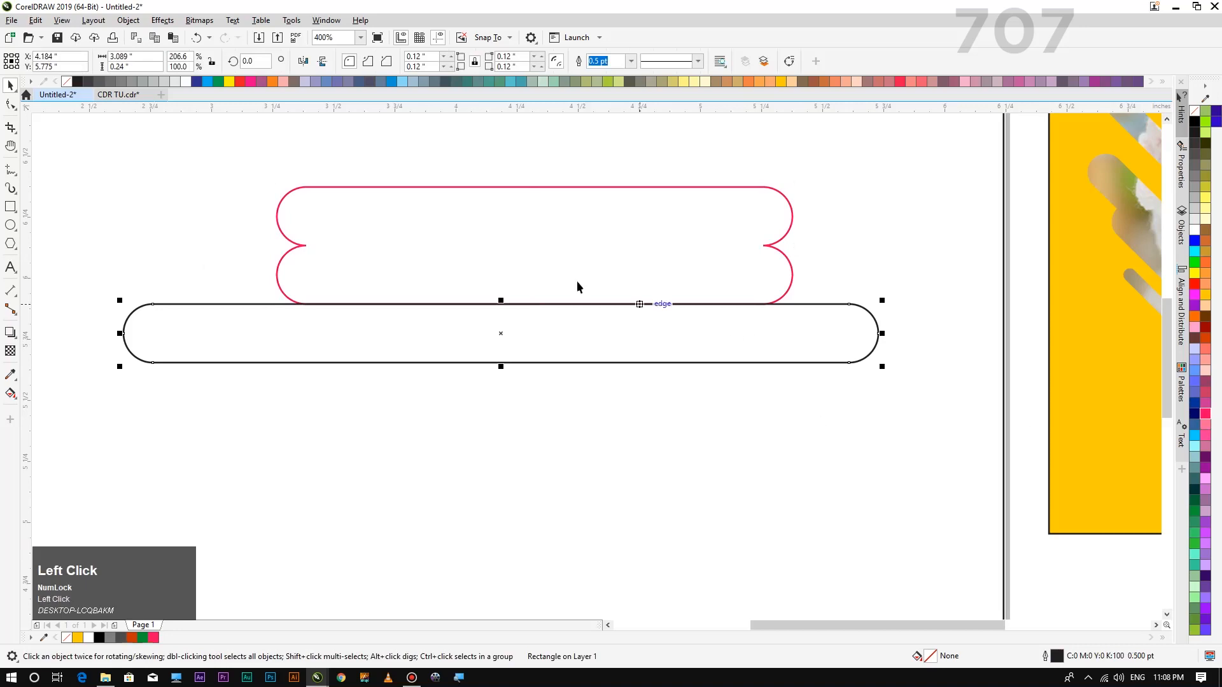
{"action": "left_click_drag", "start_coordinate": [501, 298], "coordinate": [509, 416]}
{"action": "right_click", "coordinate": [508, 416], "text": "ctrl"}
{"action": "left_click", "coordinate": [497, 453]}
{"action": "left_click", "coordinate": [493, 325]}
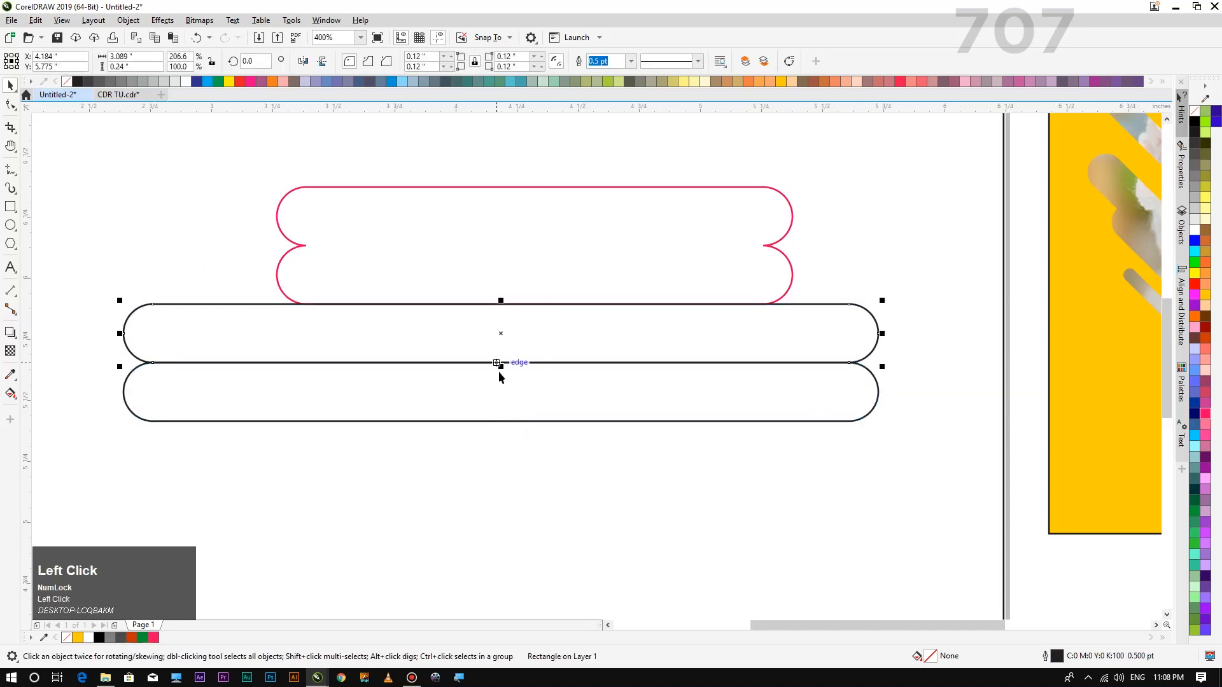
{"action": "left_click", "coordinate": [519, 324]}
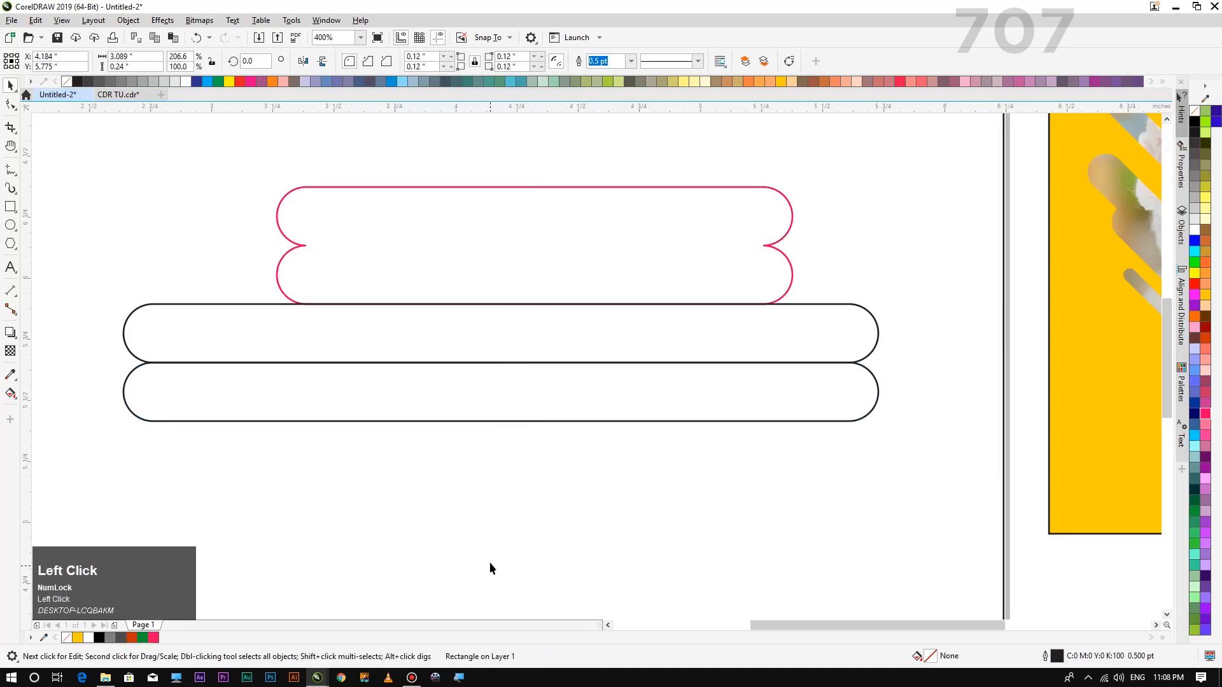
Mirror a copy of the upper wide black bar upward so it overlaps the second row of the pink shape
{"action": "left_click", "coordinate": [511, 340]}
{"action": "left_click", "coordinate": [540, 263], "text": "shift"}
{"action": "left_click", "coordinate": [540, 338]}
{"action": "left_click_drag", "start_coordinate": [501, 365], "coordinate": [500, 304]}
{"action": "right_click", "coordinate": [501, 304], "text": "ctrl"}
Outline the wide bar directly beneath the pink shape in light blue (#00CCFF) and weld it to the pink shape
{"action": "left_click", "coordinate": [512, 349]}
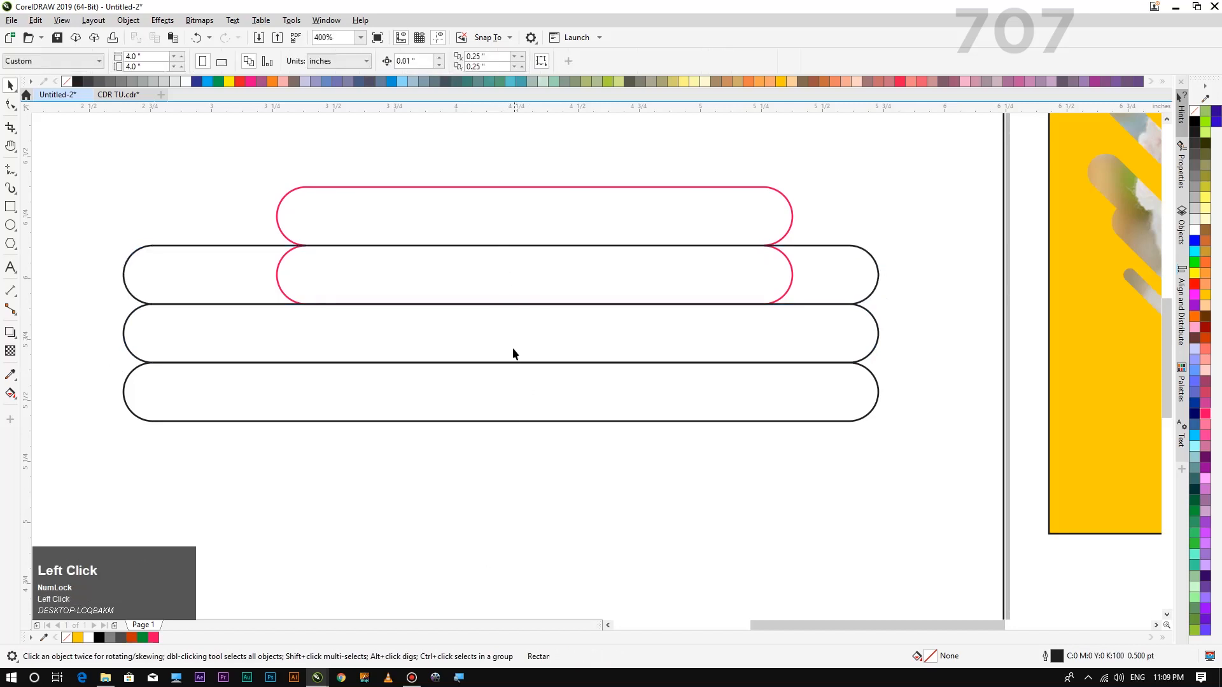
{"action": "right_click", "coordinate": [1196, 437]}
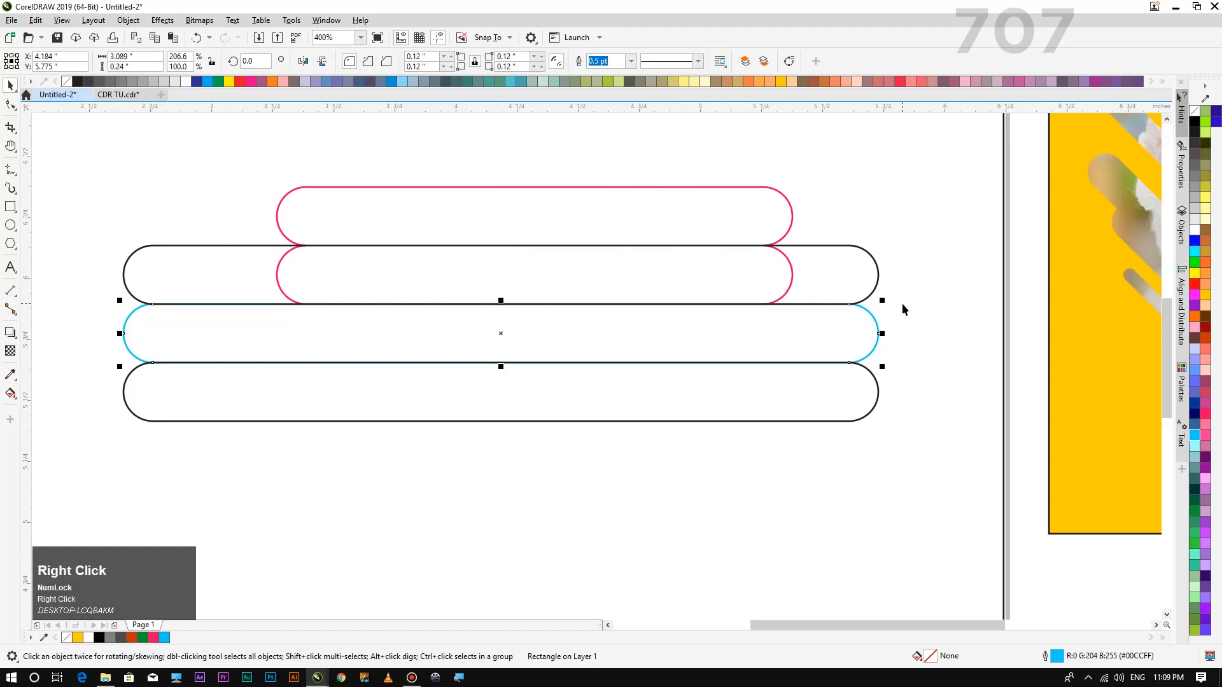
{"action": "scroll", "coordinate": [902, 303], "scroll_direction": "up", "scroll_amount": 2}
{"action": "left_click", "coordinate": [906, 396]}
{"action": "scroll", "coordinate": [910, 397], "scroll_direction": "down", "scroll_amount": 2}
{"action": "left_click", "coordinate": [821, 403]}
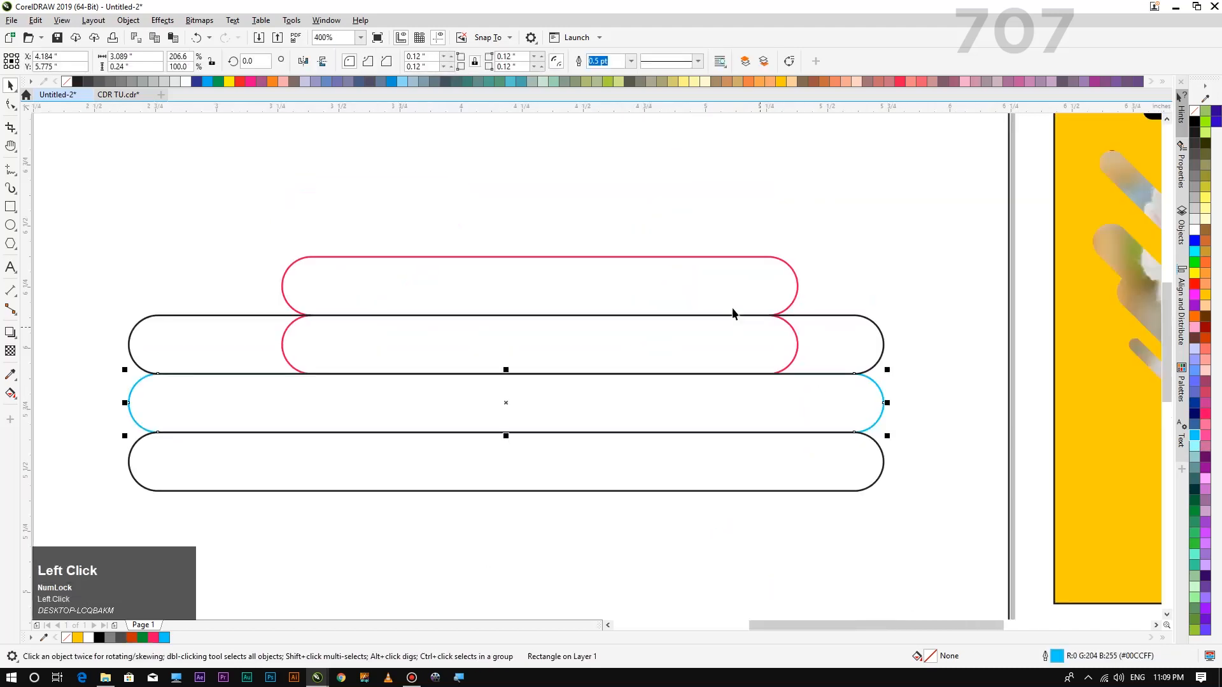
{"action": "left_click", "coordinate": [688, 271], "text": "shift"}
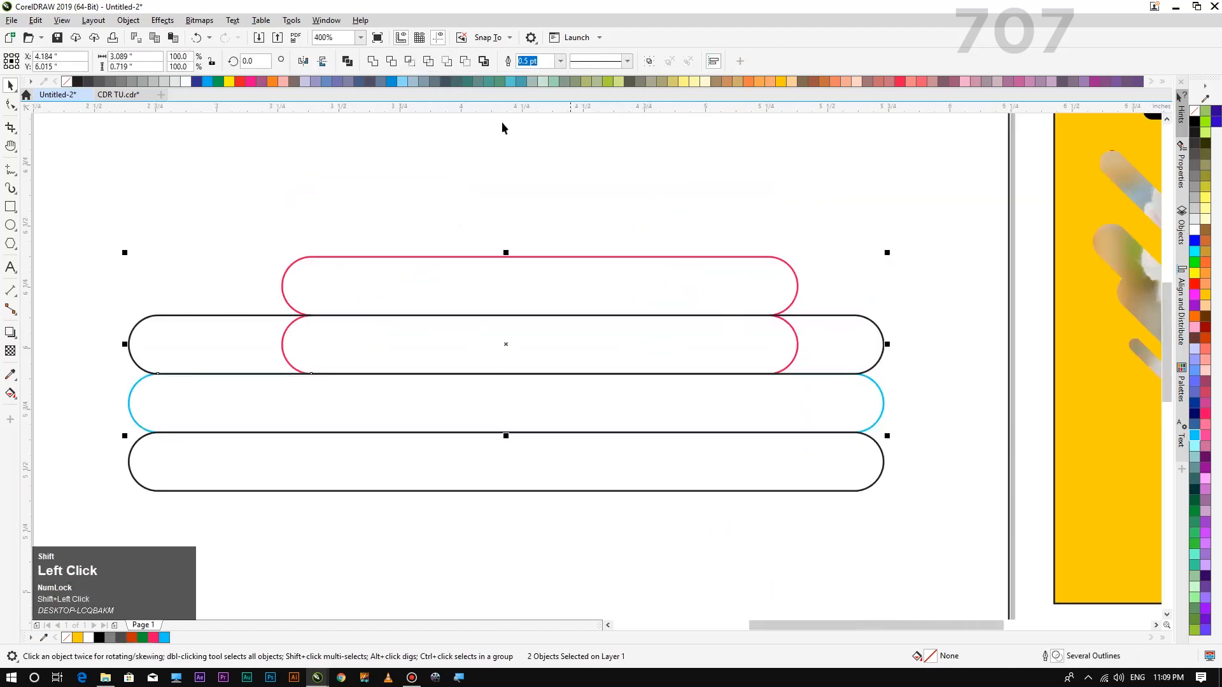
{"action": "left_click", "coordinate": [374, 61]}
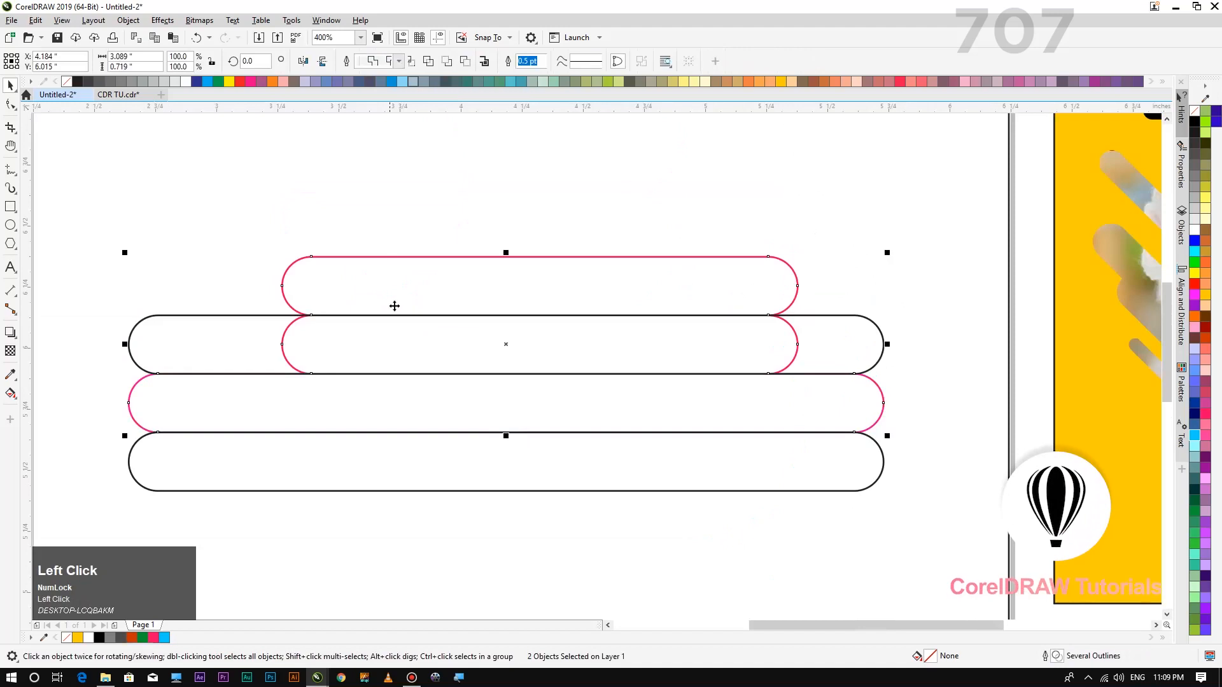
{"action": "left_click", "coordinate": [494, 548]}
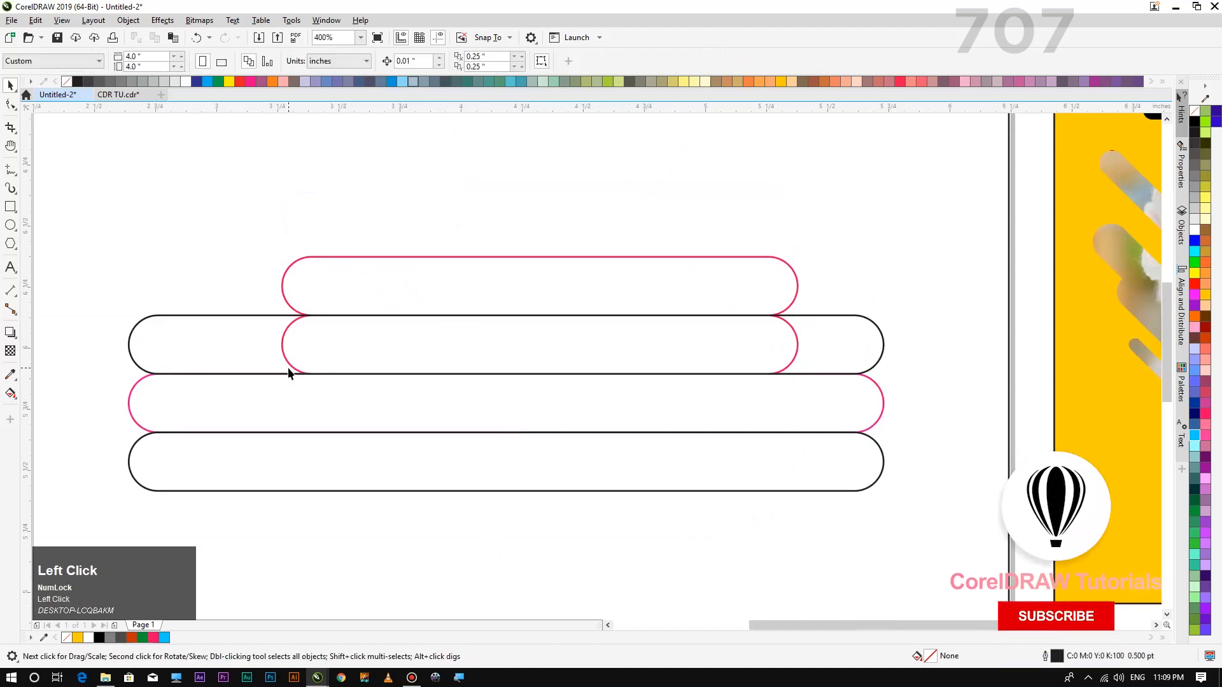
Move the black bar overlapping the second row rightward to about X 6.376 in, leaving its rounded end inside the pink shape
{"action": "left_click", "coordinate": [219, 330]}
{"action": "left_click_drag", "start_coordinate": [219, 331], "coordinate": [748, 352]}
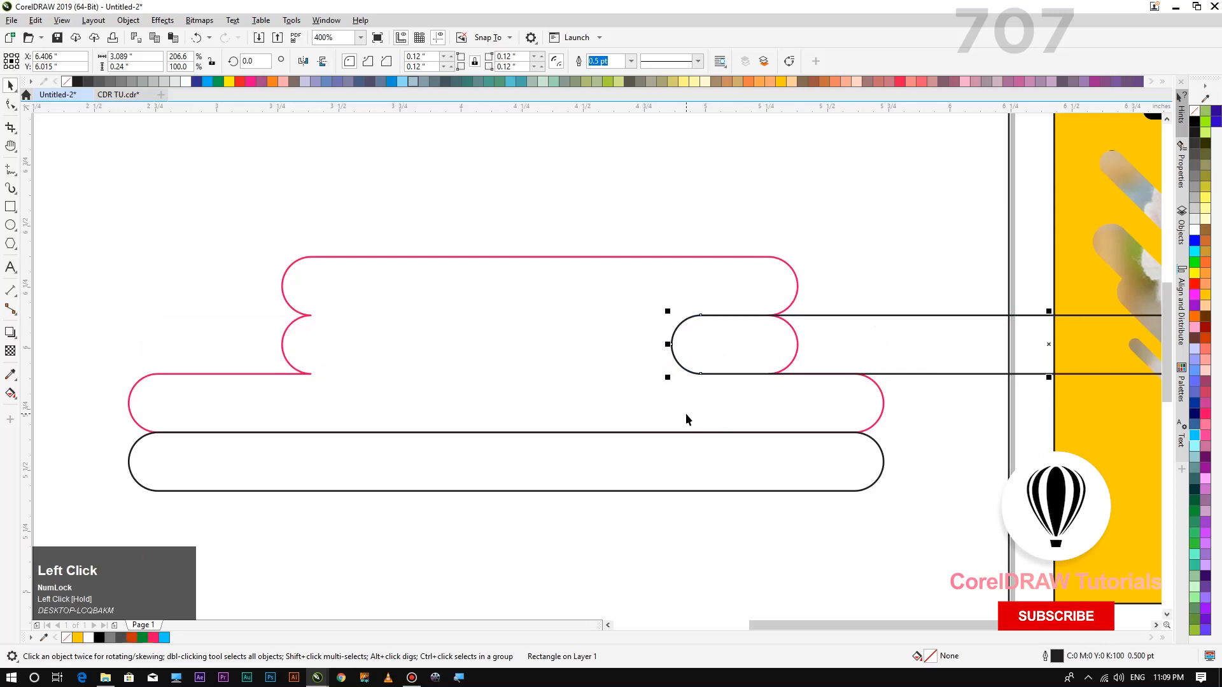
{"action": "key", "text": "Left"}
{"action": "key", "text": "Left"}
{"action": "key", "text": "Left"}
{"action": "left_click", "coordinate": [628, 347]}
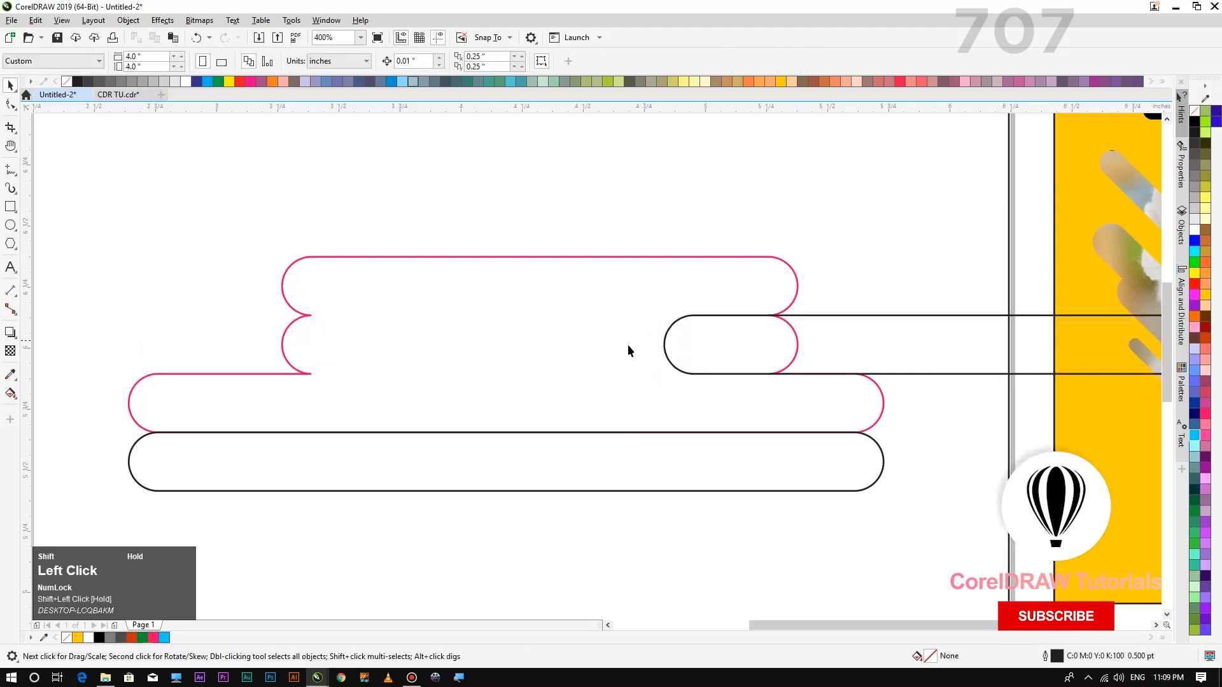
Copy the black bar horizontally to the left side of the second row, leaving a central gap between the two rounded ends
{"action": "left_click", "coordinate": [909, 345]}
{"action": "left_click_drag", "start_coordinate": [925, 344], "coordinate": [91, 387]}
{"action": "right_click", "coordinate": [91, 386]}
{"action": "key", "text": "Left"}
{"action": "key", "text": "Left"}
{"action": "key", "text": "Left"}
{"action": "key", "text": "Left"}
{"action": "key", "text": "Left"}
{"action": "key", "text": "Left"}
{"action": "key", "text": "Left"}
{"action": "key", "text": "Left"}
{"action": "key", "text": "Left"}
{"action": "key", "text": "Left"}
{"action": "key", "text": "Left"}
{"action": "key", "text": "Left"}
{"action": "key", "text": "Left"}
{"action": "key", "text": "Left"}
{"action": "key", "text": "Left"}
{"action": "key", "text": "Left"}
{"action": "key", "text": "Left"}
{"action": "key", "text": "Left"}
{"action": "key", "text": "Left"}
{"action": "key", "text": "Left"}
{"action": "key", "text": "Left"}
{"action": "key", "text": "Left"}
{"action": "key", "text": "Left"}
{"action": "key", "text": "Left"}
{"action": "key", "text": "Left"}
{"action": "key", "text": "Left"}
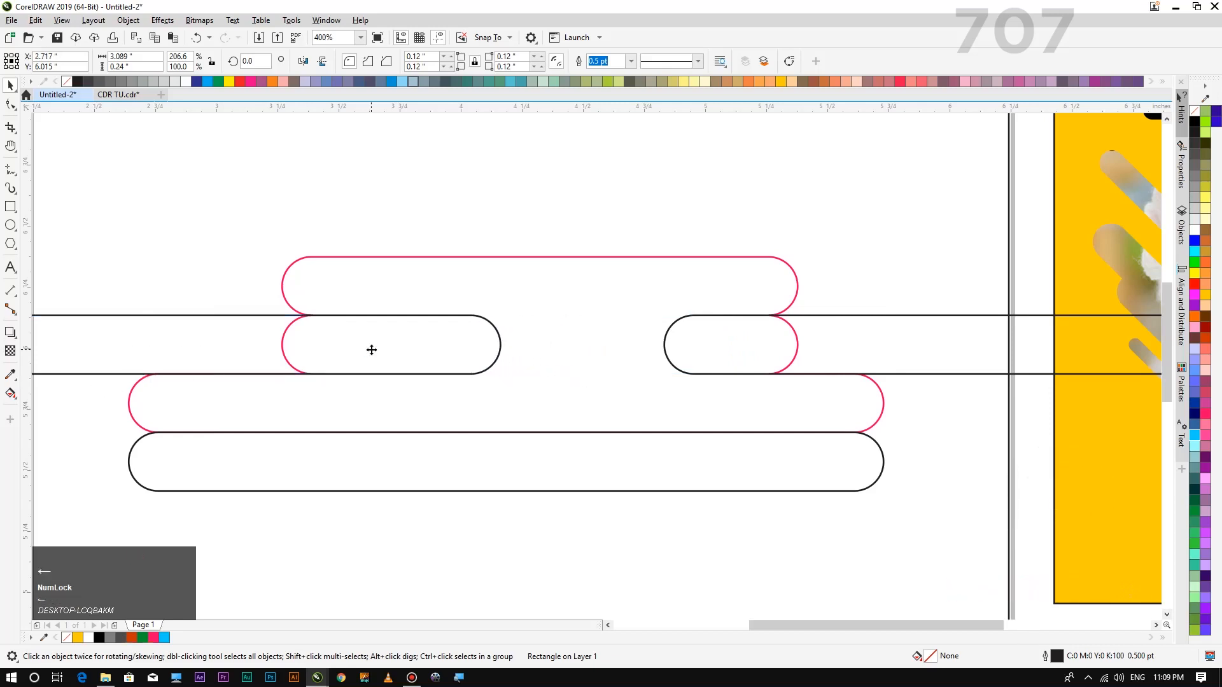
{"action": "key", "text": "Right"}
{"action": "left_click", "coordinate": [689, 416]}
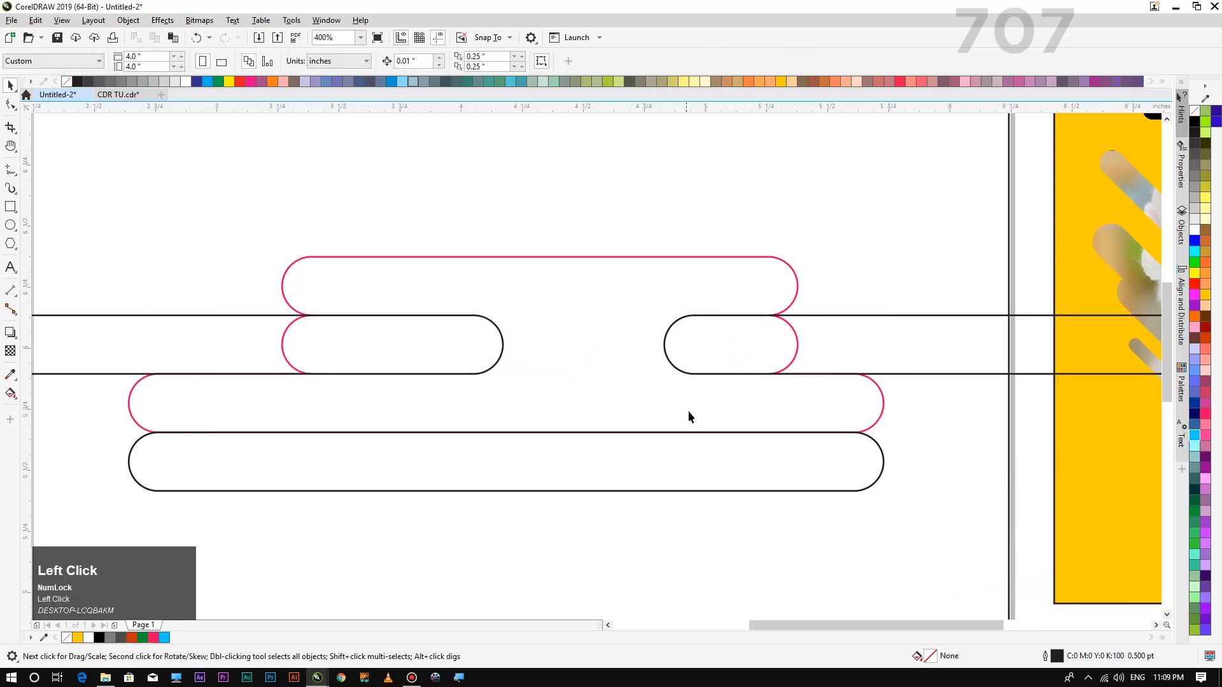
Outline the right-hand overlapping bar in yellow (#FFCC00)
{"action": "left_click", "coordinate": [868, 349]}
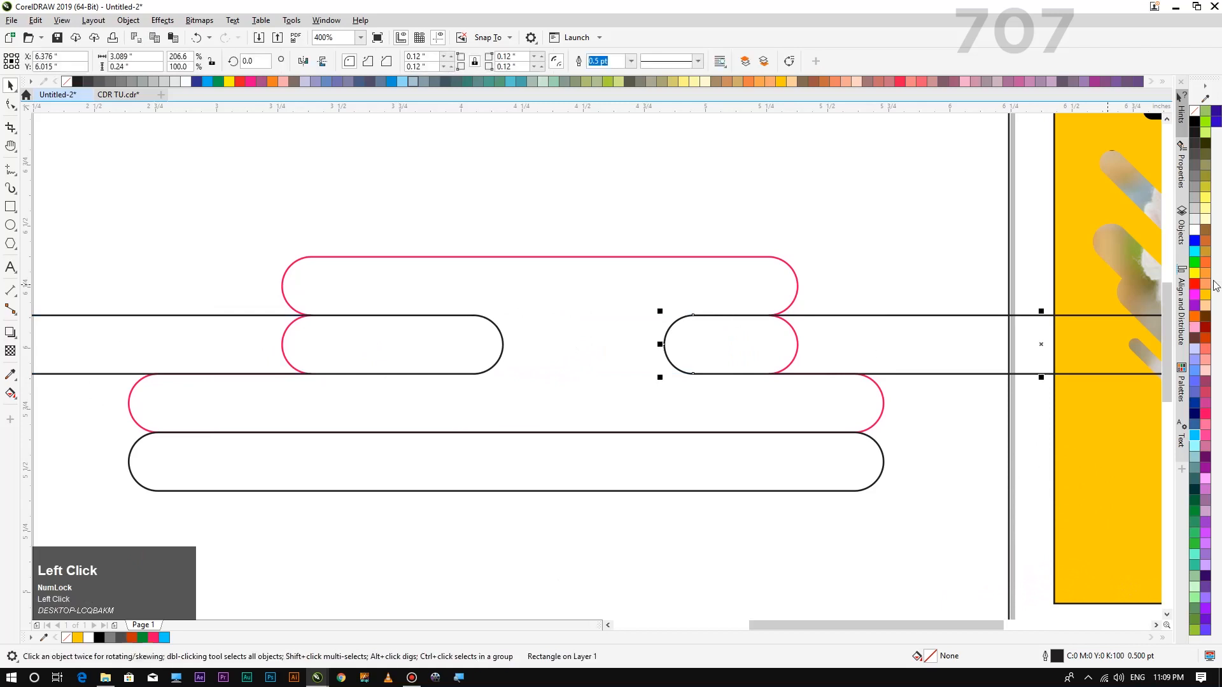
{"action": "right_click", "coordinate": [1207, 307]}
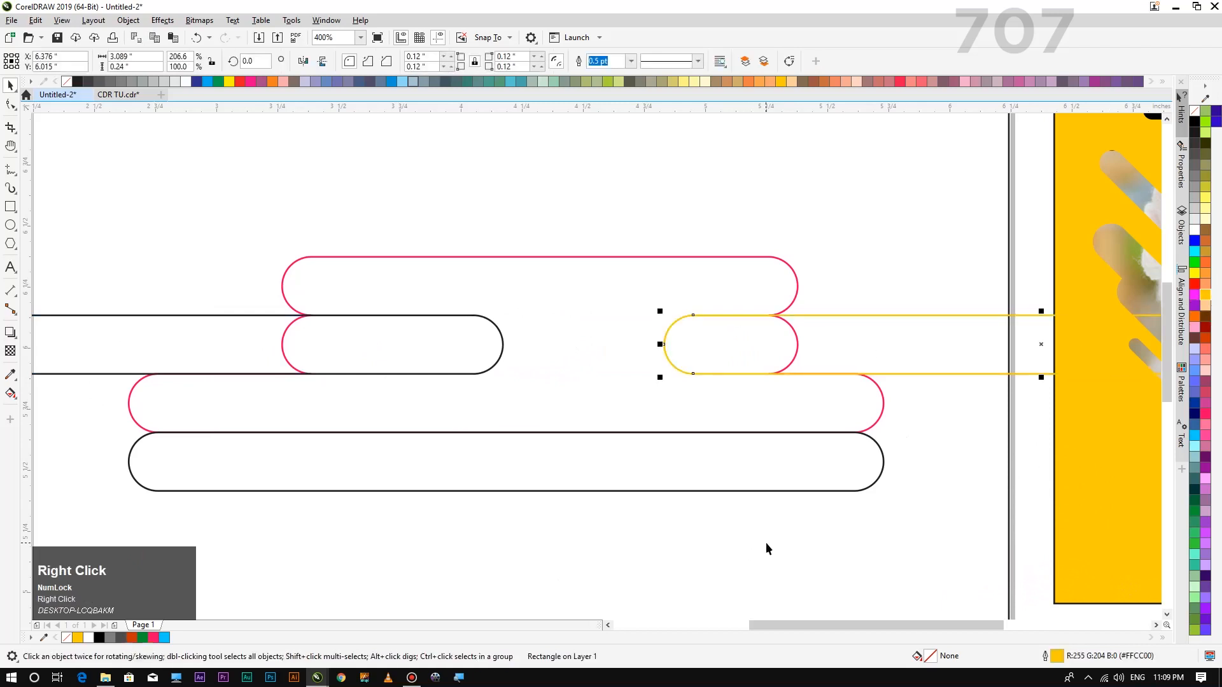
{"action": "scroll", "coordinate": [866, 342], "scroll_direction": "up", "scroll_amount": 1}
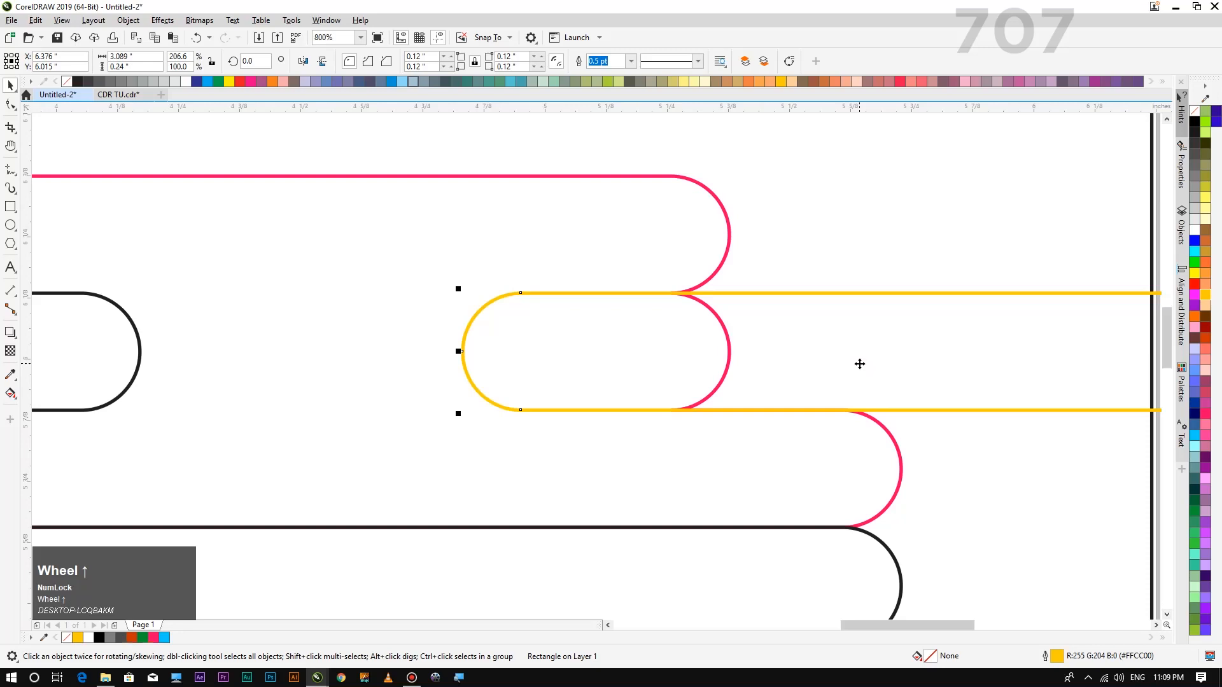
Trim the pink shape's right side with the yellow bar and delete the yellow bar
{"action": "key", "text": "shift"}
{"action": "left_click", "coordinate": [406, 222]}
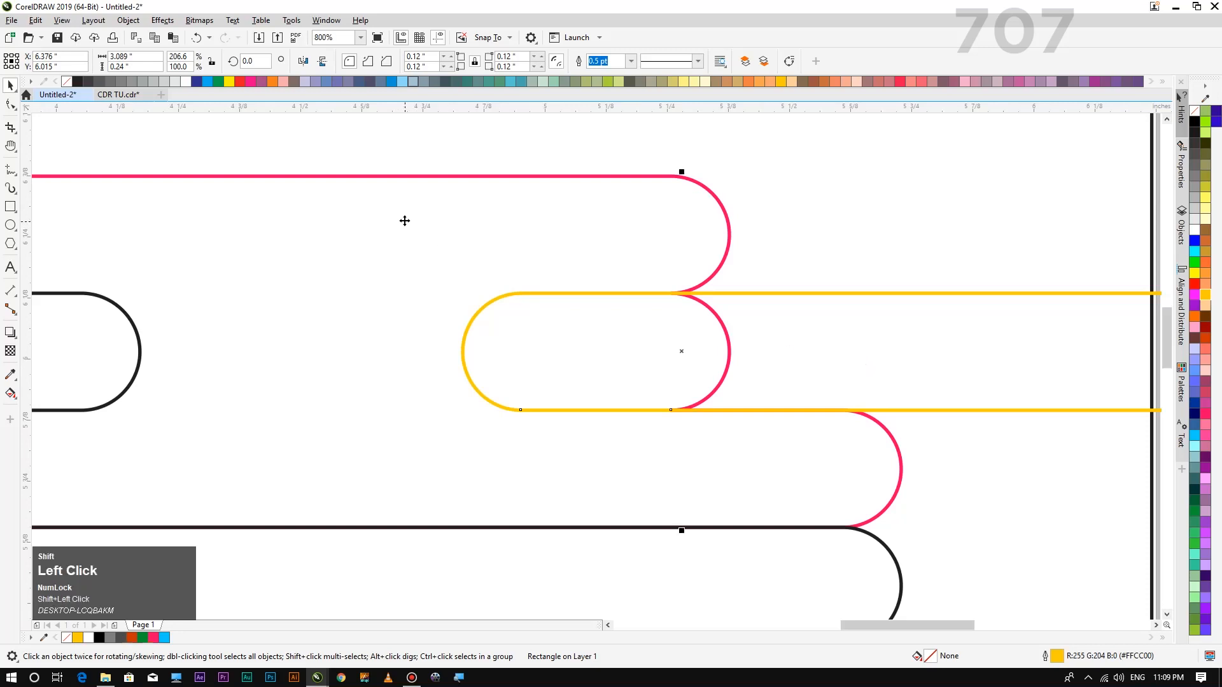
{"action": "left_click", "coordinate": [523, 179]}
{"action": "scroll", "coordinate": [478, 177], "scroll_direction": "down", "scroll_amount": 2}
{"action": "left_click", "coordinate": [597, 199]}
{"action": "left_click_drag", "start_coordinate": [596, 200], "coordinate": [885, 492]}
{"action": "key", "text": "Delete"}
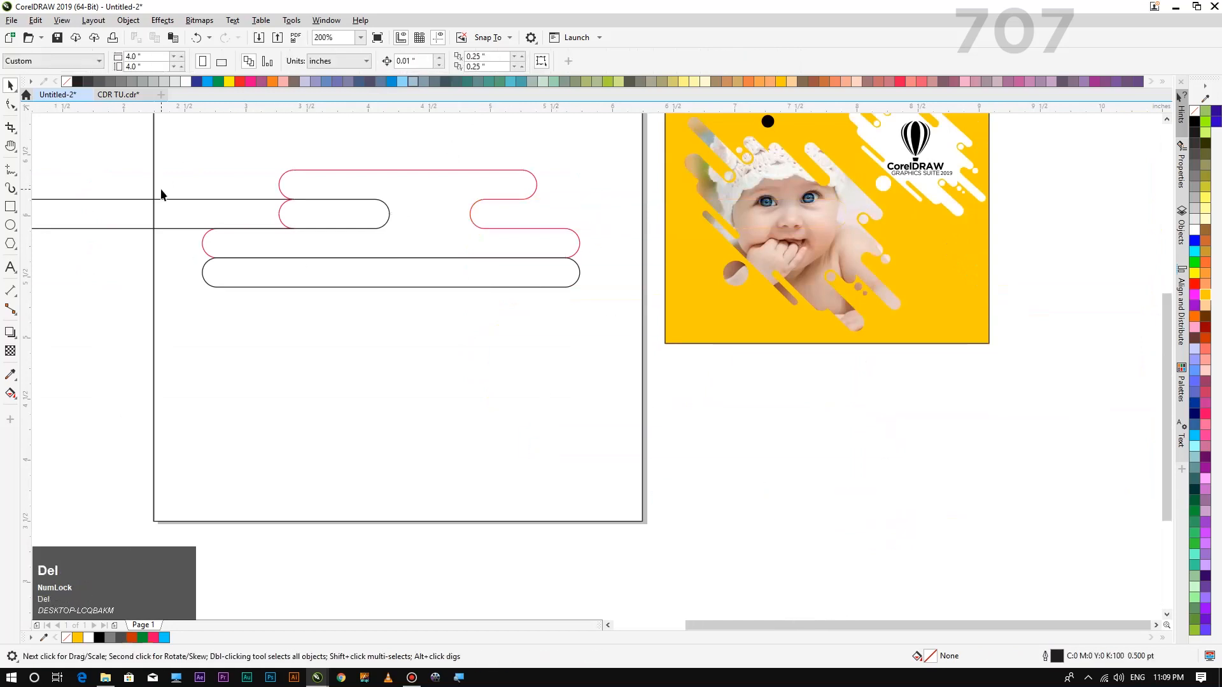
Nudge the left-hand overlapping bar slightly left and outline it in lavender (#CCCCFF)
{"action": "scroll", "coordinate": [267, 186], "scroll_direction": "up", "scroll_amount": 1}
{"action": "scroll", "coordinate": [595, 318], "scroll_direction": "down", "scroll_amount": 1}
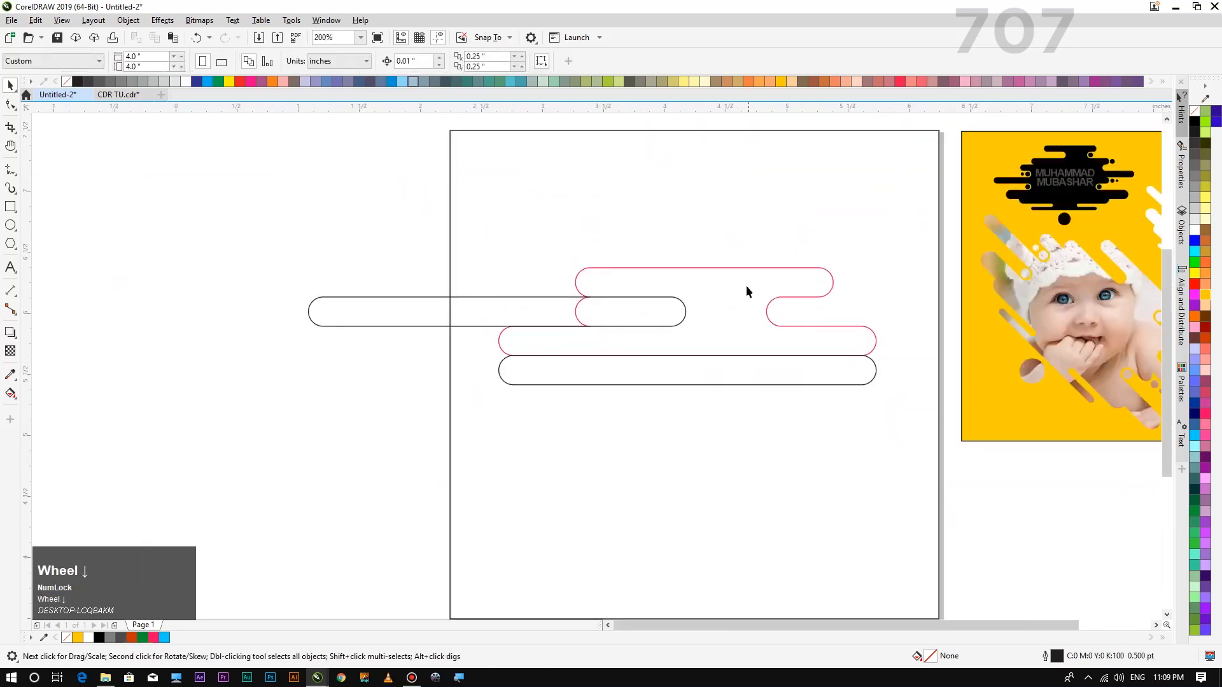
{"action": "scroll", "coordinate": [649, 295], "scroll_direction": "up", "scroll_amount": 1}
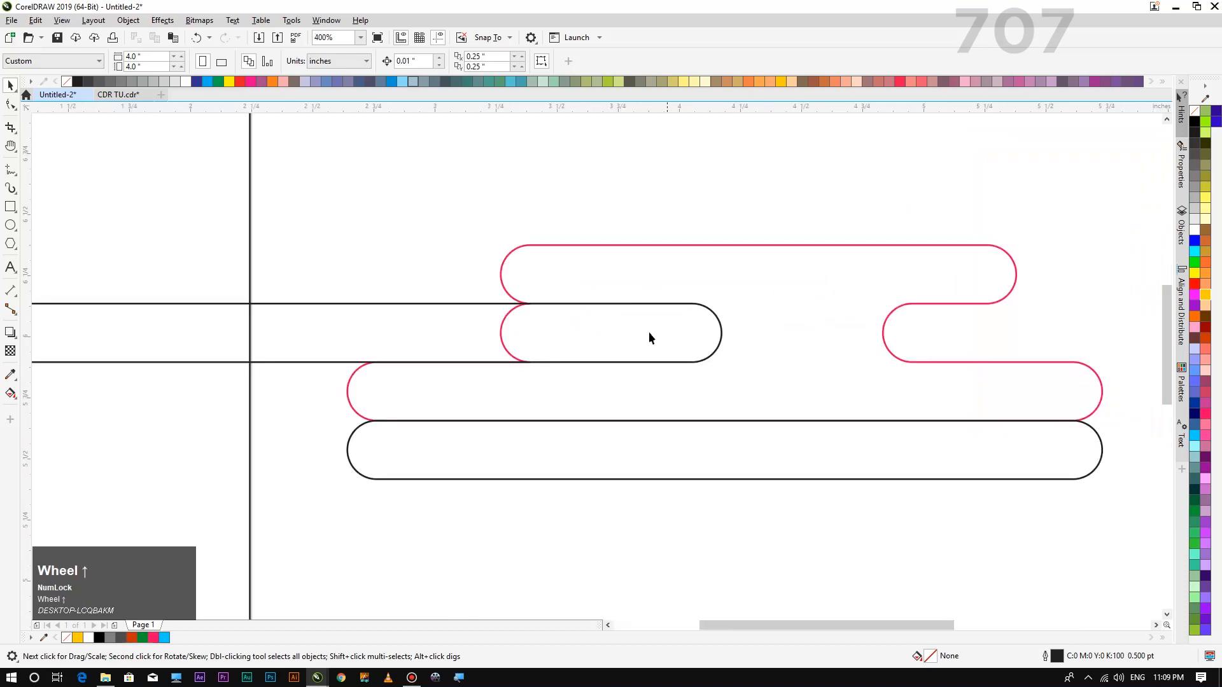
{"action": "left_click", "coordinate": [623, 332]}
{"action": "key", "text": "Right"}
{"action": "key", "text": "Right"}
{"action": "key", "text": "Left"}
{"action": "key", "text": "Left"}
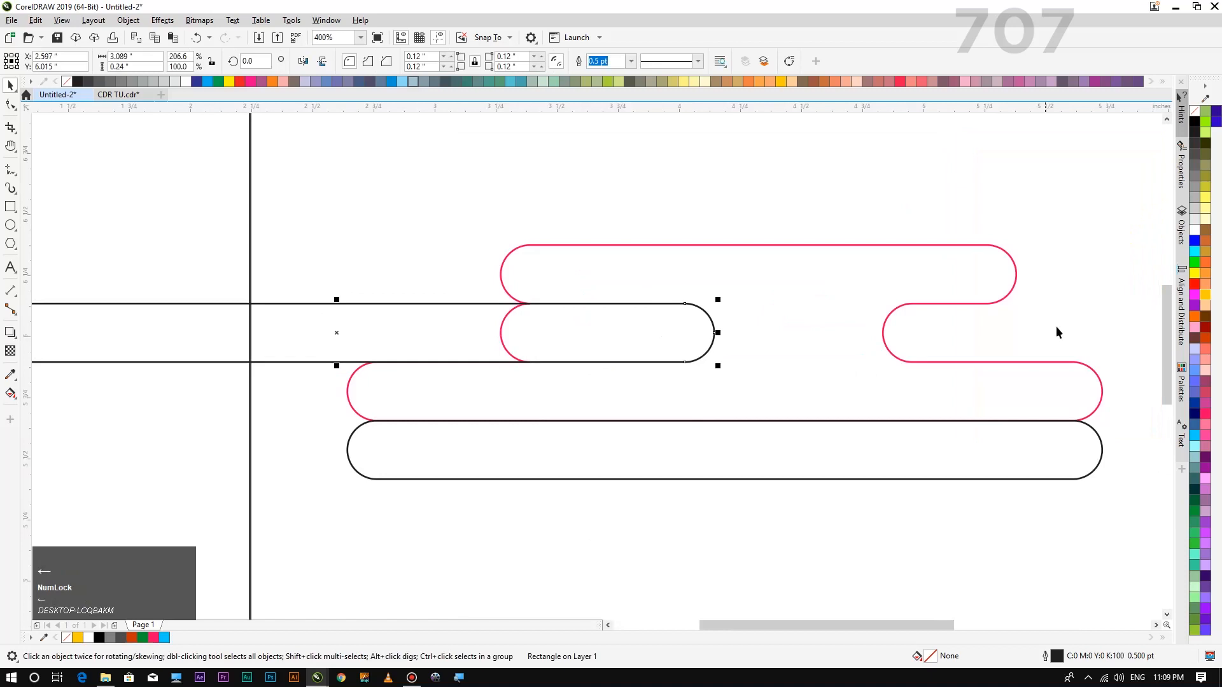
{"action": "right_click", "coordinate": [1207, 356]}
{"action": "left_click", "coordinate": [454, 339]}
{"action": "left_click", "coordinate": [452, 334]}
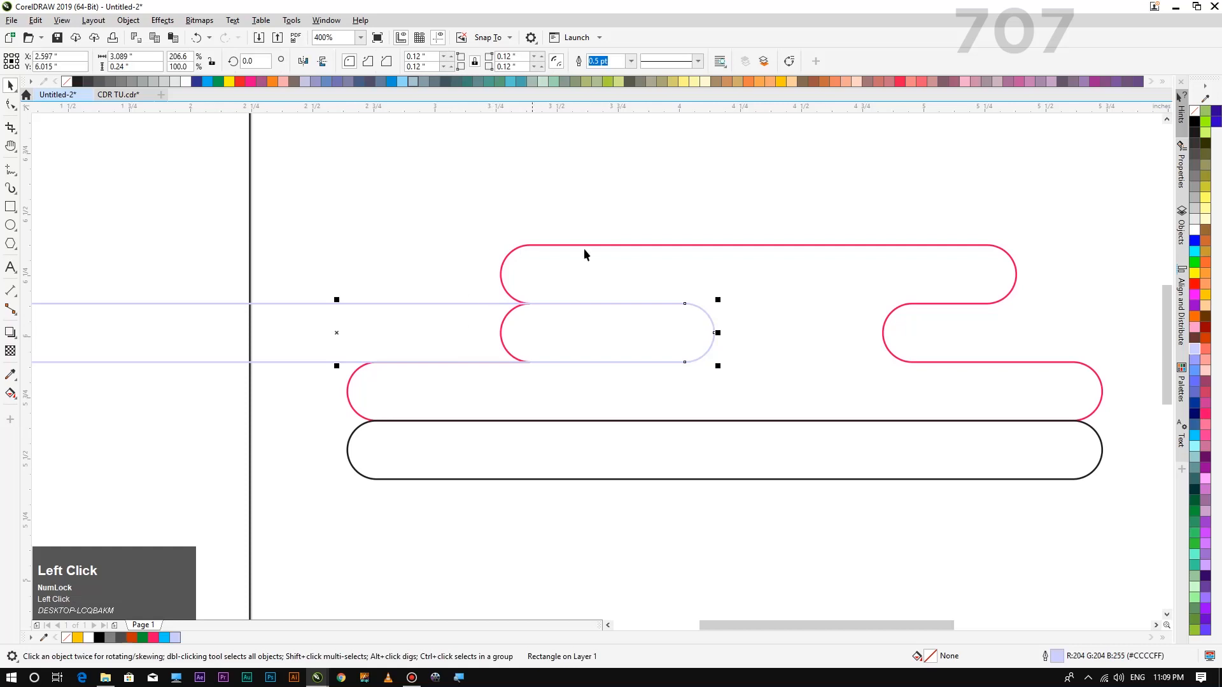
Trim the pink shape's left side with the lavender bar and delete the lavender bar
{"action": "left_click", "coordinate": [788, 275], "text": "shift"}
{"action": "left_click", "coordinate": [393, 62]}
{"action": "left_click", "coordinate": [335, 317]}
{"action": "key", "text": "Delete"}
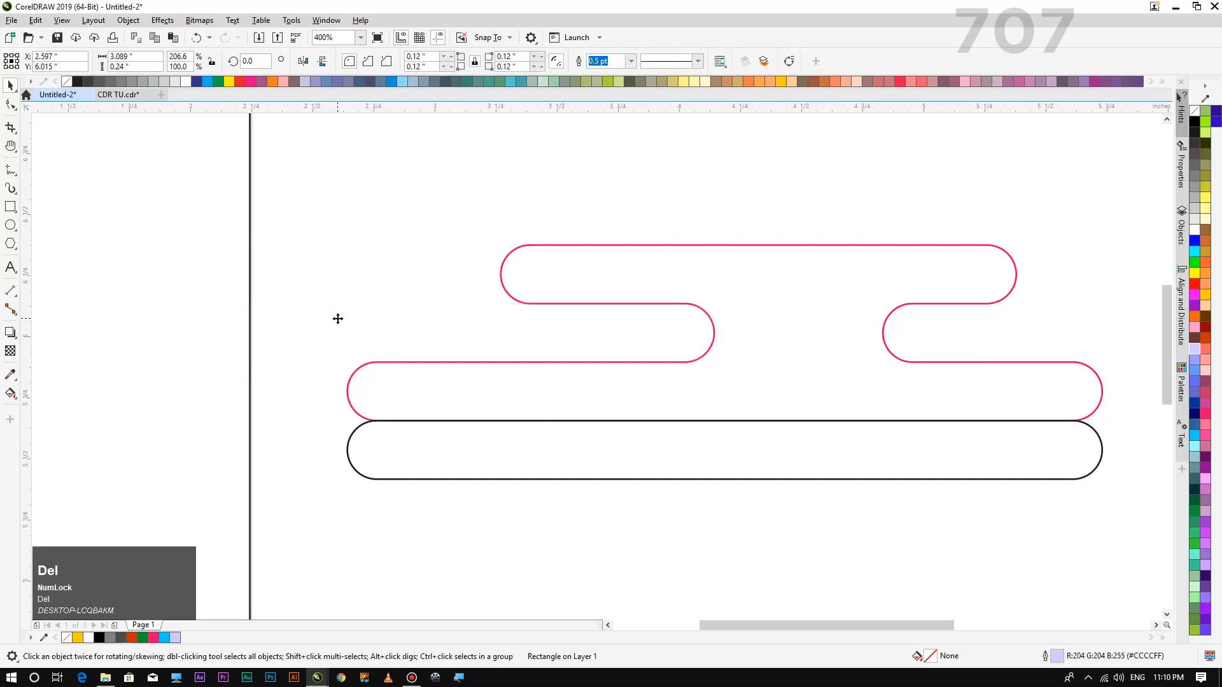
Mirror a copy of the black bar downward into a new row beneath it and outline the copy in purple
{"action": "scroll", "coordinate": [338, 318], "scroll_direction": "down", "scroll_amount": 2}
{"action": "scroll", "coordinate": [730, 273], "scroll_direction": "up", "scroll_amount": 3}
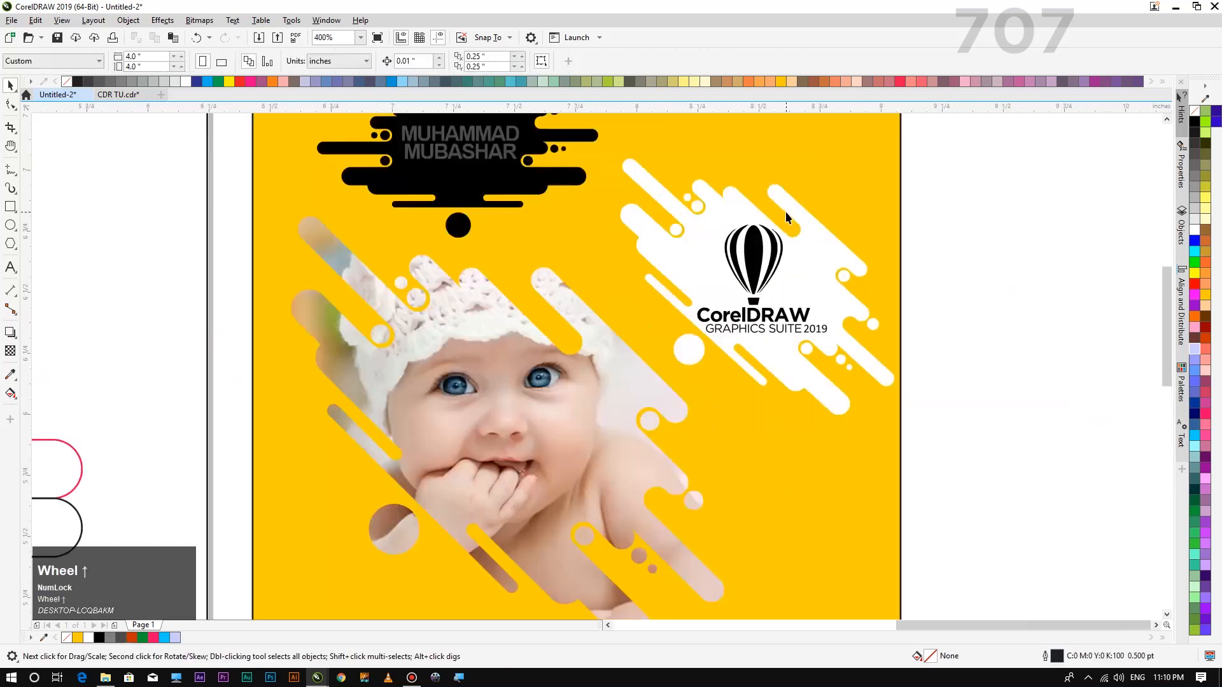
{"action": "scroll", "coordinate": [856, 285], "scroll_direction": "down", "scroll_amount": 3}
{"action": "scroll", "coordinate": [515, 328], "scroll_direction": "up", "scroll_amount": 2}
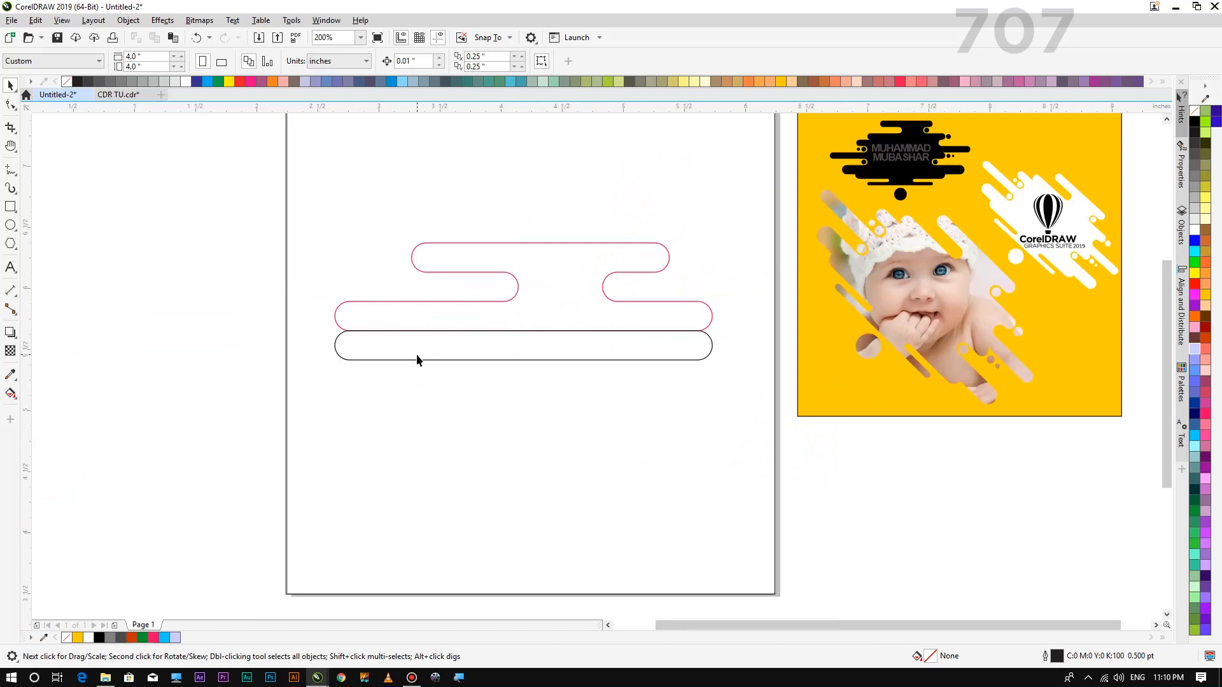
{"action": "left_click", "coordinate": [383, 330]}
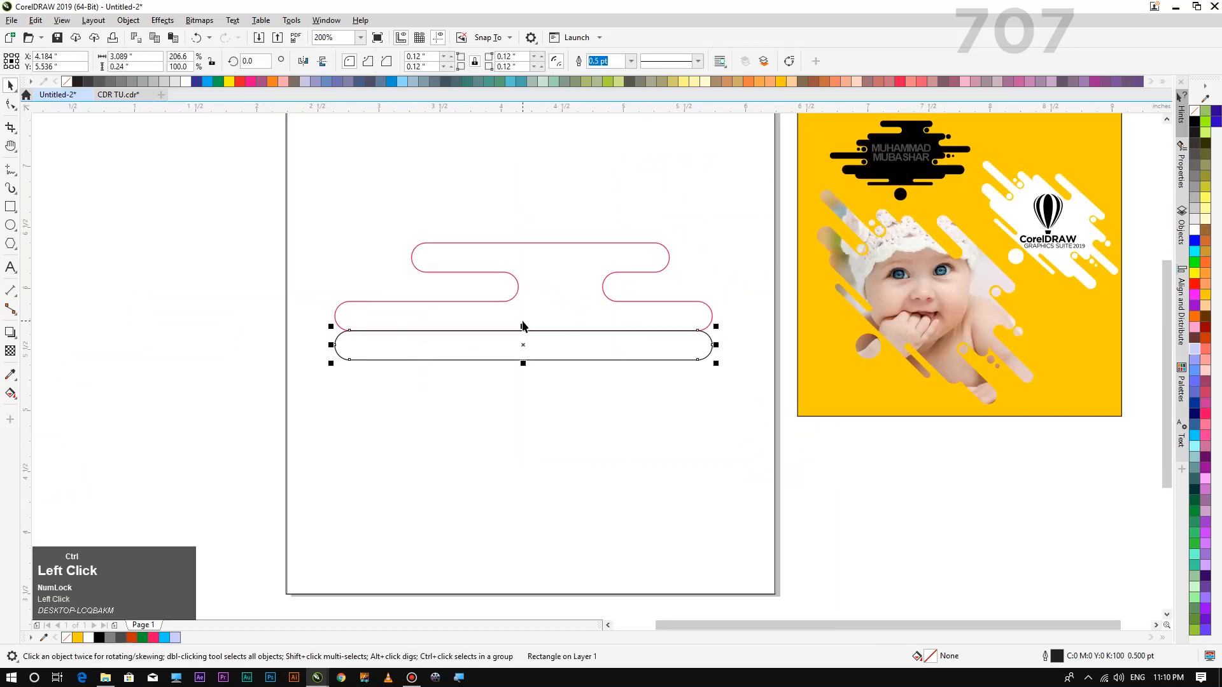
{"action": "left_click_drag", "start_coordinate": [522, 326], "coordinate": [522, 366]}
{"action": "right_click", "coordinate": [523, 366]}
{"action": "right_click", "coordinate": [1207, 489]}
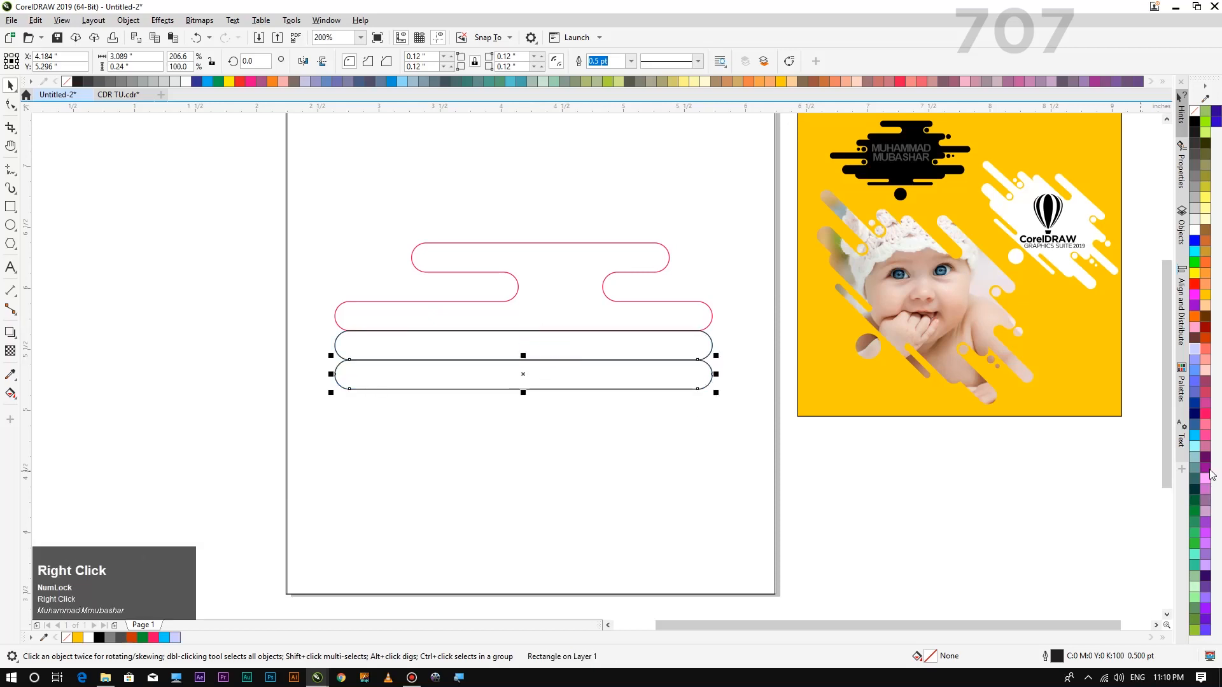
{"action": "left_click", "coordinate": [385, 281]}
{"action": "scroll", "coordinate": [417, 308], "scroll_direction": "up", "scroll_amount": 2}
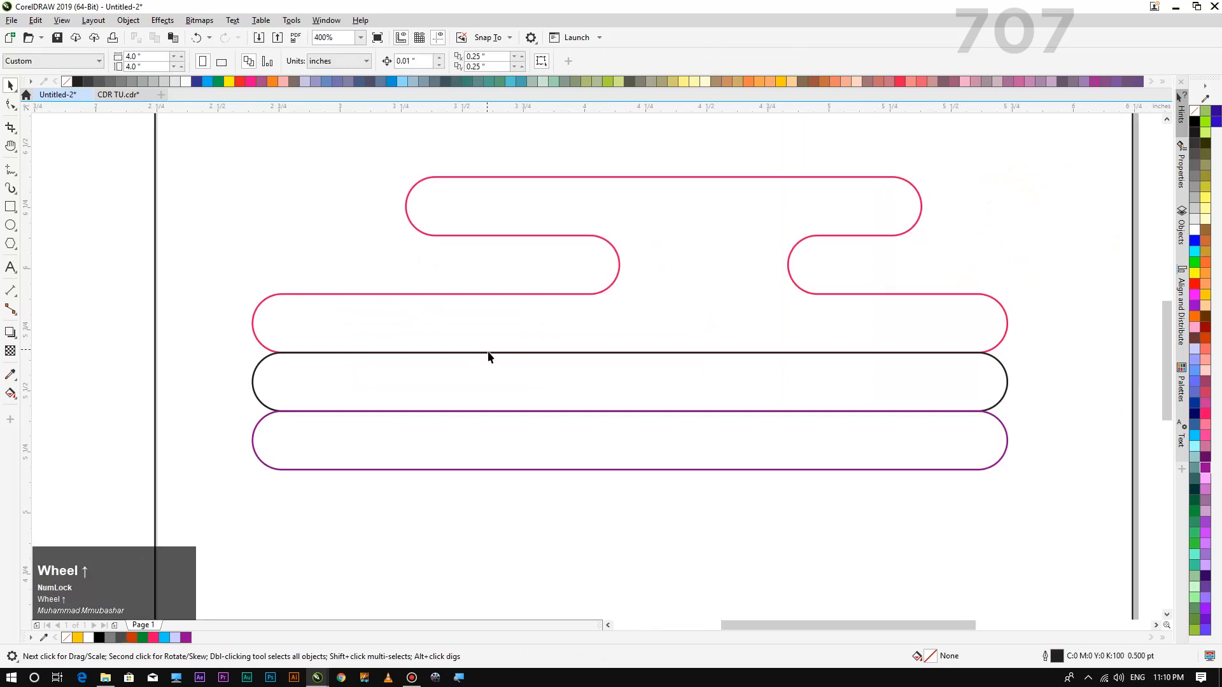
Stretch the black bar leftward past the other rows to a width of about 3.55 in
{"action": "left_click", "coordinate": [499, 366]}
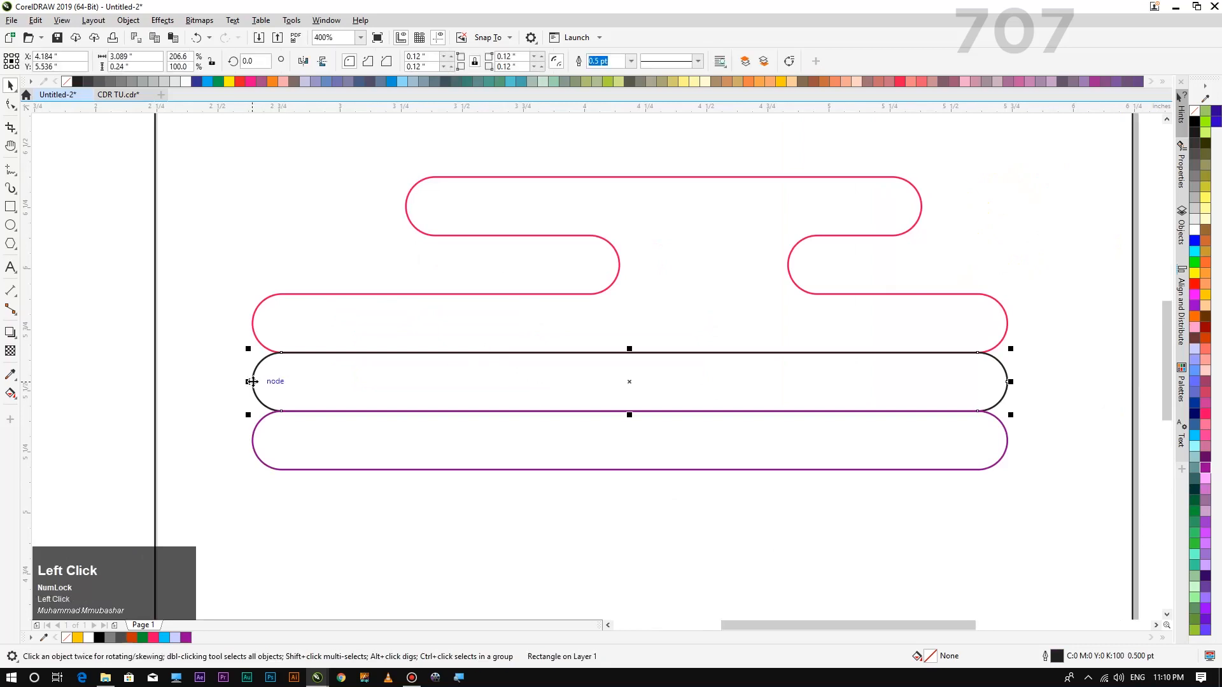
{"action": "left_click_drag", "start_coordinate": [250, 382], "coordinate": [132, 392]}
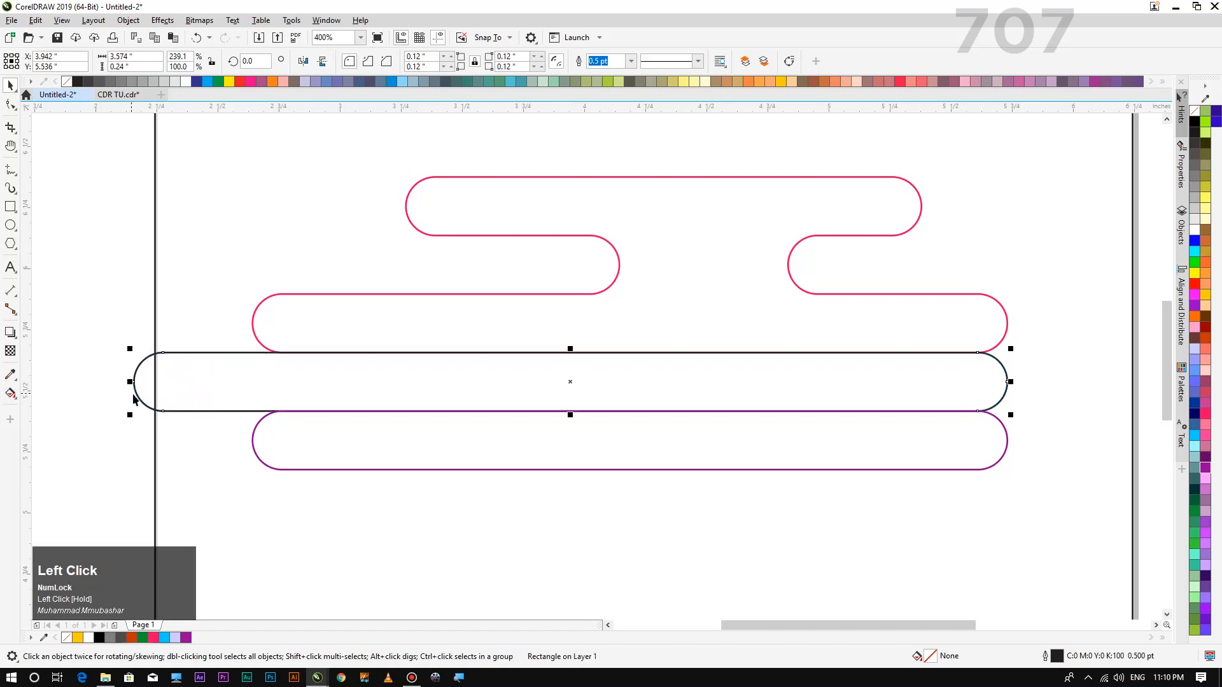
{"action": "scroll", "coordinate": [195, 356], "scroll_direction": "down", "scroll_amount": 1}
{"action": "scroll", "coordinate": [167, 322], "scroll_direction": "down", "scroll_amount": 2}
{"action": "scroll", "coordinate": [181, 328], "scroll_direction": "up", "scroll_amount": 1}
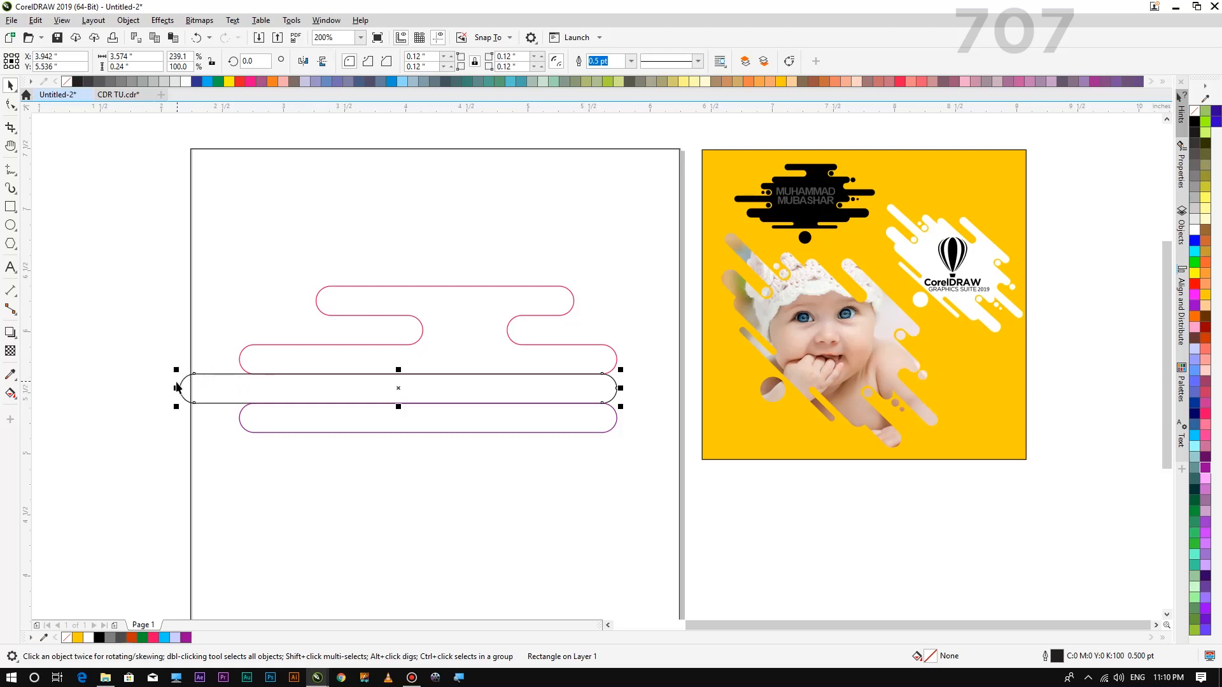
{"action": "mouse_move", "coordinate": [176, 388]}
{"action": "left_mouse_down"}
{"action": "mouse_move", "coordinate": [198, 387]}
{"action": "mouse_move", "coordinate": [183, 387]}
{"action": "left_mouse_up"}
{"action": "left_click", "coordinate": [276, 471]}
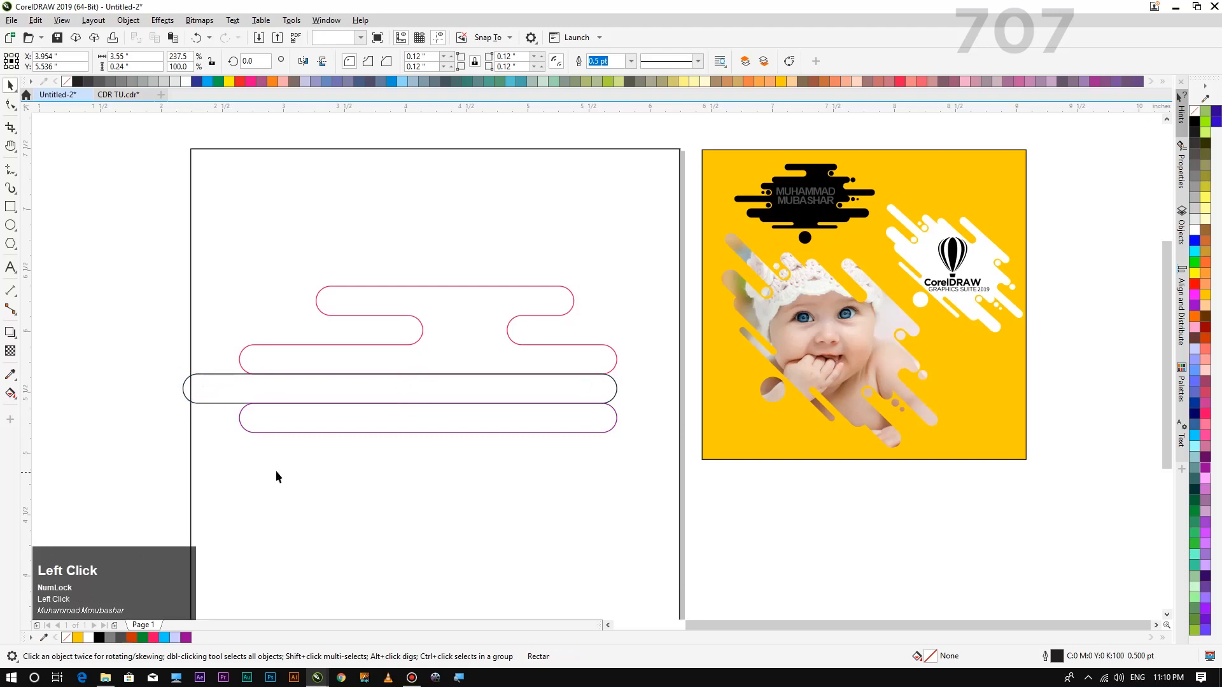
Weld the stretched black bar to the pink shape above it
{"action": "left_click", "coordinate": [356, 396]}
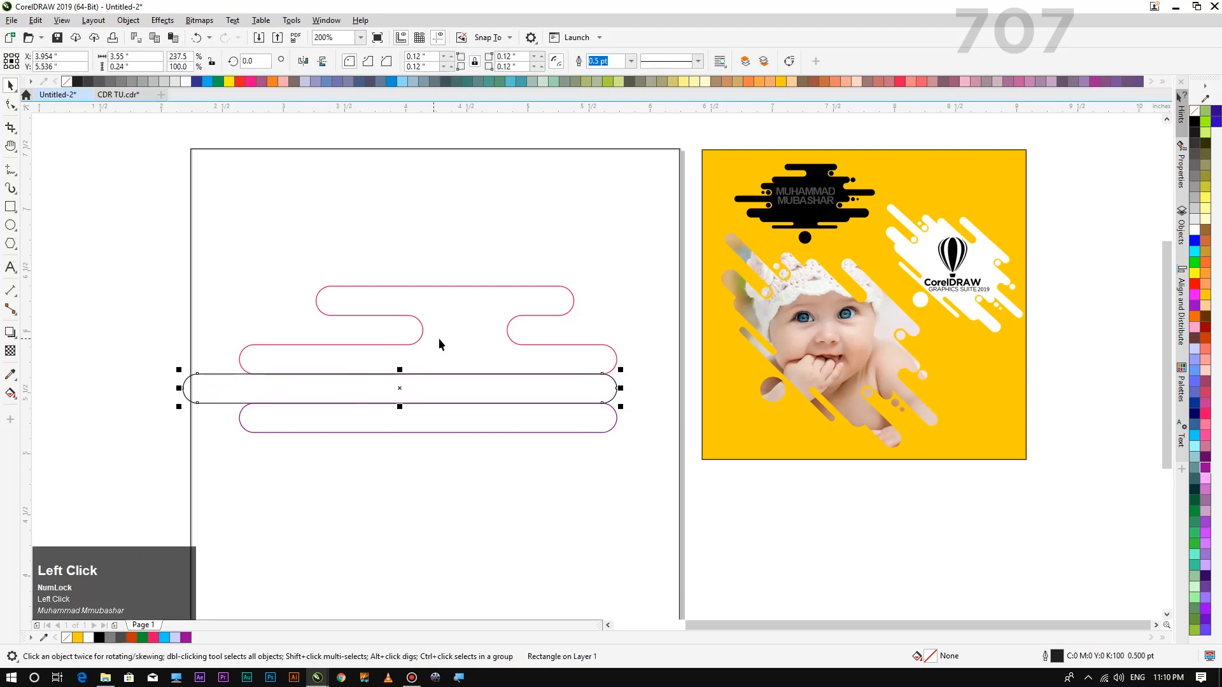
{"action": "scroll", "coordinate": [443, 339], "scroll_direction": "up", "scroll_amount": 2}
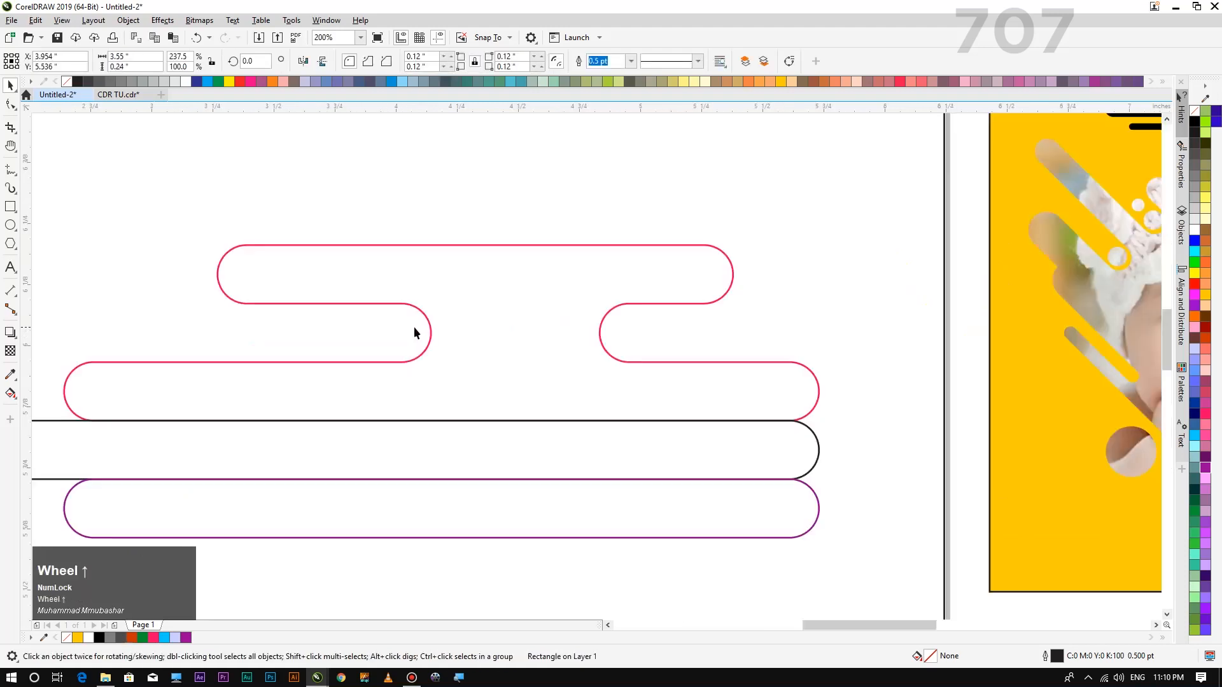
{"action": "scroll", "coordinate": [538, 399], "scroll_direction": "down", "scroll_amount": 2}
{"action": "left_click", "coordinate": [533, 347], "text": "shift"}
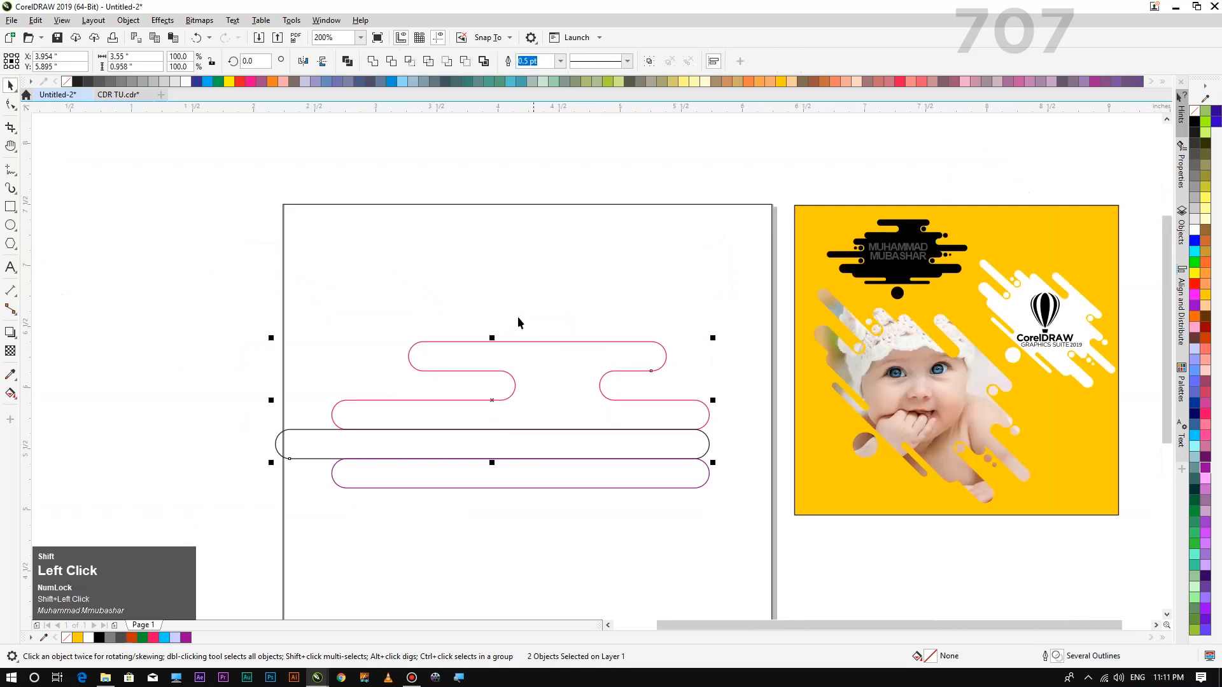
{"action": "left_click", "coordinate": [374, 61]}
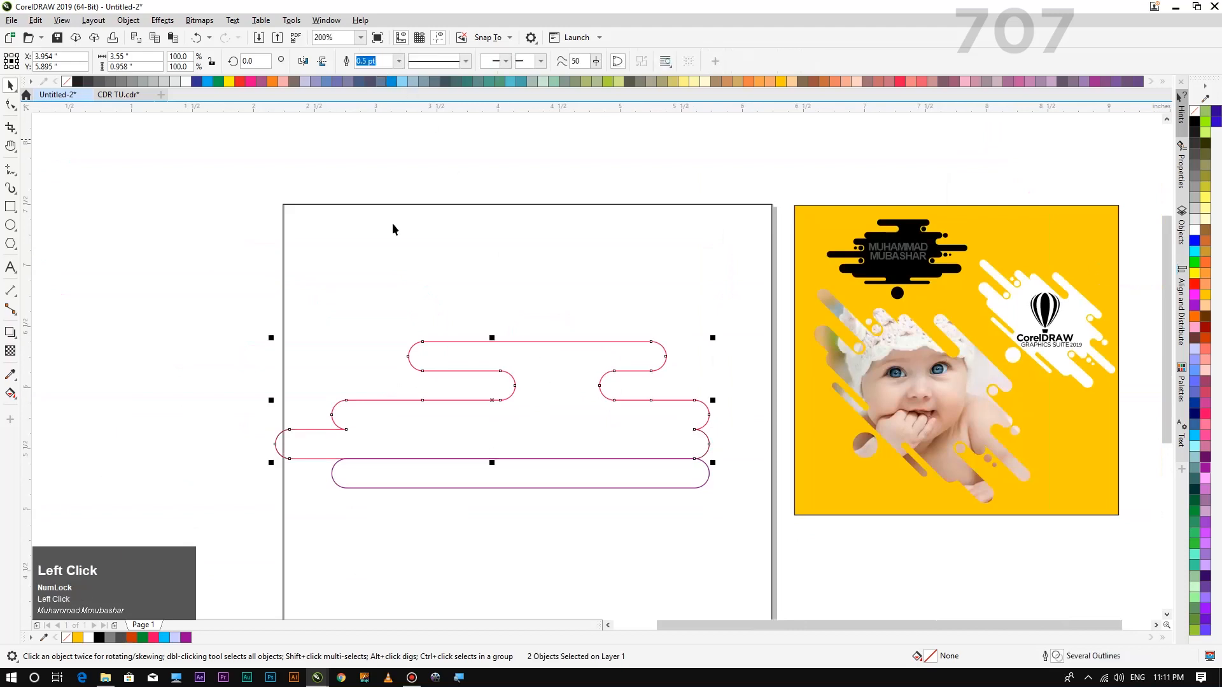
Outline the purple bar beneath the pink shape in dark green (#006633)
{"action": "left_click", "coordinate": [524, 492]}
{"action": "left_click", "coordinate": [522, 488]}
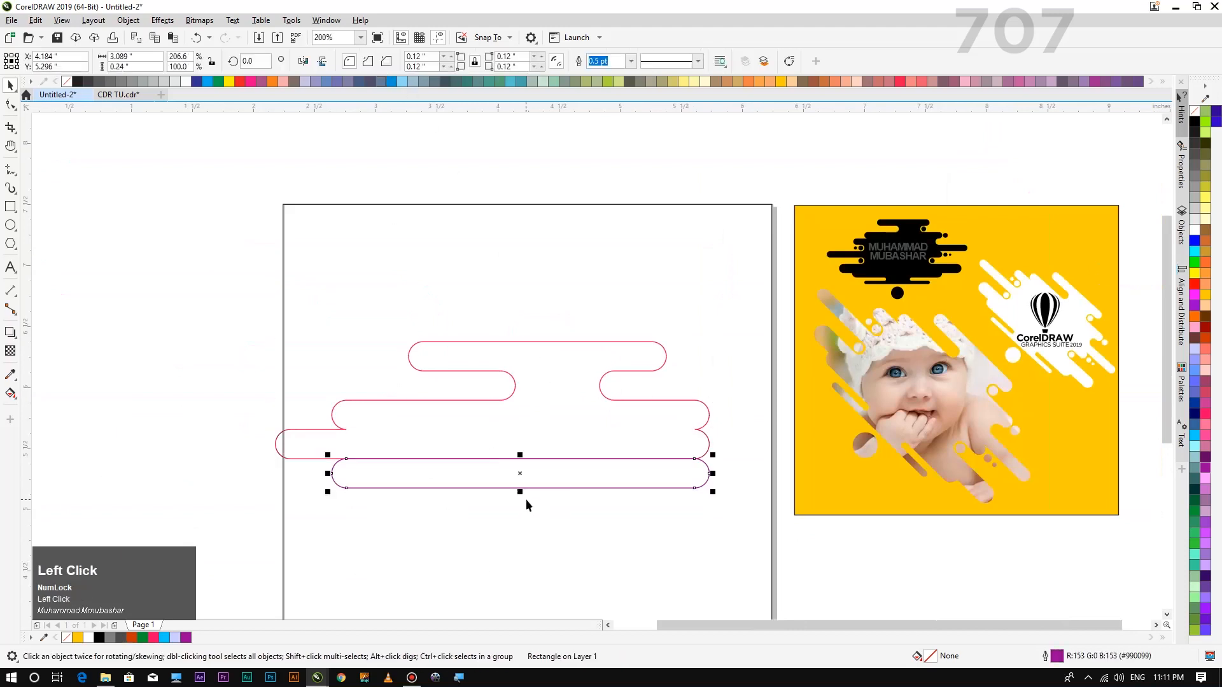
{"action": "right_click", "coordinate": [1195, 501]}
{"action": "left_click", "coordinate": [555, 564]}
{"action": "scroll", "coordinate": [519, 484], "scroll_direction": "up", "scroll_amount": 3}
{"action": "scroll", "coordinate": [541, 486], "scroll_direction": "down", "scroll_amount": 2}
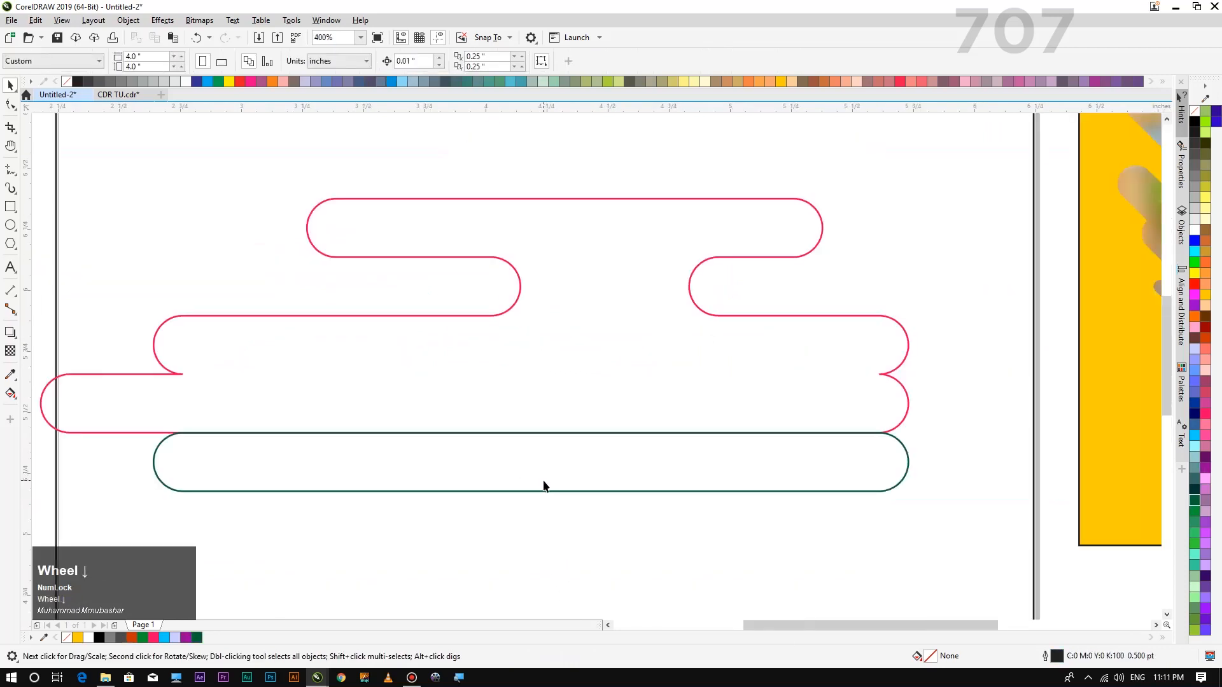
Mirror a copy of the green bar upward onto the pink shape's lowest row
{"action": "left_click", "coordinate": [543, 489]}
{"action": "left_click_drag", "start_coordinate": [531, 495], "coordinate": [536, 409]}
{"action": "right_click", "coordinate": [536, 409], "text": "ctrl"}
{"action": "scroll", "coordinate": [529, 405], "scroll_direction": "down", "scroll_amount": 3}
{"action": "scroll", "coordinate": [538, 407], "scroll_direction": "up", "scroll_amount": 1}
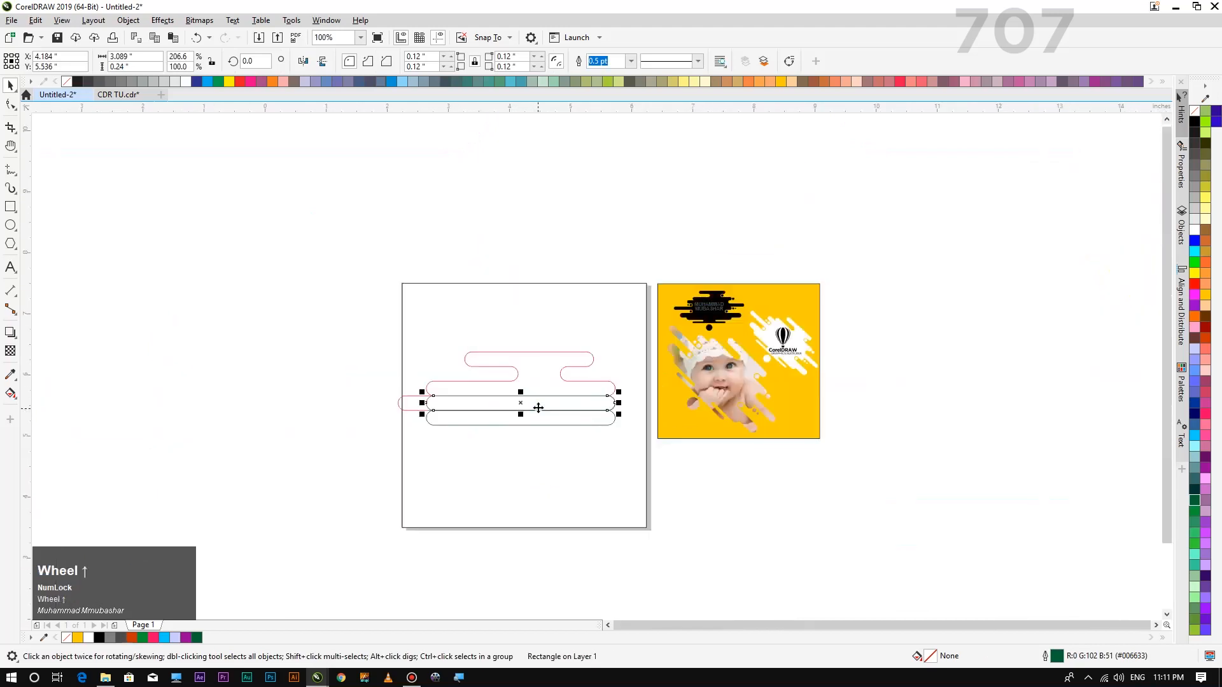
{"action": "scroll", "coordinate": [539, 407], "scroll_direction": "up", "scroll_amount": 1}
Place a copy of the upper green bar over the row's right end and delete the one still inside the row
{"action": "left_click_drag", "start_coordinate": [450, 400], "coordinate": [755, 418]}
{"action": "right_click", "coordinate": [754, 418]}
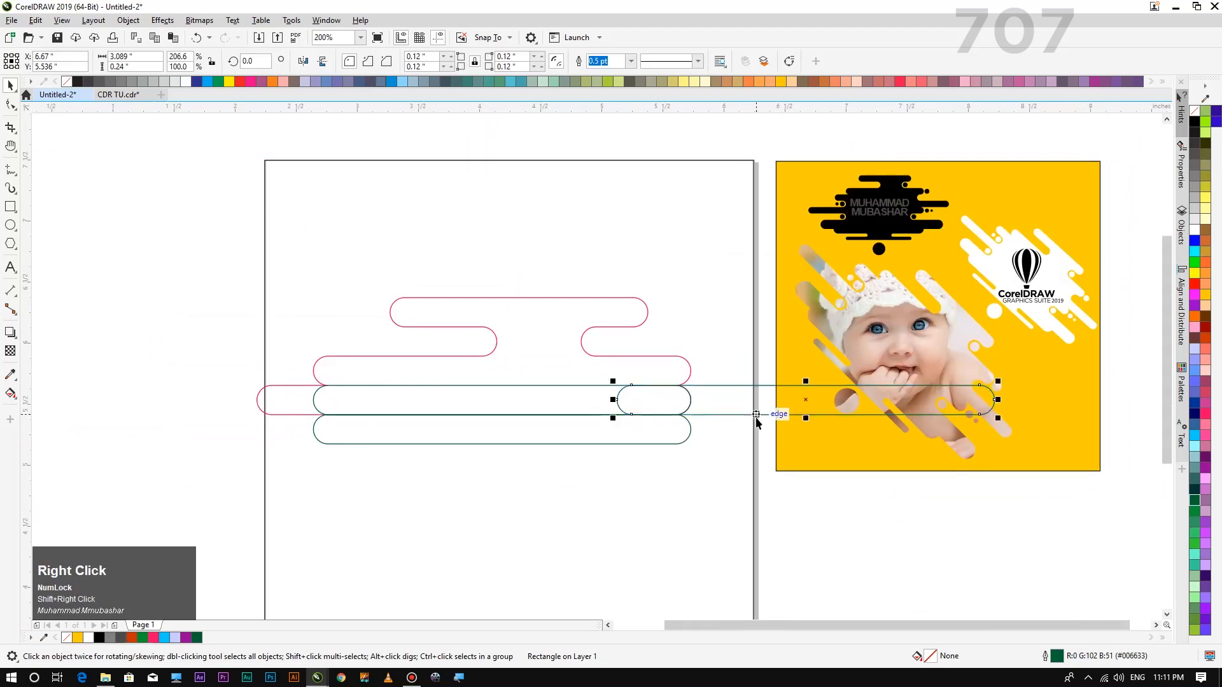
{"action": "left_click", "coordinate": [568, 407]}
{"action": "key", "text": "Delete"}
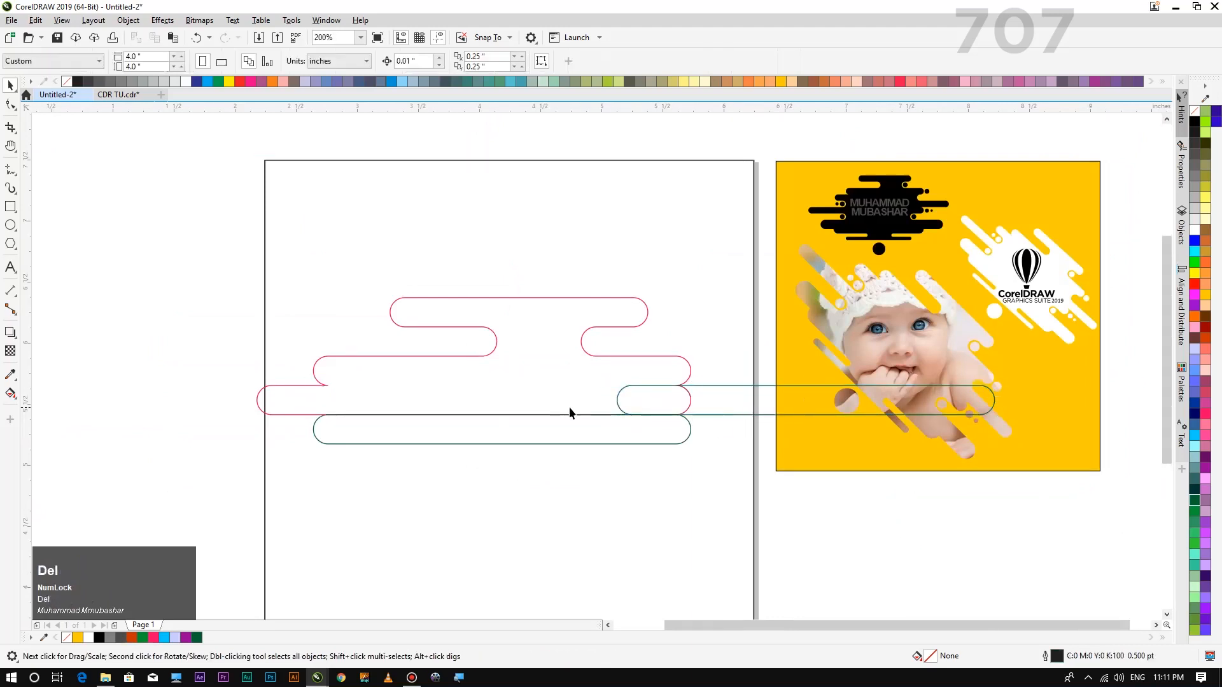
Nudge the right-hand green bar slightly right and trim the pink shape's right side with it
{"action": "scroll", "coordinate": [691, 404], "scroll_direction": "down", "scroll_amount": 2}
{"action": "scroll", "coordinate": [689, 399], "scroll_direction": "up", "scroll_amount": 2}
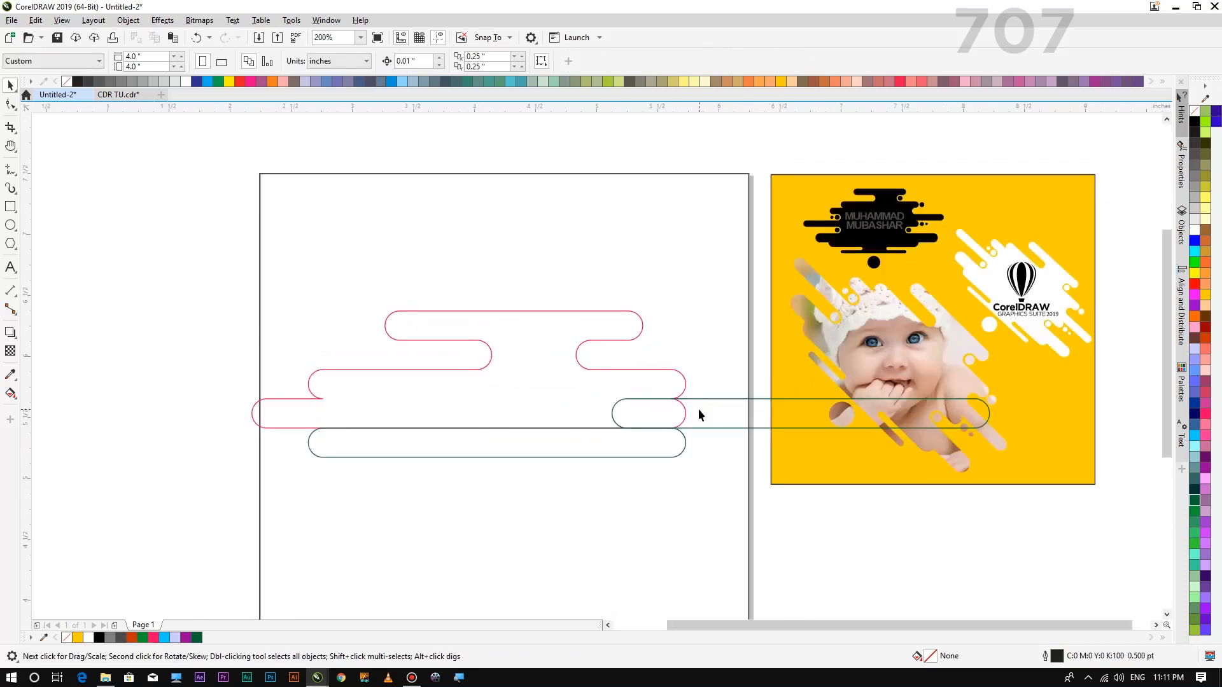
{"action": "left_click", "coordinate": [706, 411]}
{"action": "key", "text": "Right"}
{"action": "key", "text": "Right"}
{"action": "key", "text": "shift"}
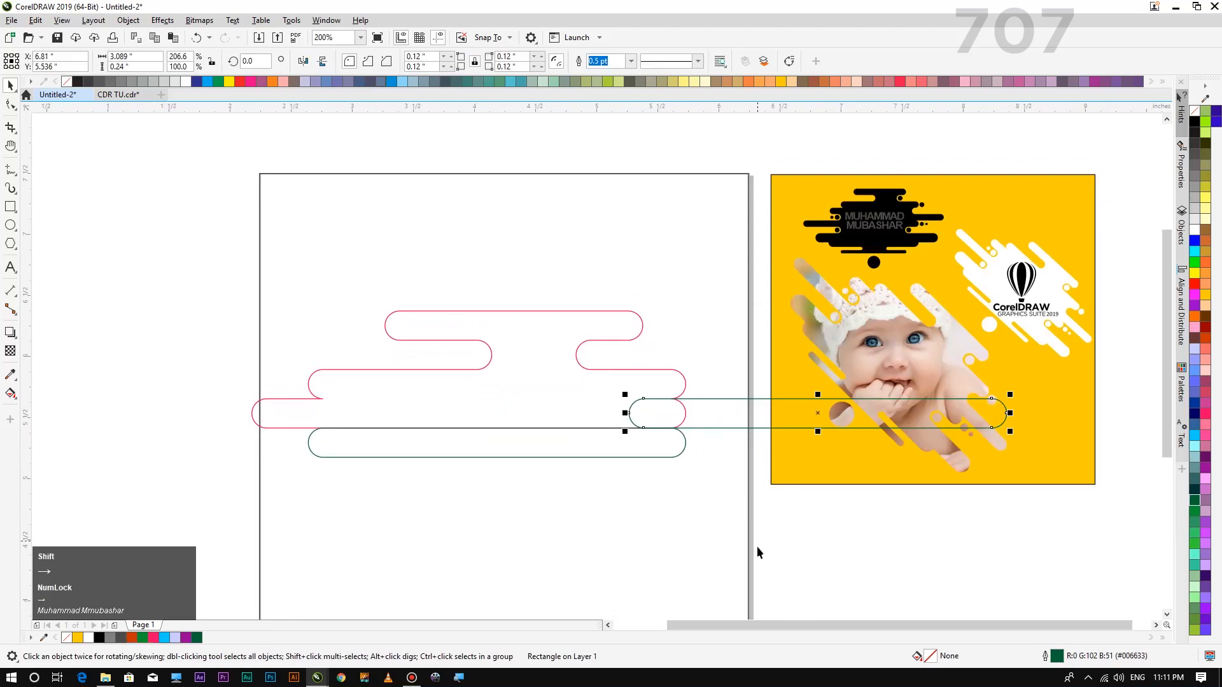
{"action": "left_click", "coordinate": [595, 372], "text": "shift"}
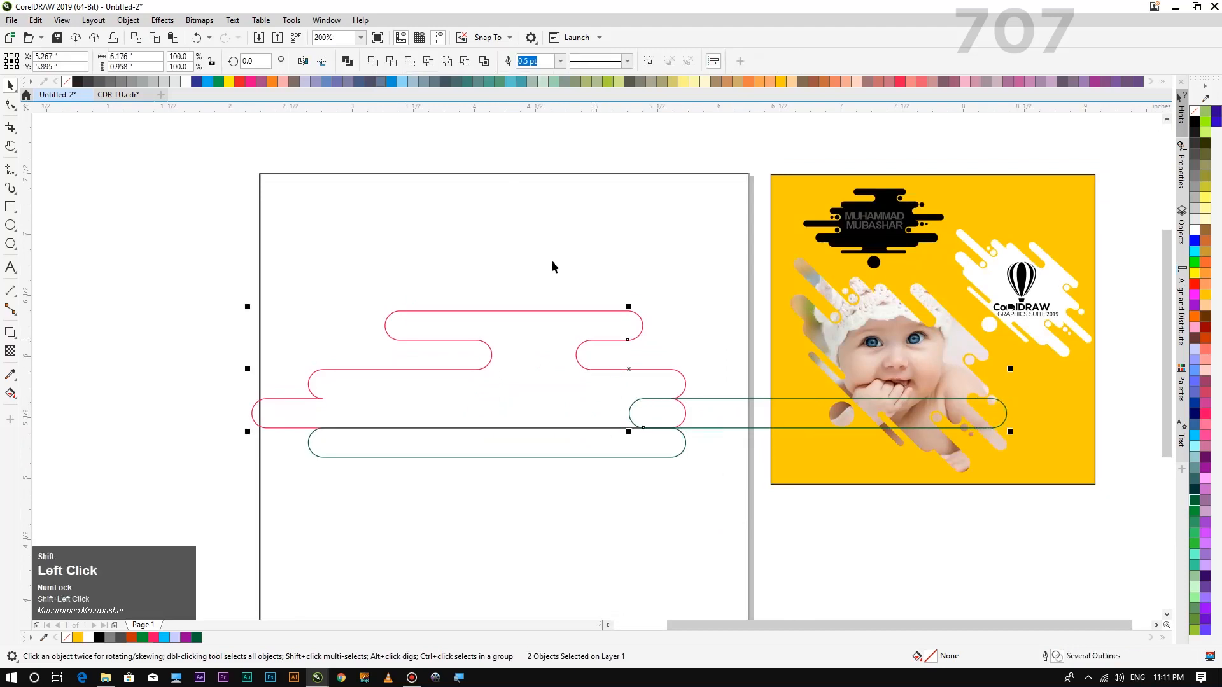
{"action": "left_click", "coordinate": [392, 62]}
{"action": "left_click", "coordinate": [259, 278]}
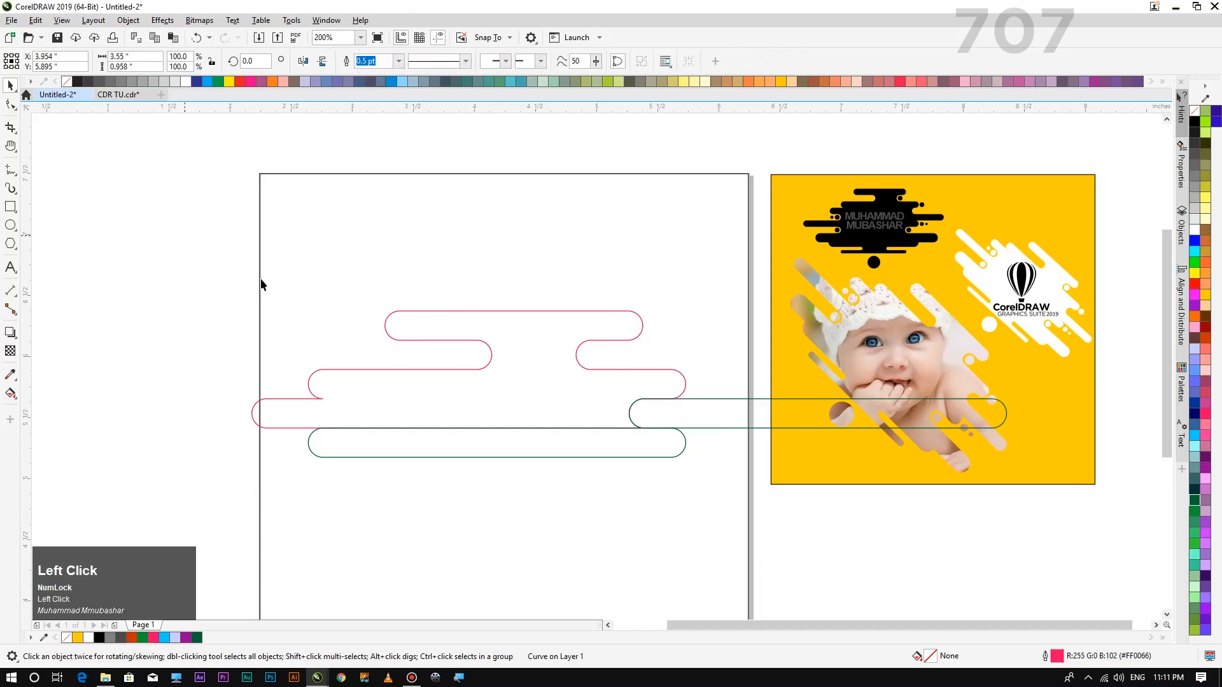
{"action": "left_click", "coordinate": [772, 413]}
{"action": "key", "text": "Delete"}
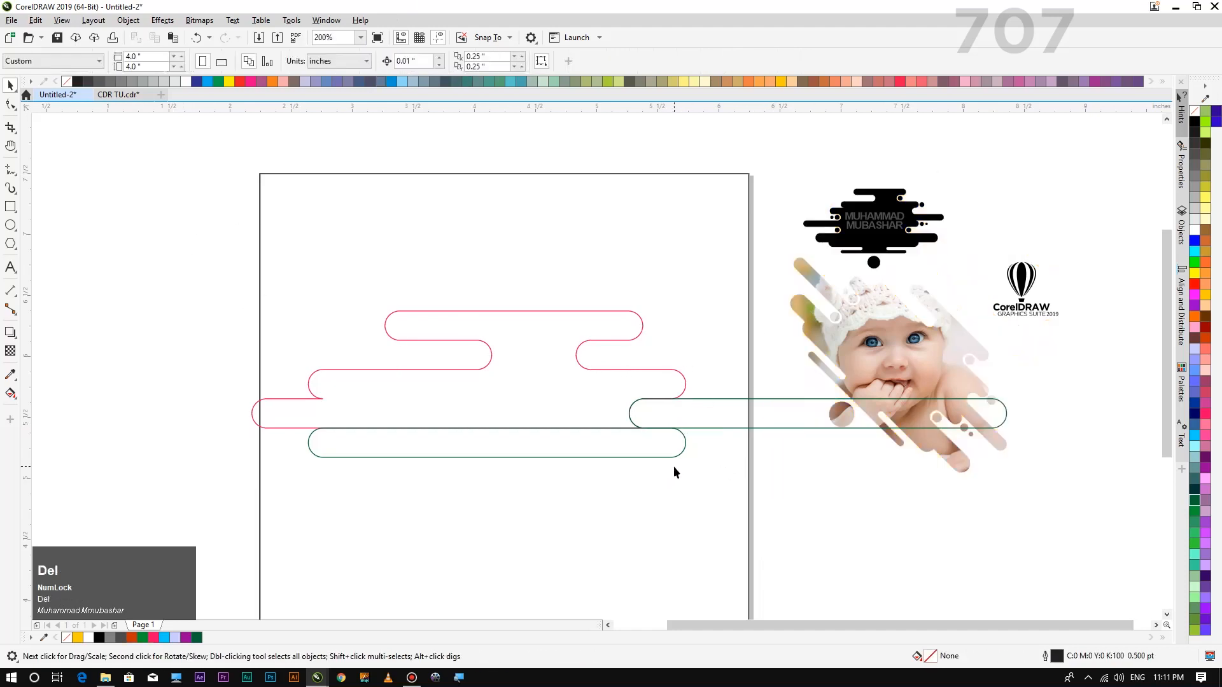
{"action": "key", "text": "ctrl+z"}
Delete the green trimming bar that extends over the sample design
{"action": "left_click", "coordinate": [671, 494]}
{"action": "left_click", "coordinate": [726, 427]}
{"action": "key", "text": "Delete"}
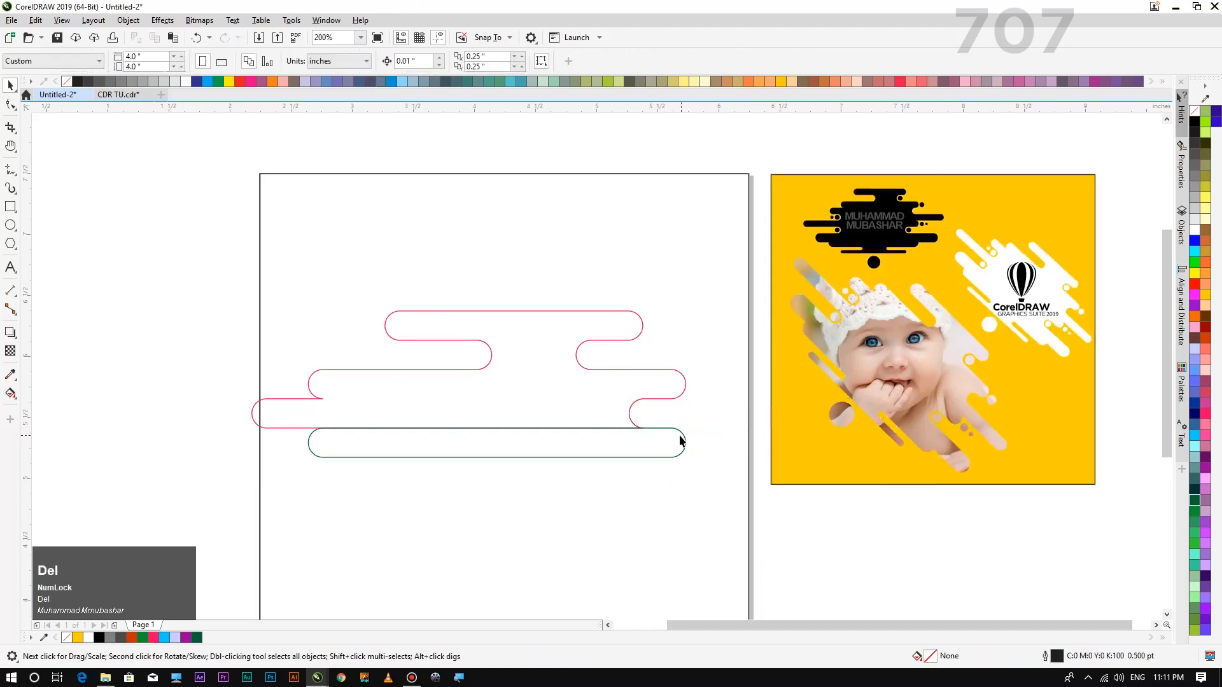
Mirror a copy of the remaining green bar downward into a new row beneath it
{"action": "scroll", "coordinate": [679, 440], "scroll_direction": "down", "scroll_amount": 4}
{"action": "scroll", "coordinate": [637, 384], "scroll_direction": "up", "scroll_amount": 4}
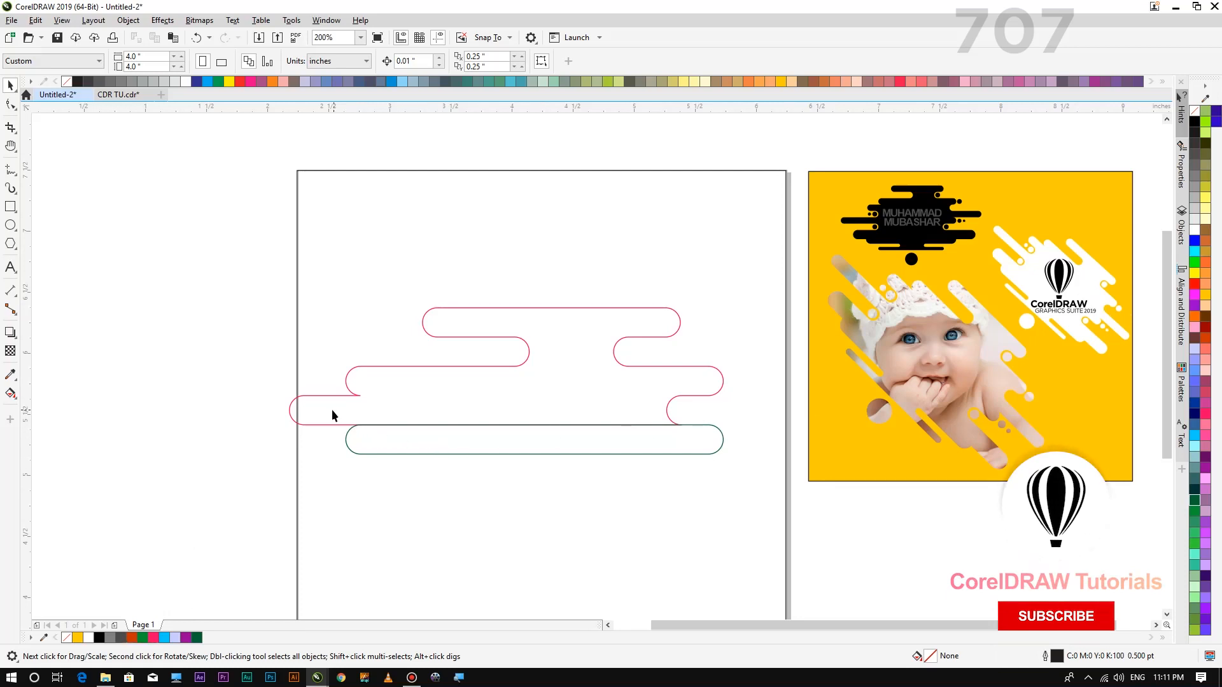
{"action": "left_click", "coordinate": [422, 441]}
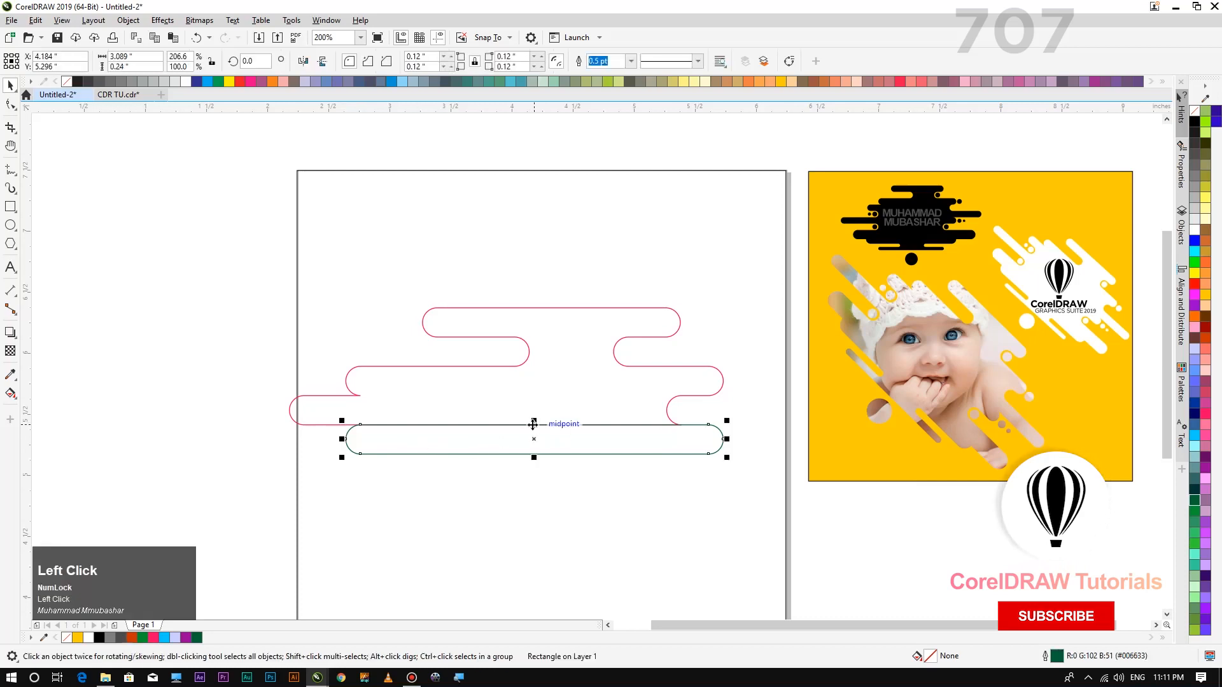
{"action": "left_click_drag", "start_coordinate": [533, 423], "coordinate": [537, 471]}
{"action": "right_click", "coordinate": [536, 471], "text": "ctrl"}
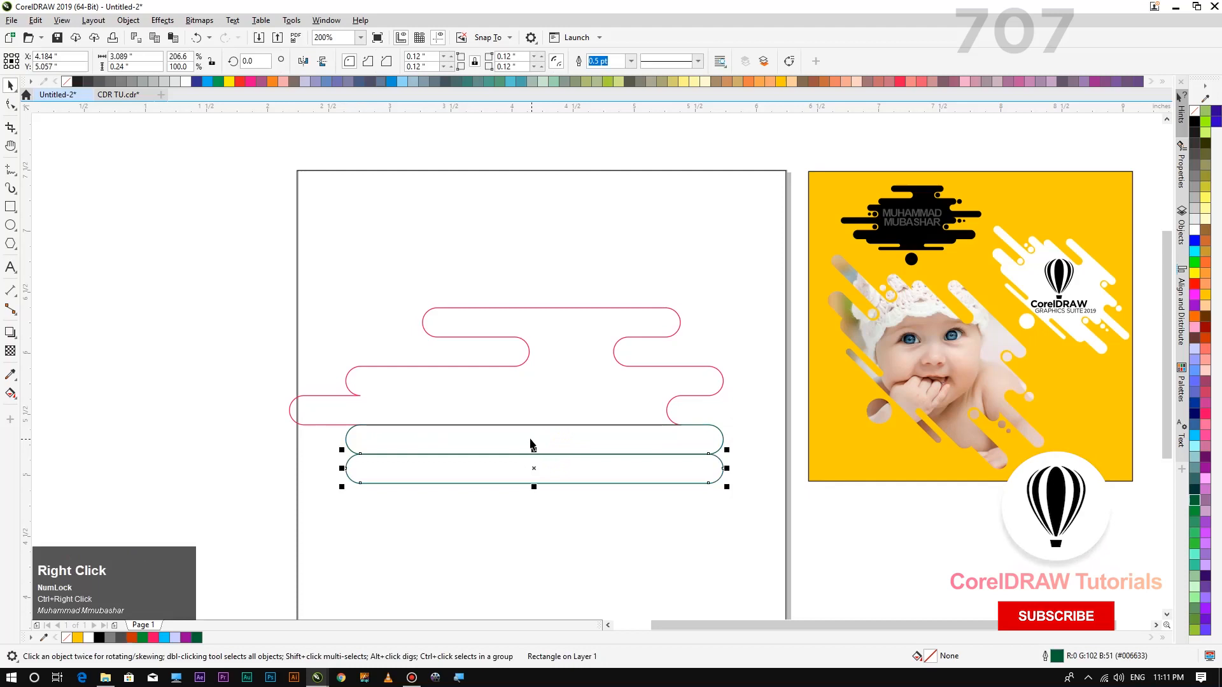
Outline the lower green bar in dark purple (#330066)
{"action": "left_click", "coordinate": [530, 443]}
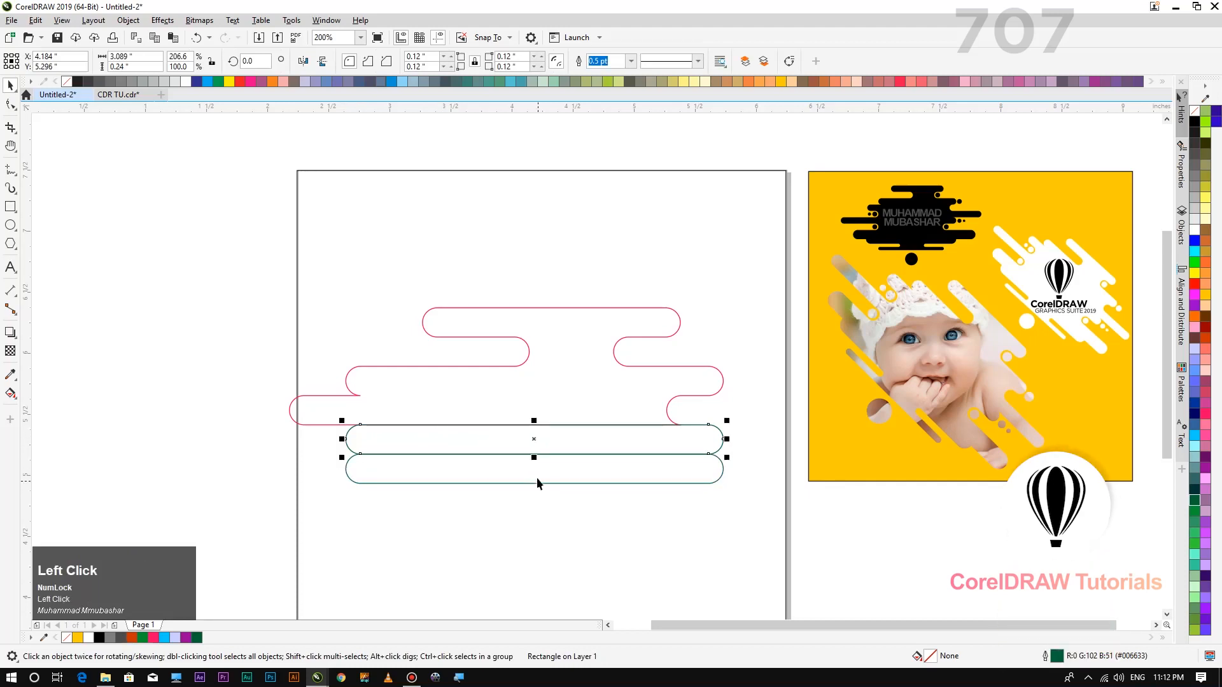
{"action": "left_click", "coordinate": [713, 482]}
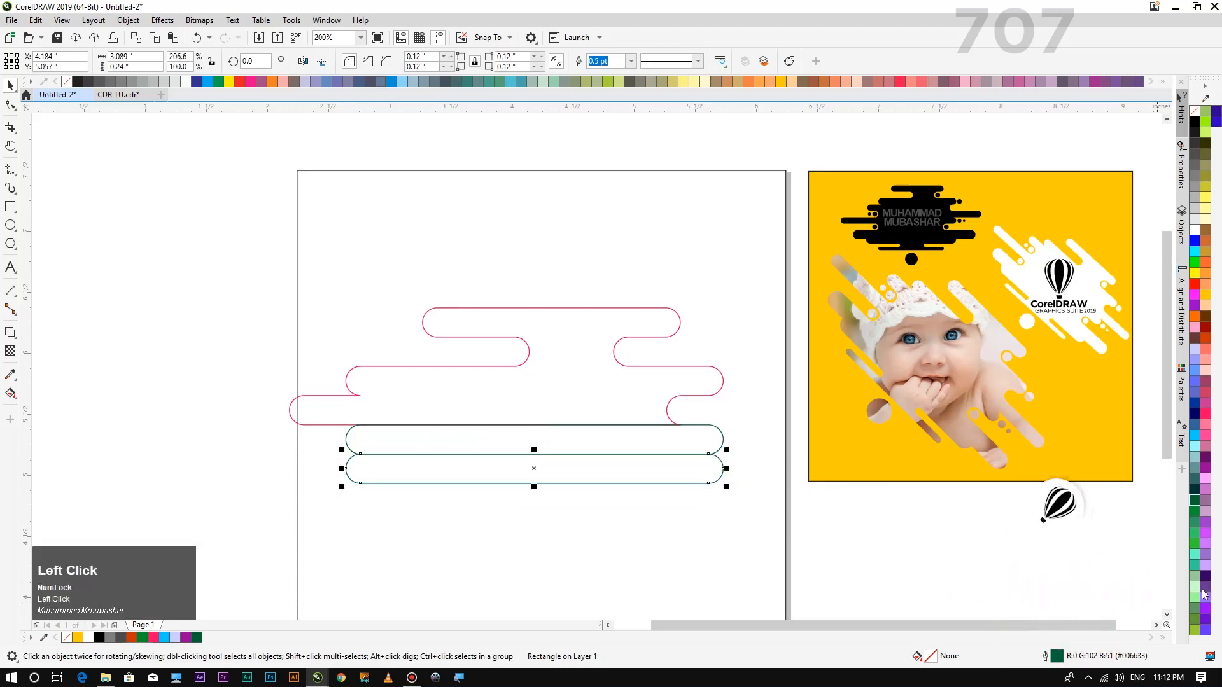
{"action": "right_click", "coordinate": [1203, 578]}
{"action": "scroll", "coordinate": [532, 476], "scroll_direction": "up", "scroll_amount": 1}
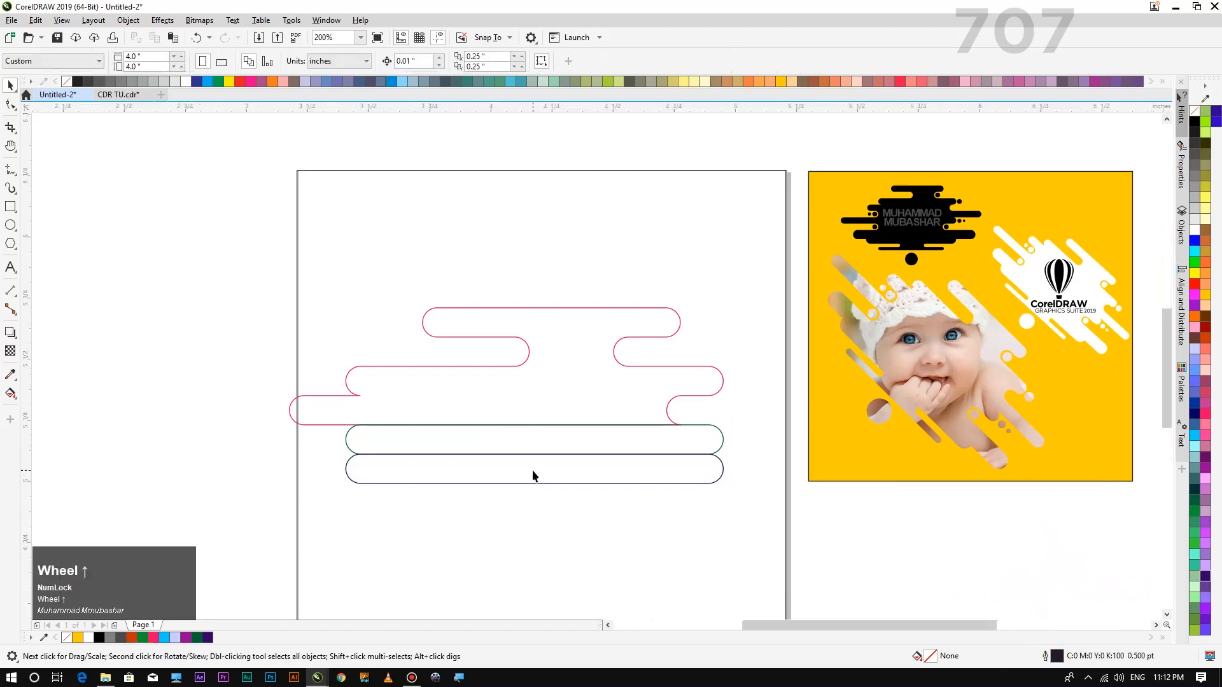
{"action": "scroll", "coordinate": [535, 471], "scroll_direction": "up", "scroll_amount": 3}
{"action": "scroll", "coordinate": [541, 471], "scroll_direction": "down", "scroll_amount": 2}
Outline the lowest bar in red (#FF0000)
{"action": "left_click", "coordinate": [674, 456]}
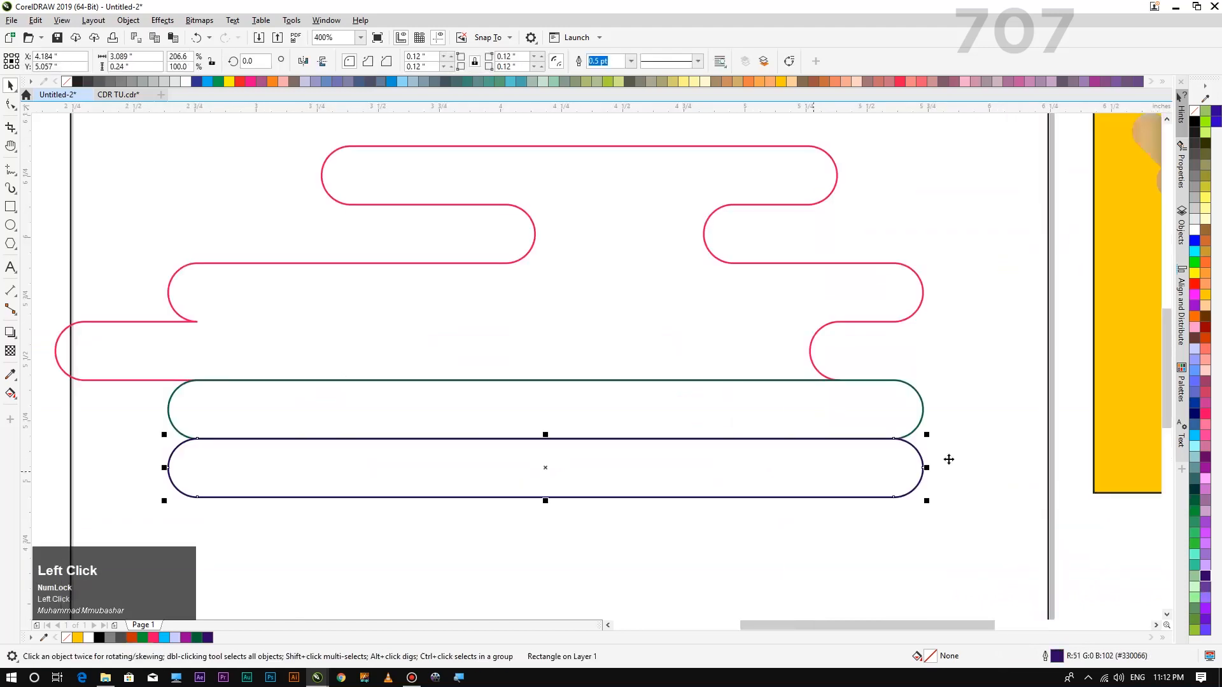
{"action": "right_click", "coordinate": [1198, 281]}
{"action": "left_click", "coordinate": [674, 574]}
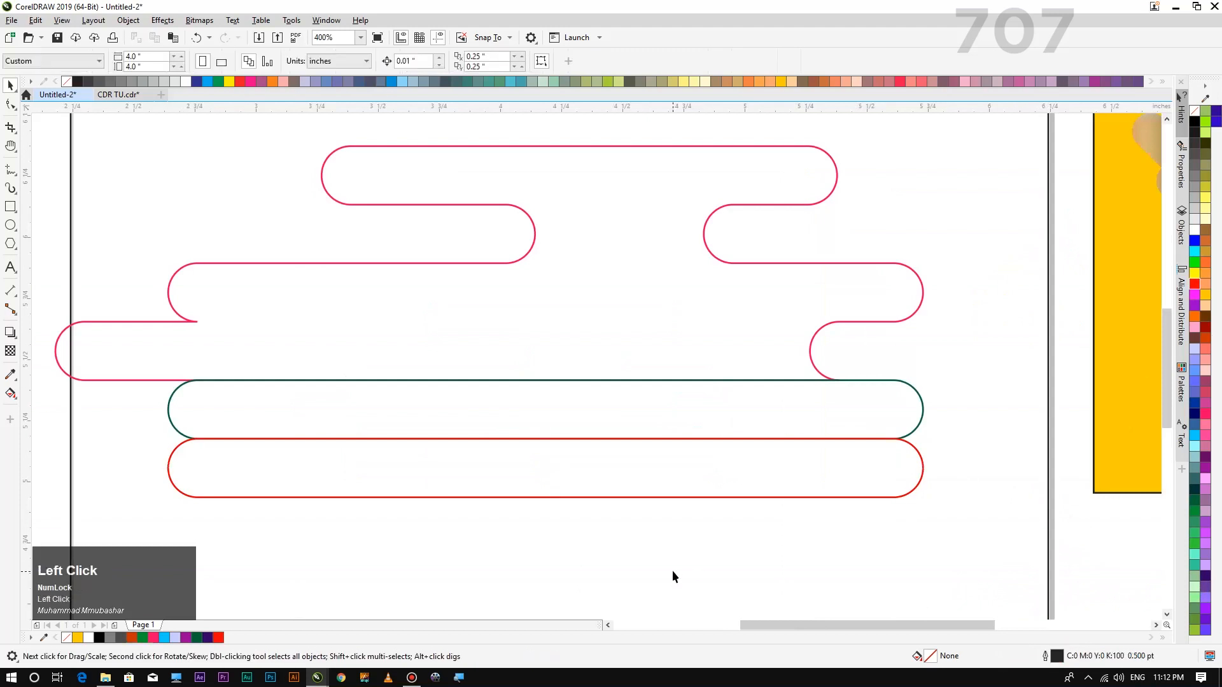
Stretch the green bar rightward past the other rows to a width of about 3.76 in
{"action": "left_click", "coordinate": [655, 438]}
{"action": "scroll", "coordinate": [655, 439], "scroll_direction": "down", "scroll_amount": 2}
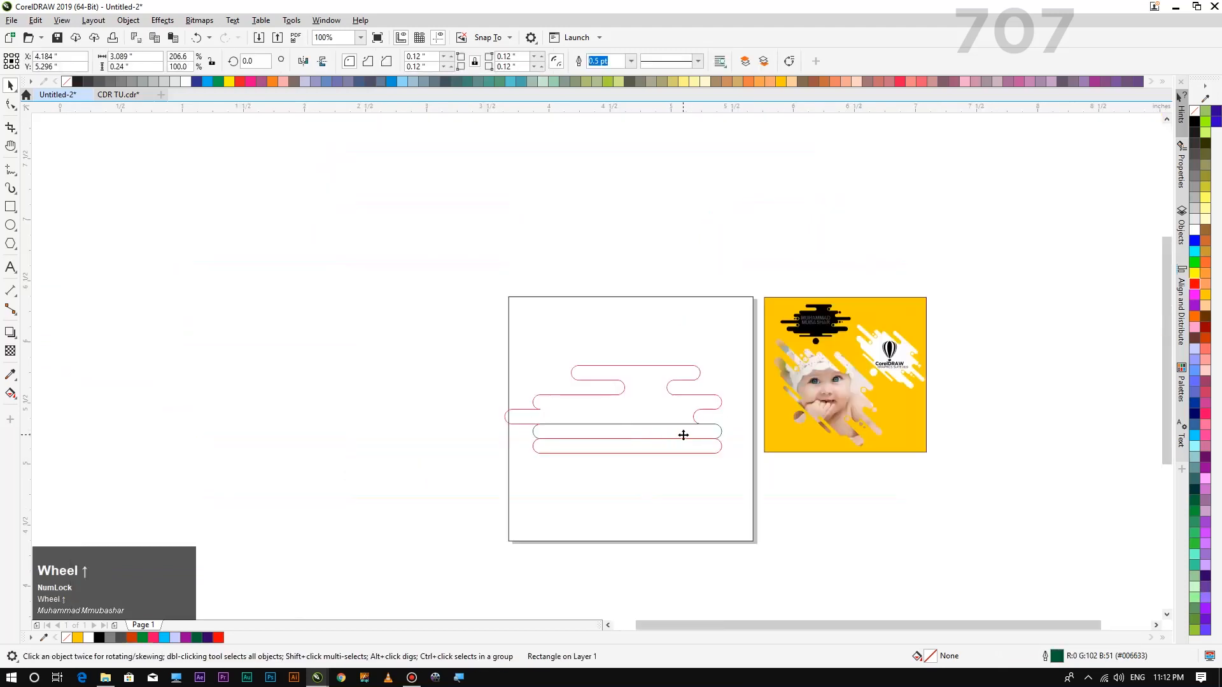
{"action": "scroll", "coordinate": [683, 434], "scroll_direction": "up", "scroll_amount": 1}
{"action": "left_click_drag", "start_coordinate": [767, 427], "coordinate": [793, 450]}
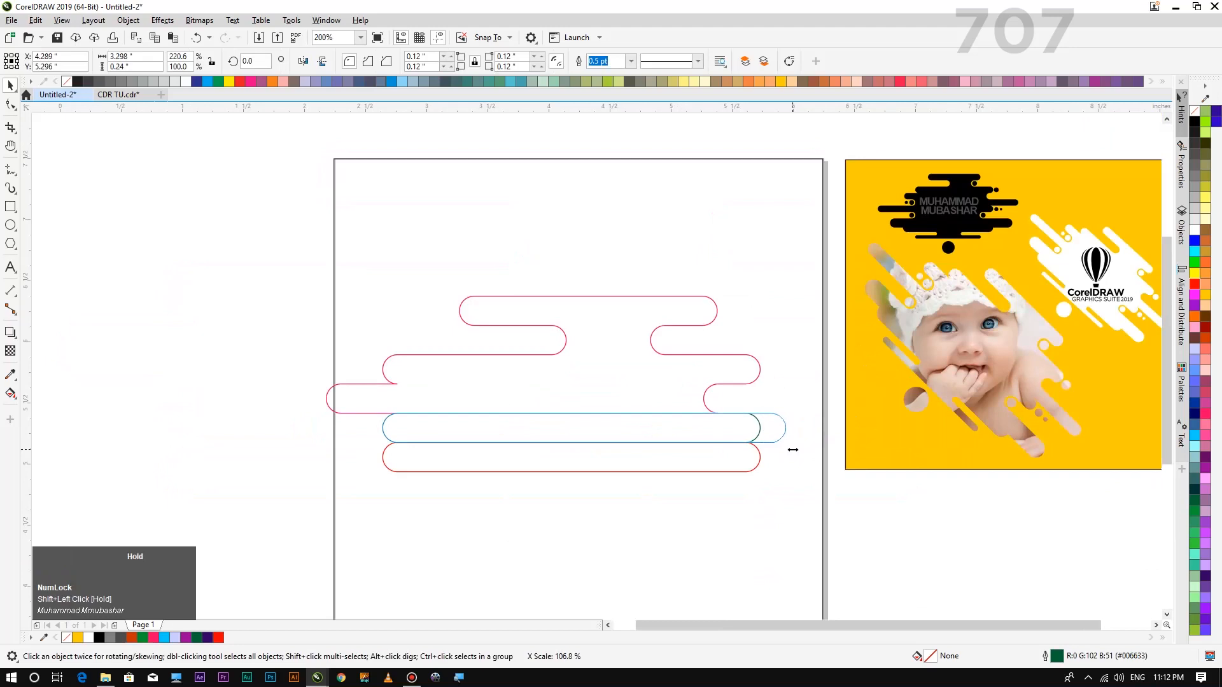
{"action": "left_click_drag", "start_coordinate": [793, 450], "coordinate": [848, 464]}
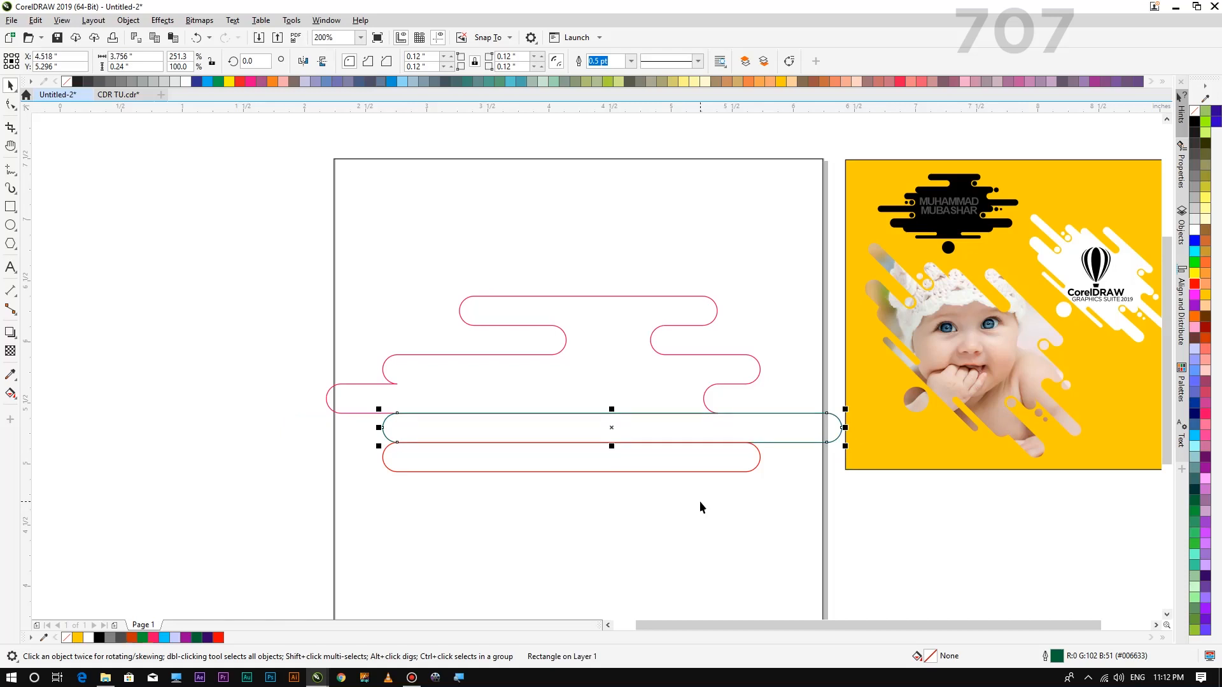
Weld the stretched green bar to the pink shape
{"action": "left_click", "coordinate": [592, 470]}
{"action": "left_click", "coordinate": [547, 424]}
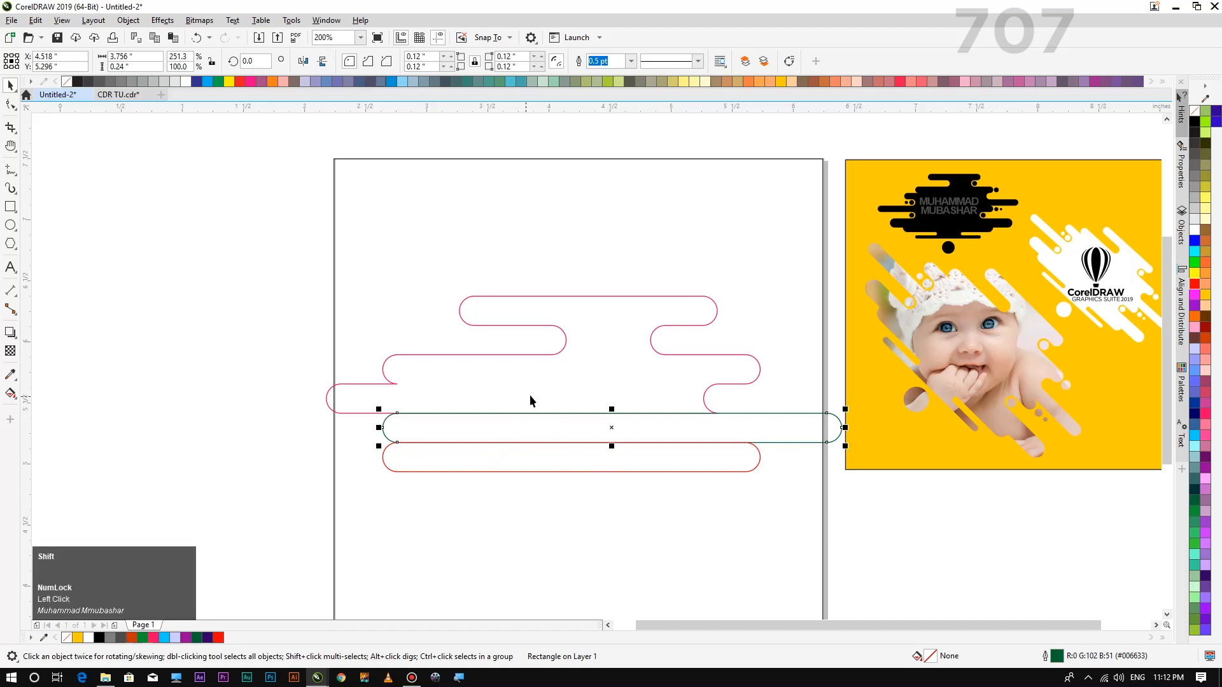
{"action": "left_click", "coordinate": [543, 383], "text": "shift"}
{"action": "scroll", "coordinate": [452, 338], "scroll_direction": "up", "scroll_amount": 1}
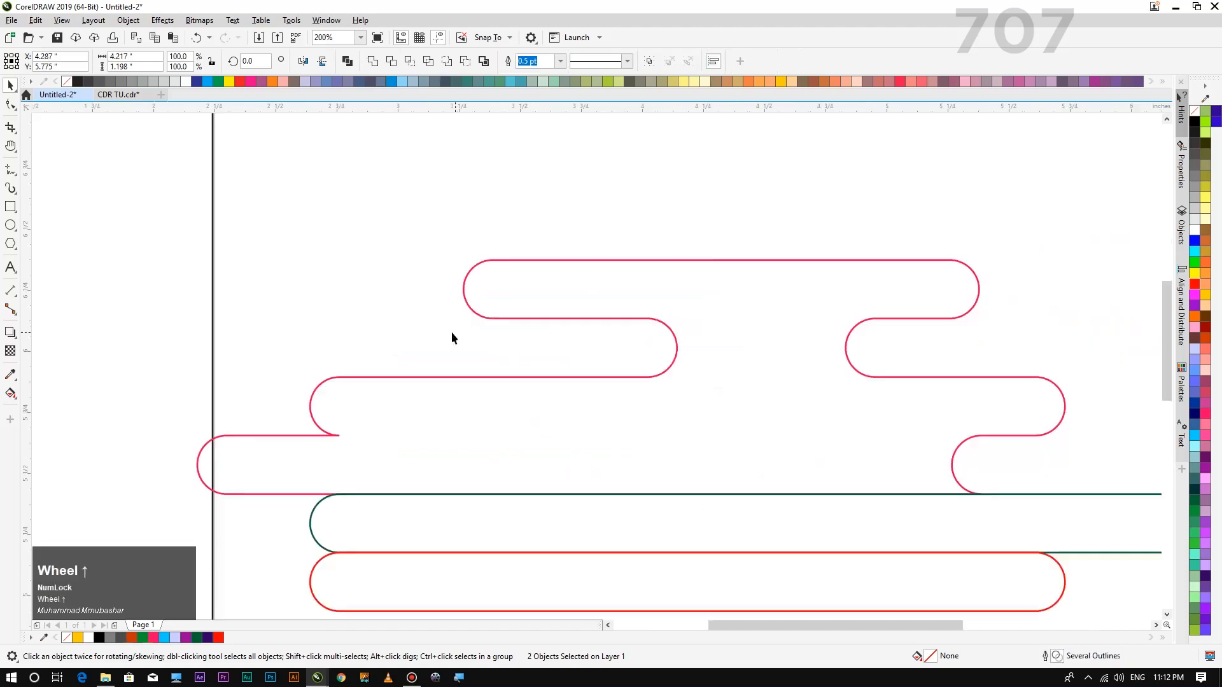
{"action": "left_click", "coordinate": [372, 61]}
Outline the red bar beneath the pink shape in dark magenta (#660066)
{"action": "scroll", "coordinate": [420, 247], "scroll_direction": "down", "scroll_amount": 2}
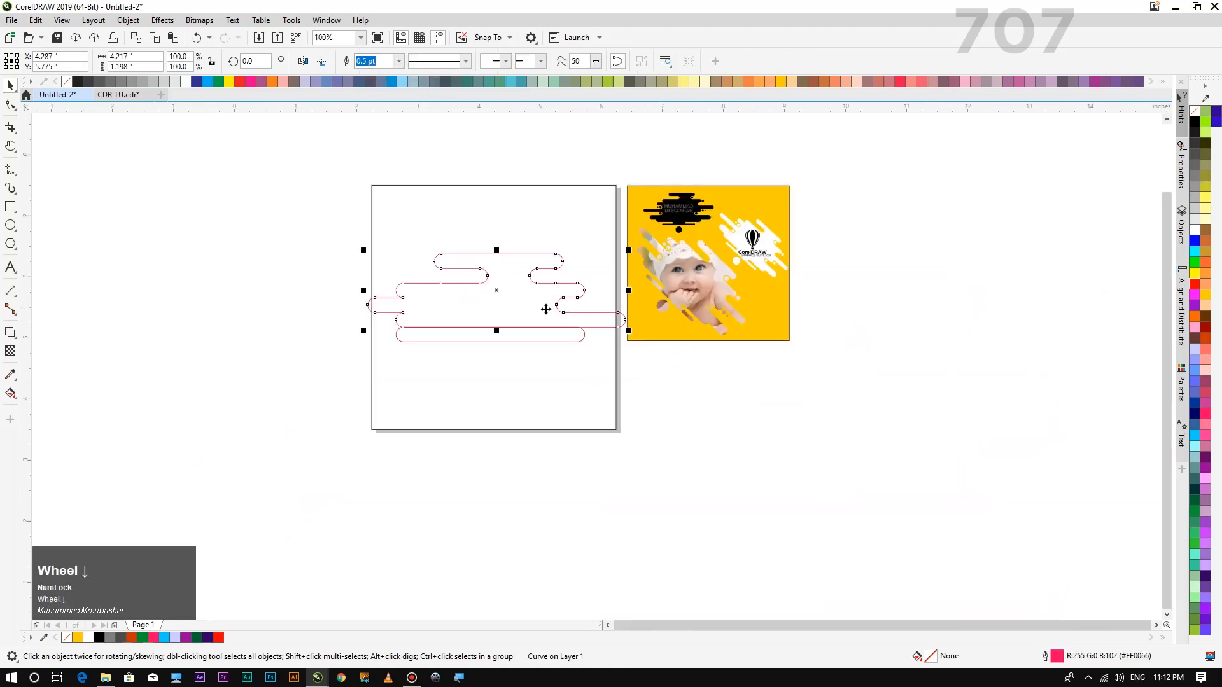
{"action": "scroll", "coordinate": [546, 308], "scroll_direction": "up", "scroll_amount": 2}
{"action": "left_click", "coordinate": [530, 440]}
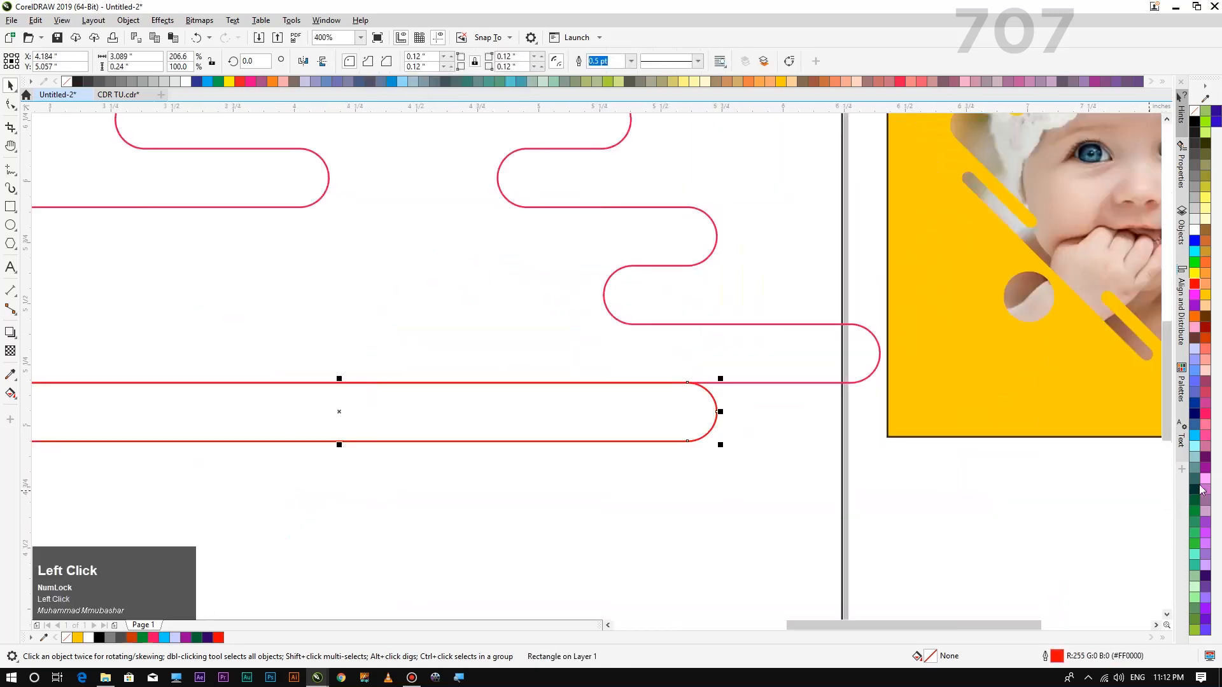
{"action": "right_click", "coordinate": [1206, 463]}
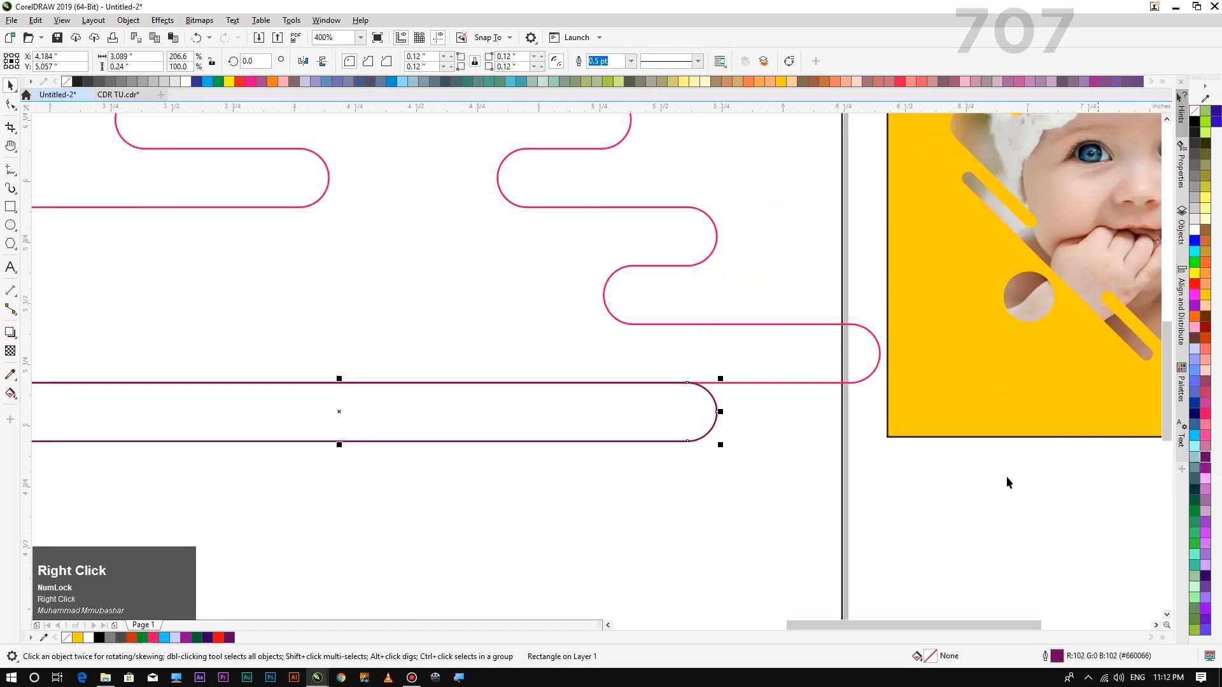
Mirror a copy of the dark magenta bar downward into a new row beneath it
{"action": "scroll", "coordinate": [841, 480], "scroll_direction": "down", "scroll_amount": 1}
{"action": "left_click_drag", "start_coordinate": [590, 423], "coordinate": [602, 463]}
{"action": "right_click", "coordinate": [602, 463], "text": "ctrl"}
{"action": "left_click", "coordinate": [597, 492]}
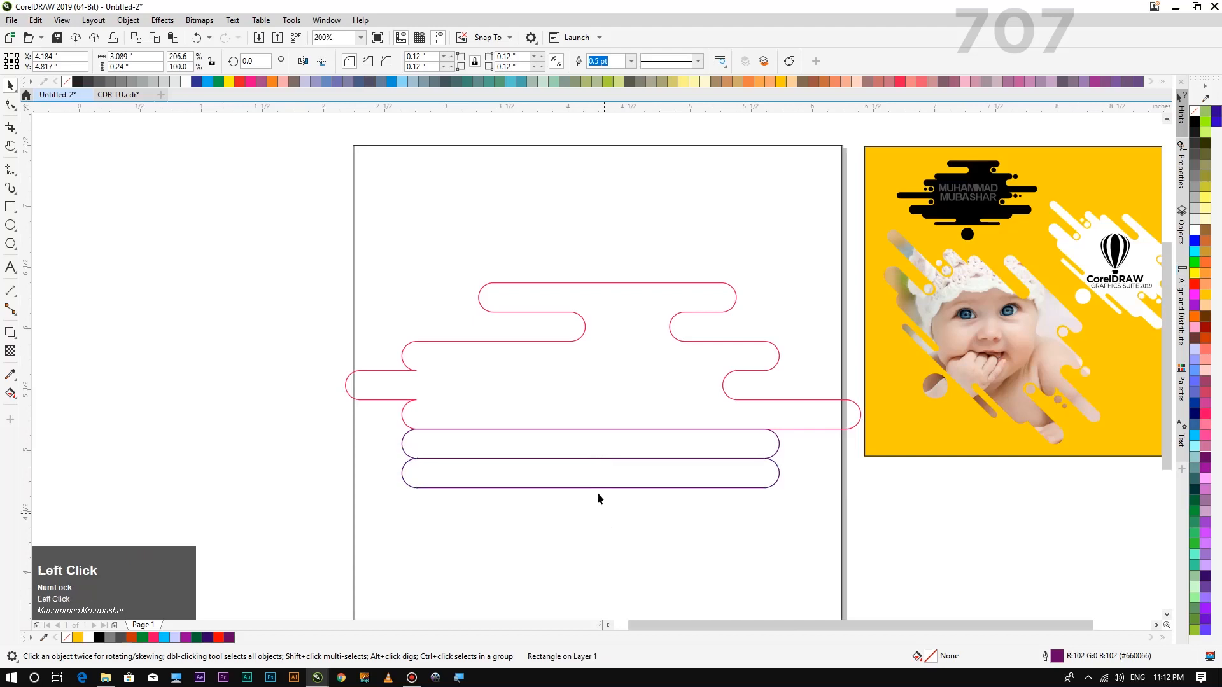
Mirror a copy of the upper dark magenta bar upward onto the pink shape's lowest row
{"action": "left_click", "coordinate": [581, 457]}
{"action": "left_click_drag", "start_coordinate": [590, 461], "coordinate": [588, 420]}
{"action": "right_click", "coordinate": [588, 420], "text": "ctrl"}
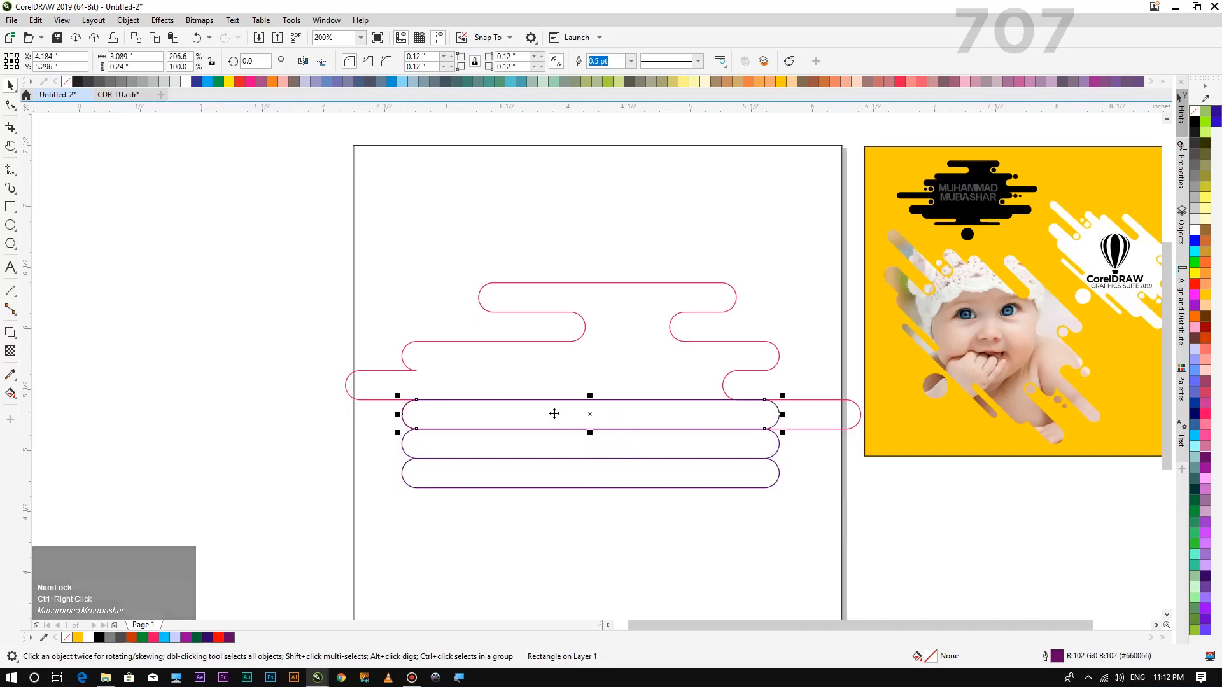
Move the topmost dark magenta bar left to X about 1.82 in, so its right end overlaps the pink row's left end
{"action": "left_click", "coordinate": [558, 413]}
{"action": "left_click_drag", "start_coordinate": [558, 412], "coordinate": [319, 406]}
{"action": "key", "text": "Left"}
{"action": "key", "text": "Left"}
{"action": "key", "text": "Left"}
{"action": "key", "text": "Left"}
{"action": "key", "text": "Left"}
{"action": "key", "text": "Left"}
{"action": "key", "text": "Left"}
{"action": "key", "text": "Left"}
{"action": "key", "text": "Left"}
{"action": "key", "text": "Left"}
{"action": "key", "text": "Left"}
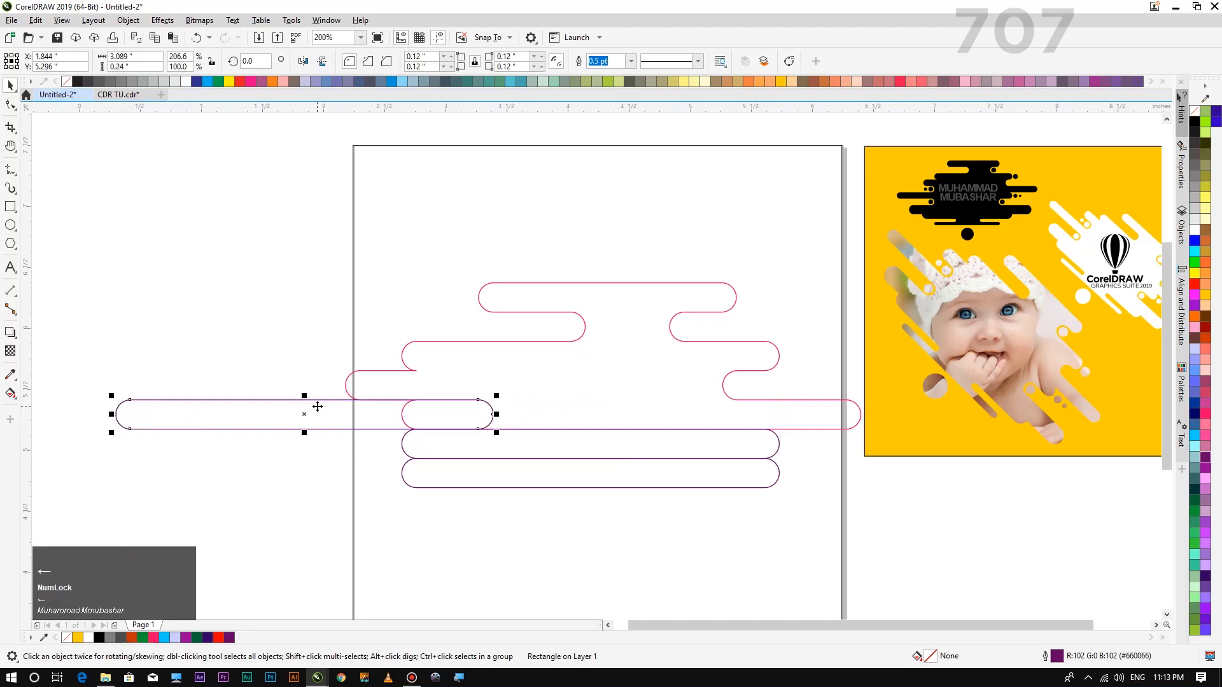
{"action": "key", "text": "Left"}
{"action": "key", "text": "Left"}
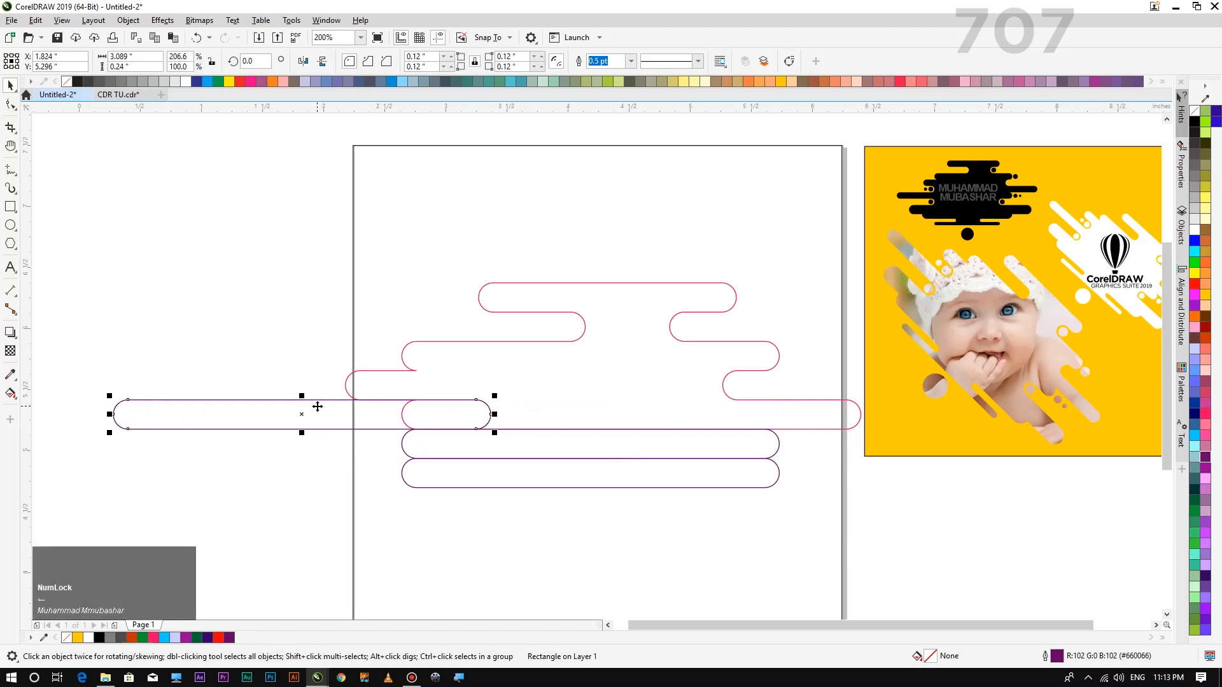
Nudge the overlapping dark magenta bar left to X about 1.814 in and outline it light blue (#00CCFF)
{"action": "key", "text": "Left"}
{"action": "right_click", "coordinate": [1194, 435]}
{"action": "scroll", "coordinate": [375, 385], "scroll_direction": "down", "scroll_amount": 2}
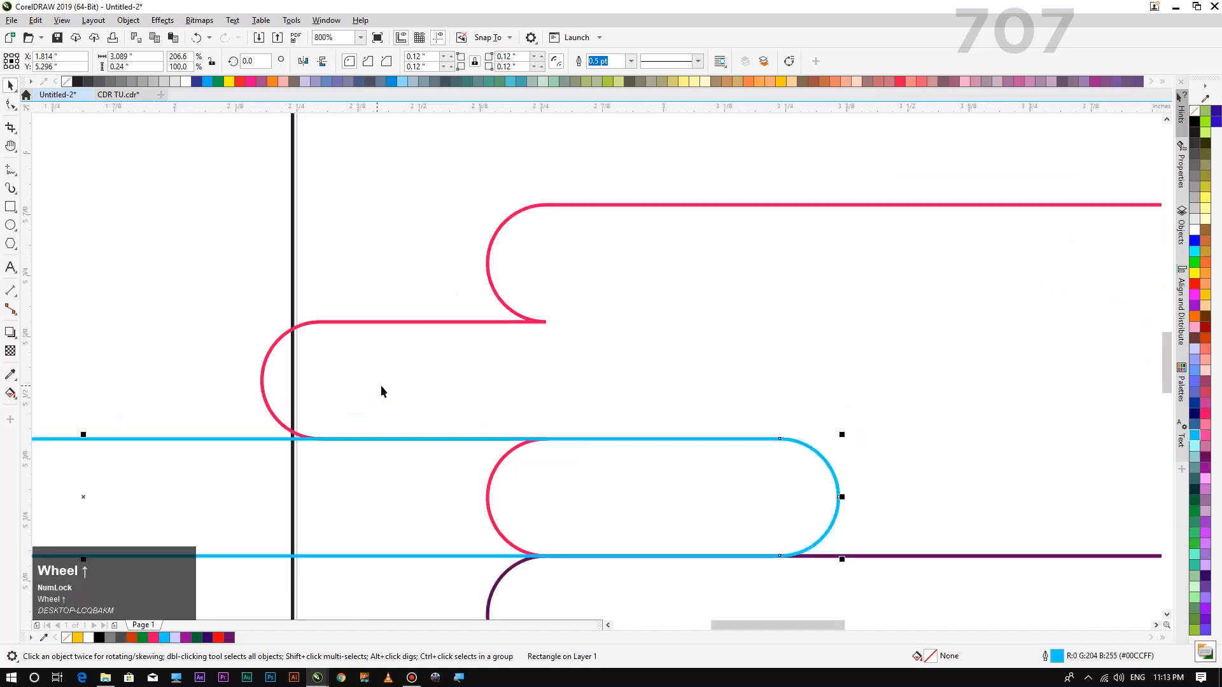
Trim a rounded notch into the left end of the pink shape's lowest row with the light blue bar, and delete the bar
{"action": "left_click", "coordinate": [729, 363], "text": "shift"}
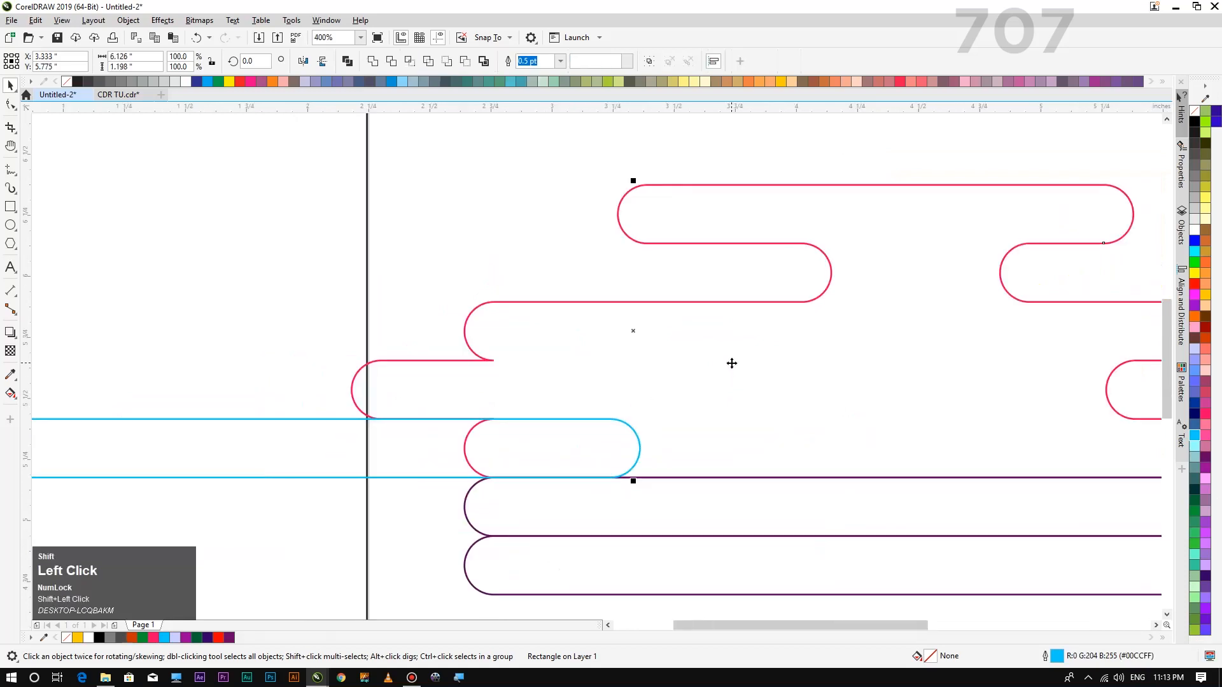
{"action": "left_click", "coordinate": [393, 66]}
{"action": "scroll", "coordinate": [435, 269], "scroll_direction": "down", "scroll_amount": 2}
{"action": "left_click", "coordinate": [373, 319]}
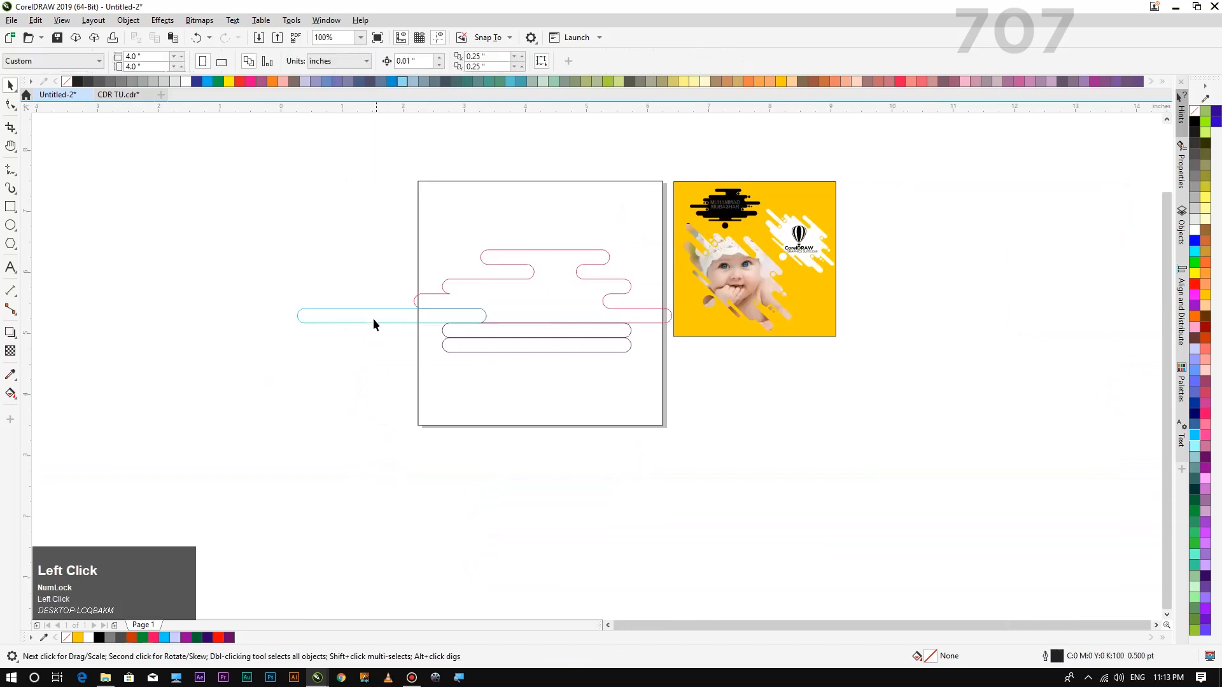
{"action": "left_click", "coordinate": [369, 316]}
{"action": "key", "text": "Delete"}
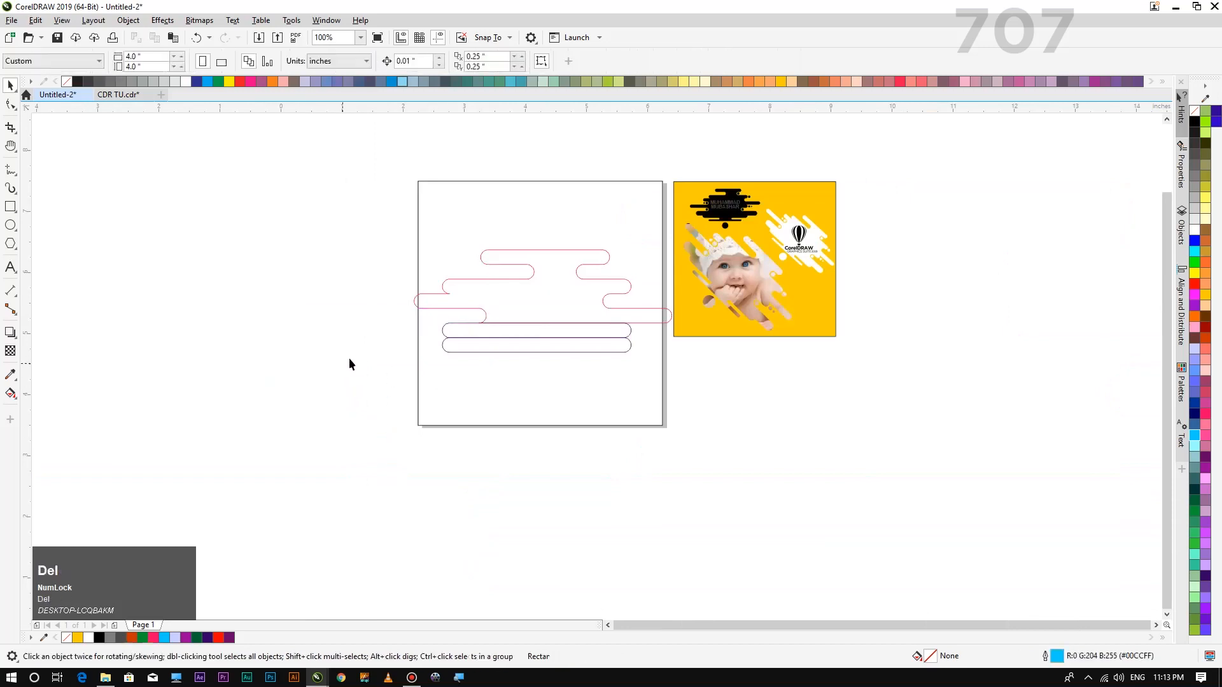
Stretch the upper dark magenta bar beneath the pink shape leftward to a width of about 4.24 in
{"action": "scroll", "coordinate": [513, 312], "scroll_direction": "up", "scroll_amount": 1}
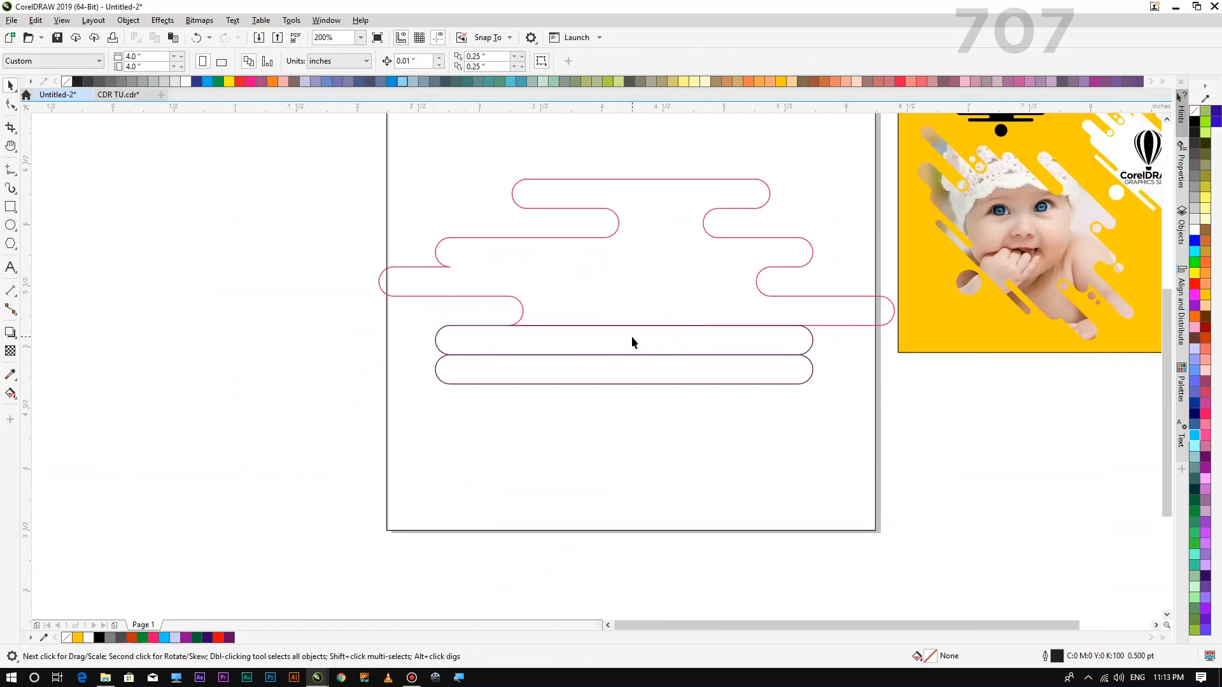
{"action": "left_click", "coordinate": [538, 356]}
{"action": "left_click_drag", "start_coordinate": [431, 340], "coordinate": [291, 357]}
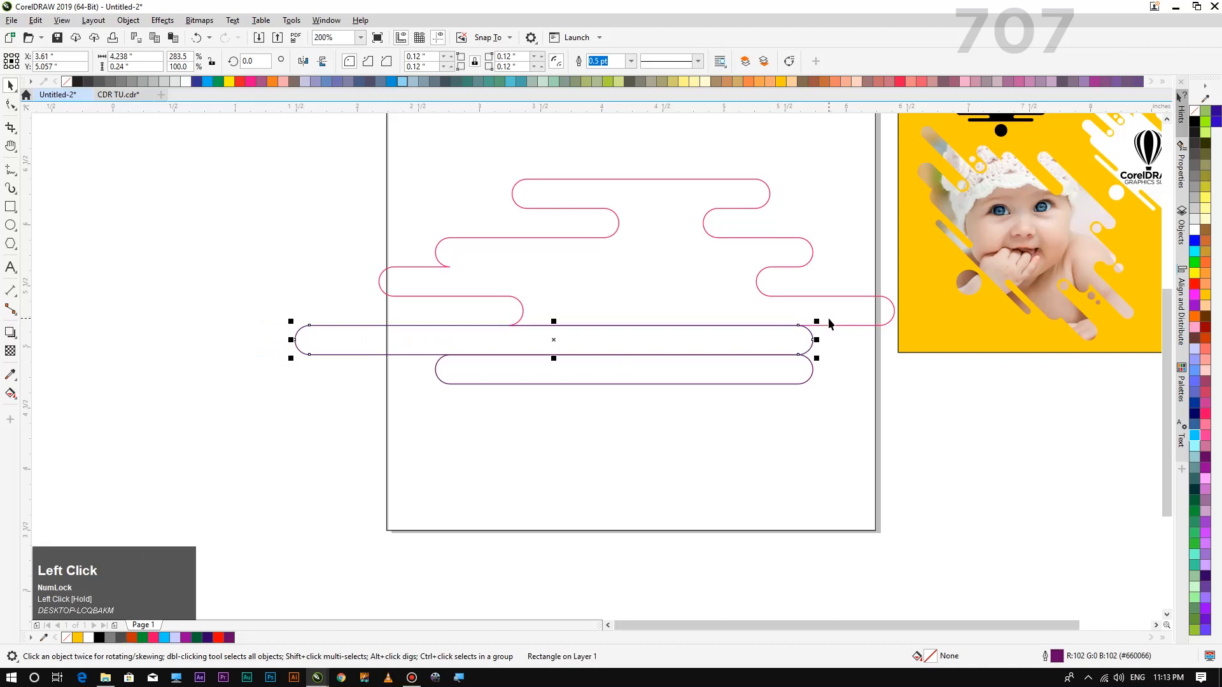
{"action": "left_click", "coordinate": [338, 472]}
Outline the widened bar beneath the pink shape in blue (#6699FF)
{"action": "left_click", "coordinate": [662, 335]}
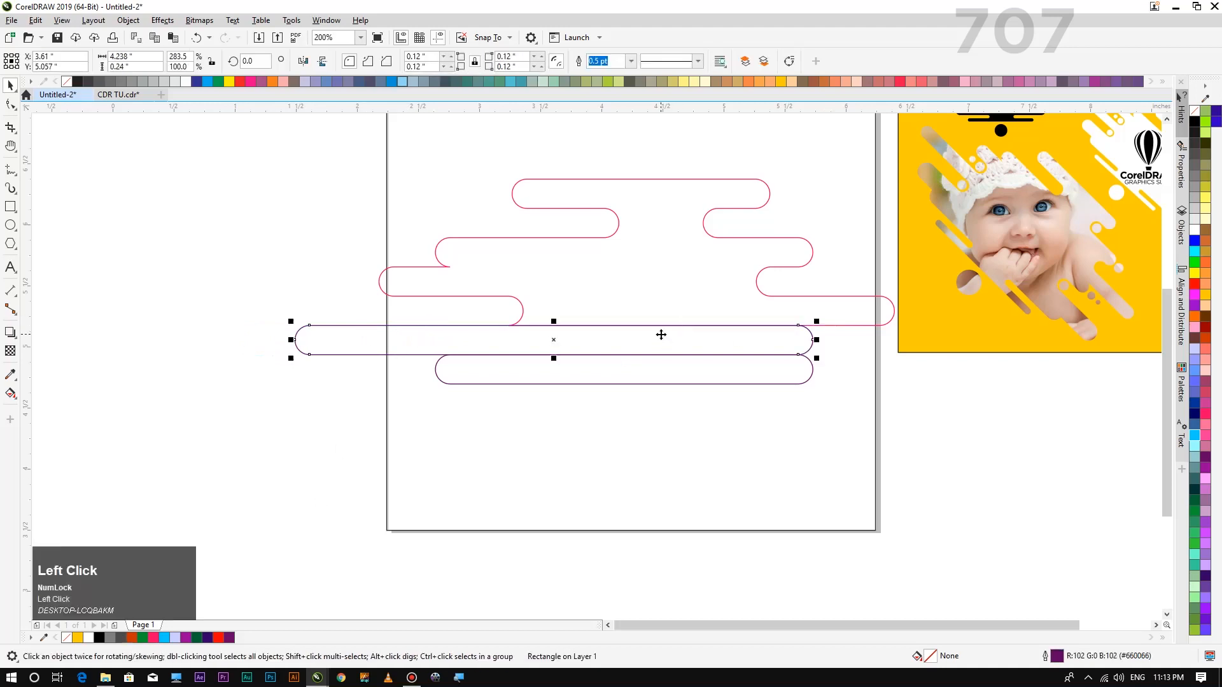
{"action": "right_click", "coordinate": [1206, 330]}
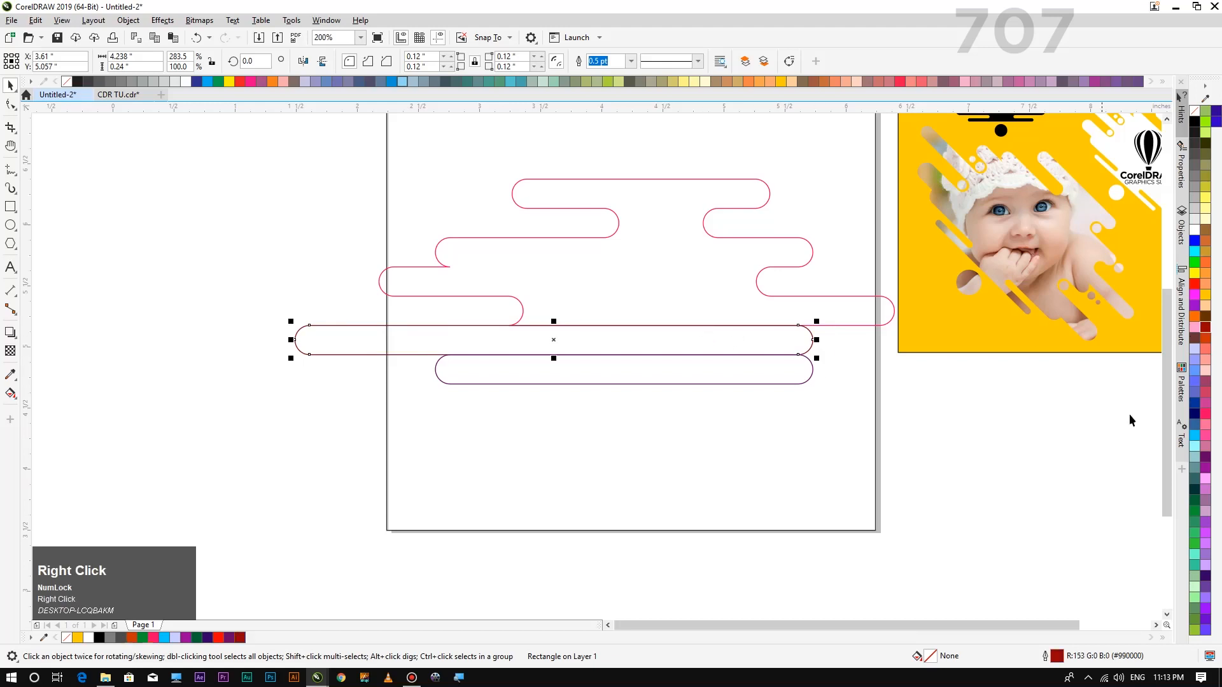
{"action": "right_click", "coordinate": [1195, 370]}
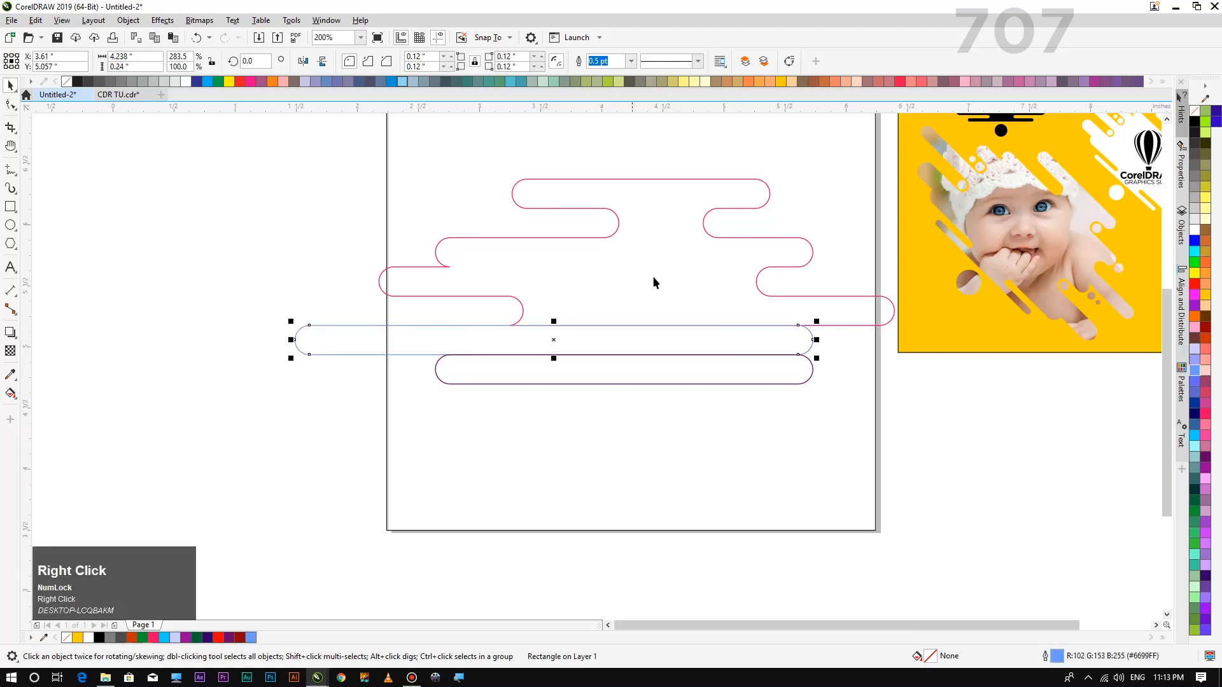
Weld the wide blue bar to the pink shape as its new lowest row
{"action": "scroll", "coordinate": [669, 298], "scroll_direction": "up", "scroll_amount": 1}
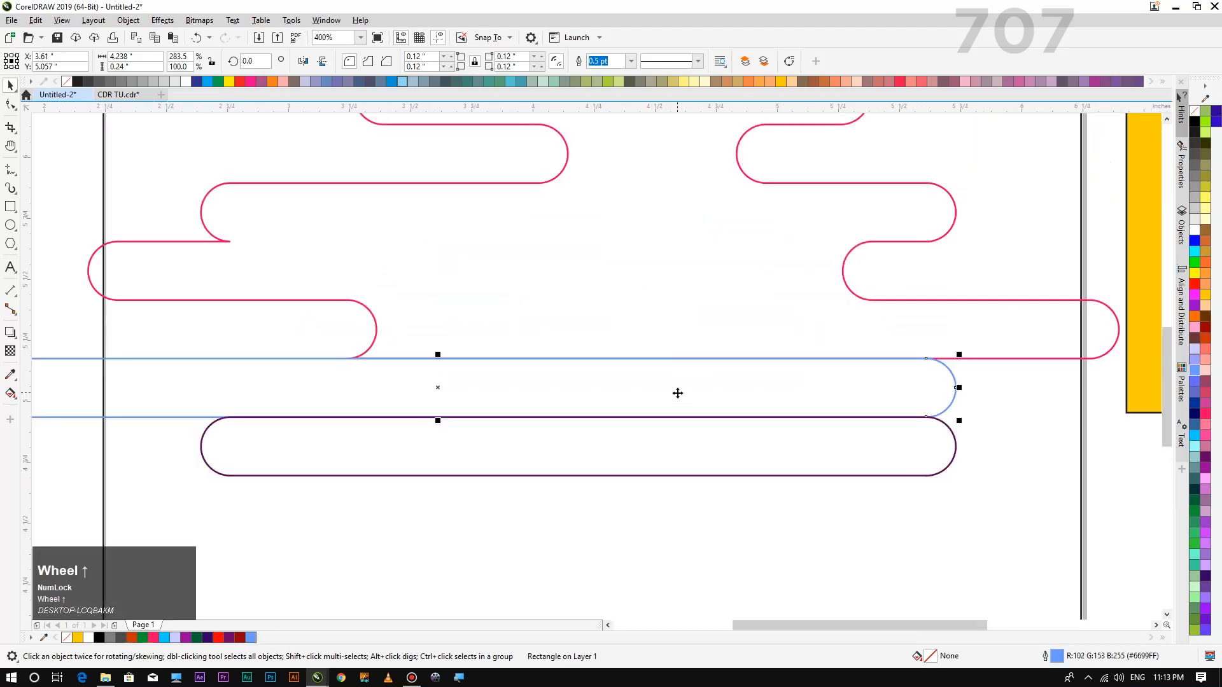
{"action": "key", "text": "shift"}
{"action": "left_click", "coordinate": [714, 294], "text": "shift"}
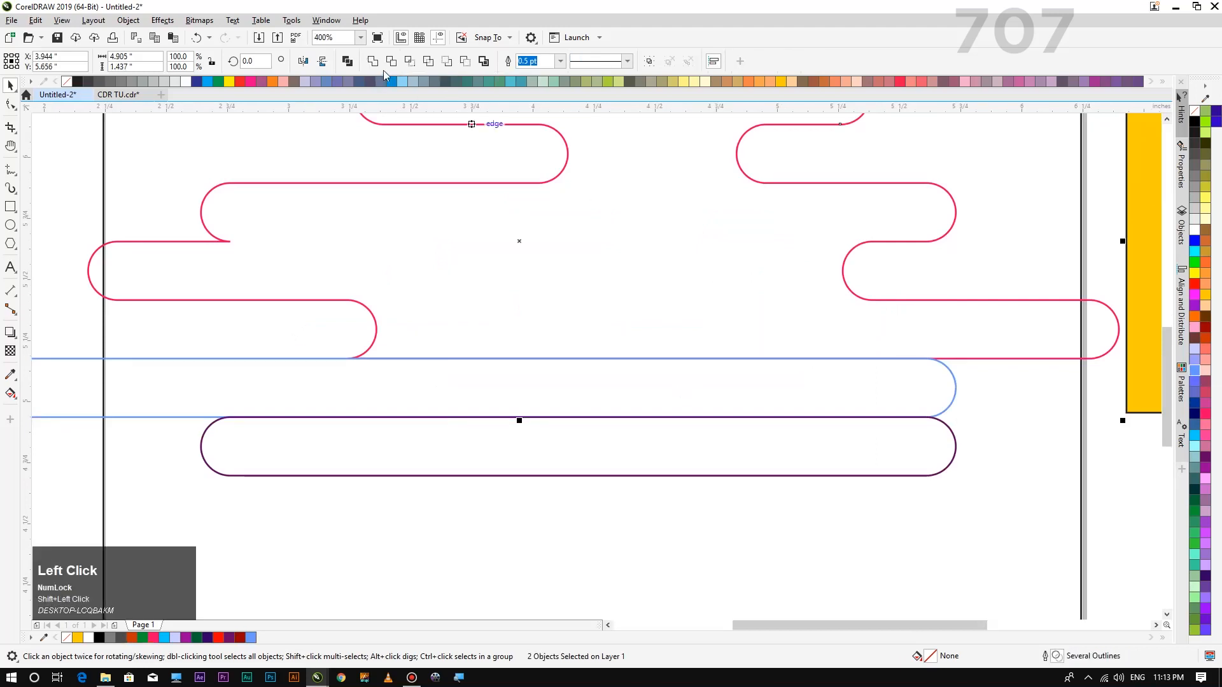
{"action": "left_click", "coordinate": [373, 60]}
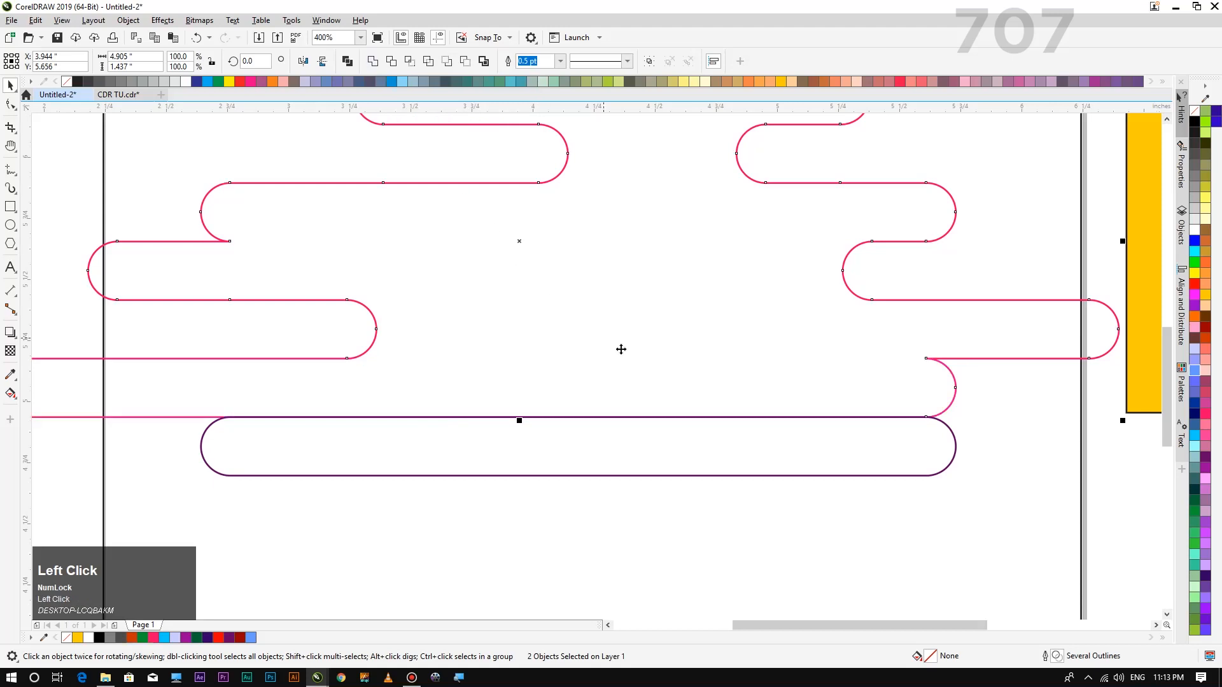
{"action": "scroll", "coordinate": [602, 338], "scroll_direction": "down", "scroll_amount": 1}
{"action": "left_click", "coordinate": [556, 372]}
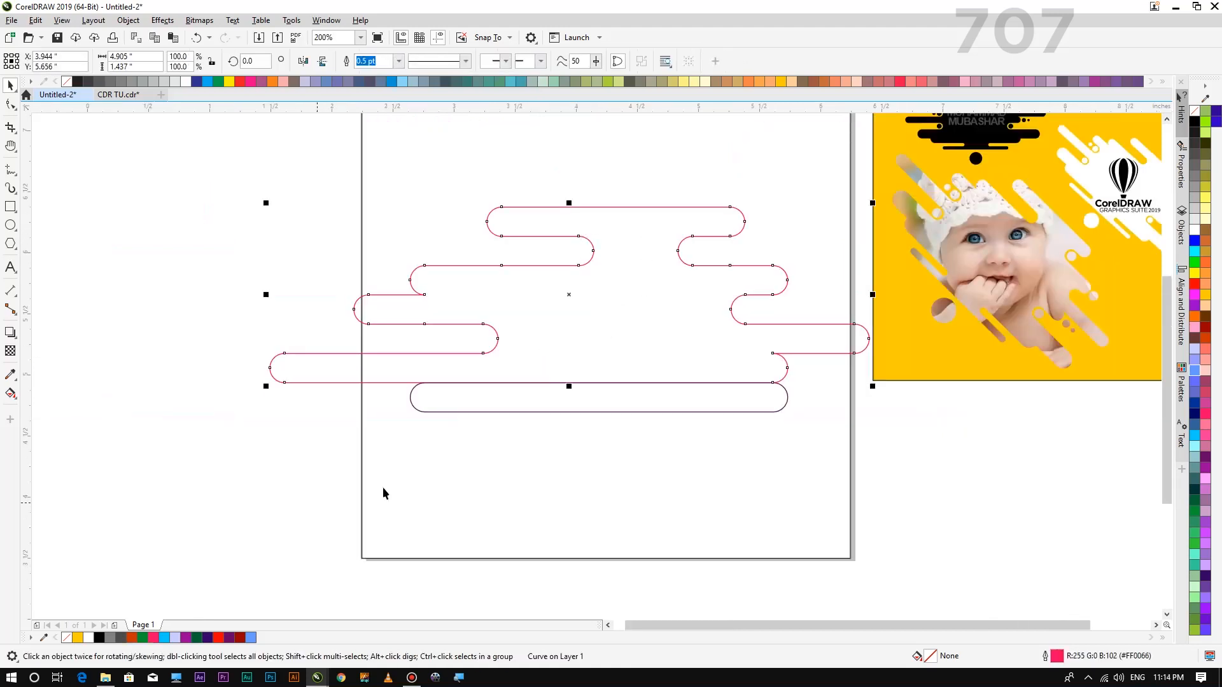
Mirror copies of the remaining dark magenta bar downward to add two more rows beneath it
{"action": "left_click", "coordinate": [507, 410]}
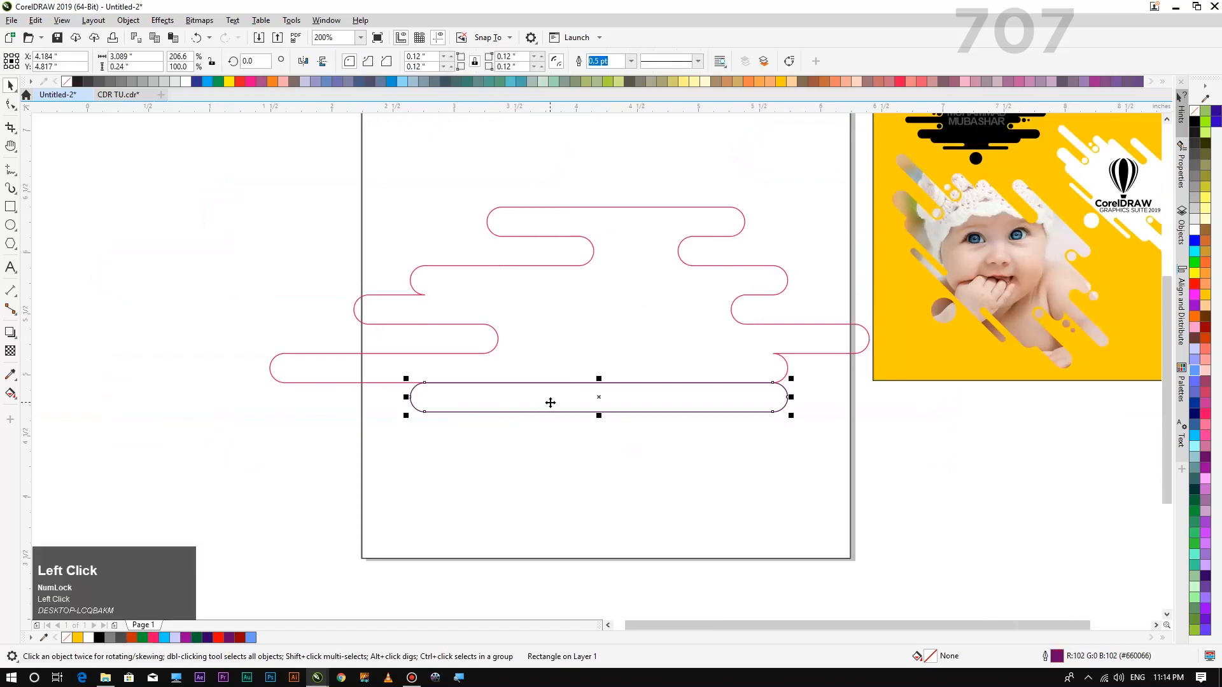
{"action": "left_click_drag", "start_coordinate": [599, 379], "coordinate": [616, 416]}
{"action": "right_click", "coordinate": [616, 415]}
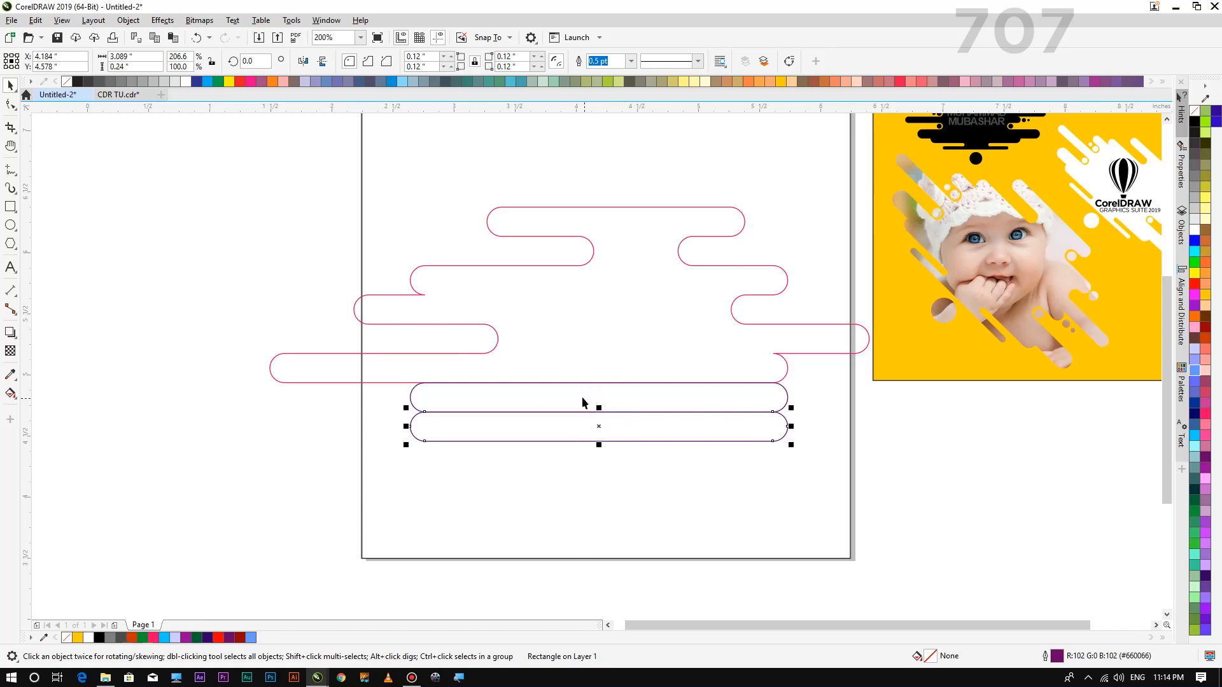
{"action": "left_click_drag", "start_coordinate": [598, 406], "coordinate": [601, 447]}
{"action": "right_click", "coordinate": [601, 447]}
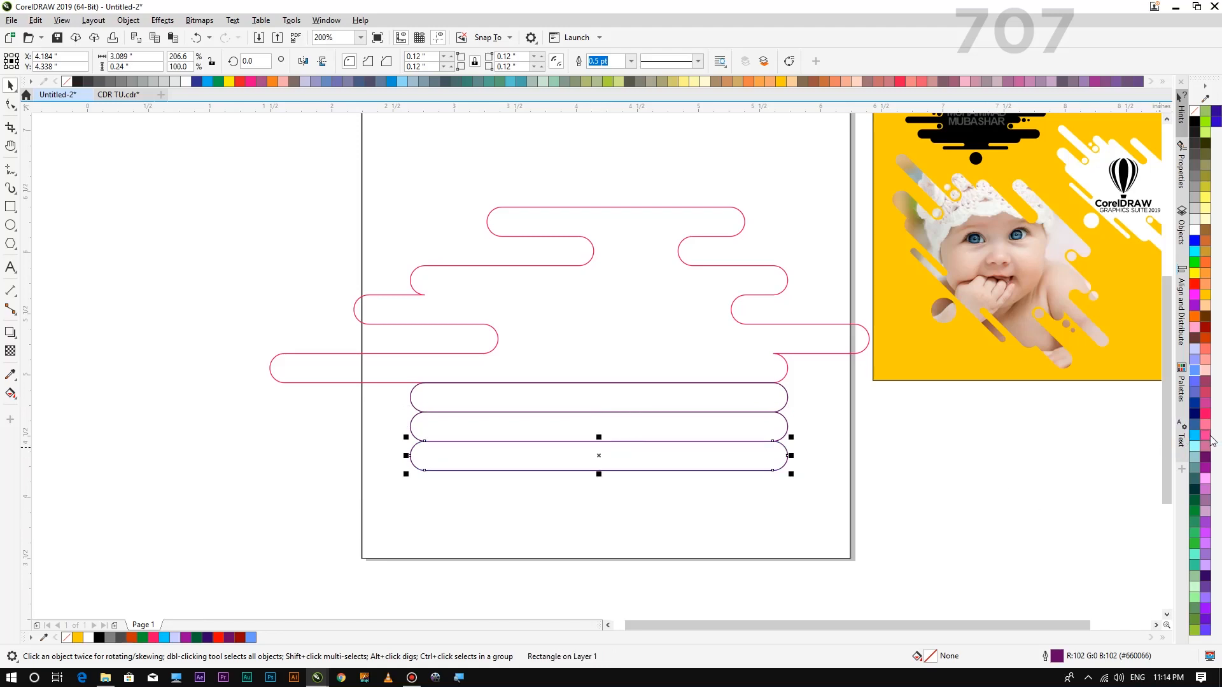
Outline the bottom bar pink, the middle bar light blue (#00CCFF) and the upper bar orange (#FF6633)
{"action": "right_click", "coordinate": [1205, 437]}
{"action": "left_click", "coordinate": [636, 456]}
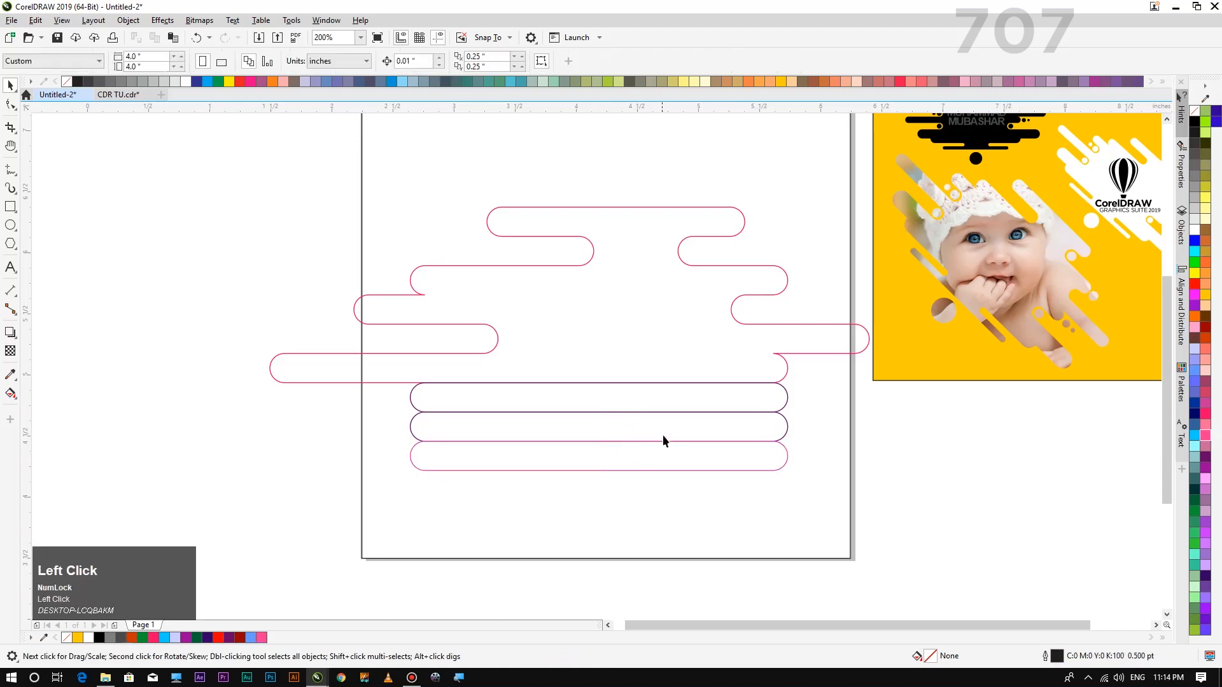
{"action": "left_click", "coordinate": [660, 440]}
{"action": "right_click", "coordinate": [1194, 437]}
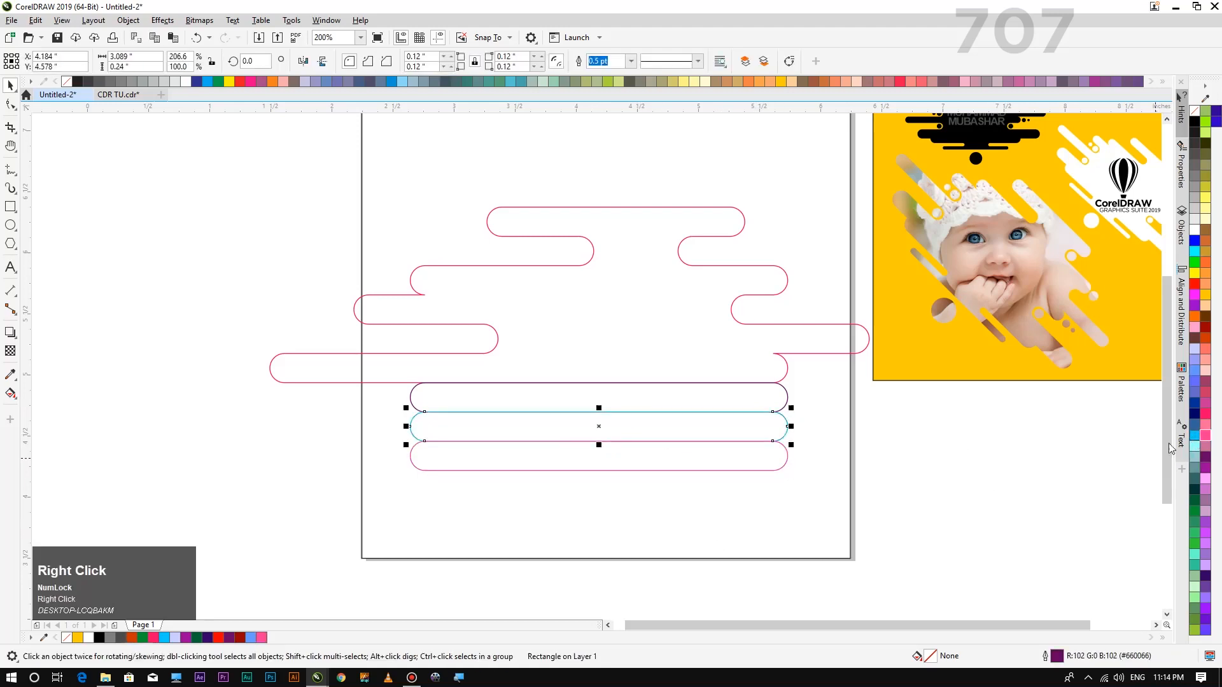
{"action": "left_click", "coordinate": [541, 534]}
{"action": "left_click", "coordinate": [640, 406]}
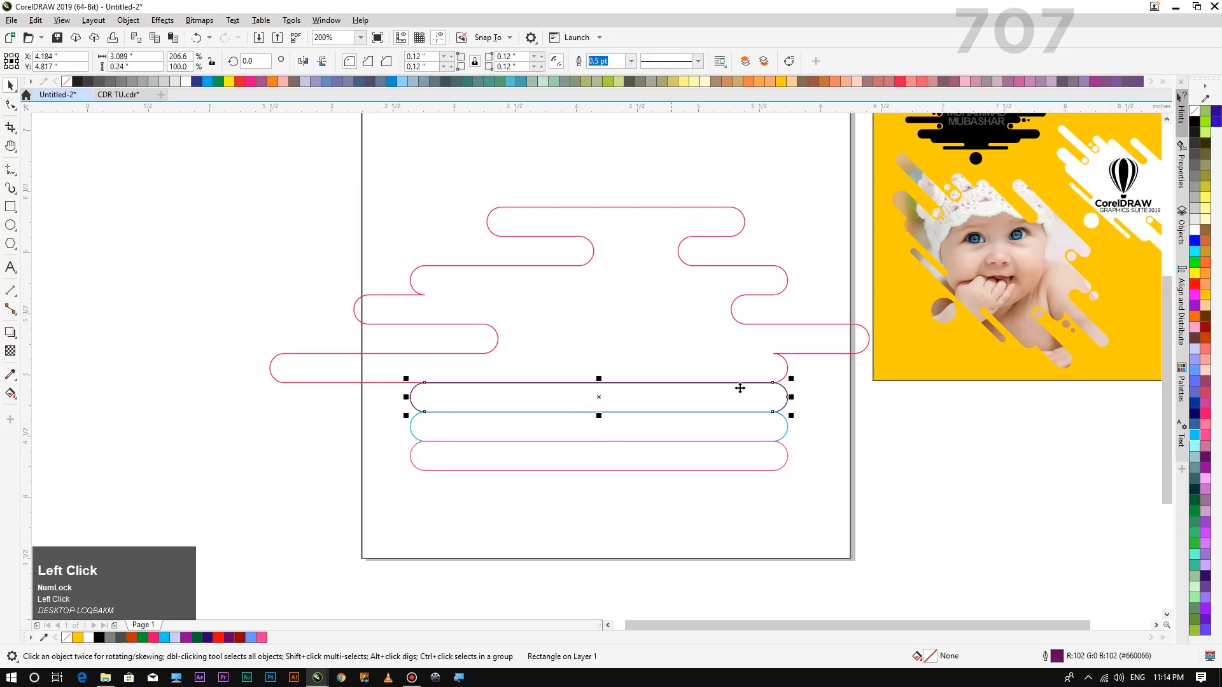
{"action": "right_click", "coordinate": [1206, 274]}
{"action": "left_click", "coordinate": [644, 536]}
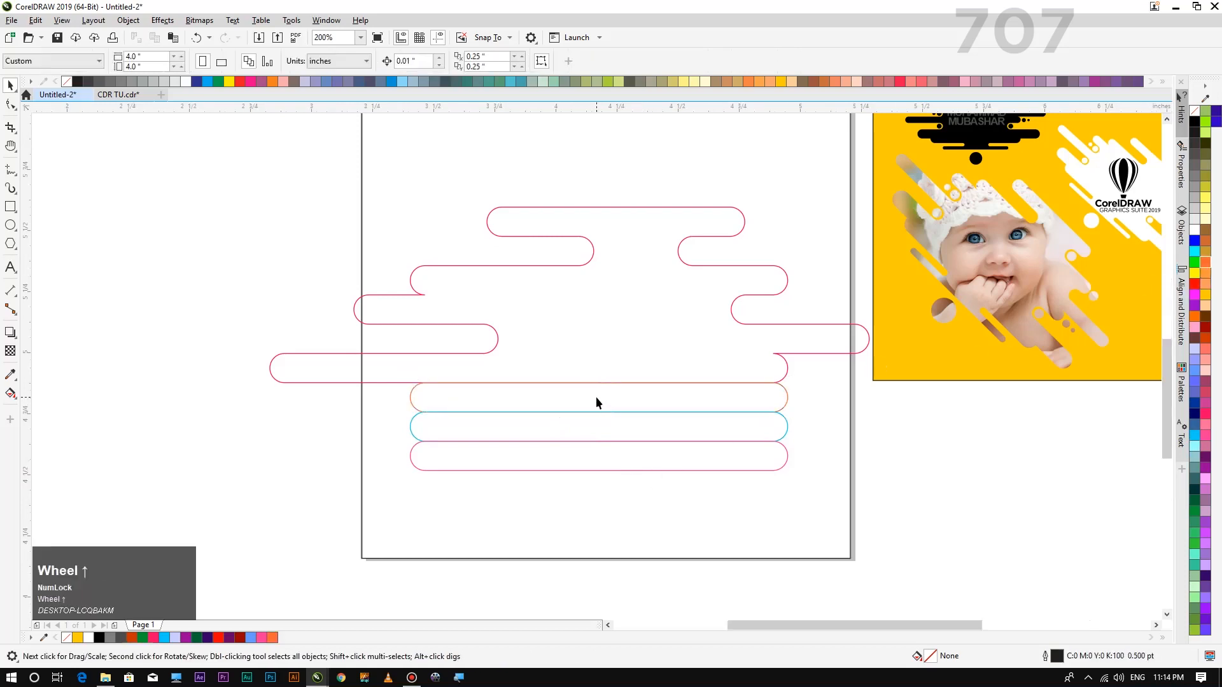
{"action": "scroll", "coordinate": [598, 396], "scroll_direction": "up", "scroll_amount": 3}
{"action": "left_click", "coordinate": [611, 393]}
{"action": "scroll", "coordinate": [622, 404], "scroll_direction": "down", "scroll_amount": 3}
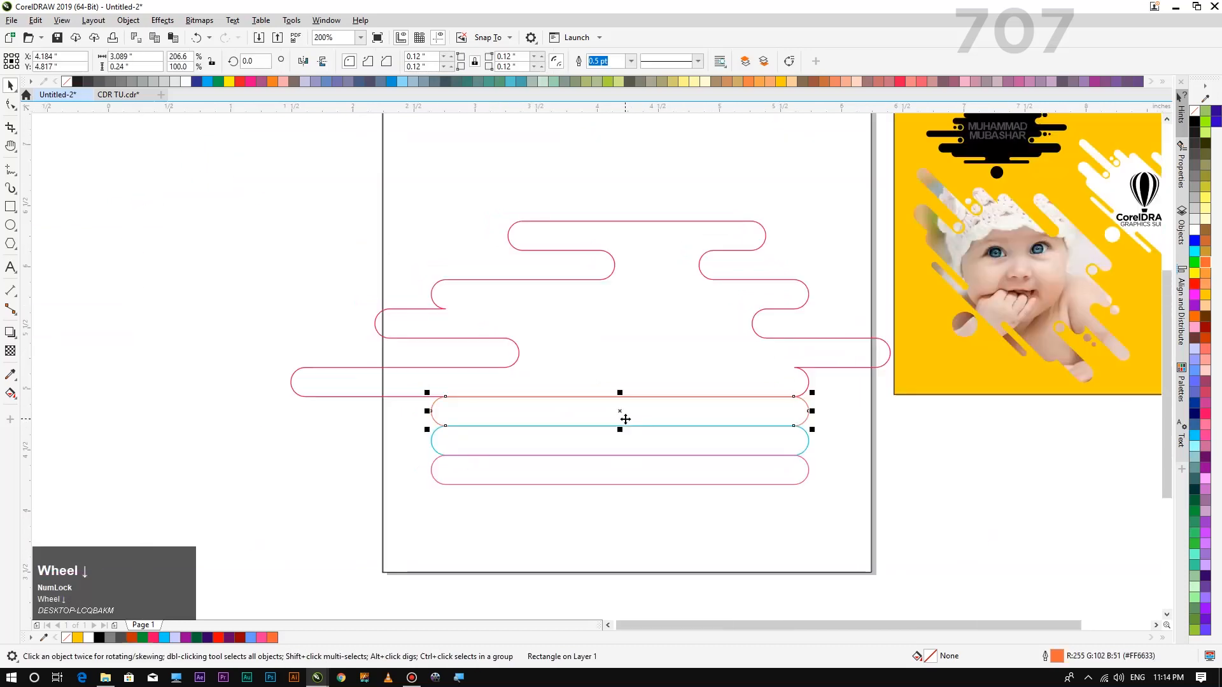
{"action": "left_click", "coordinate": [626, 451]}
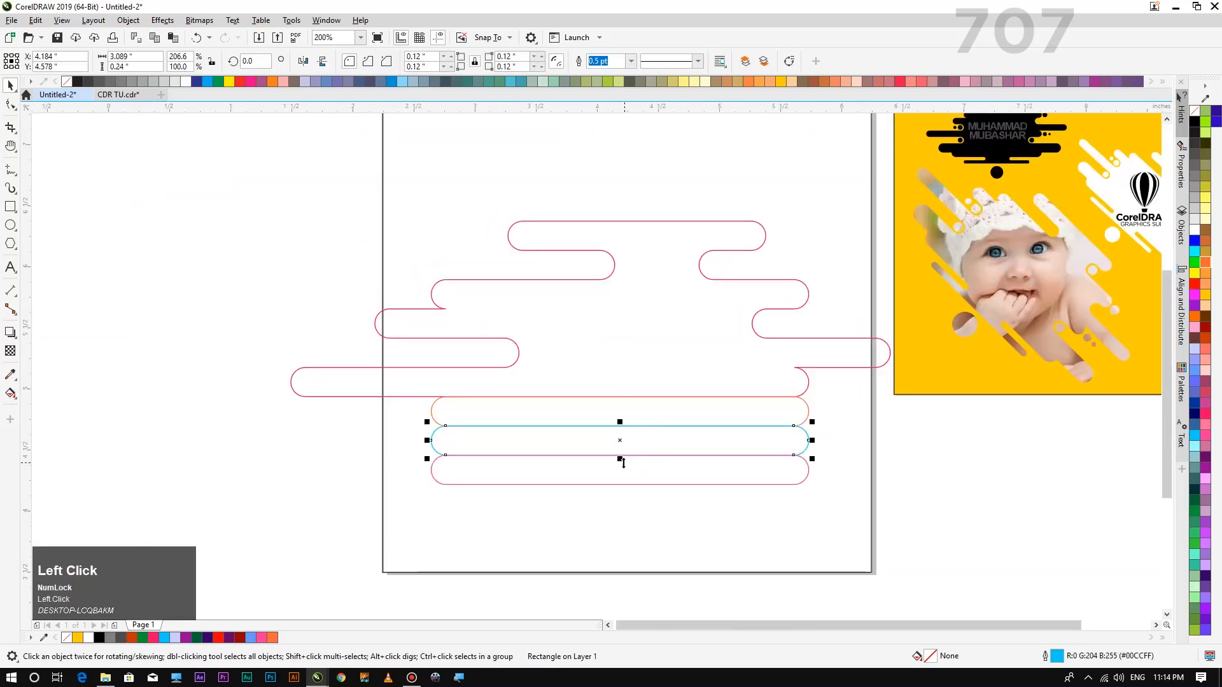
{"action": "left_click_drag", "start_coordinate": [622, 449], "coordinate": [619, 411]}
{"action": "right_click", "coordinate": [622, 414]}
{"action": "key", "text": "Delete"}
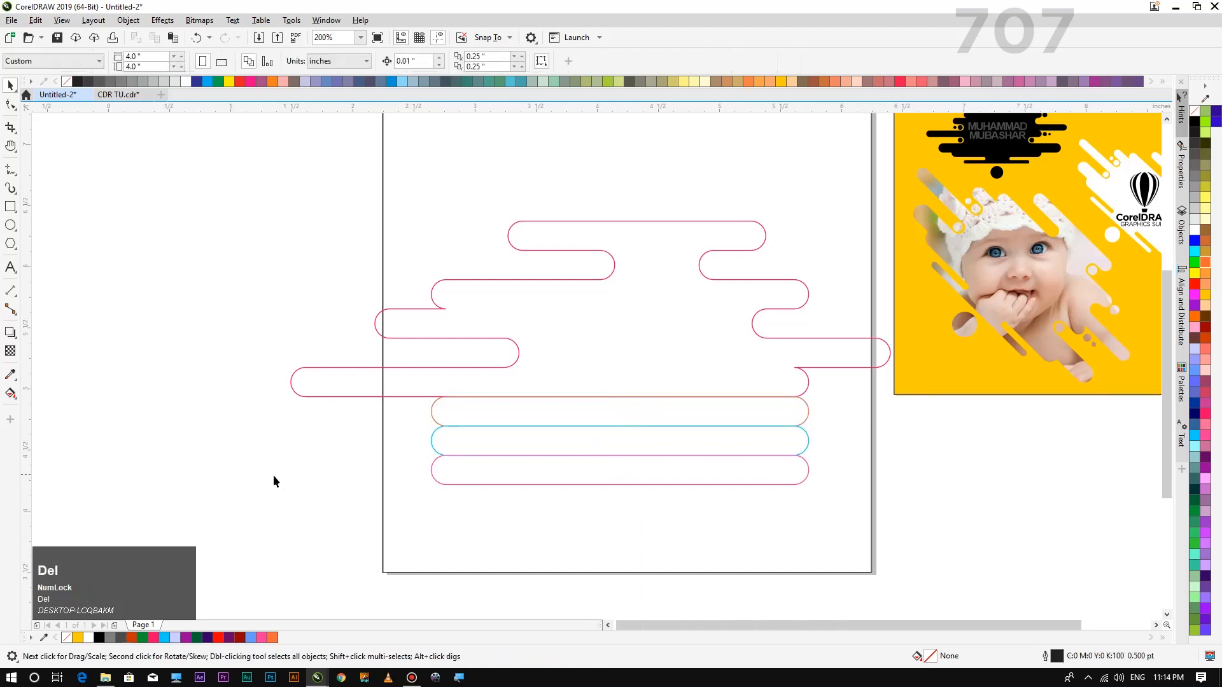
Weld the orange bar to the pink shape as its new lowest row
{"action": "left_click", "coordinate": [628, 397]}
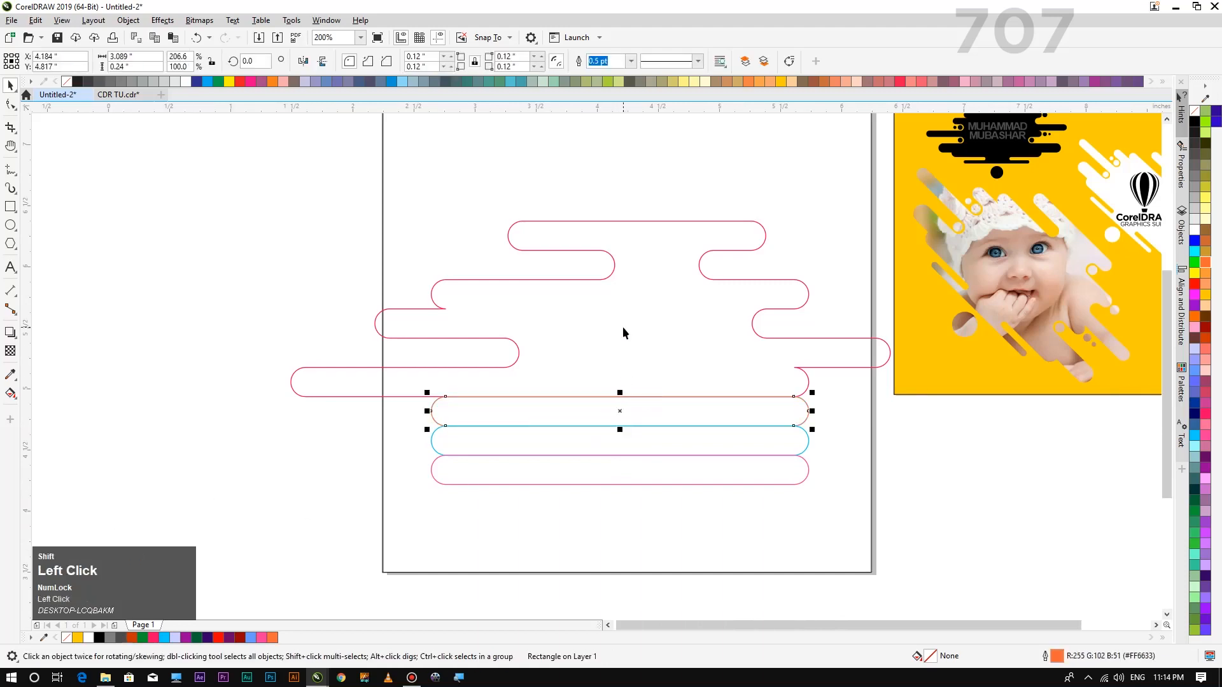
{"action": "left_click", "coordinate": [553, 221], "text": "shift"}
{"action": "left_click", "coordinate": [373, 61]}
{"action": "left_click", "coordinate": [170, 339]}
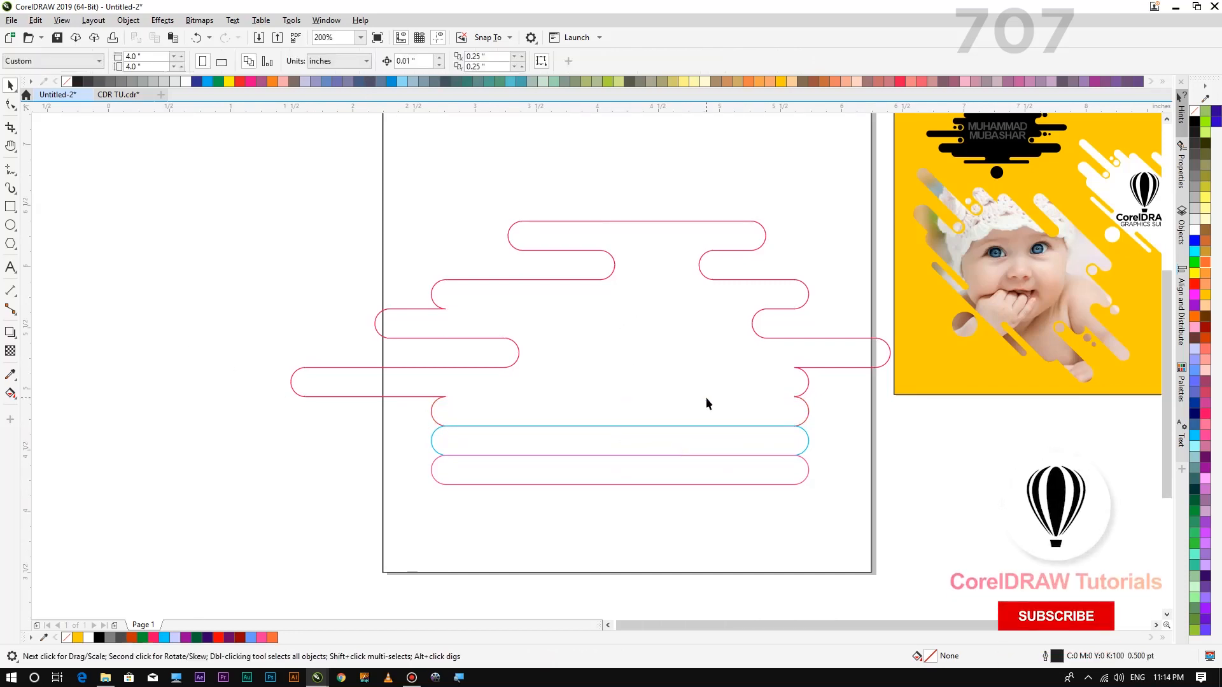
Mirror a copy of the light blue bar up onto the pink shape's lowest row and shift it right to X about 6.87 in
{"action": "left_click", "coordinate": [697, 454]}
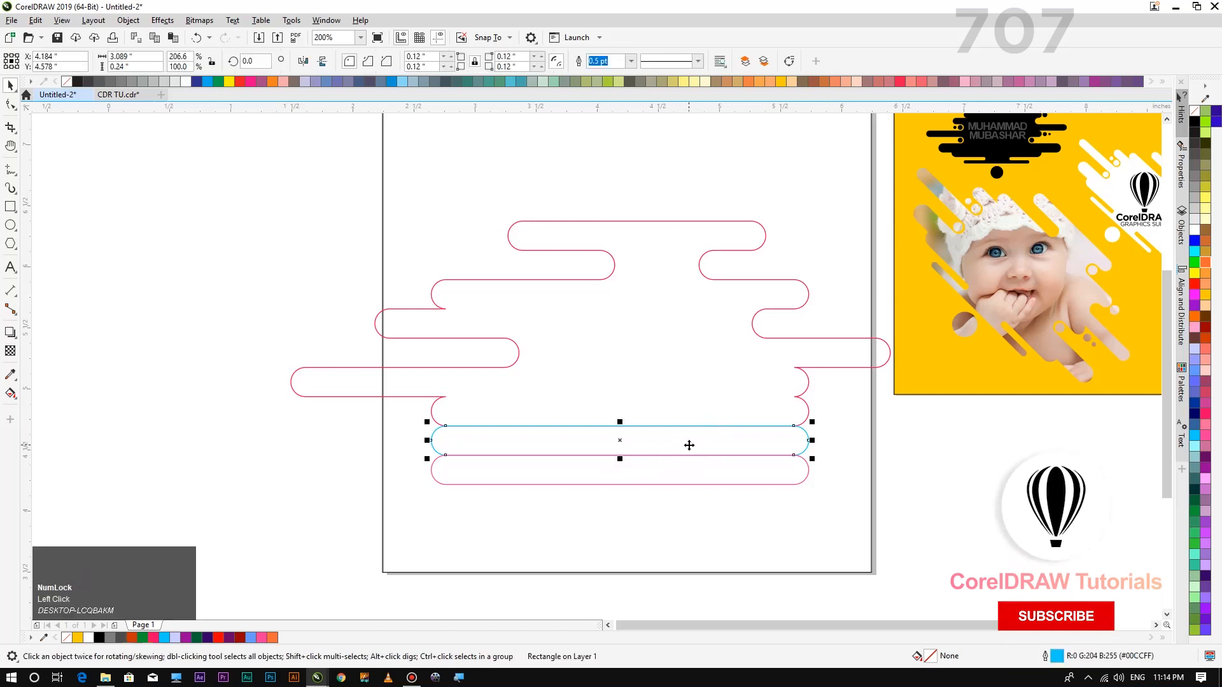
{"action": "left_click_drag", "start_coordinate": [620, 457], "coordinate": [895, 414]}
{"action": "right_click", "coordinate": [627, 420]}
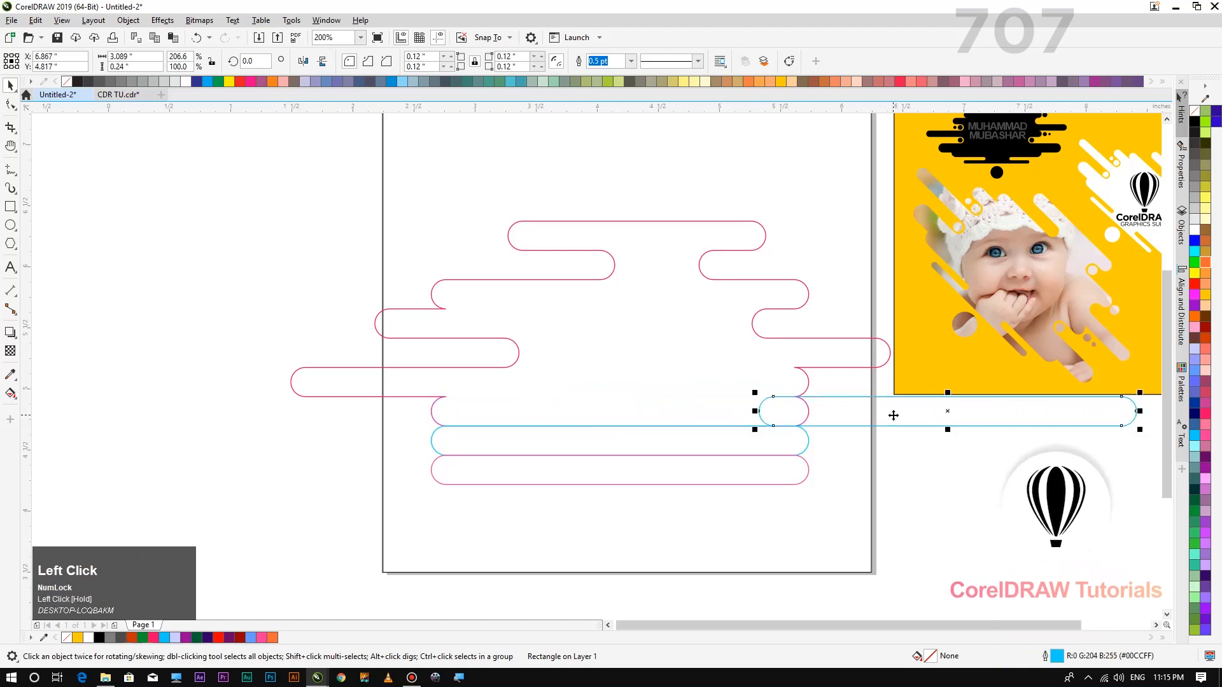
{"action": "left_click", "coordinate": [872, 415]}
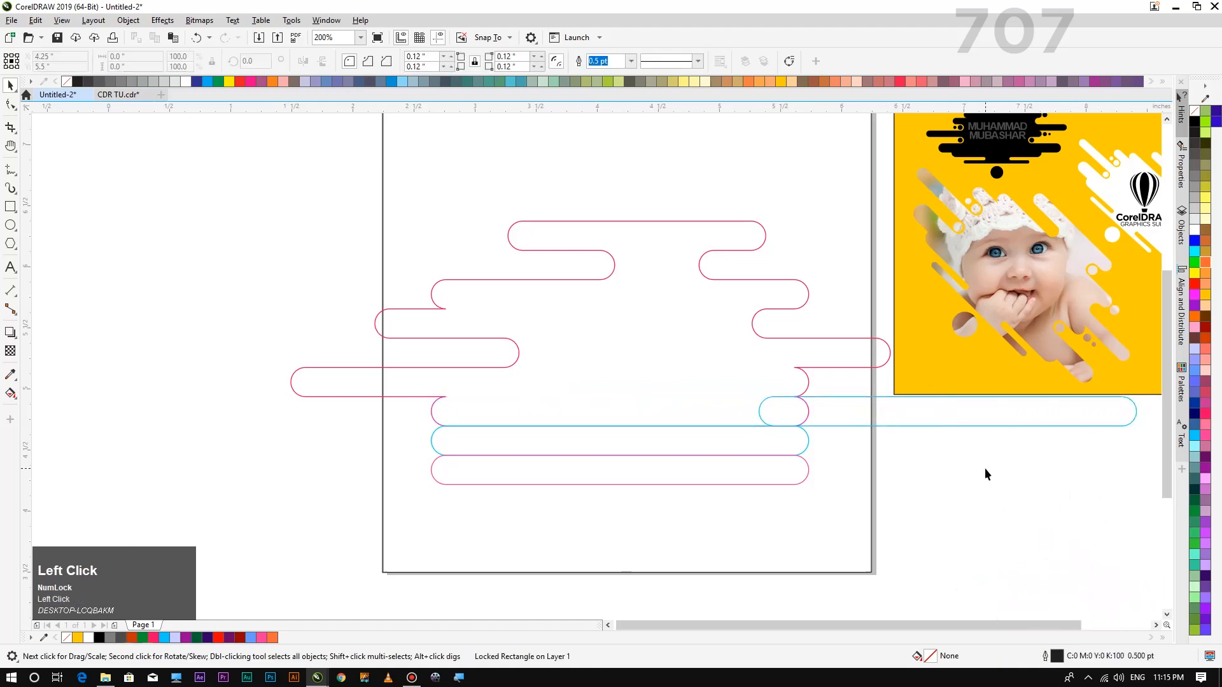
Copy the shifted light blue bar across to the left end of the same row, at X about 1.63 in
{"action": "left_click", "coordinate": [963, 411]}
{"action": "left_click_drag", "start_coordinate": [957, 412], "coordinate": [321, 457]}
{"action": "right_click", "coordinate": [321, 456]}
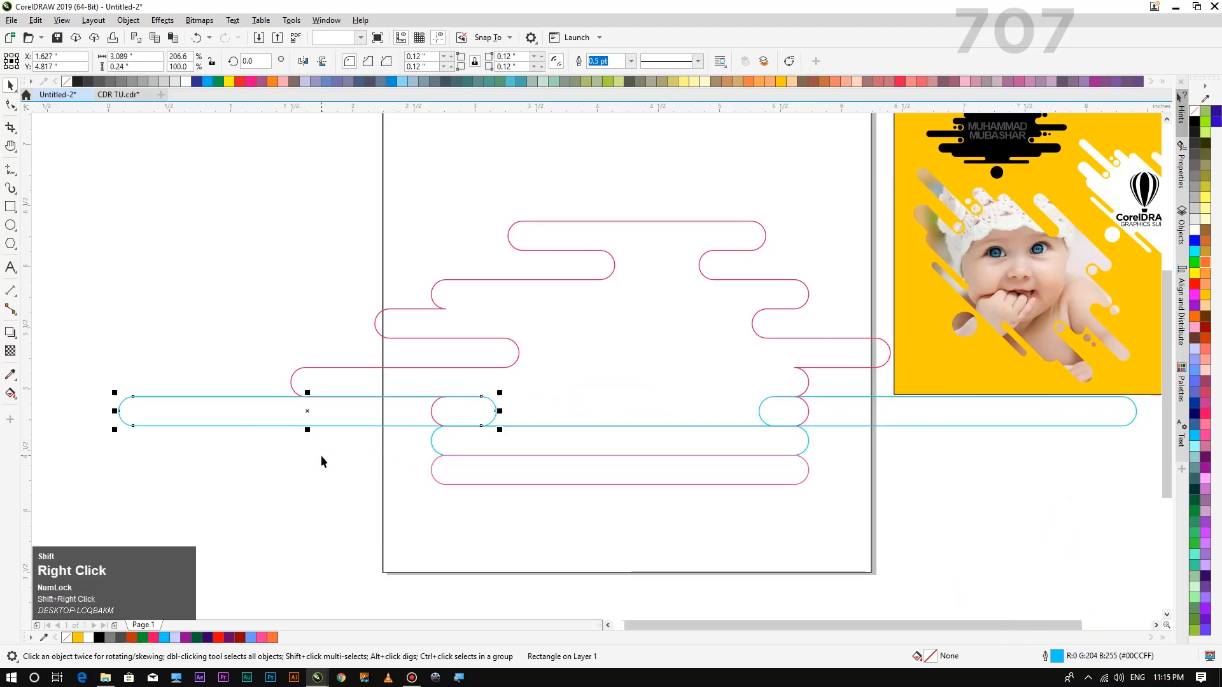
{"action": "left_click", "coordinate": [562, 420]}
Outline both overlapping light blue bars on the pink shape's lowest row in black
{"action": "left_click", "coordinate": [392, 408]}
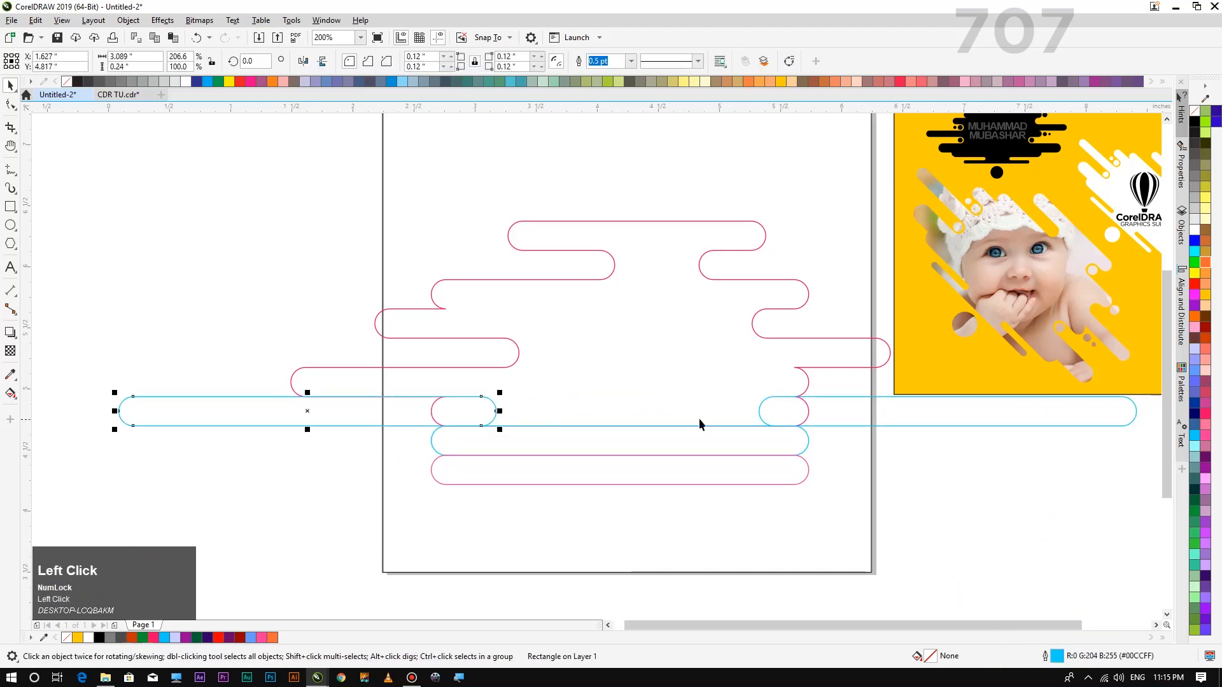
{"action": "left_click", "coordinate": [834, 408], "text": "shift"}
{"action": "right_click", "coordinate": [1195, 121]}
{"action": "left_click", "coordinate": [927, 412]}
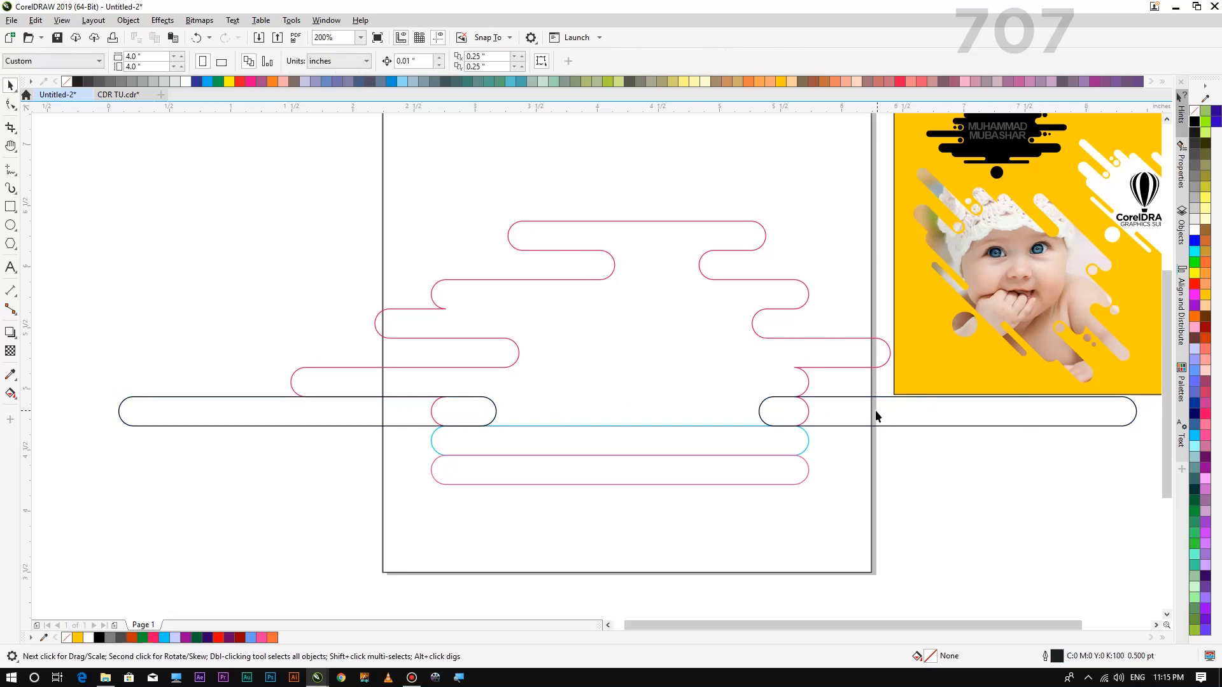
Nudge the left black bar right to X about 1.857 in, deeper into the pink shape's lowest row
{"action": "left_click", "coordinate": [320, 422]}
{"action": "key", "text": "Right"}
{"action": "key", "text": "Right"}
{"action": "key", "text": "Right"}
{"action": "key", "text": "Right"}
{"action": "key", "text": "Right"}
{"action": "key", "text": "Right"}
{"action": "key", "text": "Right"}
{"action": "key", "text": "Right"}
{"action": "key", "text": "Right"}
{"action": "key", "text": "Right"}
{"action": "key", "text": "Right"}
{"action": "key", "text": "Right"}
{"action": "key", "text": "Right"}
{"action": "key", "text": "Right"}
{"action": "key", "text": "Right"}
{"action": "key", "text": "Right"}
{"action": "key", "text": "Right"}
{"action": "key", "text": "Right"}
{"action": "key", "text": "Right"}
{"action": "key", "text": "Right"}
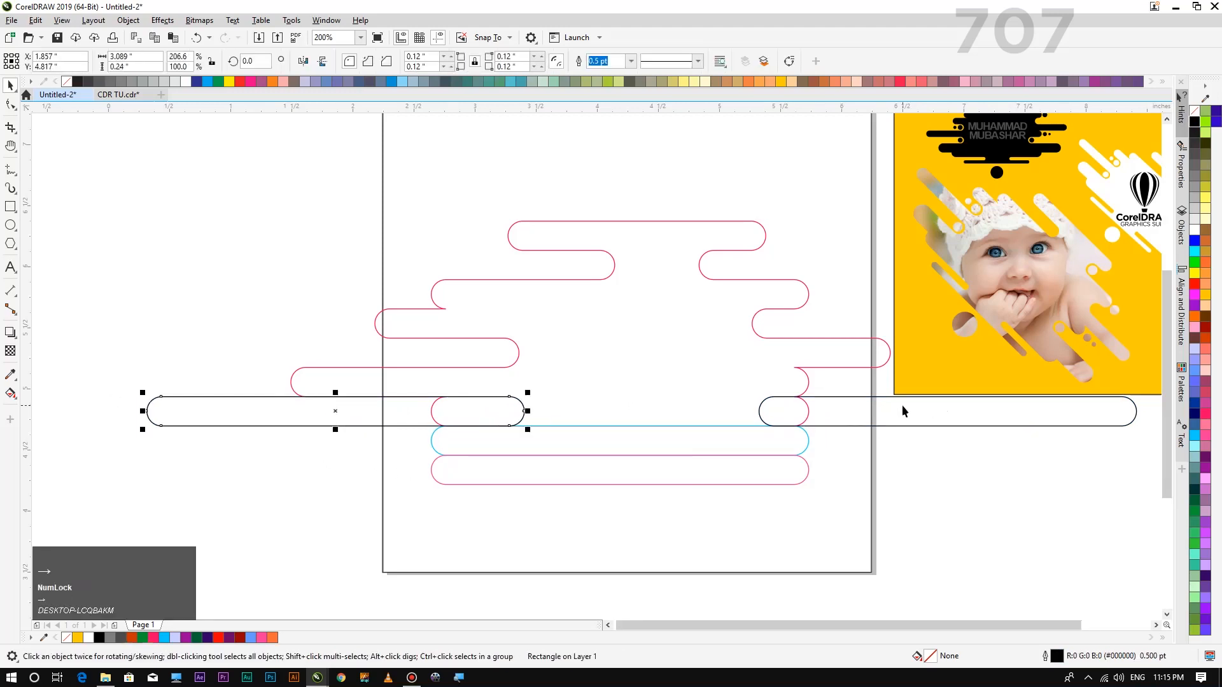
Nudge the right black bar left to X about 6.787 in, deeper into the pink shape's lowest row
{"action": "left_click", "coordinate": [903, 410]}
{"action": "key", "text": "Left"}
{"action": "key", "text": "Left"}
{"action": "key", "text": "Left"}
{"action": "key", "text": "Left"}
{"action": "key", "text": "Left"}
{"action": "key", "text": "Left"}
{"action": "key", "text": "Left"}
{"action": "key", "text": "Left"}
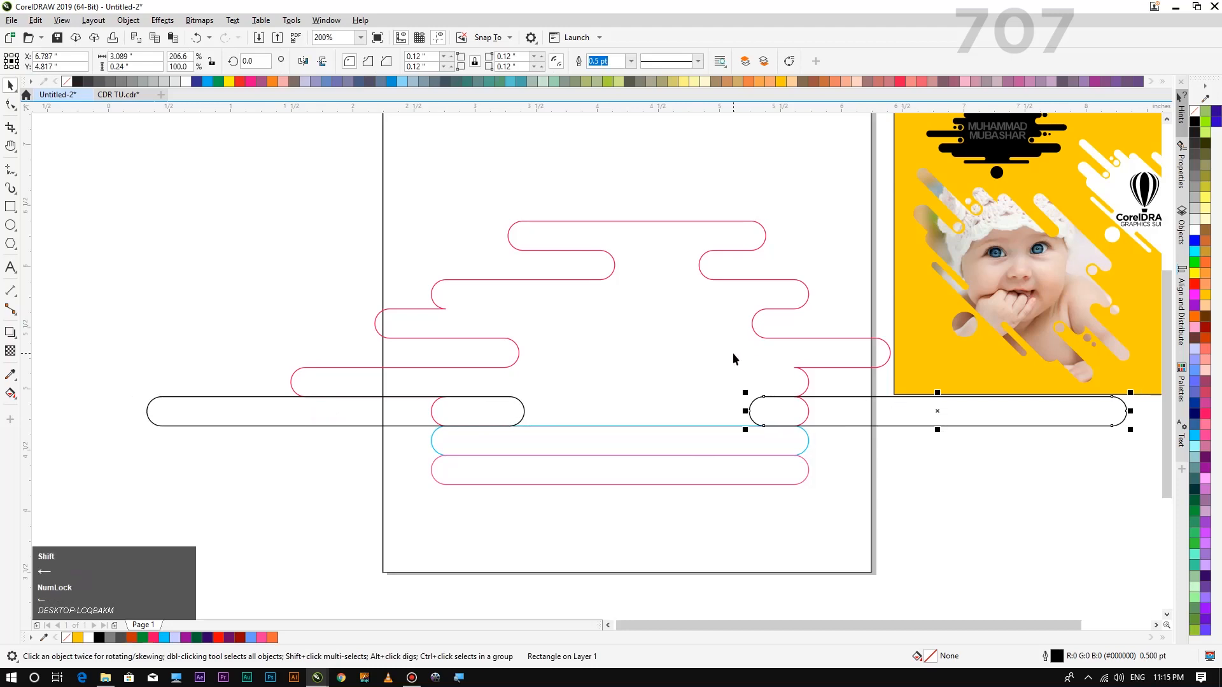
Trim a rounded notch into the right end of the pink shape's lowest row with the right black bar, and delete the bar
{"action": "left_click", "coordinate": [640, 221], "text": "shift"}
{"action": "left_click", "coordinate": [391, 63]}
{"action": "left_click", "coordinate": [582, 297]}
{"action": "left_click", "coordinate": [1014, 426]}
{"action": "key", "text": "Delete"}
Trim a rounded notch into the left end of the pink shape's lowest row with the left black bar, and delete the bar
{"action": "left_click", "coordinate": [345, 426]}
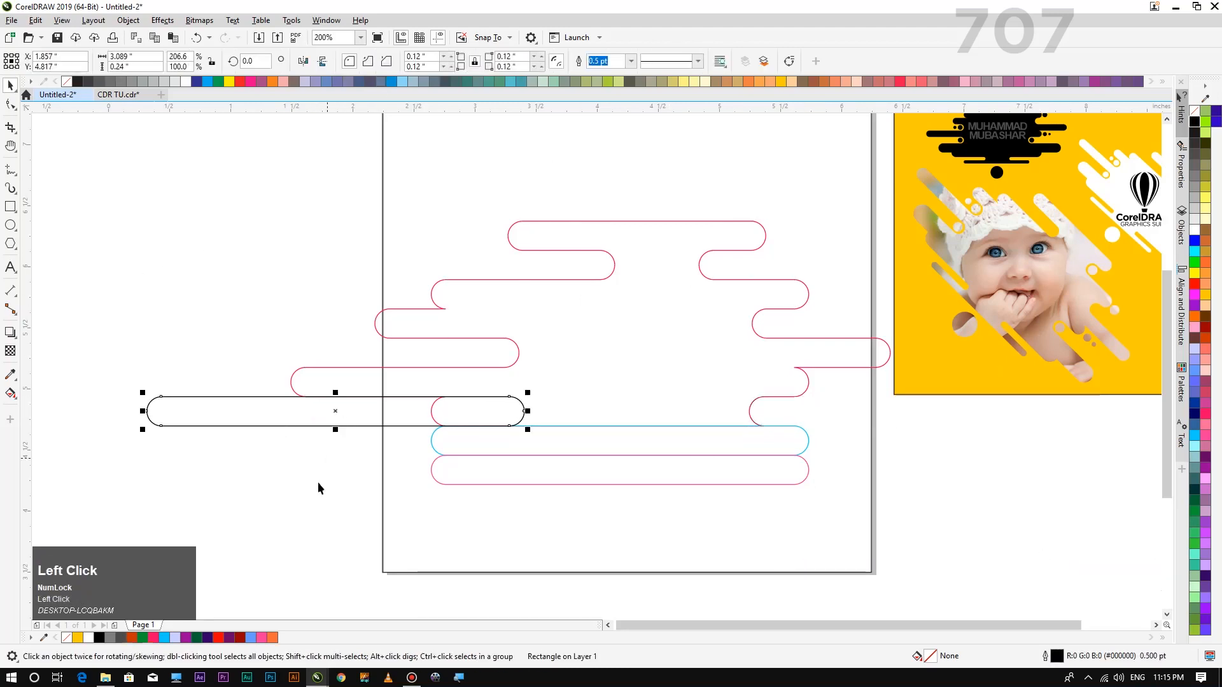
{"action": "left_click", "coordinate": [518, 352], "text": "shift"}
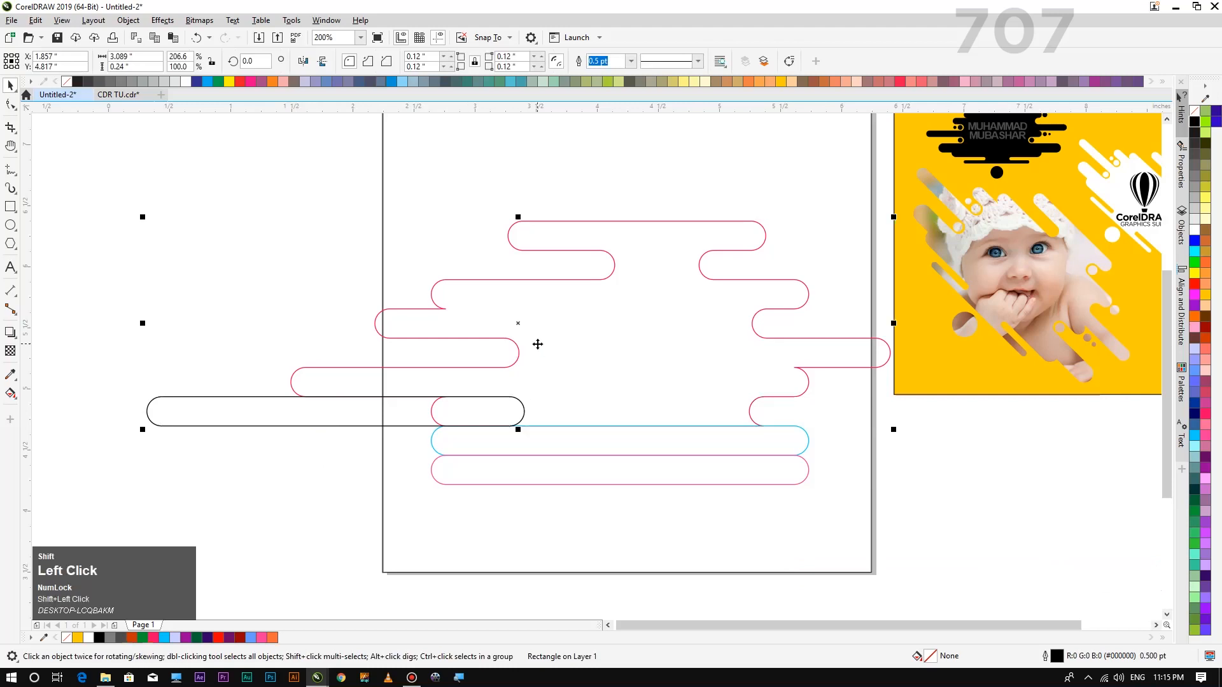
{"action": "left_click", "coordinate": [391, 62]}
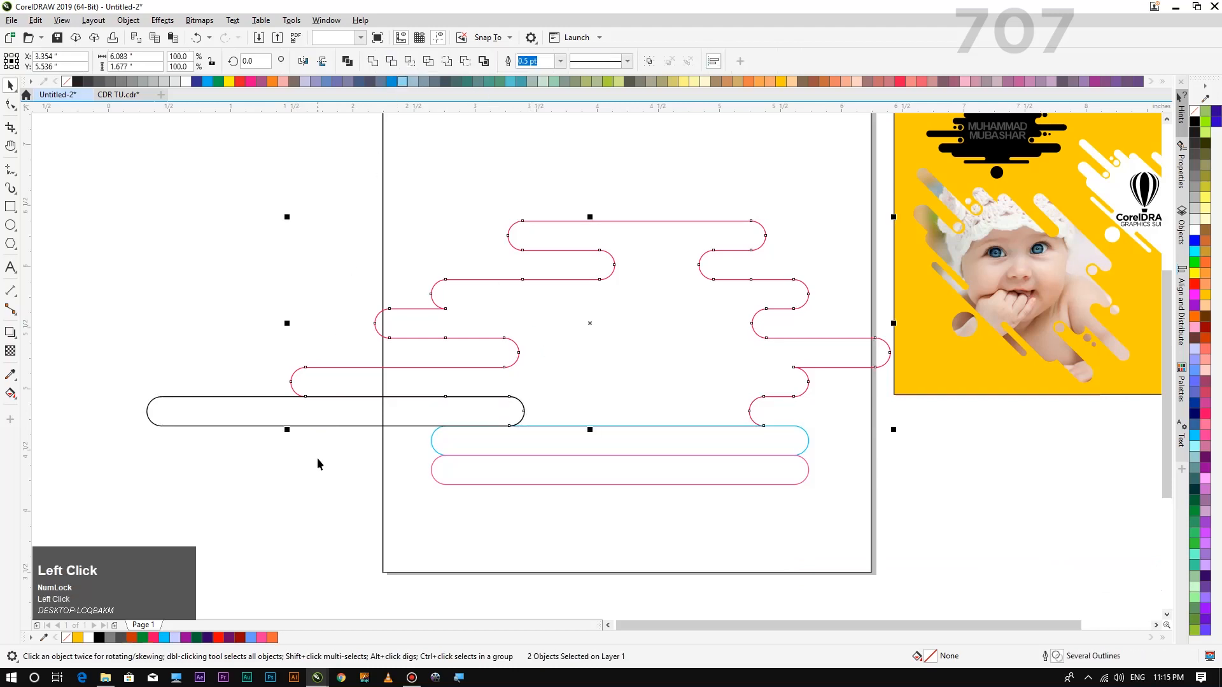
{"action": "key", "text": "Delete"}
{"action": "key", "text": "ctrl+z"}
{"action": "left_click", "coordinate": [194, 425]}
{"action": "key", "text": "Delete"}
Widen the light blue bar below the pink shape evenly on both sides to about 4.152 in
{"action": "scroll", "coordinate": [517, 417], "scroll_direction": "down", "scroll_amount": 2}
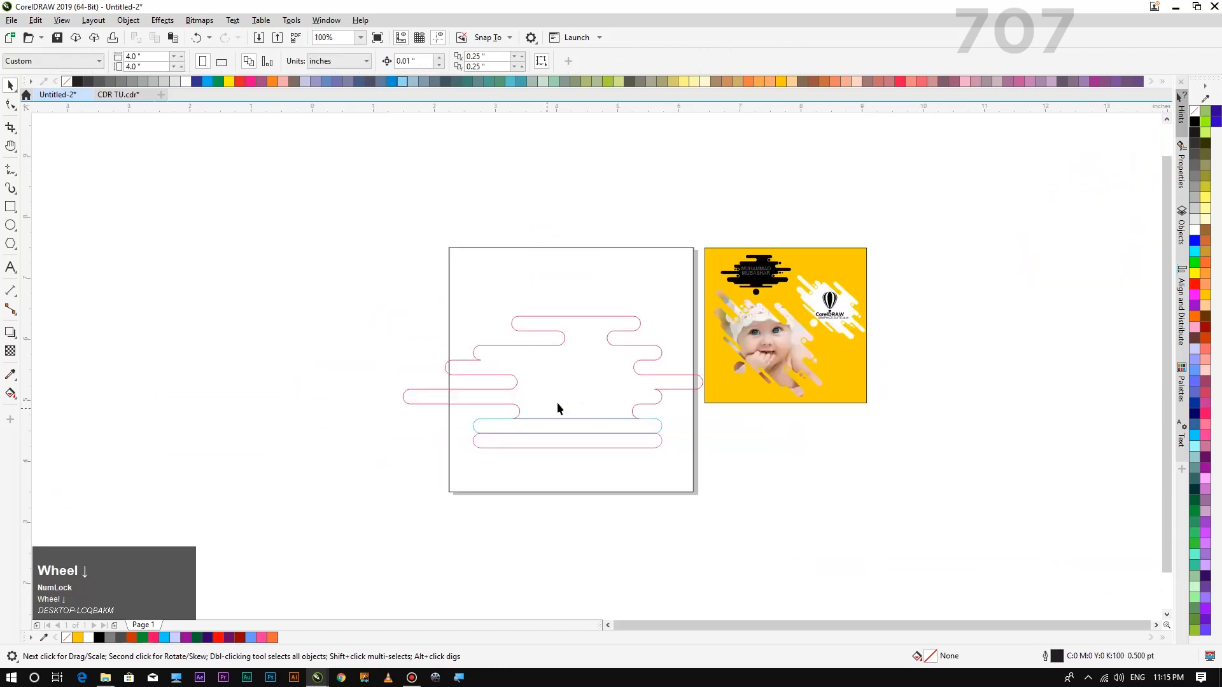
{"action": "scroll", "coordinate": [583, 392], "scroll_direction": "up", "scroll_amount": 2}
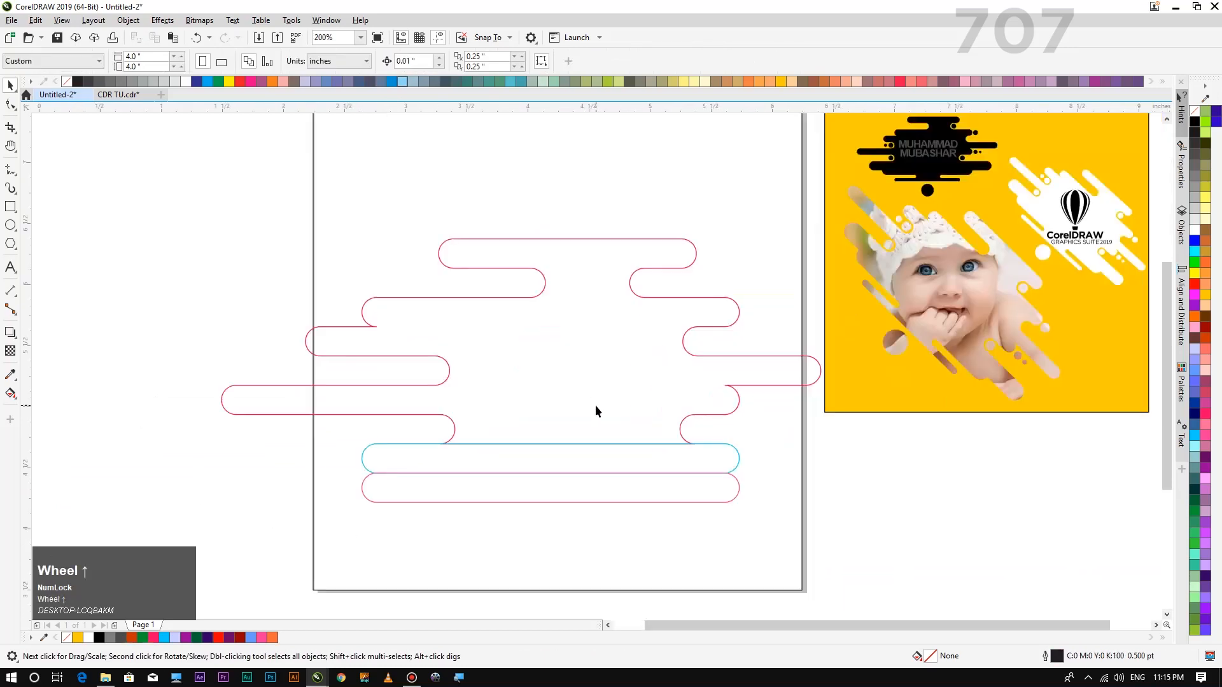
{"action": "left_click", "coordinate": [559, 468]}
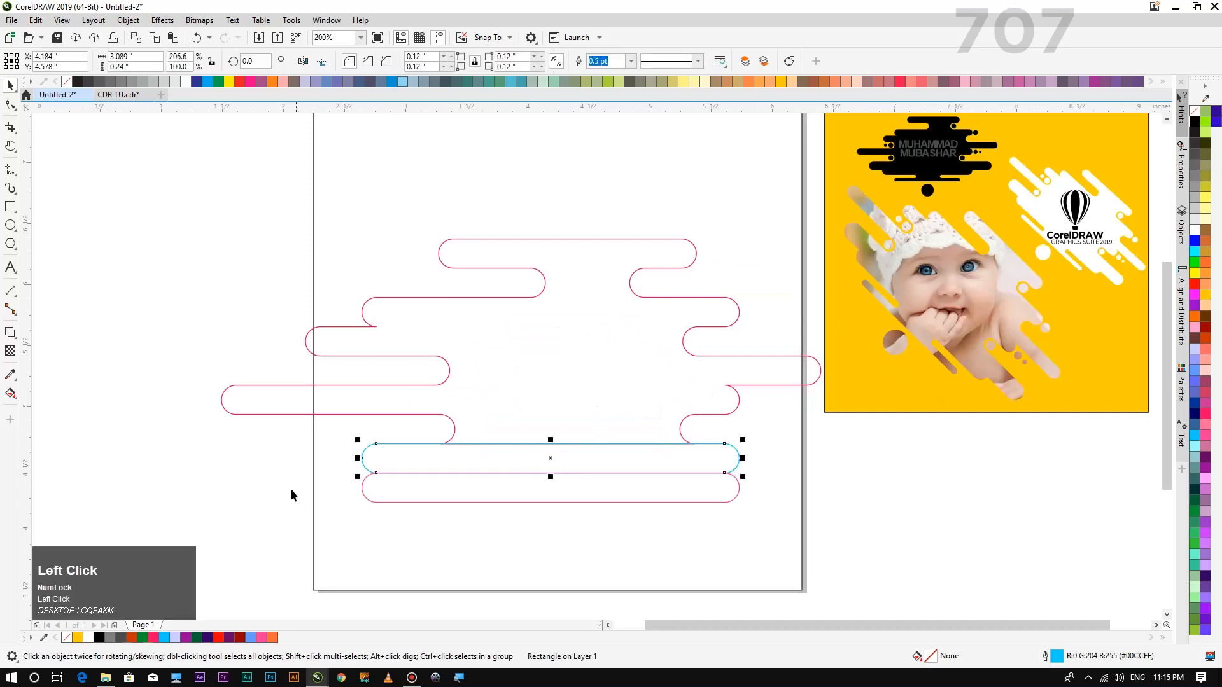
{"action": "left_click_drag", "start_coordinate": [357, 458], "coordinate": [293, 468]}
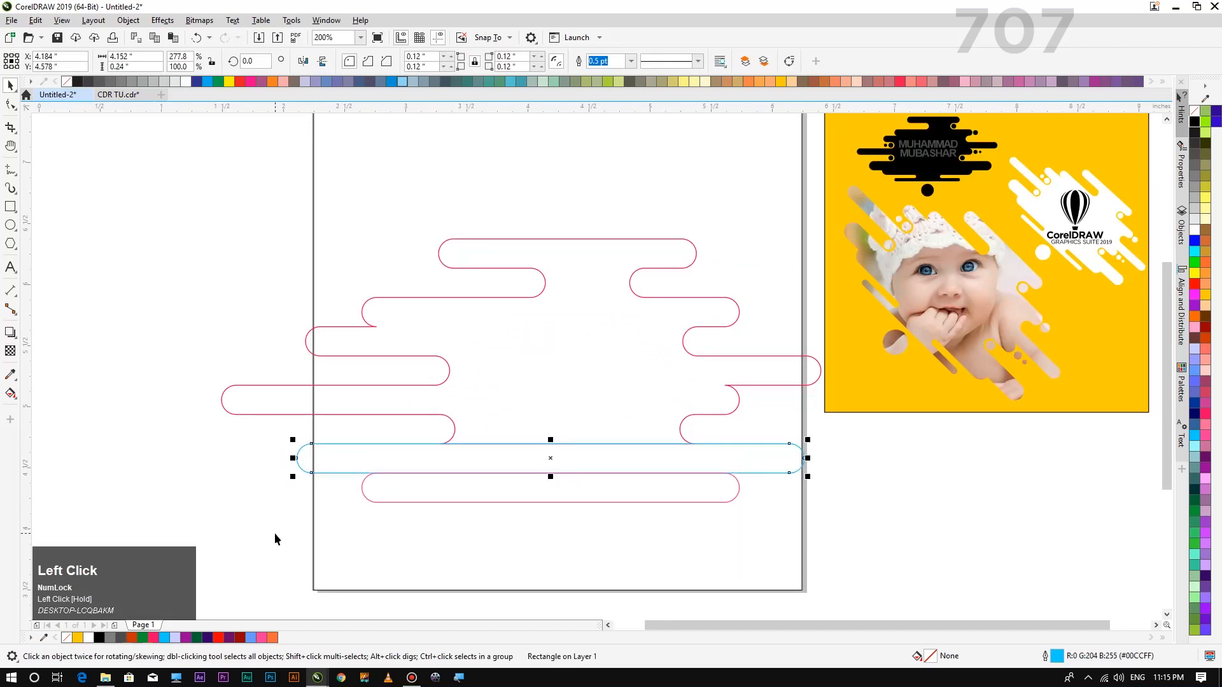
{"action": "scroll", "coordinate": [455, 456], "scroll_direction": "down", "scroll_amount": 1}
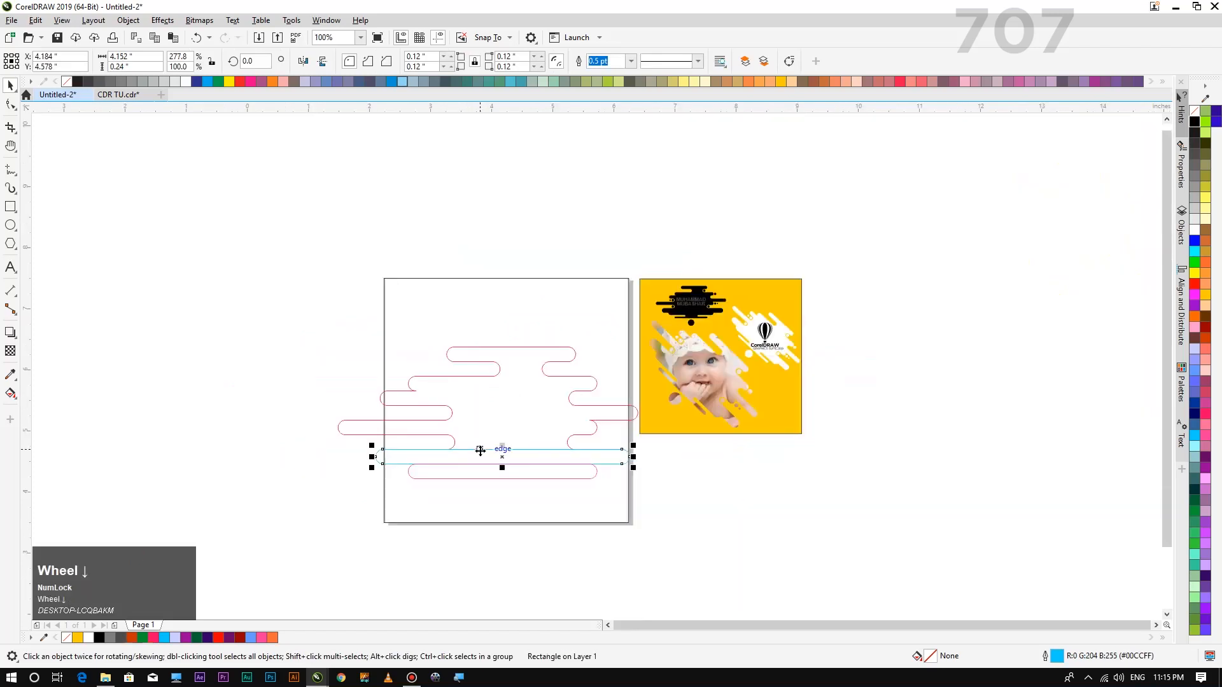
{"action": "scroll", "coordinate": [480, 451], "scroll_direction": "up", "scroll_amount": 1}
Outline the bottom pink bar, directly below the light blue one, in green
{"action": "key", "text": "shift"}
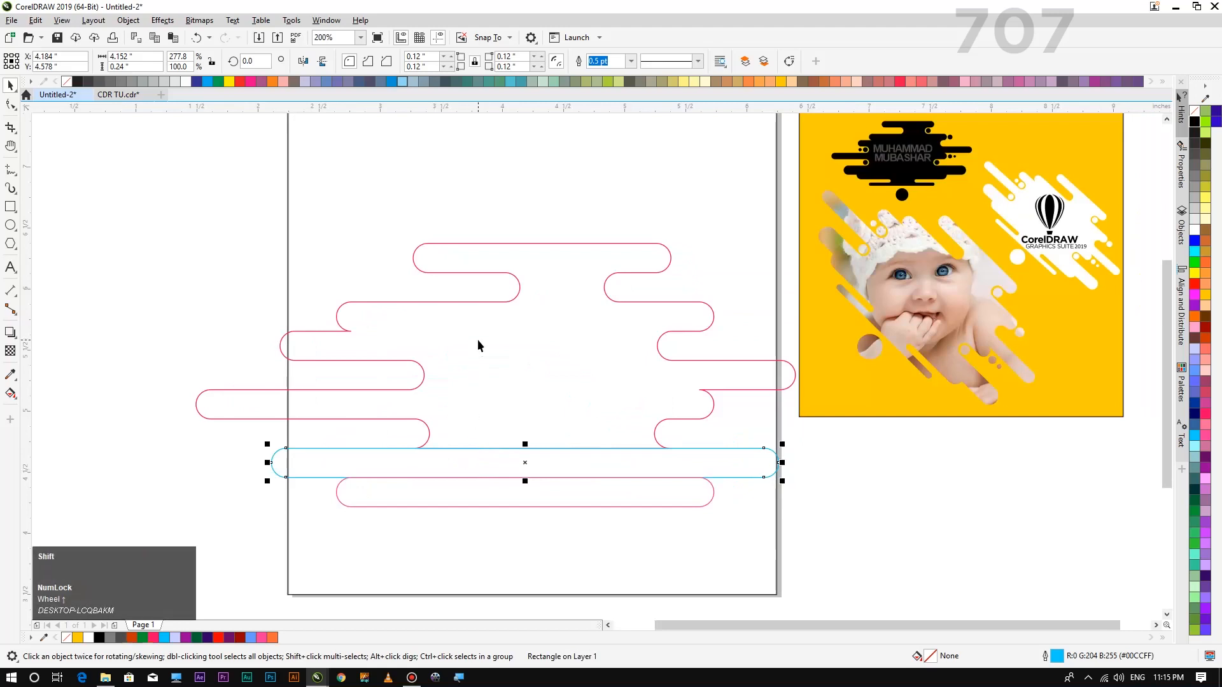
{"action": "left_click", "coordinate": [528, 506]}
{"action": "right_click", "coordinate": [1195, 517]}
{"action": "left_click", "coordinate": [801, 475]}
Weld the widened light blue bar to the pink shape as its new lowest row
{"action": "left_click", "coordinate": [768, 457]}
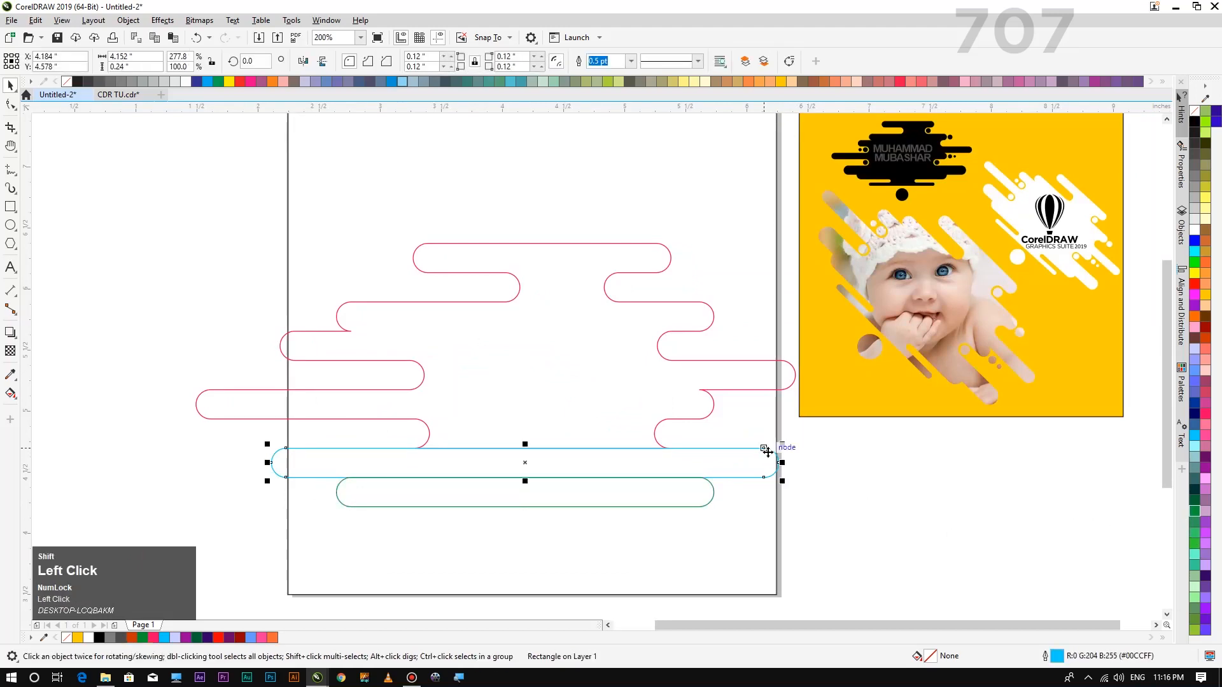
{"action": "left_click", "coordinate": [603, 290], "text": "shift"}
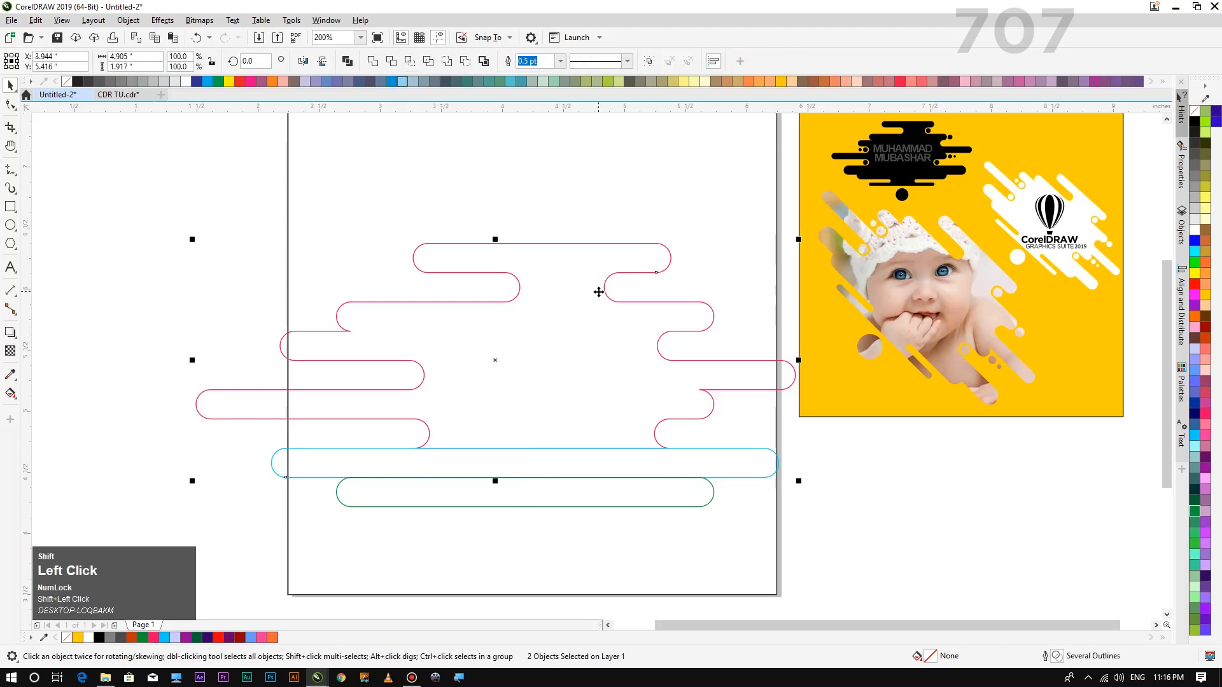
{"action": "left_click", "coordinate": [372, 60]}
{"action": "left_click", "coordinate": [123, 255]}
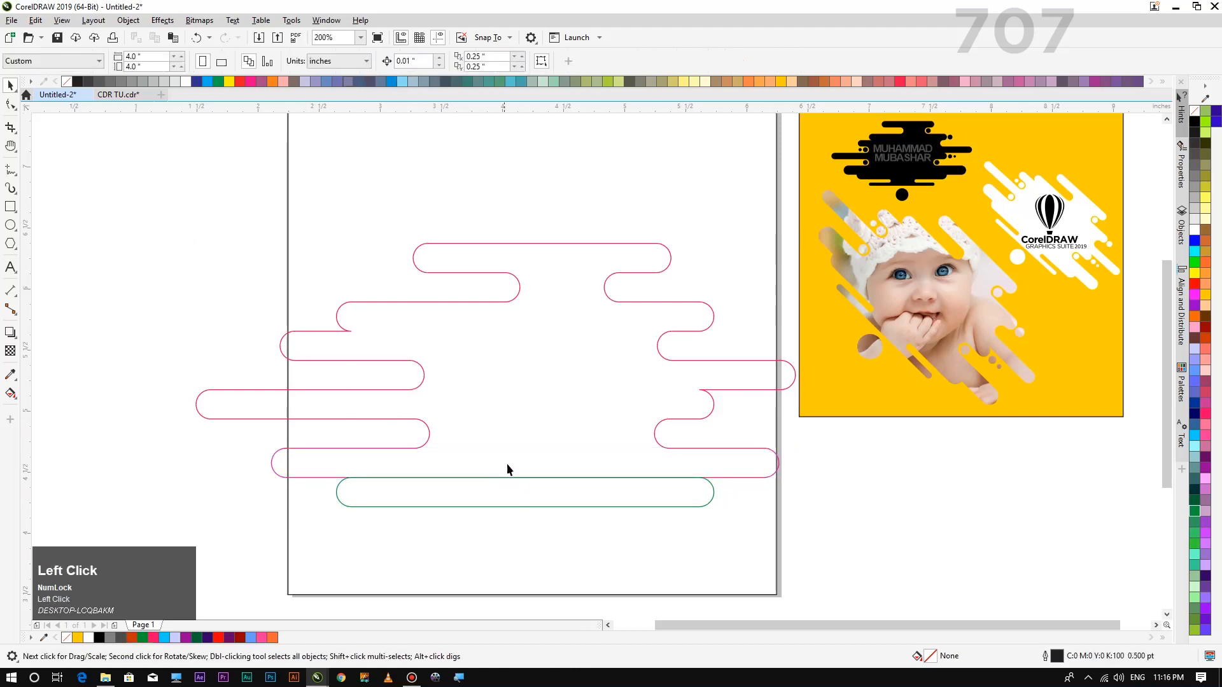
Move the green bar straight up to Y about 4.458 in, so its upper half overlaps the pink shape's lowest row
{"action": "scroll", "coordinate": [479, 503], "scroll_direction": "down", "scroll_amount": 4}
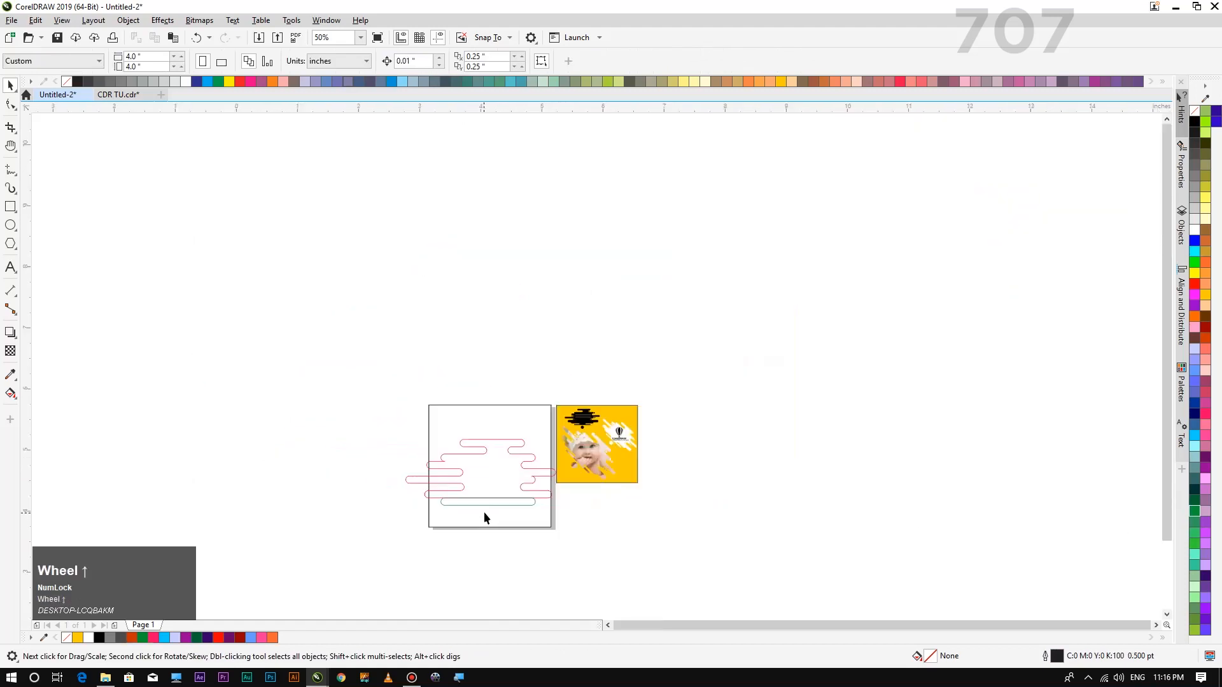
{"action": "scroll", "coordinate": [491, 503], "scroll_direction": "up", "scroll_amount": 4}
{"action": "left_click", "coordinate": [497, 481]}
{"action": "scroll", "coordinate": [491, 480], "scroll_direction": "up", "scroll_amount": 3}
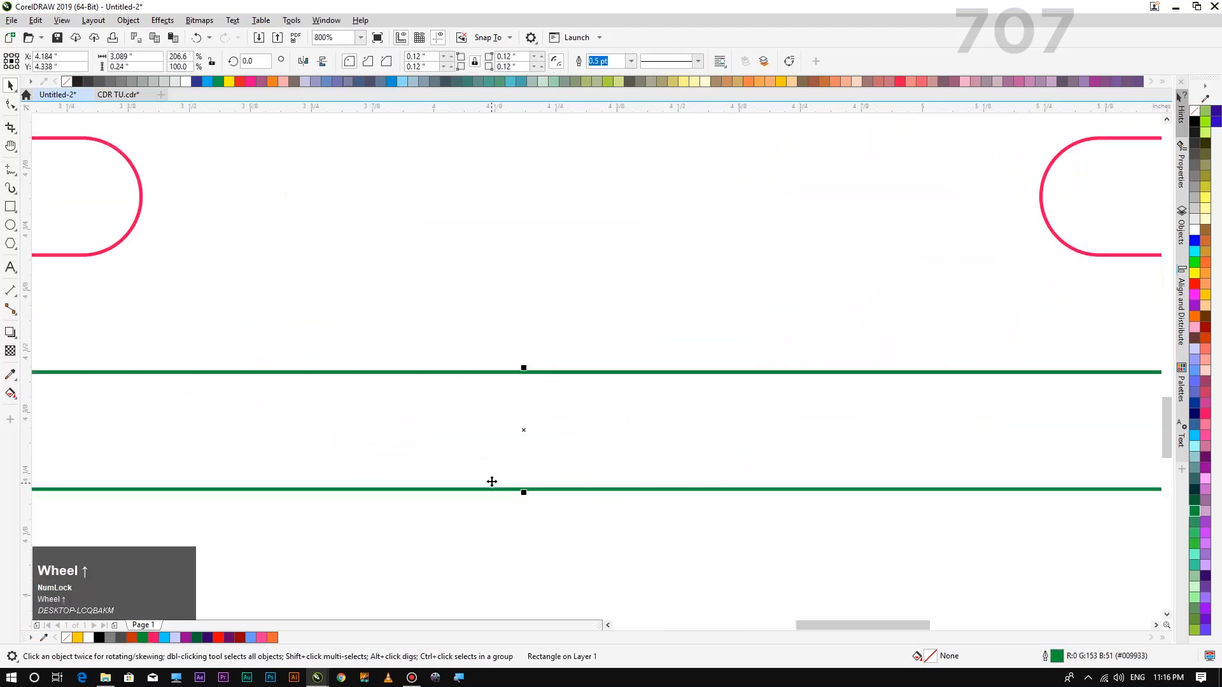
{"action": "left_click_drag", "start_coordinate": [521, 429], "coordinate": [526, 374]}
{"action": "scroll", "coordinate": [526, 374], "scroll_direction": "down", "scroll_amount": 3}
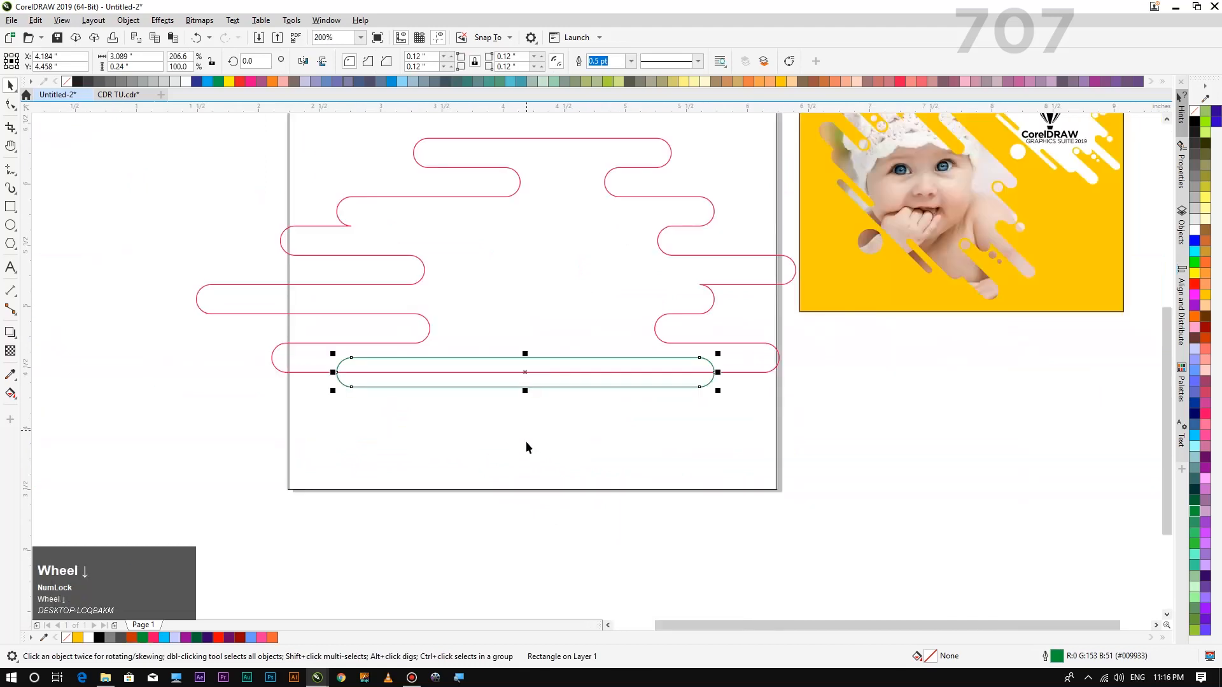
{"action": "left_click", "coordinate": [526, 447]}
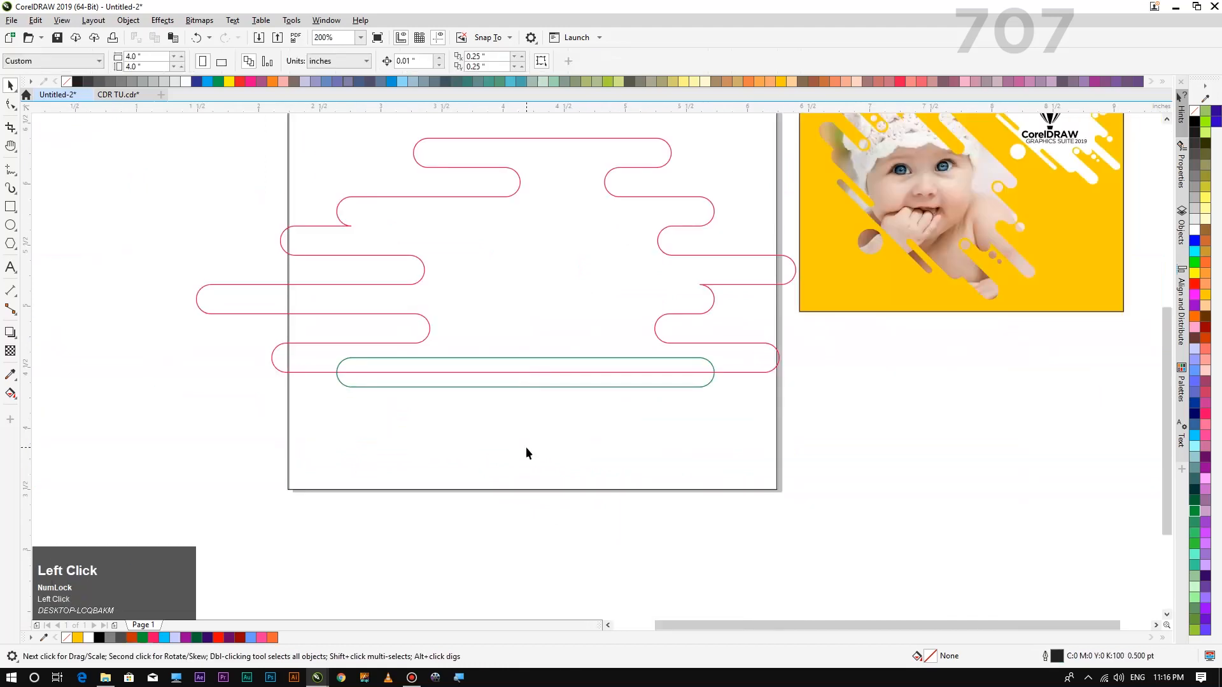
Duplicate the green bar straight down so the copy sits directly beneath it at Y about 4.218 in
{"action": "scroll", "coordinate": [529, 394], "scroll_direction": "down", "scroll_amount": 1}
{"action": "scroll", "coordinate": [528, 393], "scroll_direction": "up", "scroll_amount": 1}
{"action": "left_click", "coordinate": [528, 390]}
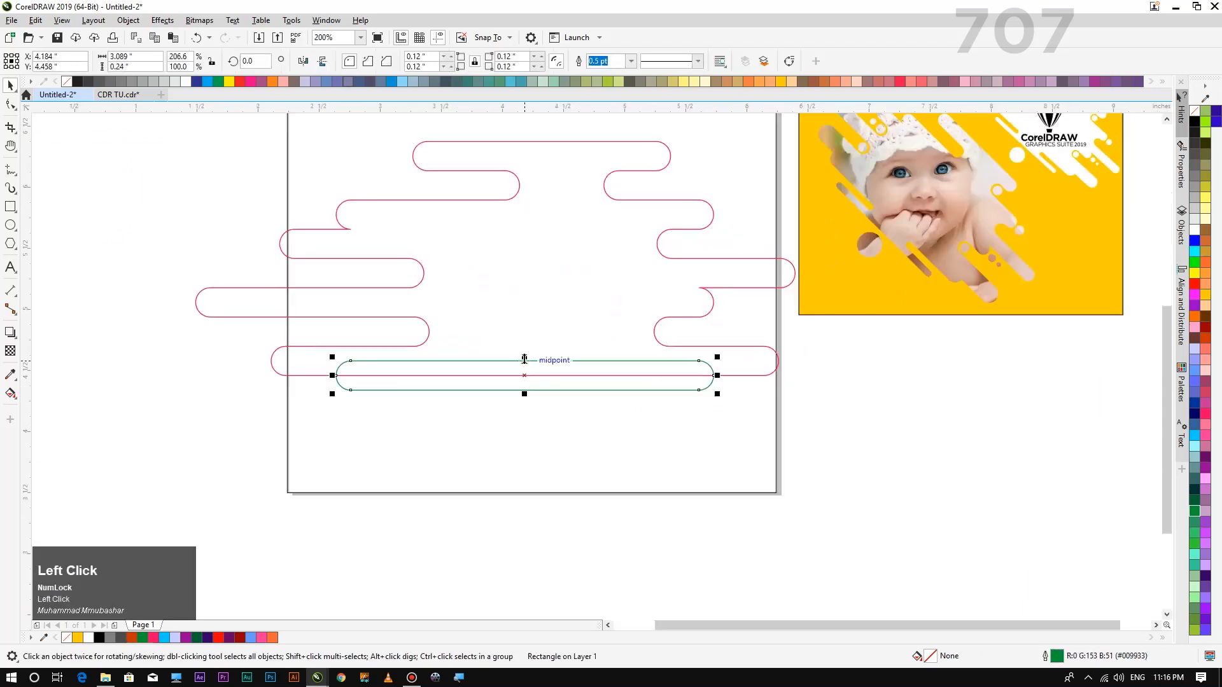
{"action": "left_click_drag", "start_coordinate": [524, 359], "coordinate": [524, 403]}
{"action": "right_click", "coordinate": [524, 403], "text": "ctrl"}
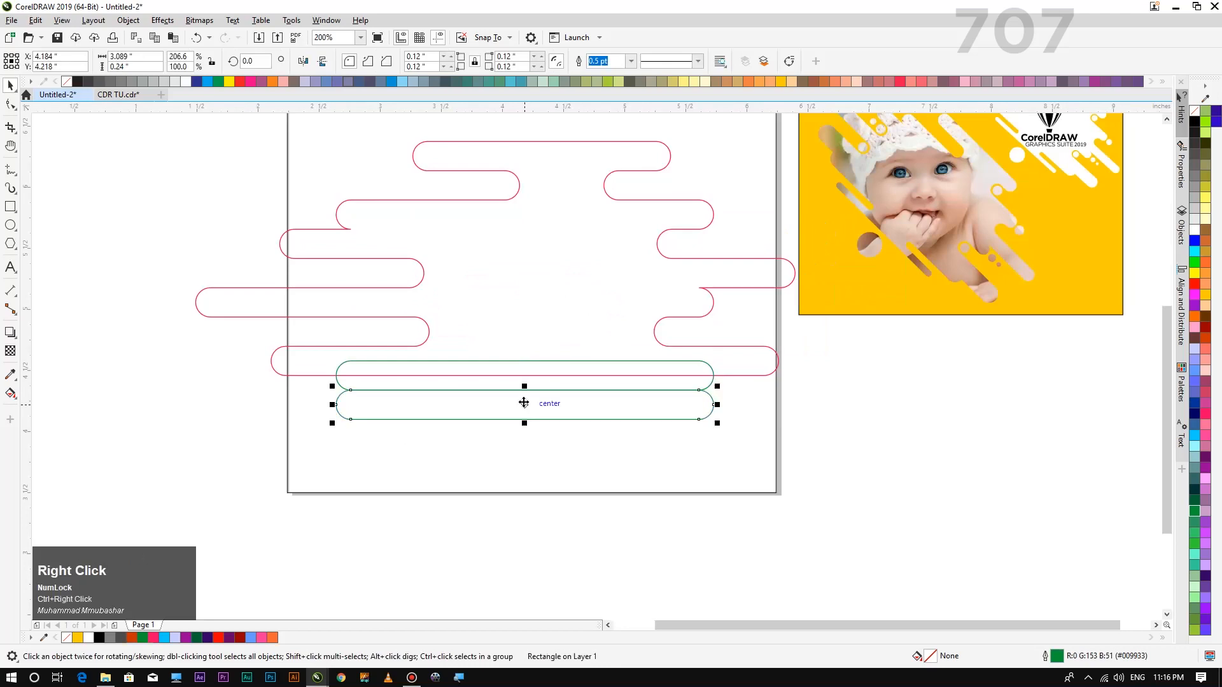
{"action": "scroll", "coordinate": [524, 403], "scroll_direction": "up", "scroll_amount": 2}
{"action": "scroll", "coordinate": [522, 403], "scroll_direction": "down", "scroll_amount": 1}
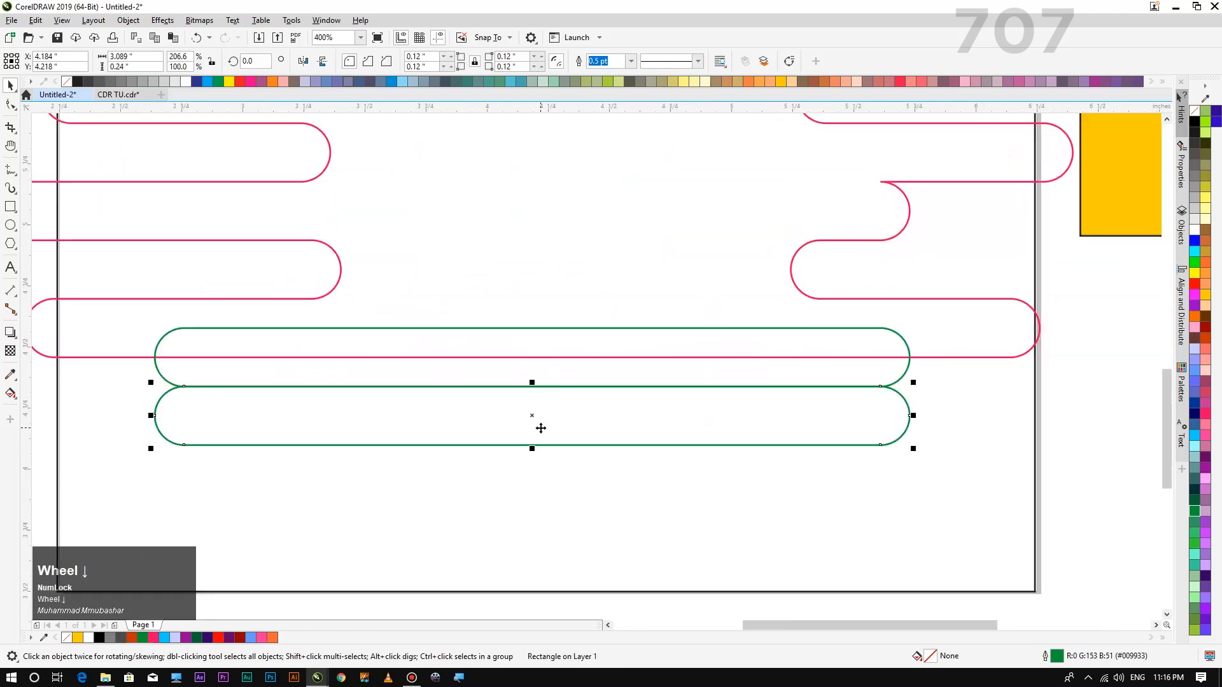
{"action": "left_click", "coordinate": [491, 501]}
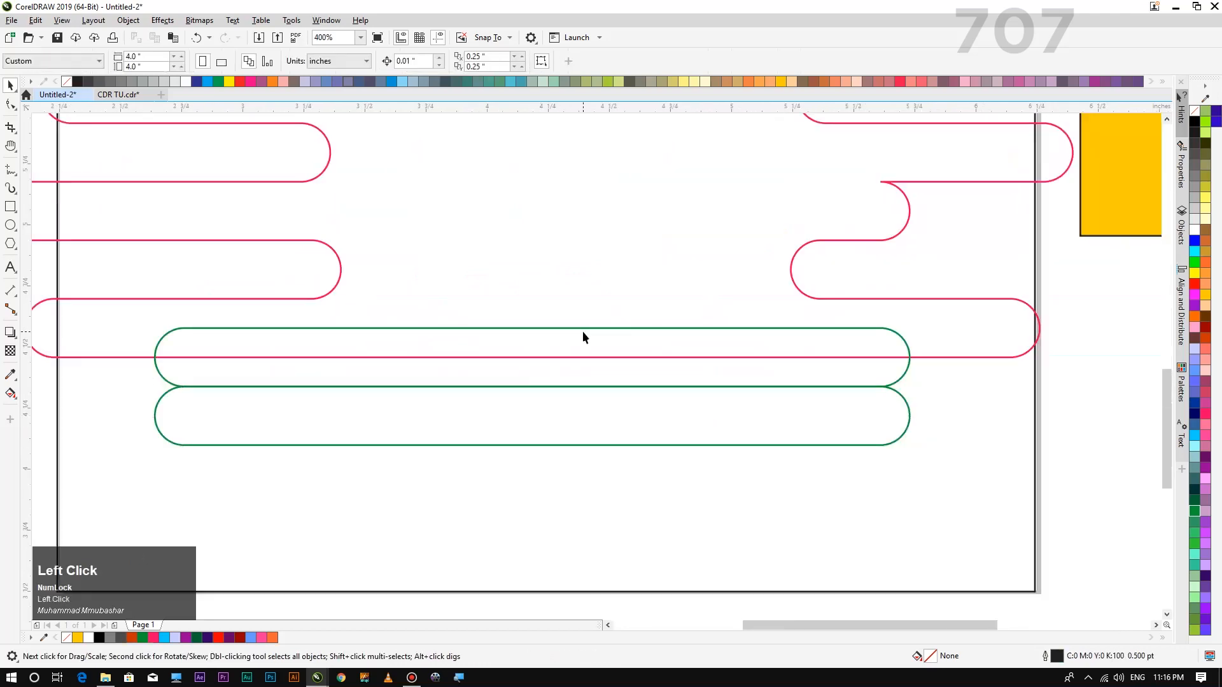
Weld the upper green bar, which overlaps the lowest row, to the pink shape
{"action": "left_click", "coordinate": [582, 330]}
{"action": "right_click", "coordinate": [1206, 294]}
{"action": "left_click", "coordinate": [783, 232], "text": "shift"}
{"action": "left_click", "coordinate": [373, 61]}
{"action": "left_click", "coordinate": [560, 551]}
Reduce the remaining green bar's height to about 0.12 in, keeping its top edge against the pink shape
{"action": "scroll", "coordinate": [564, 548], "scroll_direction": "down", "scroll_amount": 2}
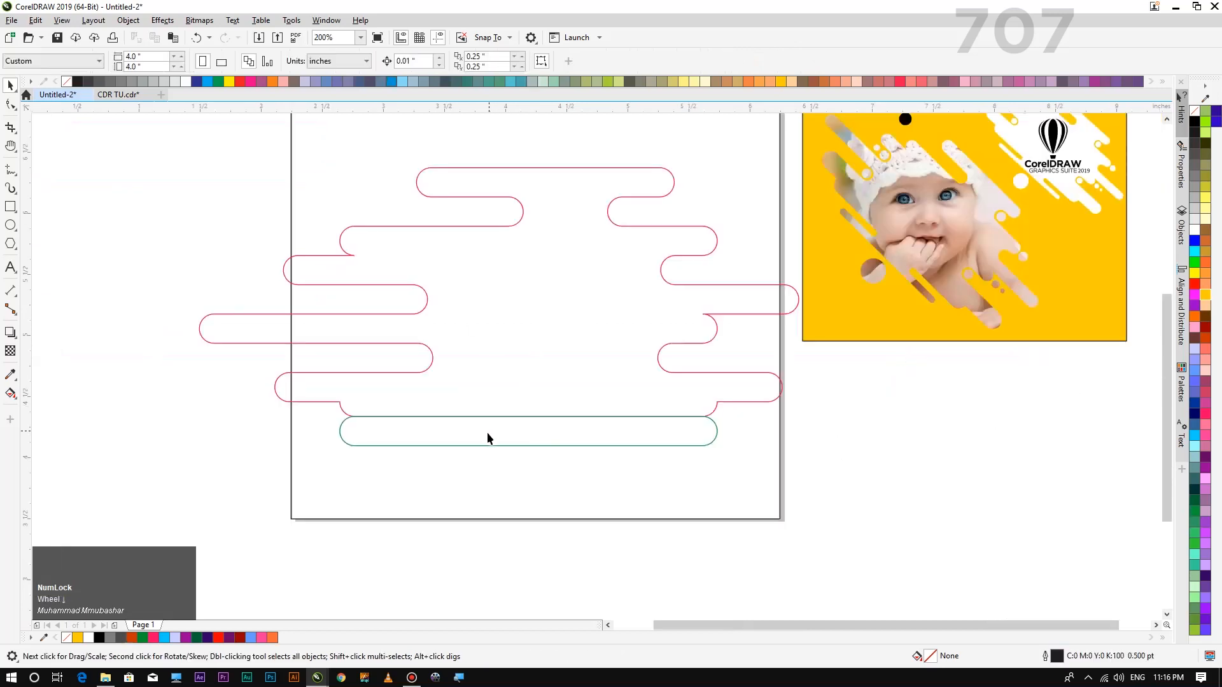
{"action": "left_click", "coordinate": [502, 437]}
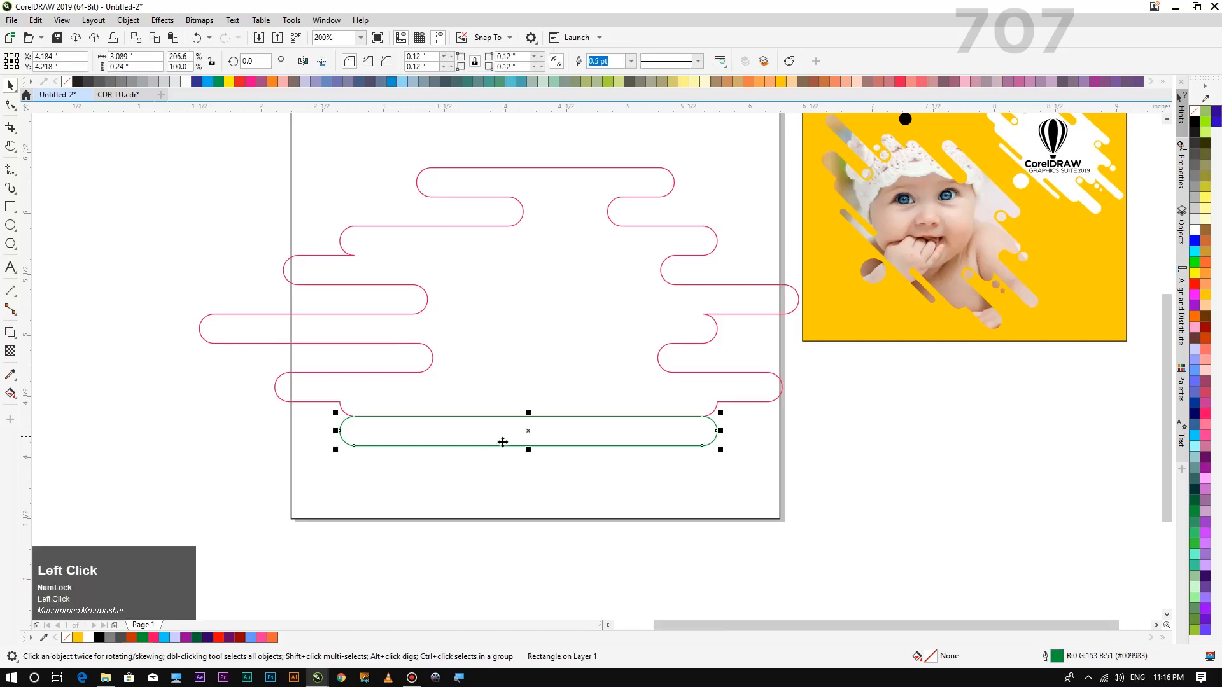
{"action": "left_click_drag", "start_coordinate": [531, 446], "coordinate": [528, 431]}
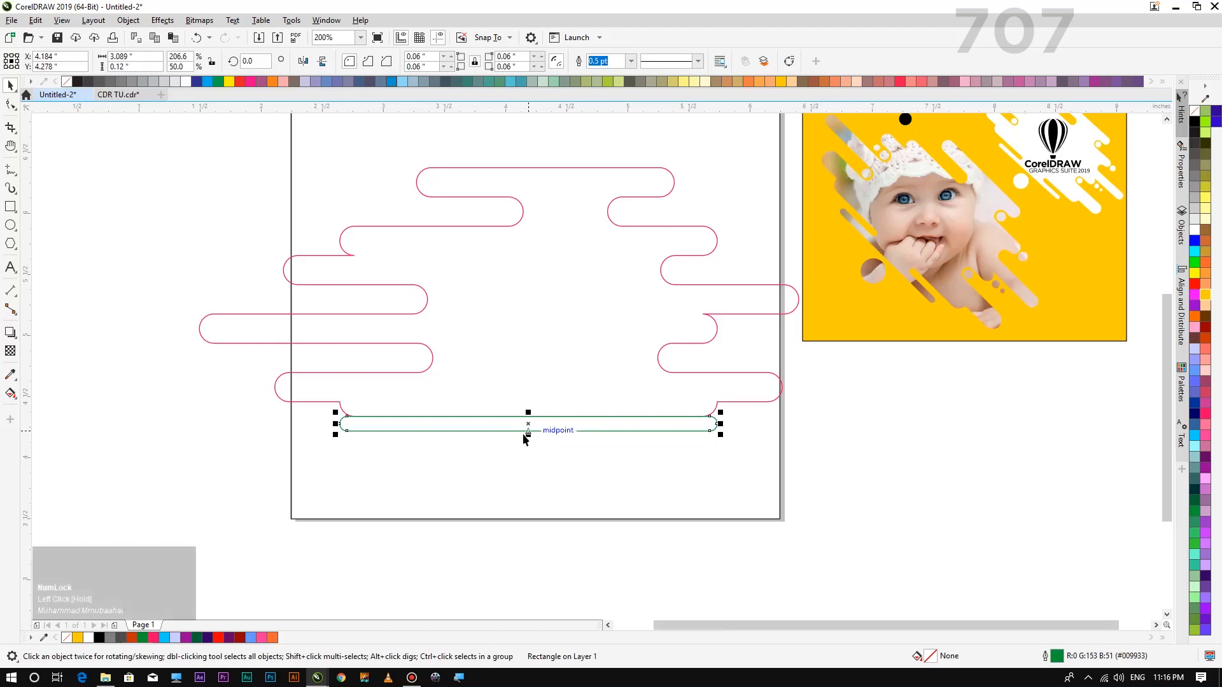
Duplicate the thin green bar directly below itself at Y about 4.158 in and outline the copy in orange
{"action": "scroll", "coordinate": [526, 439], "scroll_direction": "up", "scroll_amount": 1}
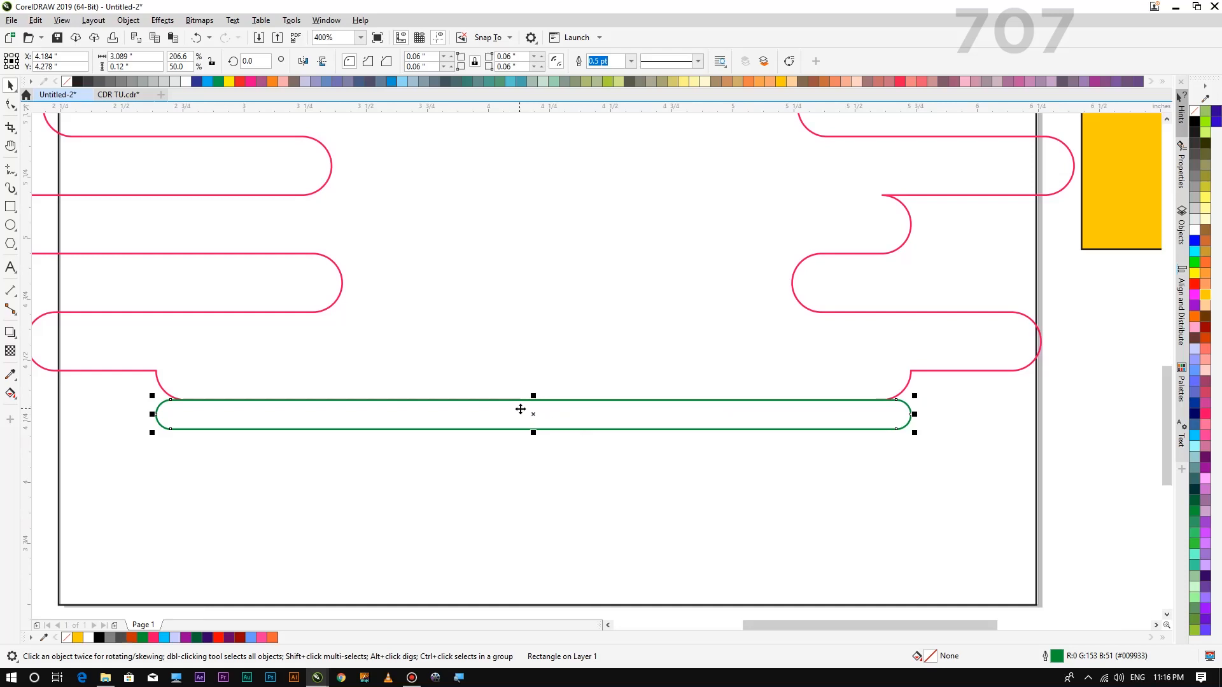
{"action": "left_click_drag", "start_coordinate": [533, 396], "coordinate": [532, 458]}
{"action": "right_click", "coordinate": [531, 459]}
{"action": "scroll", "coordinate": [533, 459], "scroll_direction": "down", "scroll_amount": 2}
{"action": "scroll", "coordinate": [539, 457], "scroll_direction": "up", "scroll_amount": 3}
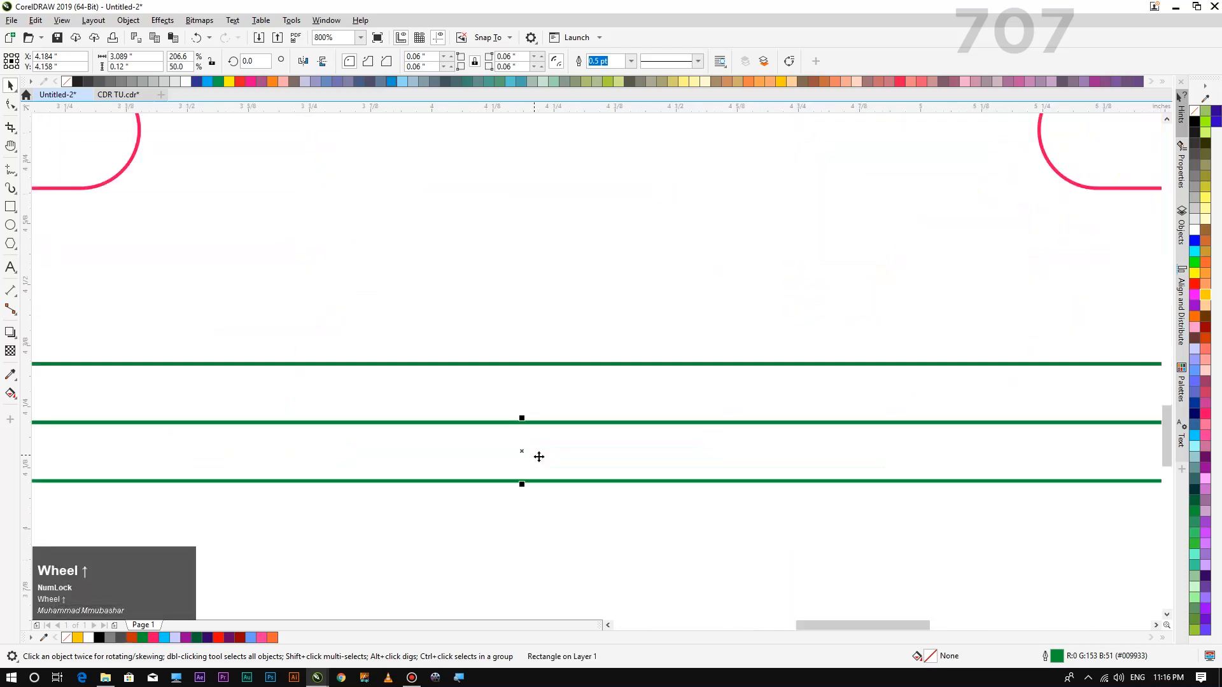
{"action": "scroll", "coordinate": [539, 457], "scroll_direction": "down", "scroll_amount": 1}
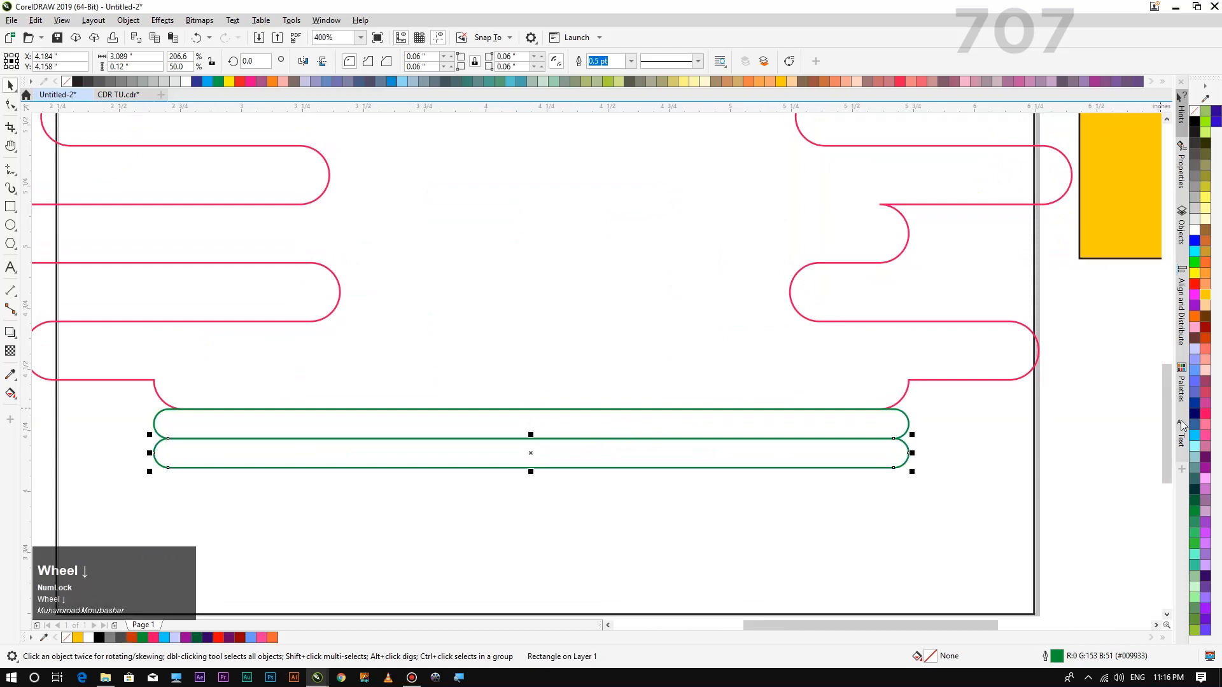
{"action": "right_click", "coordinate": [1205, 435]}
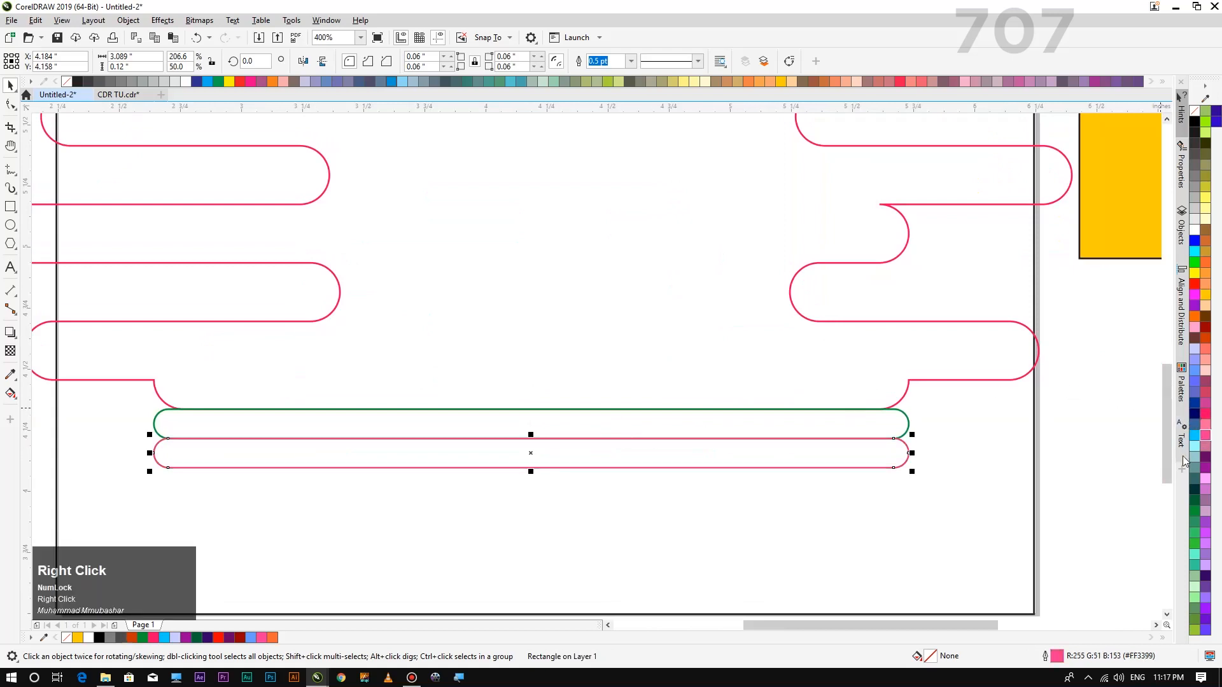
{"action": "right_click", "coordinate": [1195, 319]}
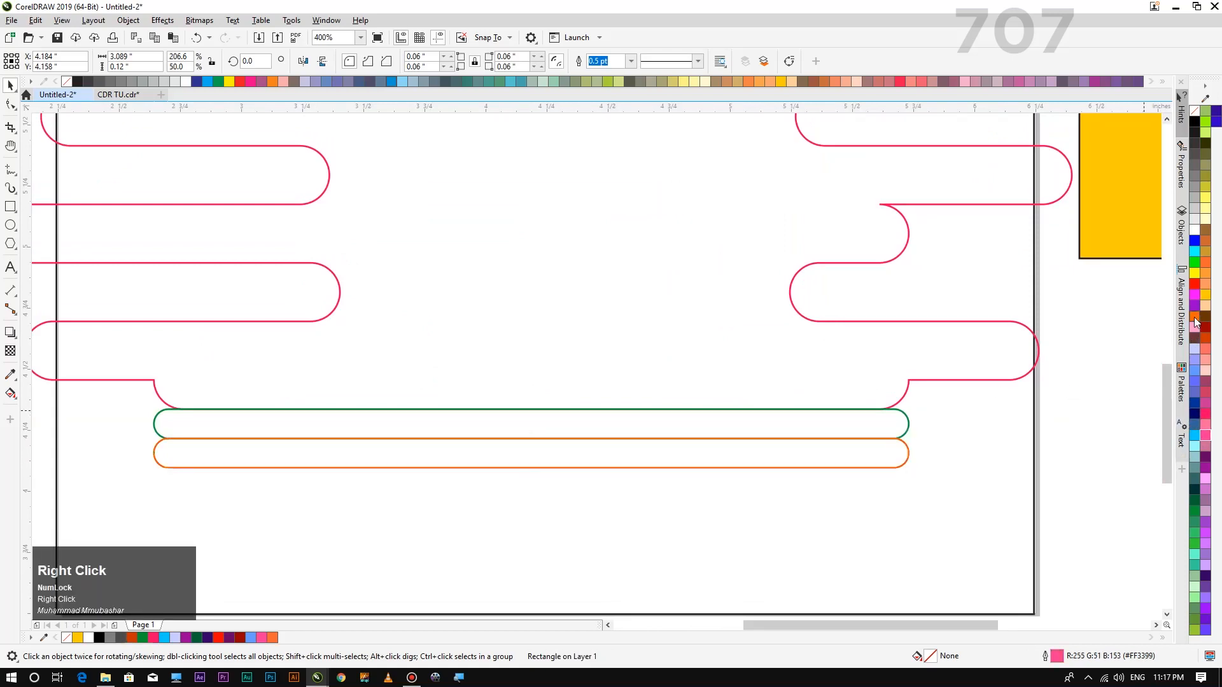
Weld the thin green bar to the bottom of the pink shape
{"action": "left_click", "coordinate": [729, 428]}
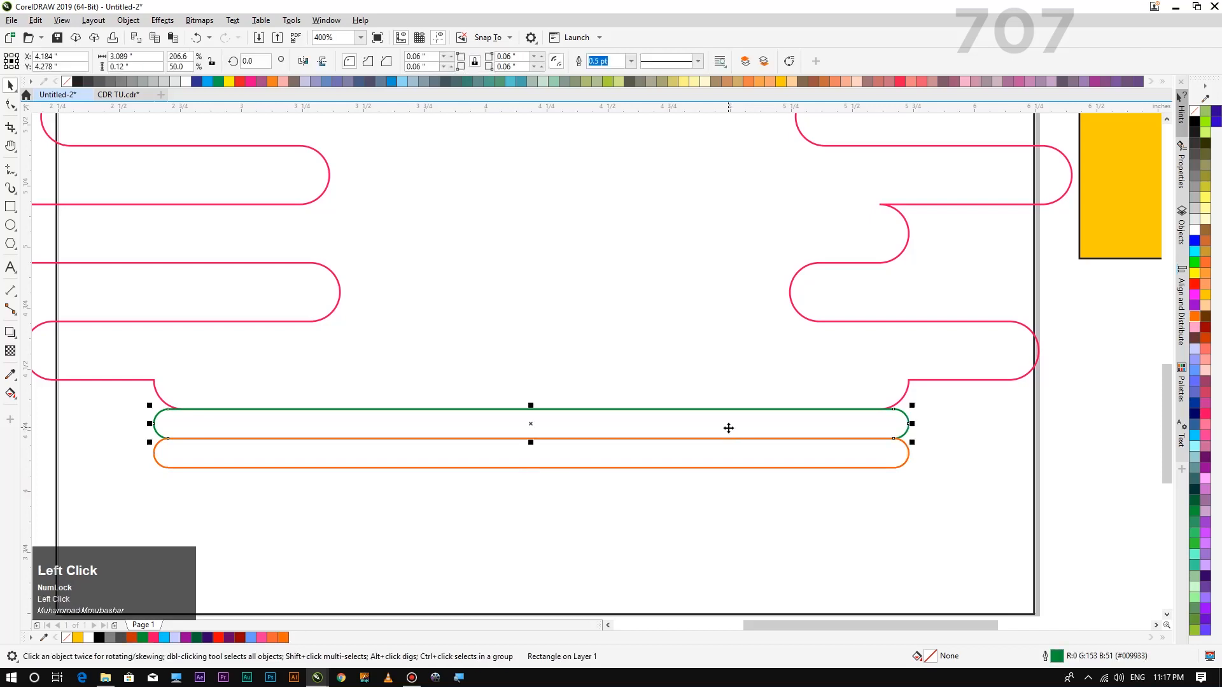
{"action": "key", "text": "shift"}
{"action": "left_click", "coordinate": [643, 237], "text": "shift"}
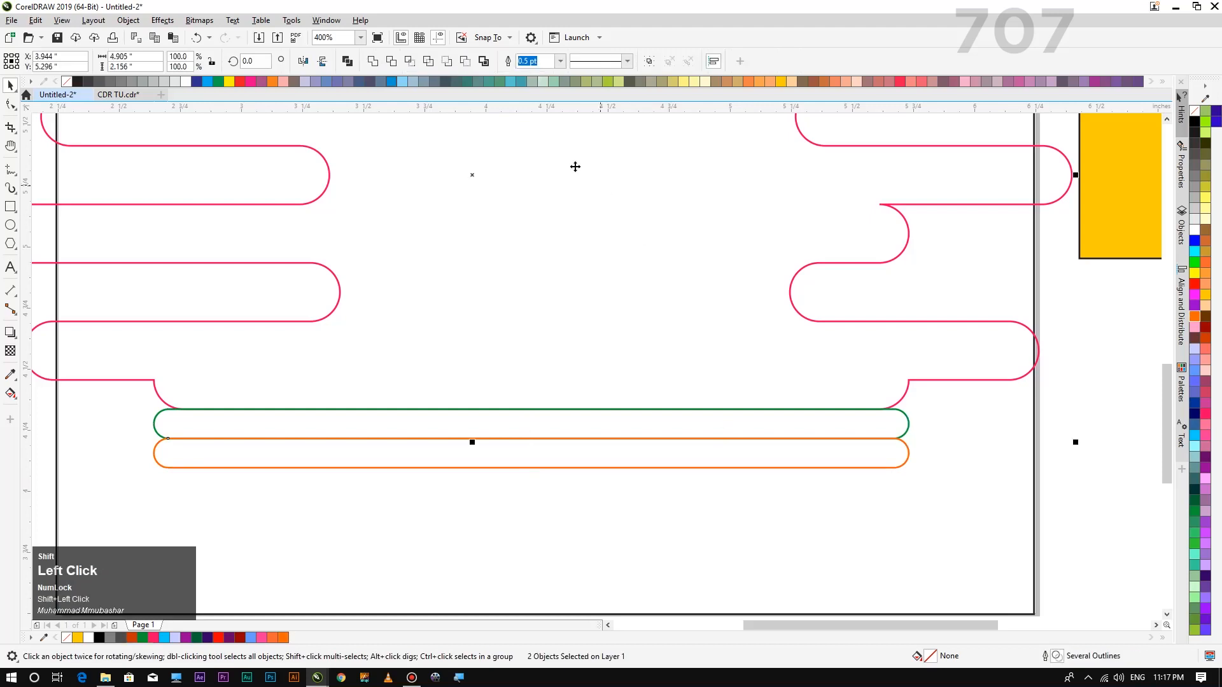
{"action": "left_click", "coordinate": [372, 61]}
{"action": "left_click", "coordinate": [468, 522]}
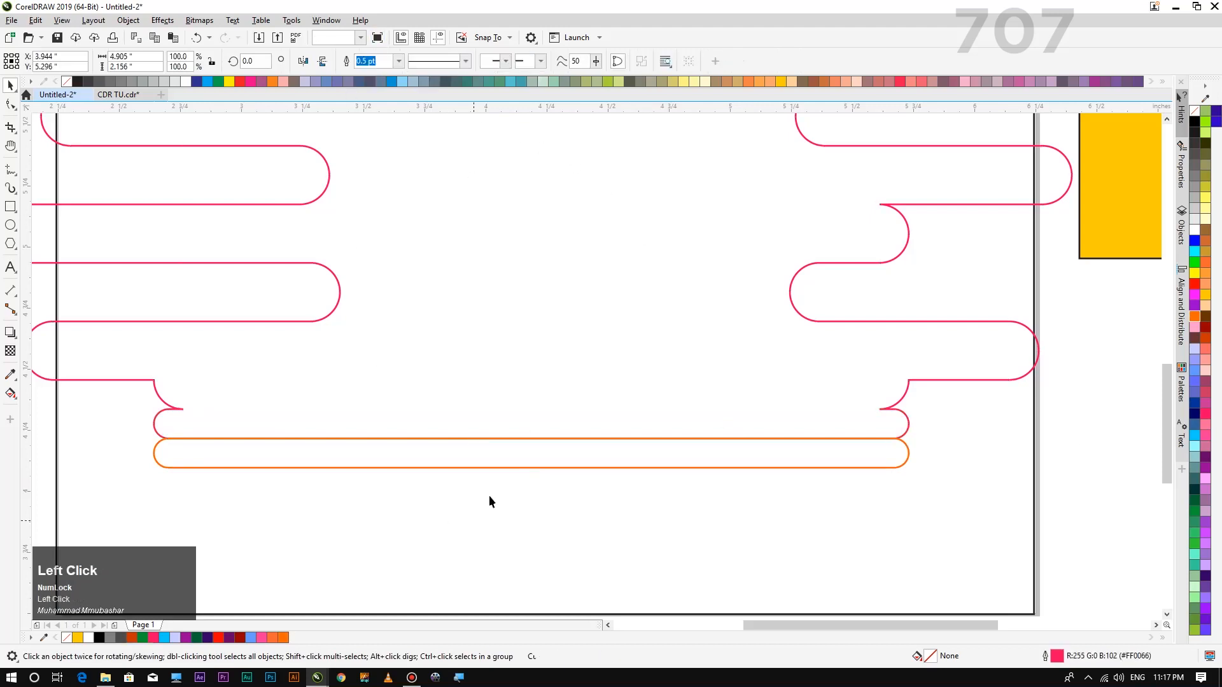
Duplicate the orange bar upward over the pink shape's thin lowest row, at Y about 4.278 in, and outline the copy in black
{"action": "left_click", "coordinate": [506, 466]}
{"action": "left_click_drag", "start_coordinate": [530, 472], "coordinate": [524, 425]}
{"action": "right_click", "coordinate": [523, 426]}
{"action": "left_click", "coordinate": [543, 549]}
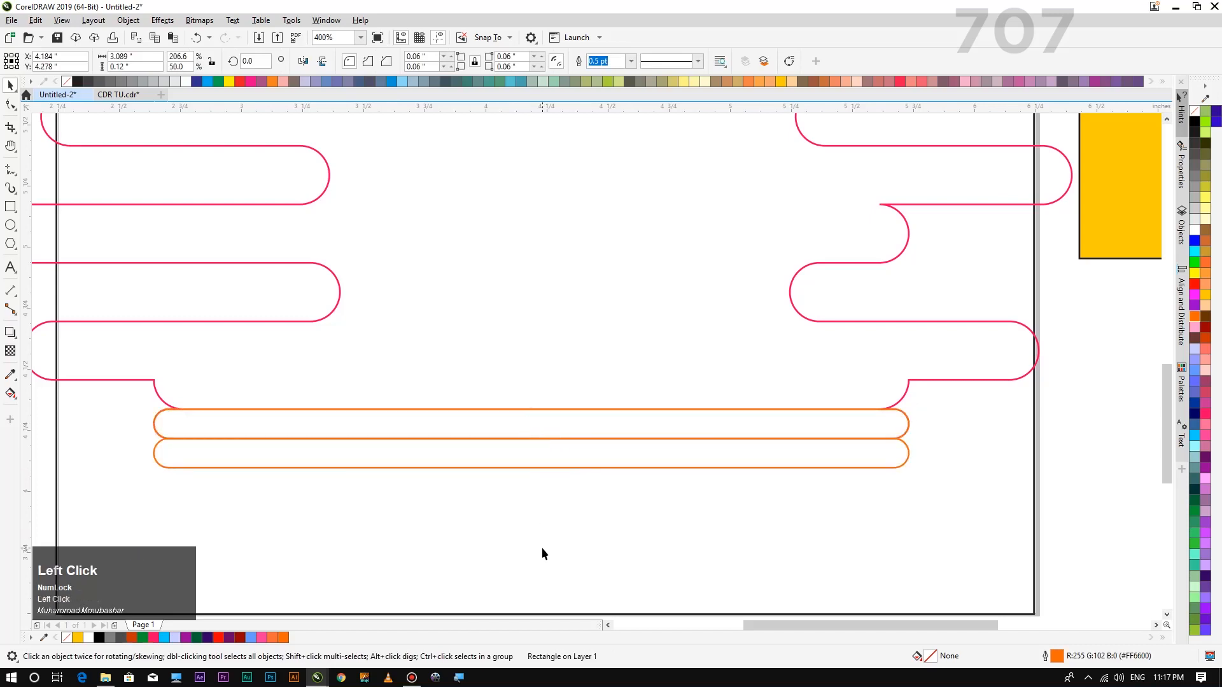
{"action": "right_click", "coordinate": [1195, 122]}
{"action": "left_click", "coordinate": [773, 510]}
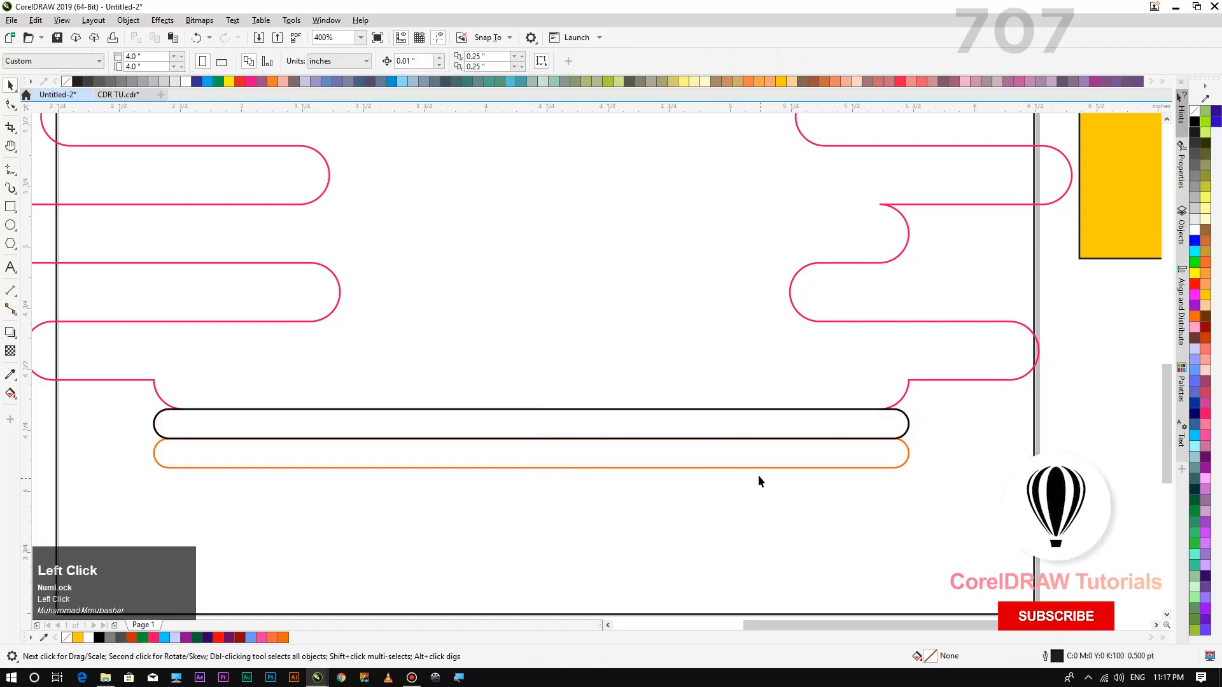
Weld the orange bar to the bottom of the pink shape
{"action": "left_click", "coordinate": [752, 453]}
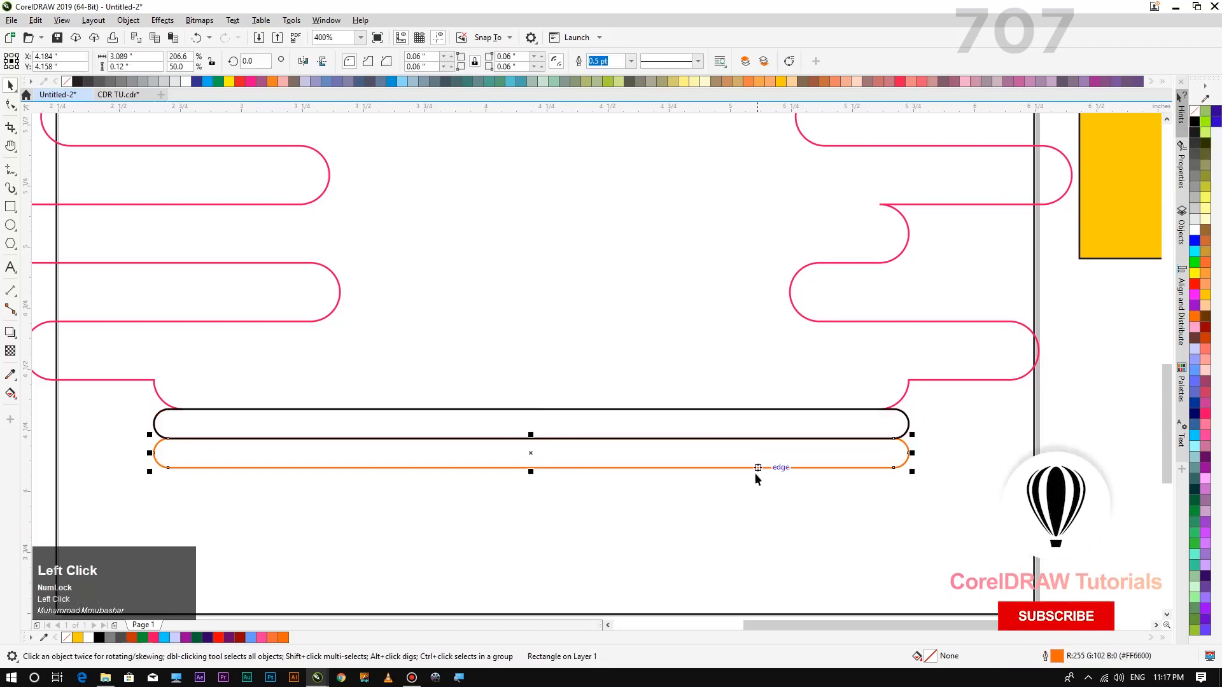
{"action": "left_click", "coordinate": [696, 292], "text": "shift"}
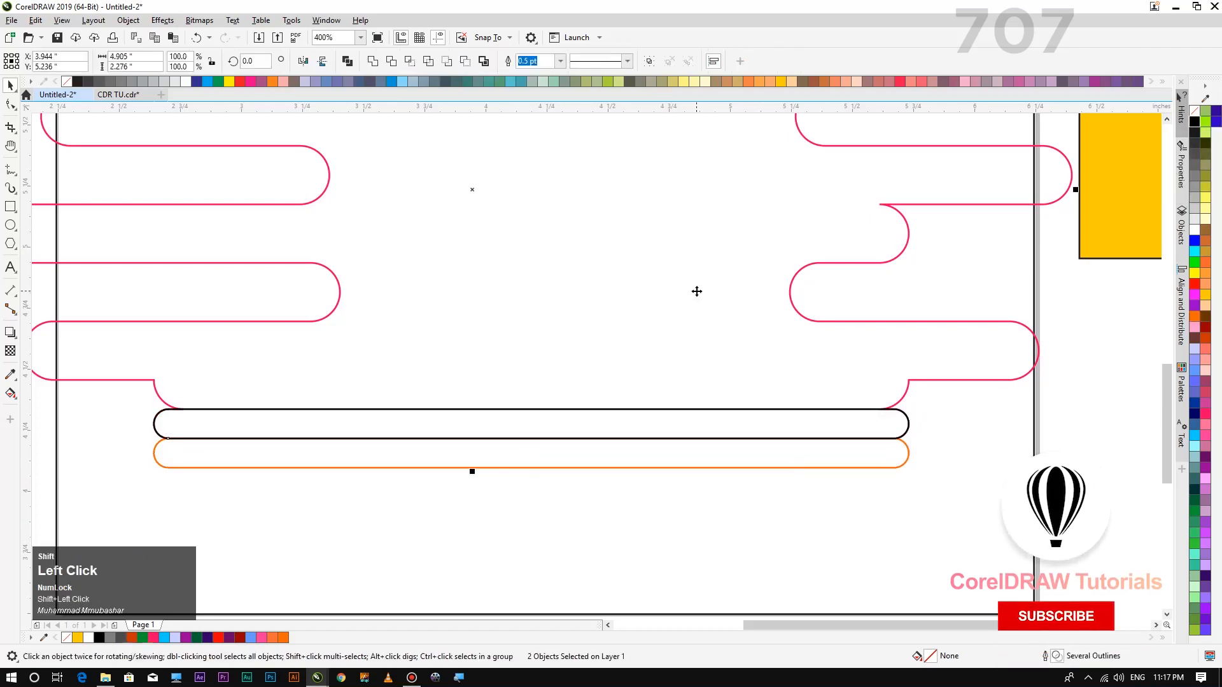
{"action": "left_click", "coordinate": [373, 60]}
{"action": "left_click", "coordinate": [437, 589]}
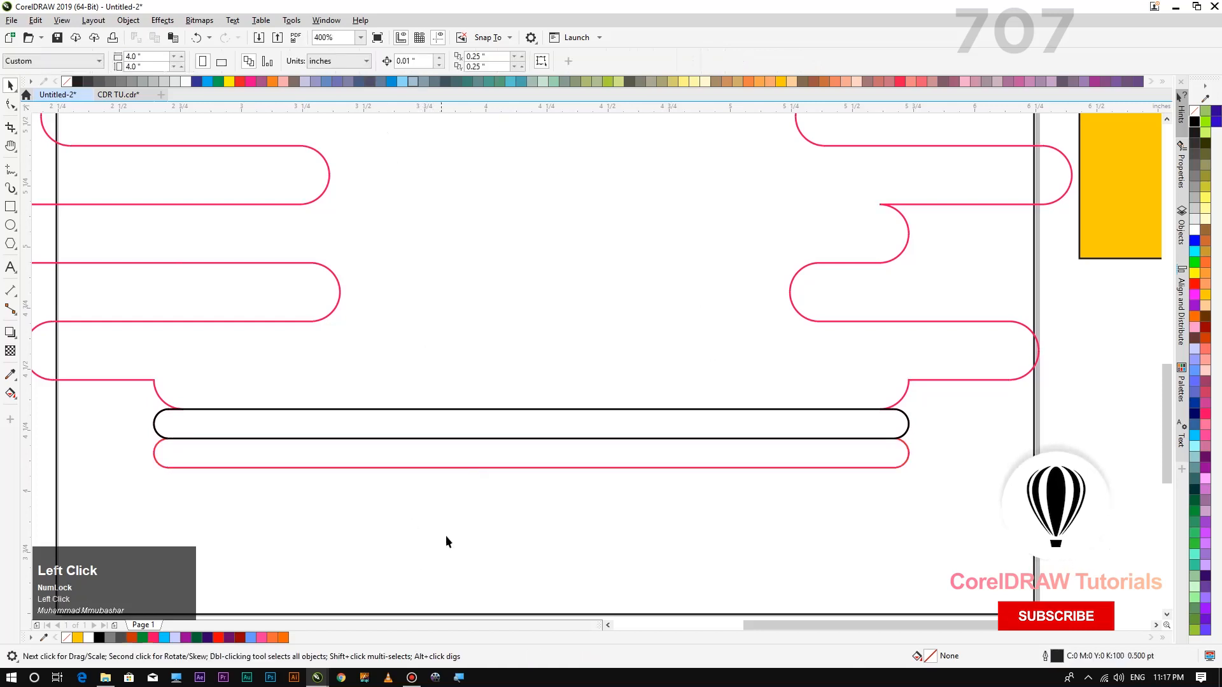
Nudge the black bar to the right along the pink shape's upper thin row
{"action": "left_click", "coordinate": [463, 435]}
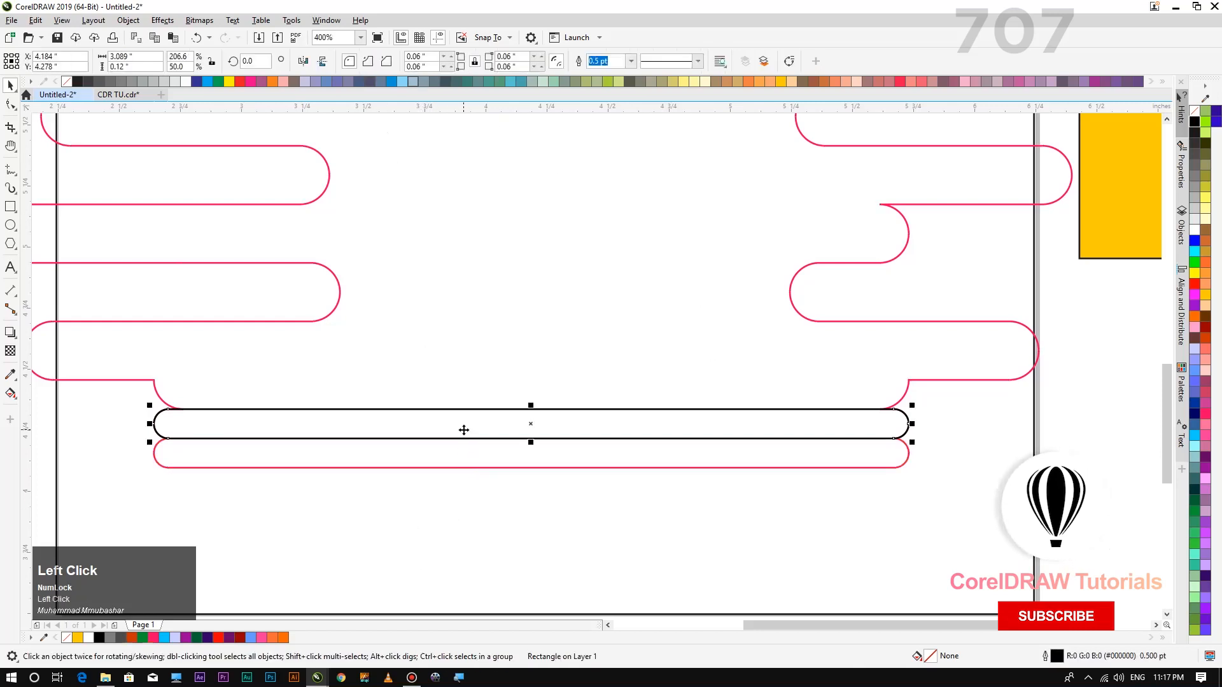
{"action": "key", "text": "Right"}
{"action": "key", "text": "Right"}
{"action": "key", "text": "Right"}
{"action": "key", "text": "Right"}
{"action": "key", "text": "Right"}
{"action": "key", "text": "Right"}
{"action": "key", "text": "Right"}
{"action": "key", "text": "Right"}
{"action": "key", "text": "Right"}
{"action": "key", "text": "Right"}
{"action": "key", "text": "Right"}
{"action": "key", "text": "Right"}
{"action": "key", "text": "Right"}
{"action": "key", "text": "Right"}
{"action": "key", "text": "Right"}
{"action": "key", "text": "Right"}
{"action": "key", "text": "Right"}
{"action": "key", "text": "Right"}
{"action": "key", "text": "Right"}
{"action": "key", "text": "Right"}
{"action": "key", "text": "Right"}
{"action": "key", "text": "Right"}
{"action": "key", "text": "Right"}
{"action": "key", "text": "Right"}
{"action": "key", "text": "Right"}
{"action": "key", "text": "Right"}
{"action": "key", "text": "Right"}
{"action": "key", "text": "Right"}
{"action": "key", "text": "Right"}
{"action": "key", "text": "Right"}
{"action": "key", "text": "Right"}
{"action": "key", "text": "Right"}
{"action": "key", "text": "Right"}
{"action": "key", "text": "Right"}
{"action": "key", "text": "Right"}
{"action": "key", "text": "Right"}
{"action": "key", "text": "Right"}
{"action": "key", "text": "Right"}
{"action": "key", "text": "Right"}
{"action": "key", "text": "Right"}
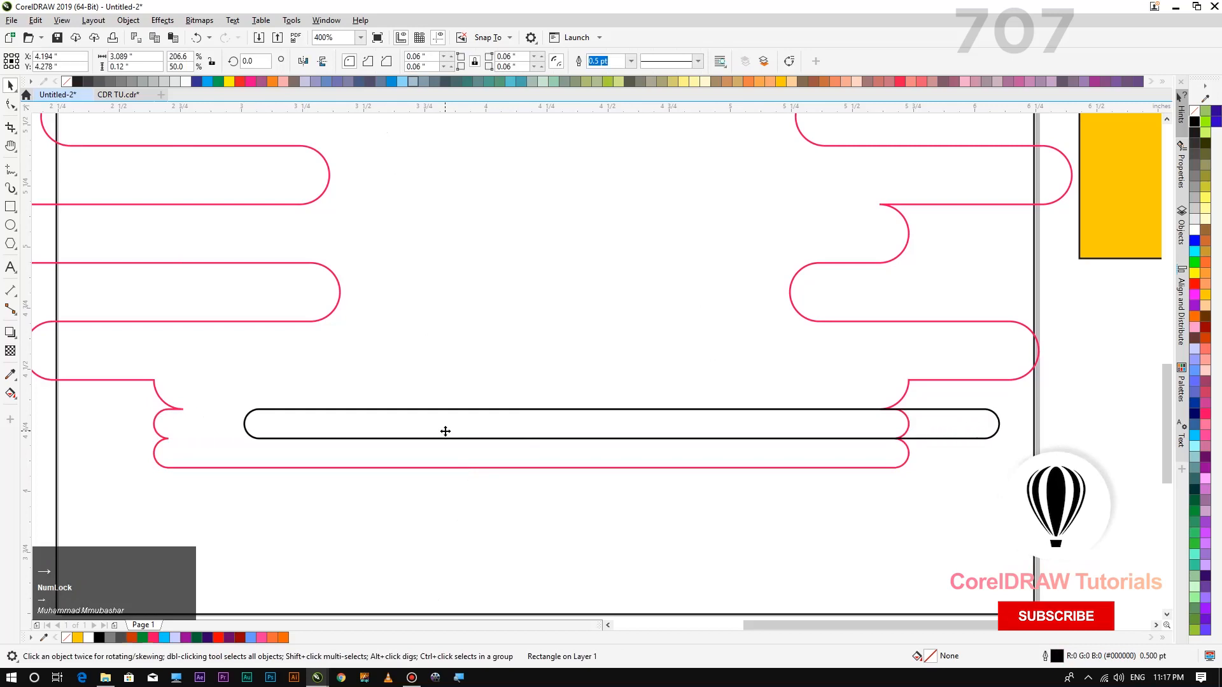
{"action": "left_click", "coordinate": [503, 435], "text": "shift"}
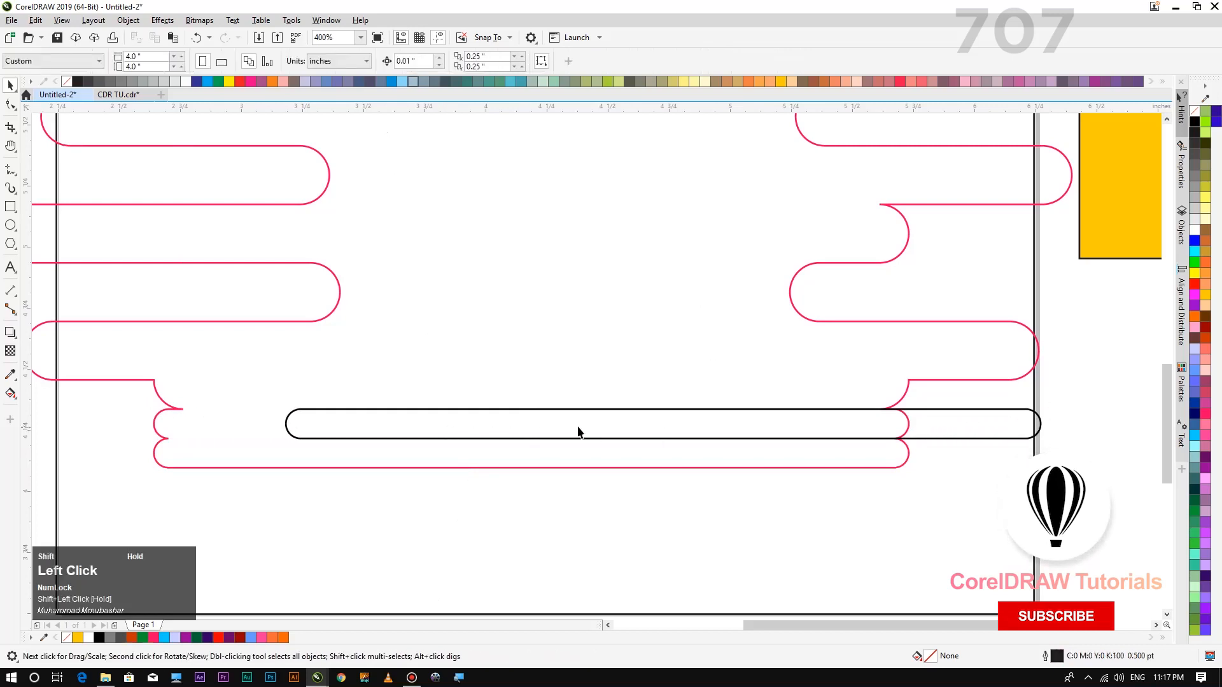
Duplicate the black bar farther right at X about 6.342 in, keeping its height, and delete the original bar
{"action": "left_click", "coordinate": [553, 423]}
{"action": "left_click_drag", "start_coordinate": [553, 423], "coordinate": [941, 439]}
{"action": "right_click", "coordinate": [940, 439], "text": "shift"}
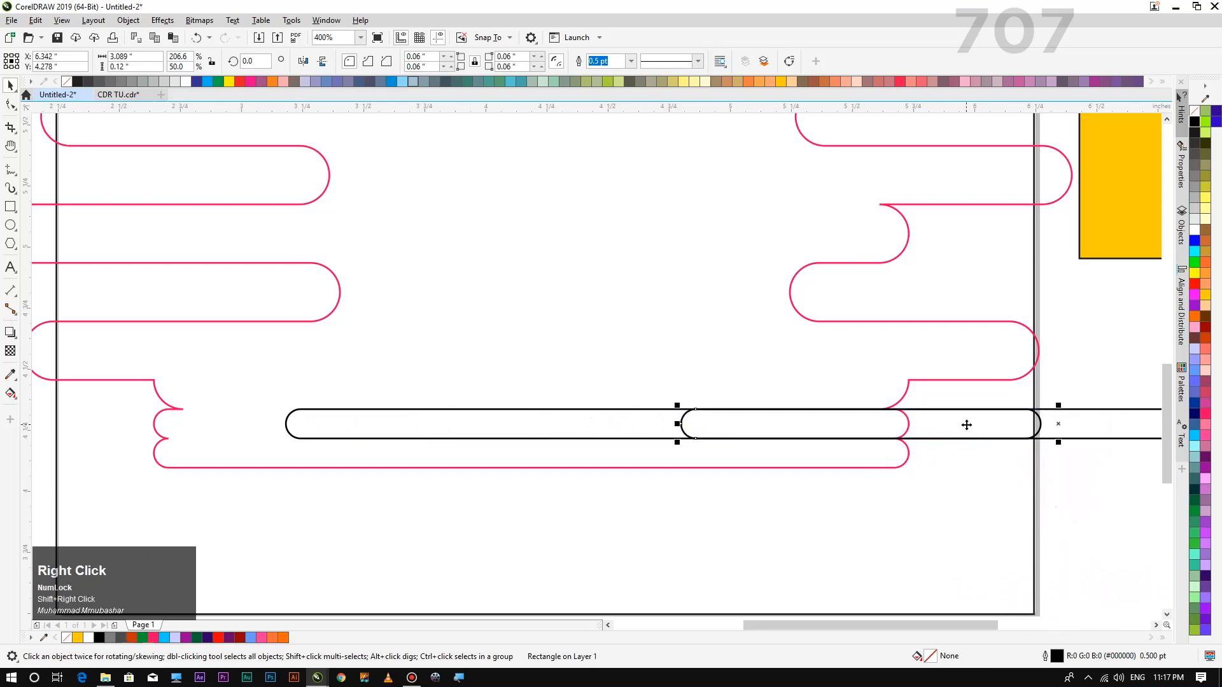
{"action": "left_click", "coordinate": [493, 439]}
{"action": "key", "text": "Delete"}
Duplicate the black bar across to the left end of the same thin row, at X about 2.112 in
{"action": "left_click", "coordinate": [809, 436]}
{"action": "left_click", "coordinate": [600, 448]}
{"action": "left_click", "coordinate": [734, 437]}
{"action": "left_click_drag", "start_coordinate": [747, 424], "coordinate": [2, 431]}
{"action": "left_click_drag", "start_coordinate": [9, 483], "coordinate": [33, 473]}
{"action": "right_click", "coordinate": [33, 473], "text": "shift"}
{"action": "scroll", "coordinate": [711, 471], "scroll_direction": "down", "scroll_amount": 2}
{"action": "scroll", "coordinate": [749, 459], "scroll_direction": "up", "scroll_amount": 1}
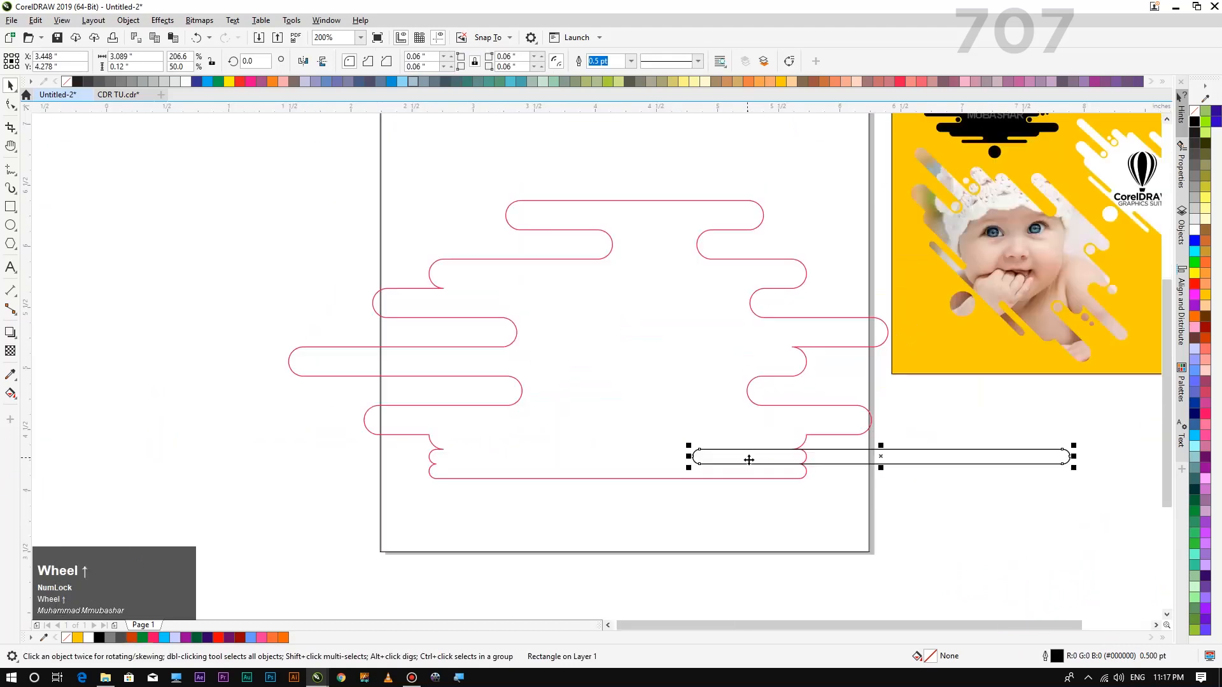
{"action": "left_click_drag", "start_coordinate": [750, 460], "coordinate": [231, 521]}
{"action": "right_click", "coordinate": [232, 522]}
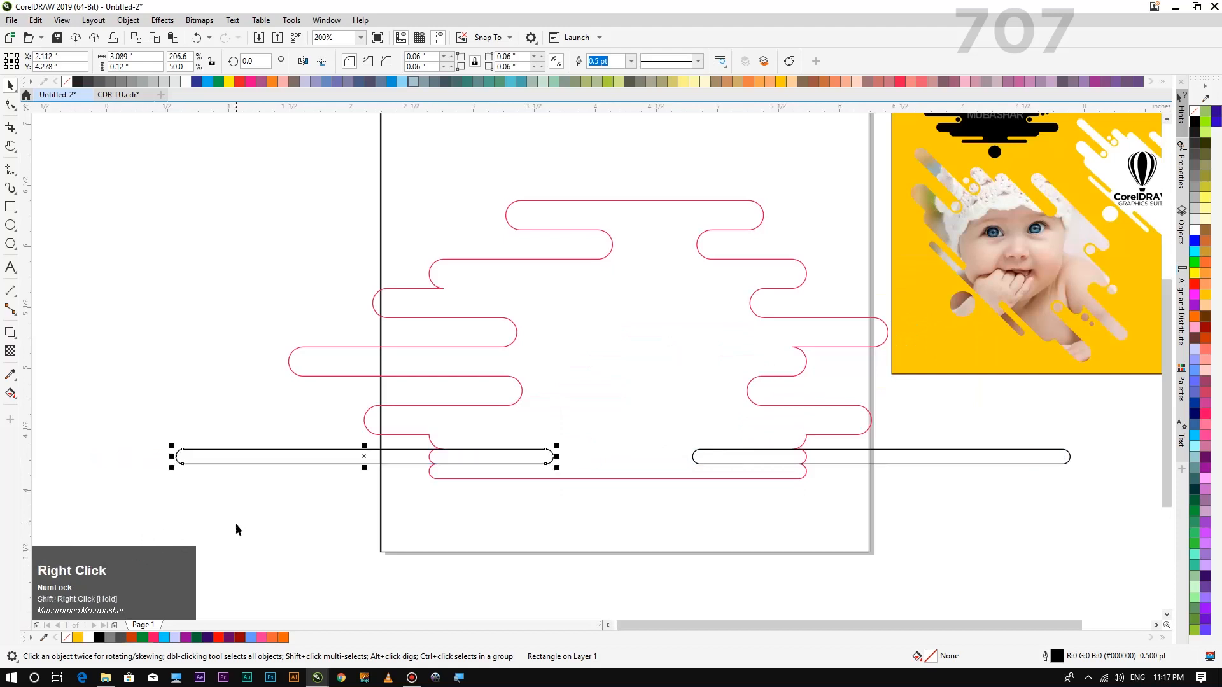
Nudge the left black bar right to X about 2.262 in so it reaches deeper into the pink shape
{"action": "scroll", "coordinate": [533, 494], "scroll_direction": "up", "scroll_amount": 1}
{"action": "key", "text": "Right"}
{"action": "key", "text": "Right"}
{"action": "key", "text": "Right"}
{"action": "key", "text": "Right"}
{"action": "key", "text": "Right"}
{"action": "key", "text": "Right"}
{"action": "key", "text": "Right"}
{"action": "key", "text": "Right"}
{"action": "key", "text": "Right"}
{"action": "key", "text": "Right"}
{"action": "key", "text": "Right"}
{"action": "key", "text": "Right"}
{"action": "key", "text": "Right"}
{"action": "key", "text": "Right"}
{"action": "key", "text": "Right"}
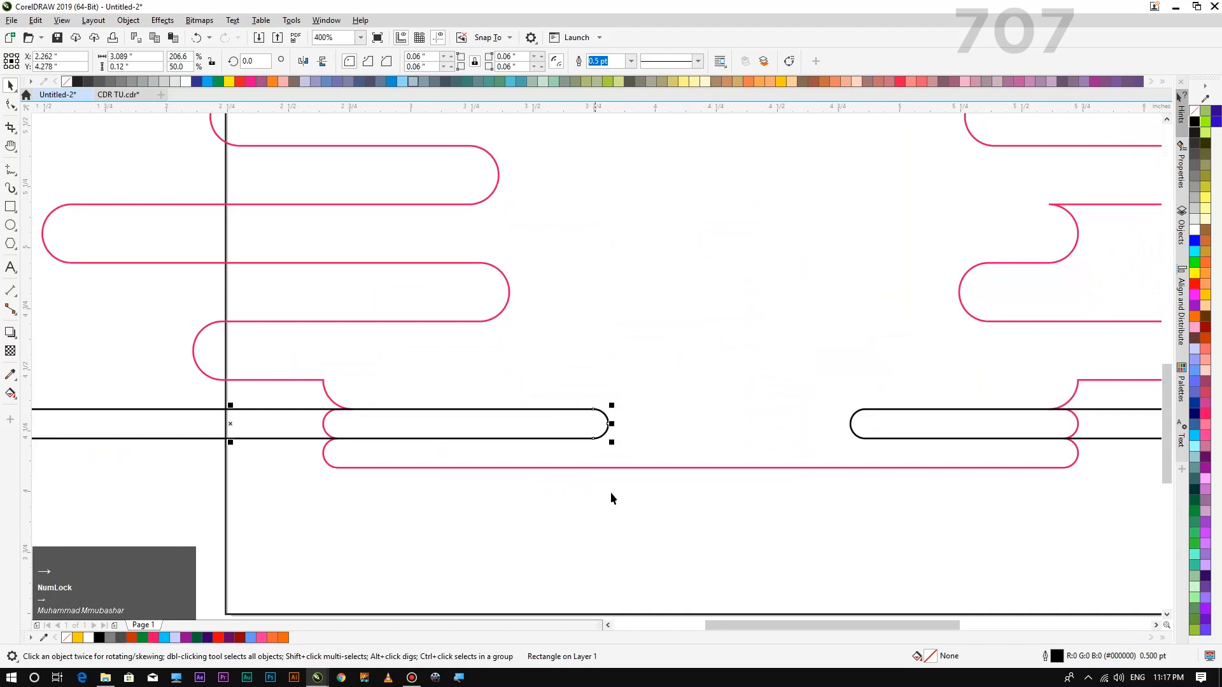
Trim the pink shape with the left black bar and delete that bar, leaving a rounded notch
{"action": "scroll", "coordinate": [610, 491], "scroll_direction": "down", "scroll_amount": 1}
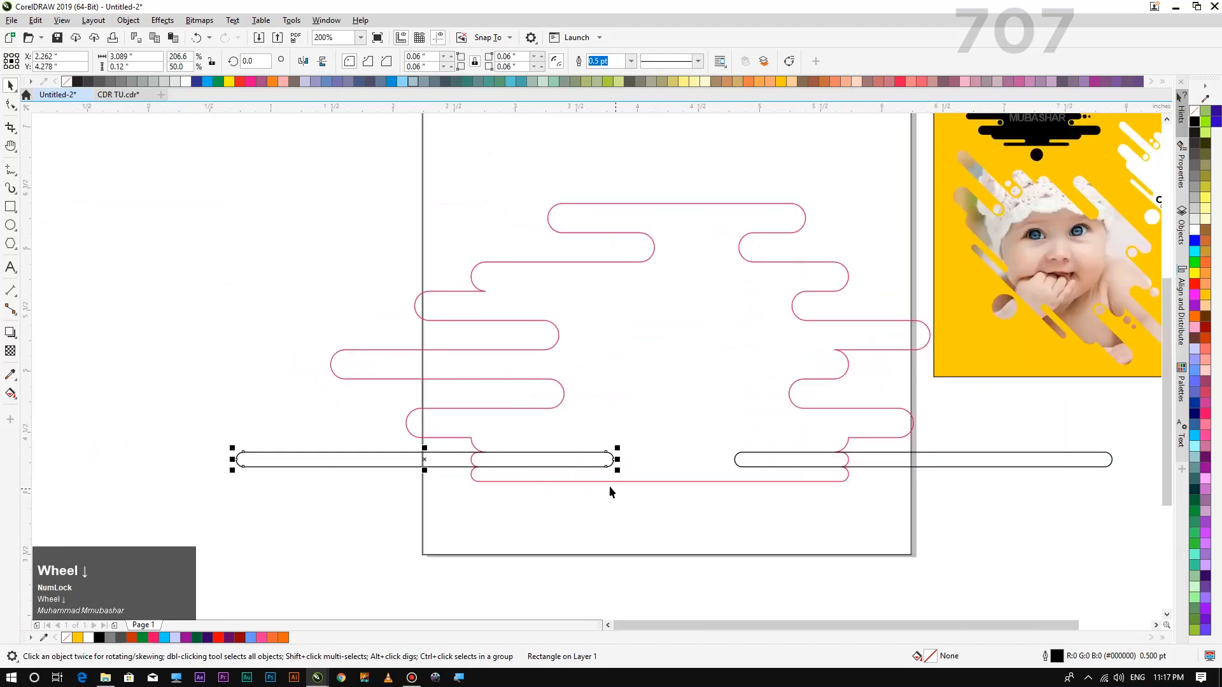
{"action": "left_click", "coordinate": [592, 277], "text": "shift"}
{"action": "left_click", "coordinate": [400, 58]}
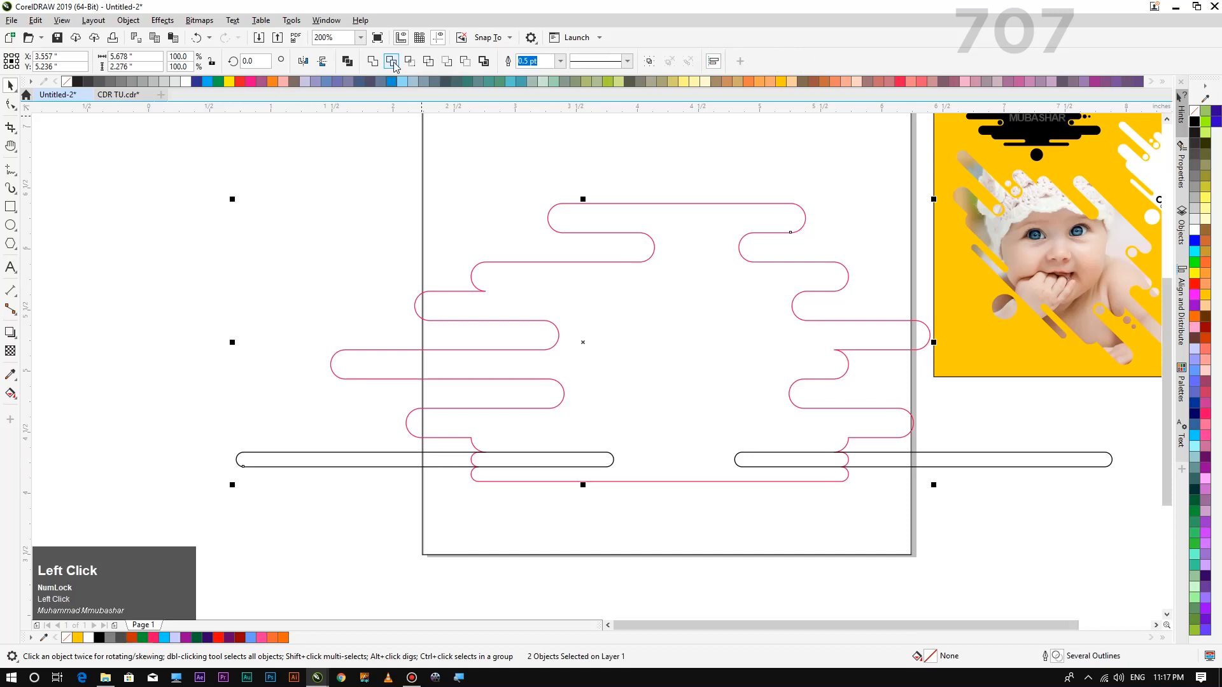
{"action": "left_click", "coordinate": [361, 465]}
{"action": "key", "text": "Delete"}
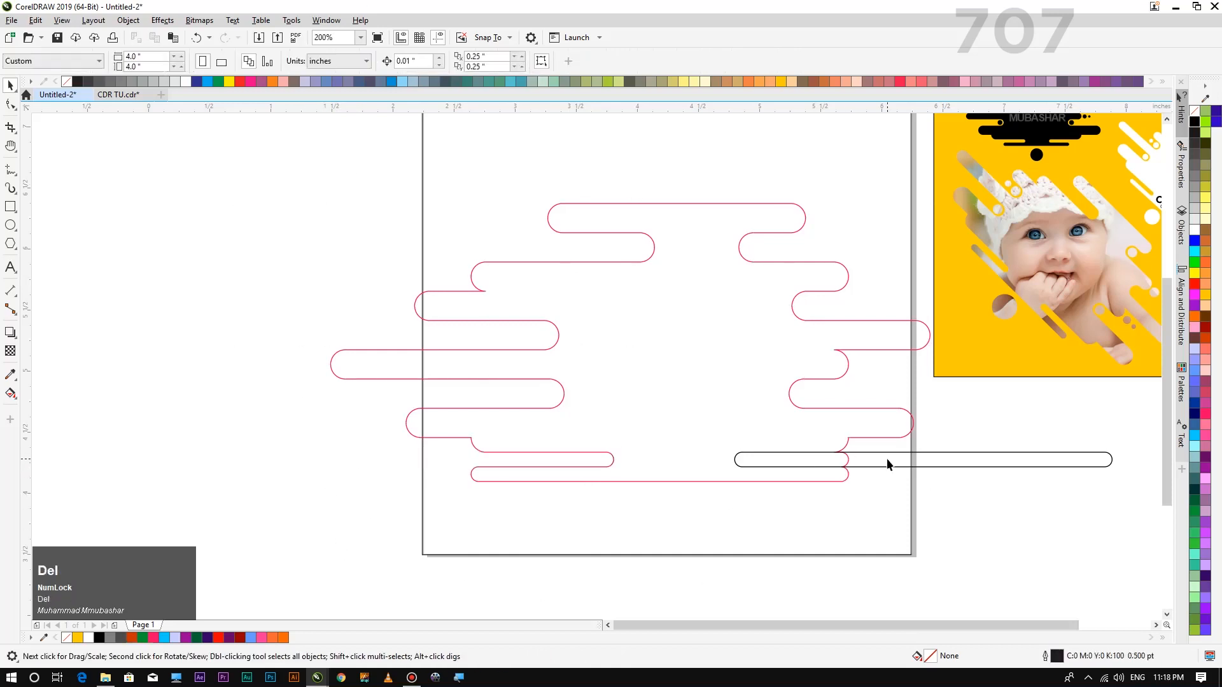
Trim the pink shape with the right black bar and delete that bar
{"action": "left_click", "coordinate": [888, 460]}
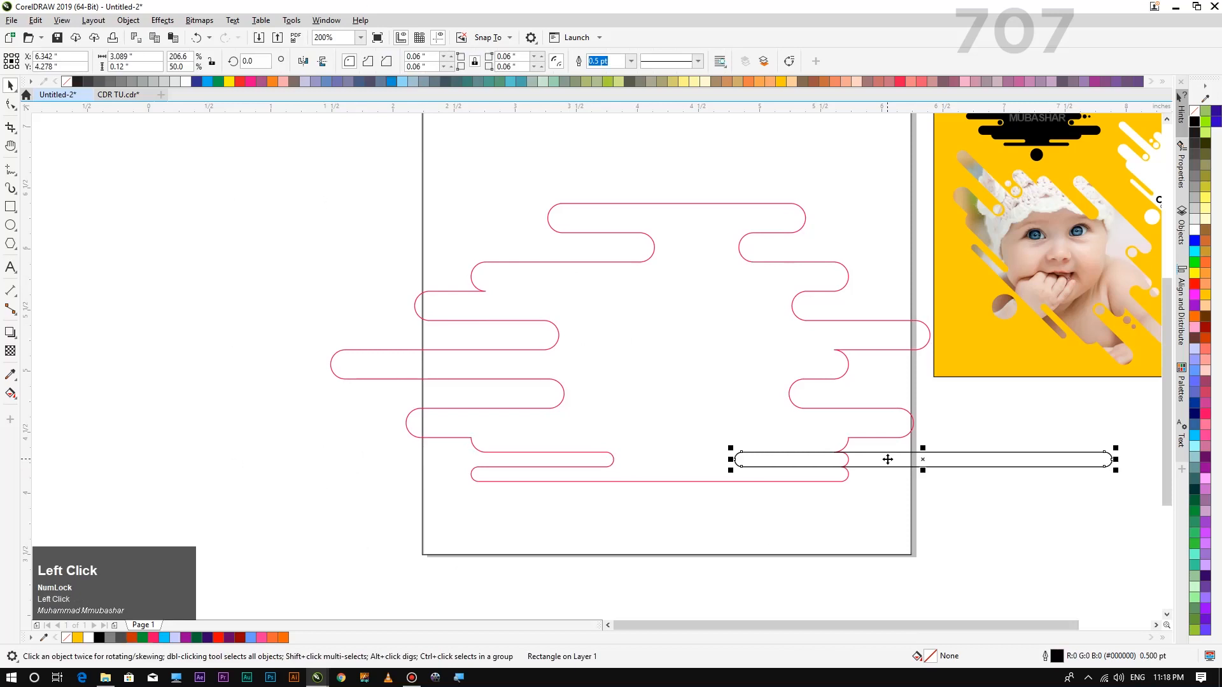
{"action": "left_click", "coordinate": [646, 342], "text": "shift"}
{"action": "left_click", "coordinate": [392, 62]}
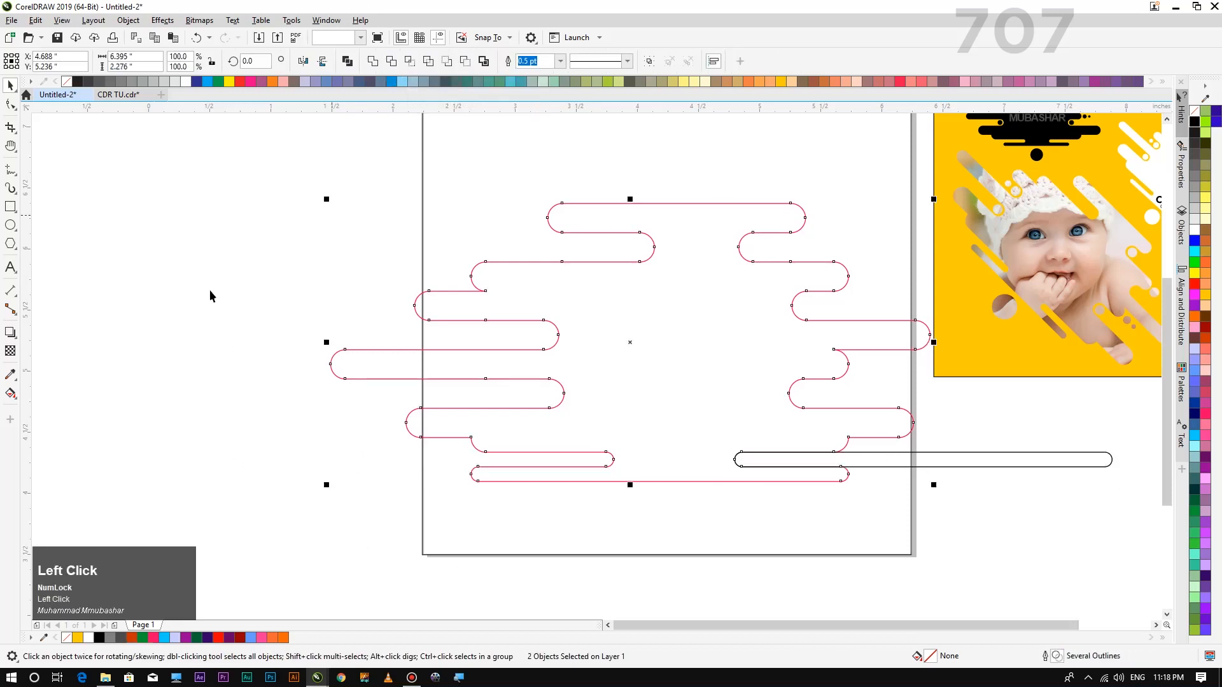
{"action": "left_click", "coordinate": [758, 530]}
{"action": "left_click_drag", "start_coordinate": [1056, 466], "coordinate": [1039, 517]}
{"action": "key", "text": "Delete"}
Move the pink shape up on the page to X about 3.912 in, Y about 5.471 in
{"action": "scroll", "coordinate": [658, 414], "scroll_direction": "down", "scroll_amount": 3}
{"action": "scroll", "coordinate": [675, 415], "scroll_direction": "up", "scroll_amount": 3}
{"action": "left_click_drag", "start_coordinate": [653, 399], "coordinate": [664, 349]}
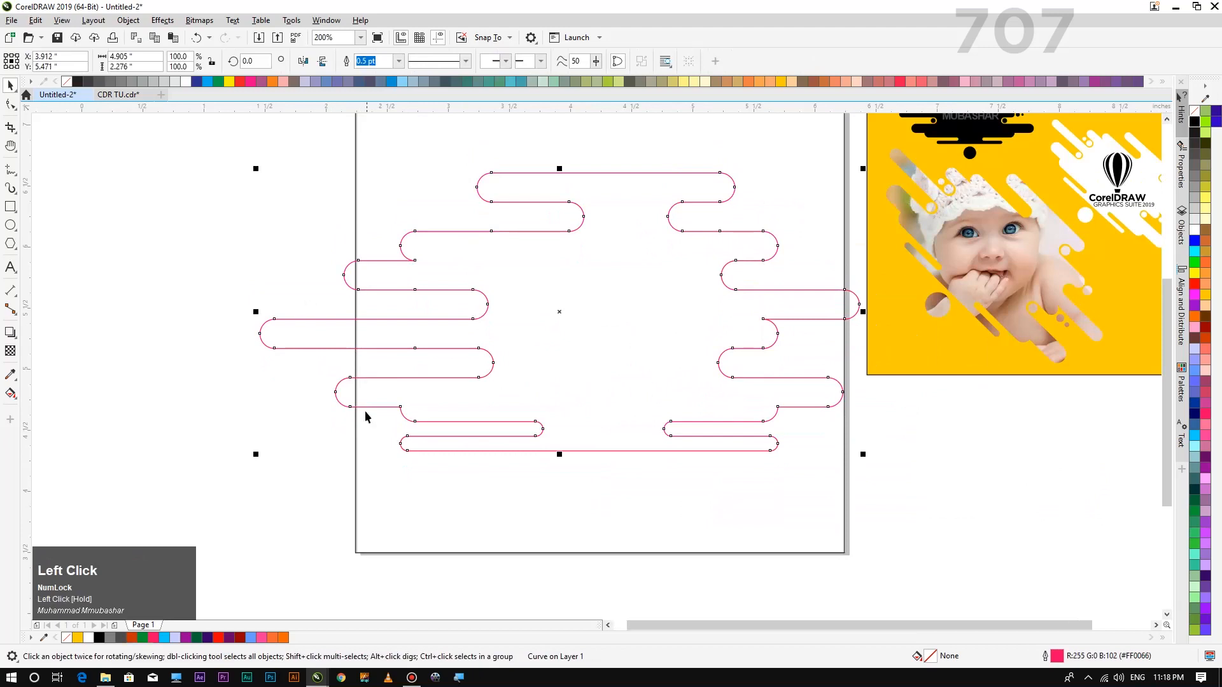
Draw a circle as tall as the row inside the pink shape's lowest thick left arm
{"action": "scroll", "coordinate": [367, 397], "scroll_direction": "up", "scroll_amount": 1}
{"action": "left_click", "coordinate": [10, 226]}
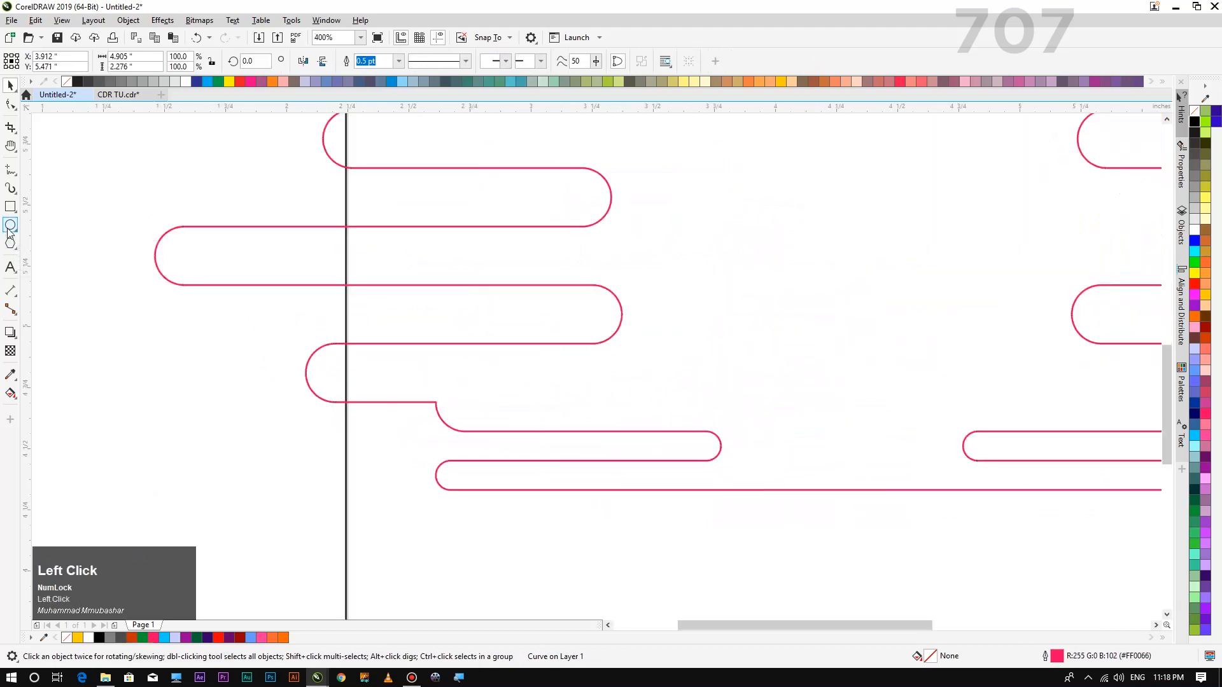
{"action": "left_click_drag", "start_coordinate": [330, 344], "coordinate": [385, 402]}
{"action": "left_click", "coordinate": [10, 85]}
{"action": "left_click", "coordinate": [290, 393]}
{"action": "scroll", "coordinate": [347, 357], "scroll_direction": "down", "scroll_amount": 1}
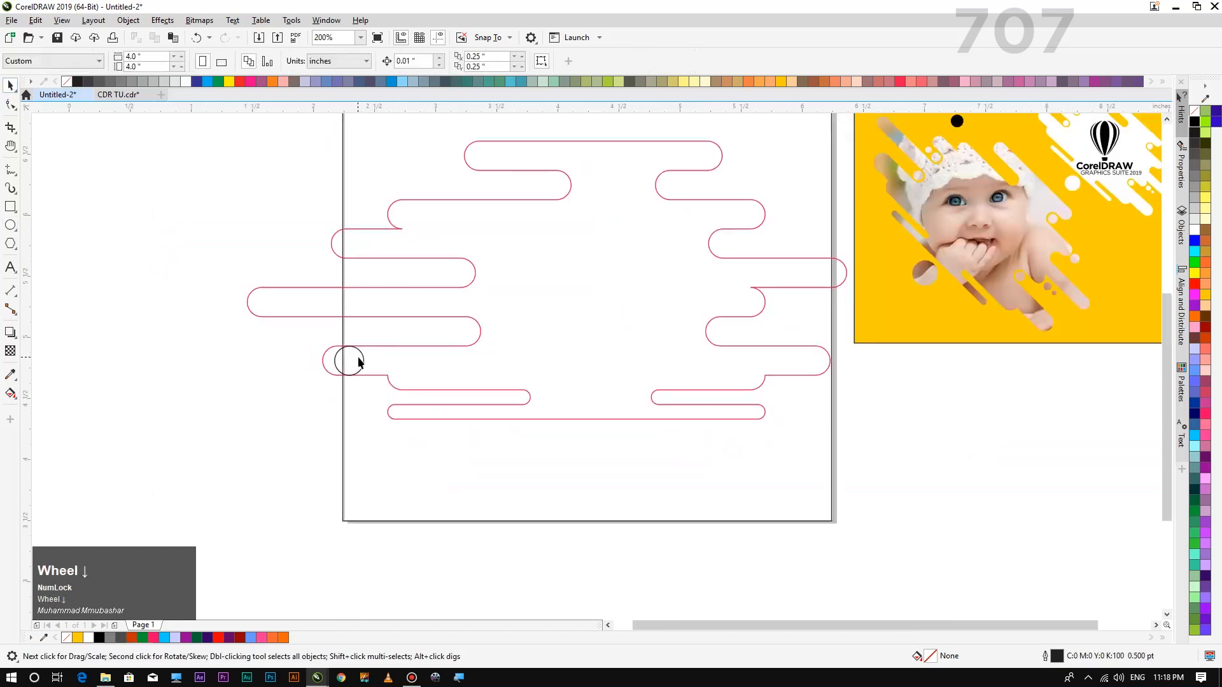
Move the circle into the rounded end of the left notch just above and shrink it to about 0.19 in
{"action": "left_click_drag", "start_coordinate": [352, 360], "coordinate": [468, 324]}
{"action": "scroll", "coordinate": [461, 330], "scroll_direction": "up", "scroll_amount": 3}
{"action": "left_click_drag", "start_coordinate": [522, 268], "coordinate": [509, 281]}
{"action": "left_click_drag", "start_coordinate": [467, 325], "coordinate": [479, 329]}
{"action": "scroll", "coordinate": [481, 326], "scroll_direction": "down", "scroll_amount": 2}
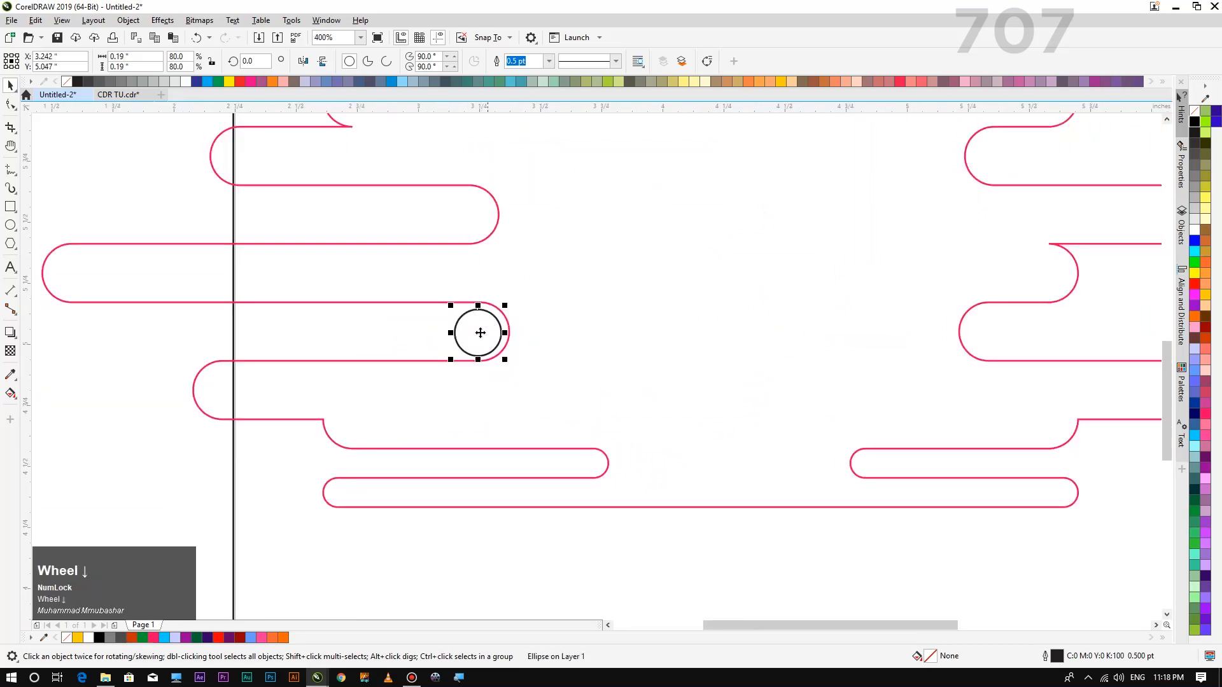
Enlarge the circle to about 0.206 in and position it in the notch end at X about 3.232 in, Y about 5.048 in
{"action": "left_click_drag", "start_coordinate": [451, 307], "coordinate": [448, 302]}
{"action": "key", "text": "Down"}
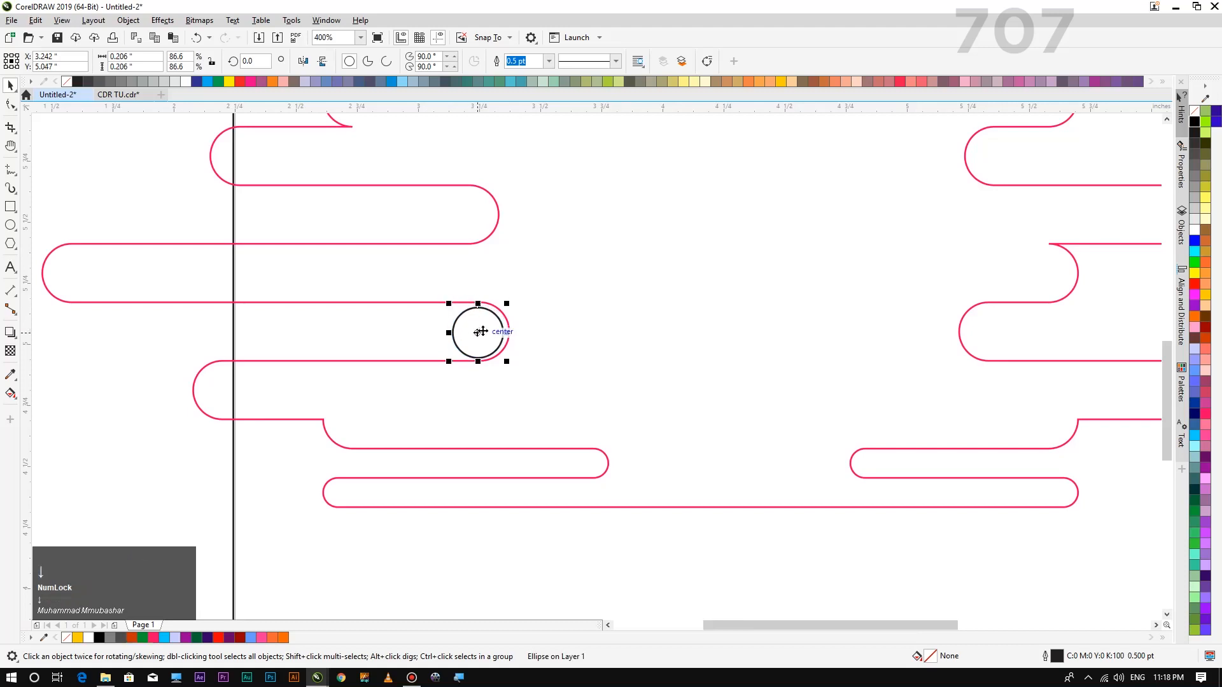
{"action": "left_click_drag", "start_coordinate": [482, 331], "coordinate": [471, 332]}
{"action": "key", "text": "Right"}
{"action": "key", "text": "Right"}
{"action": "key", "text": "Up"}
{"action": "key", "text": "Down"}
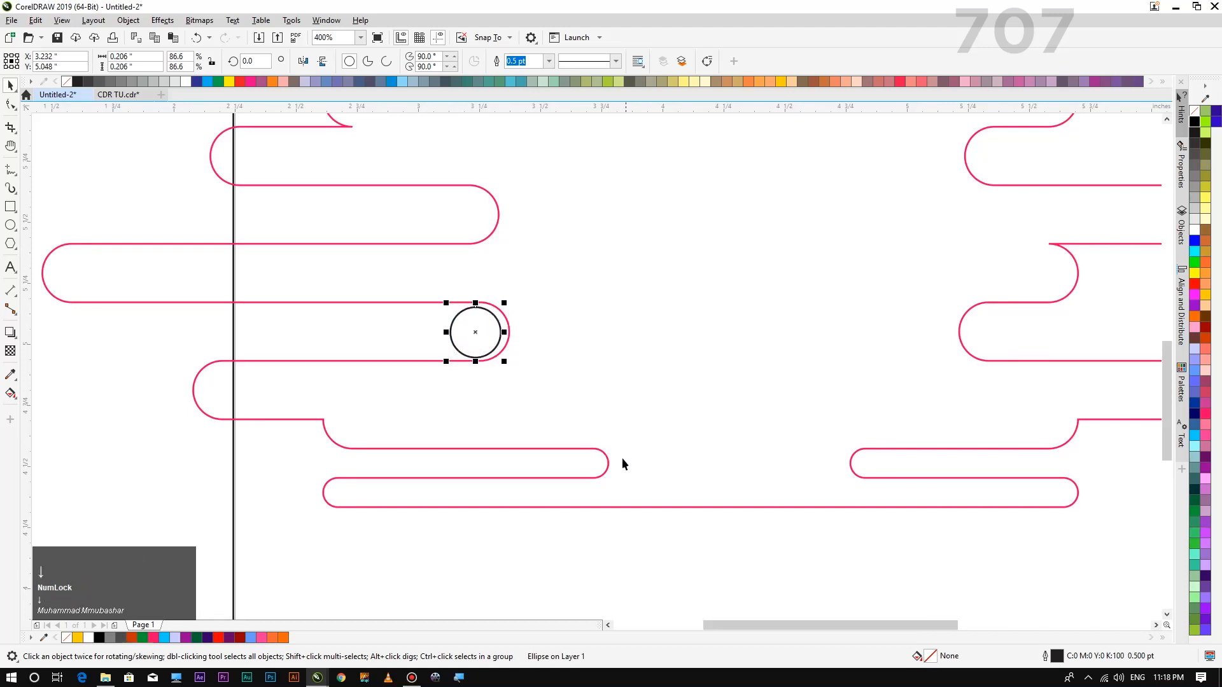
{"action": "left_click", "coordinate": [501, 597]}
{"action": "scroll", "coordinate": [505, 406], "scroll_direction": "down", "scroll_amount": 4}
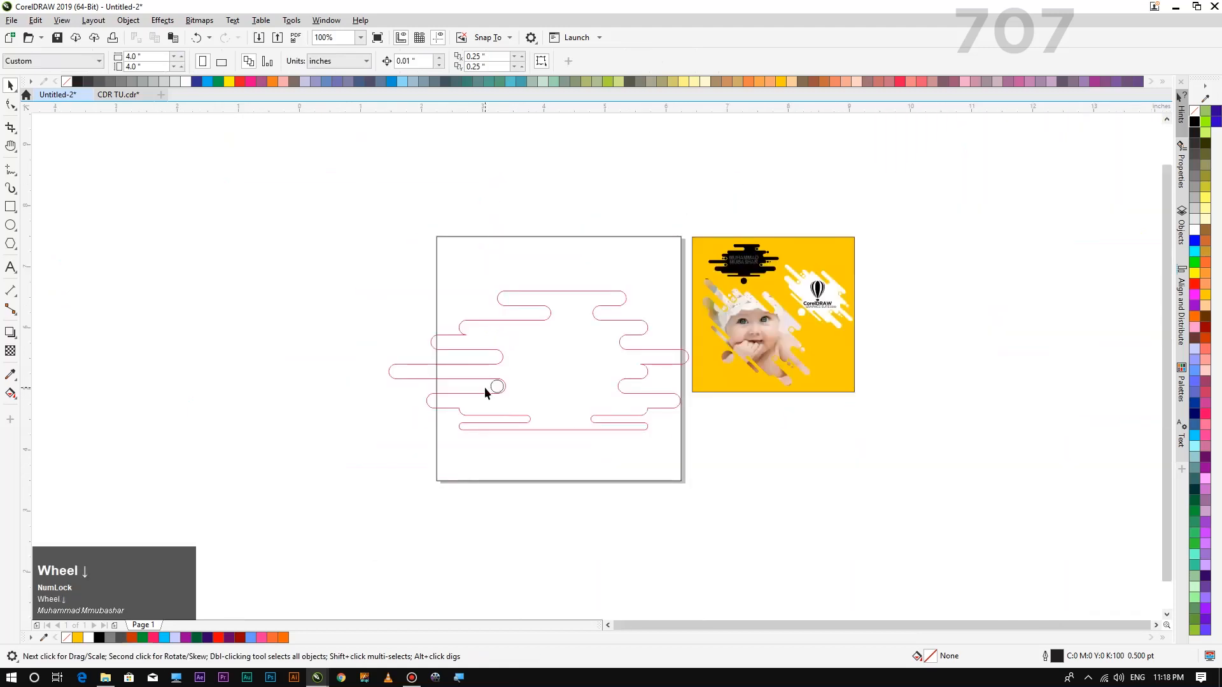
{"action": "scroll", "coordinate": [484, 387], "scroll_direction": "up", "scroll_amount": 4}
Reduce the circle to about 0.179 in and nudge it to X about 3.242 in
{"action": "left_click", "coordinate": [533, 381]}
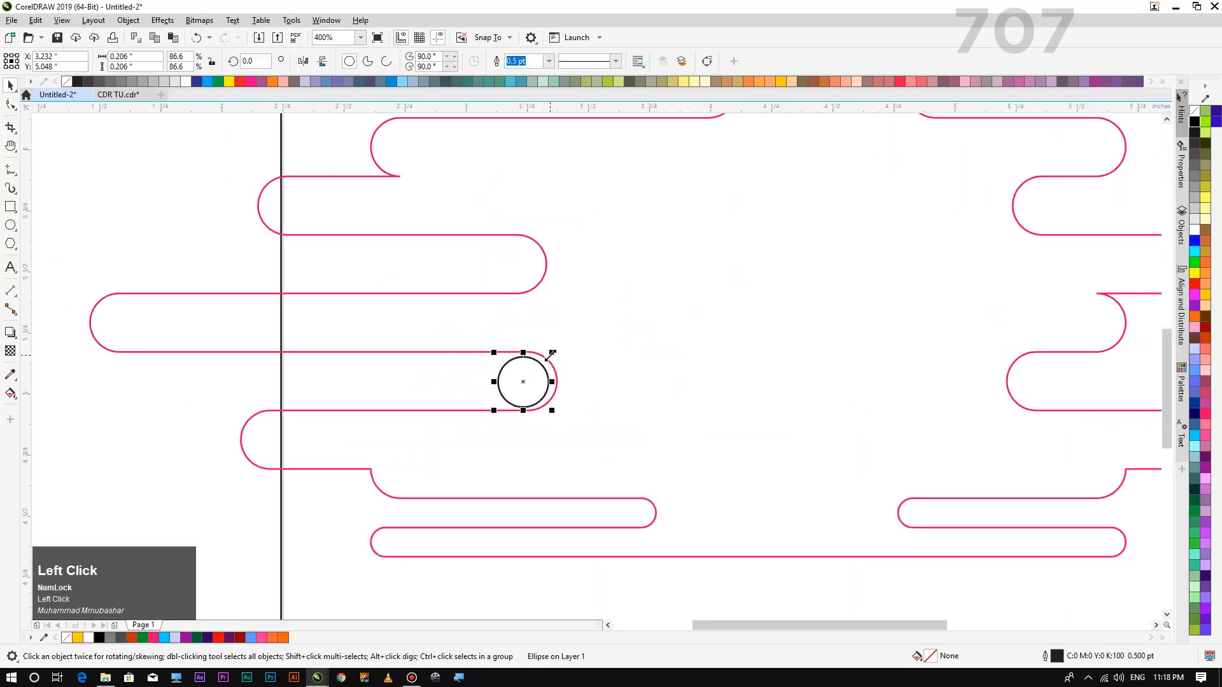
{"action": "left_click_drag", "start_coordinate": [550, 353], "coordinate": [548, 355]}
{"action": "key", "text": "Right"}
{"action": "key", "text": "Up"}
{"action": "key", "text": "Down"}
{"action": "scroll", "coordinate": [502, 399], "scroll_direction": "down", "scroll_amount": 2}
{"action": "left_click", "coordinate": [543, 521]}
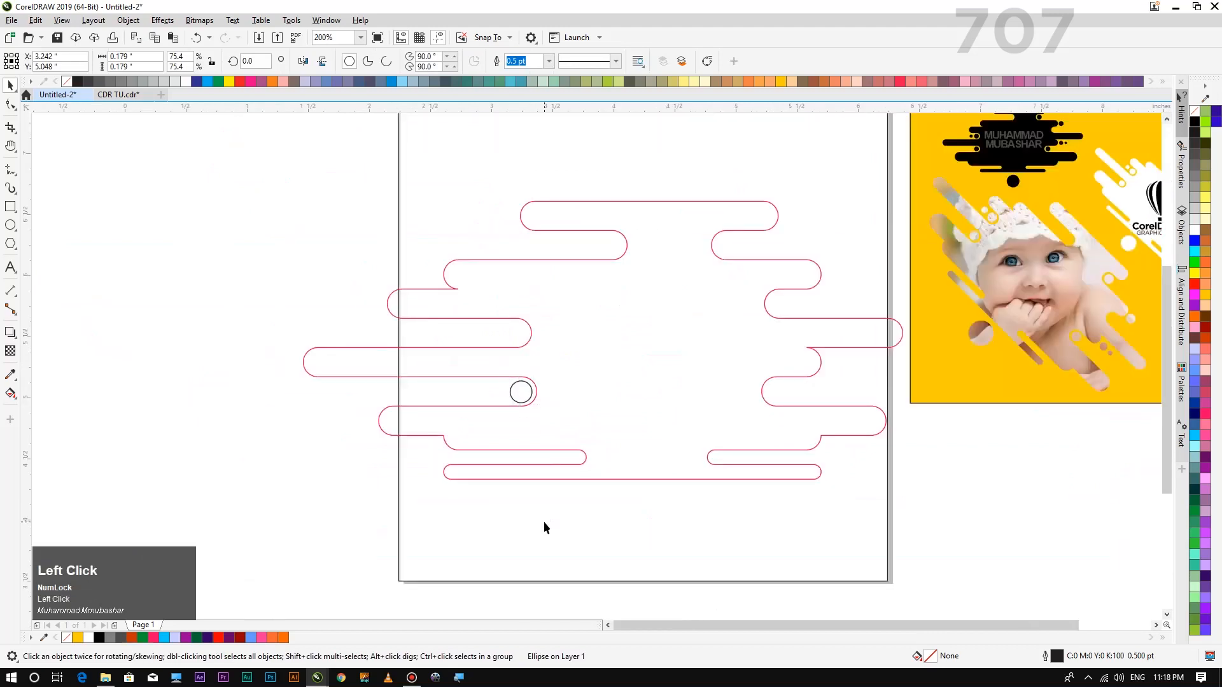
Duplicate the circle into the next left notch above at X about 3.189 in, Y about 5.535 in, and again beside it at X about 2.992 in
{"action": "scroll", "coordinate": [843, 293], "scroll_direction": "down", "scroll_amount": 1}
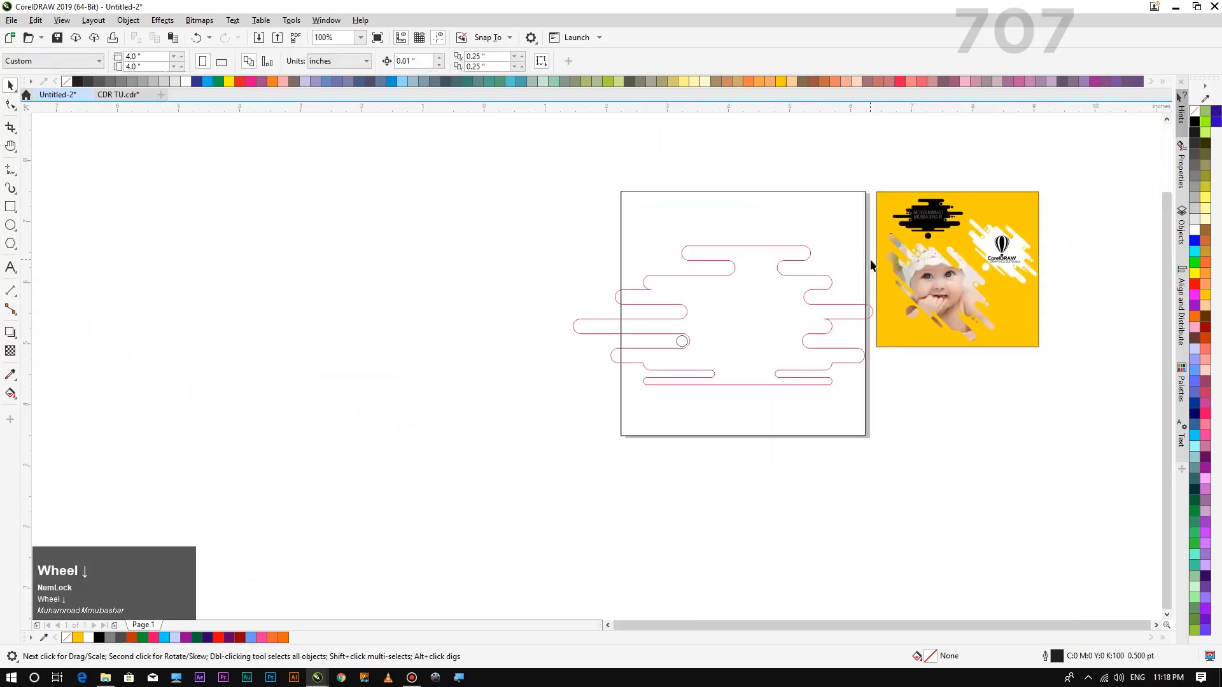
{"action": "scroll", "coordinate": [871, 265], "scroll_direction": "up", "scroll_amount": 1}
{"action": "scroll", "coordinate": [486, 389], "scroll_direction": "down", "scroll_amount": 1}
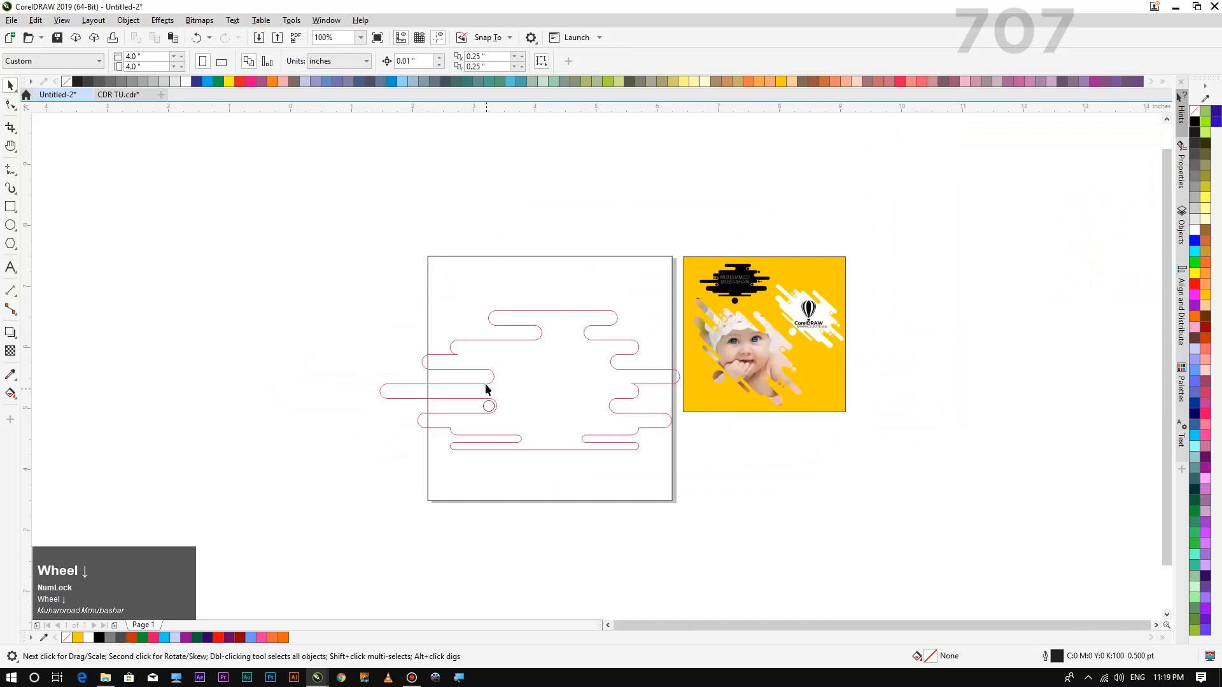
{"action": "scroll", "coordinate": [486, 389], "scroll_direction": "up", "scroll_amount": 1}
{"action": "left_click_drag", "start_coordinate": [498, 438], "coordinate": [396, 378]}
{"action": "right_click", "coordinate": [494, 384]}
{"action": "scroll", "coordinate": [491, 381], "scroll_direction": "up", "scroll_amount": 1}
{"action": "scroll", "coordinate": [491, 382], "scroll_direction": "up", "scroll_amount": 1}
{"action": "right_click", "coordinate": [396, 378], "text": "shift"}
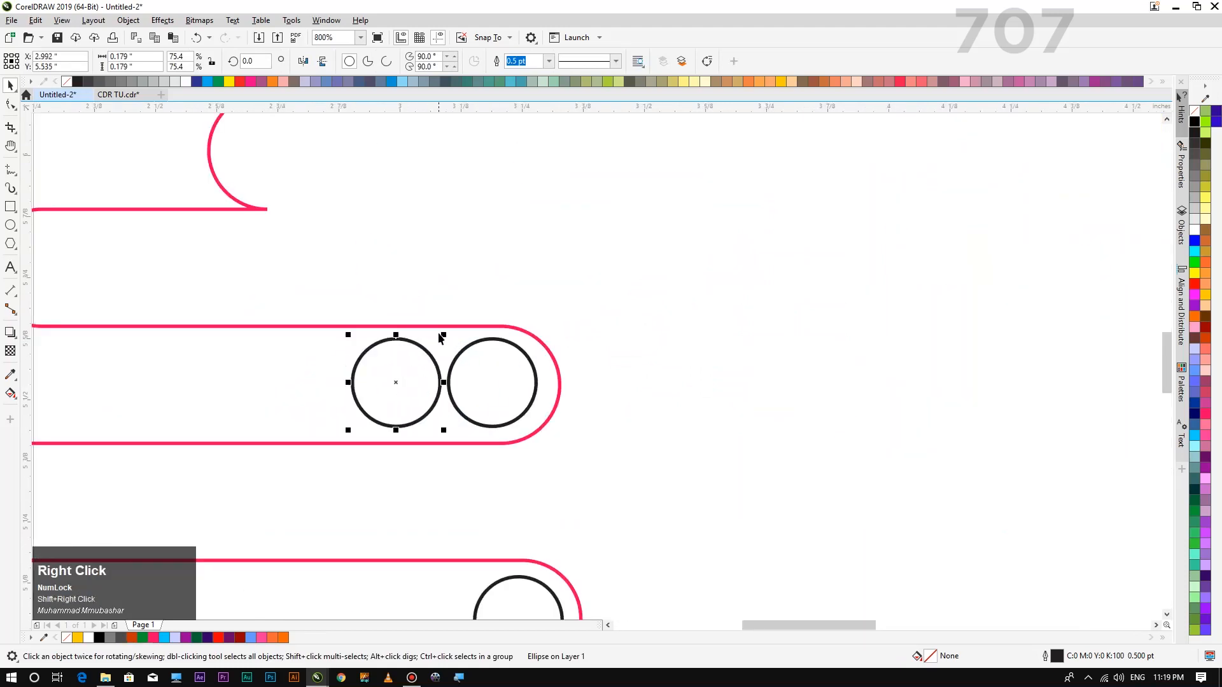
Shrink the outer circle of the upper notch's pair to about 0.109 in around its centre
{"action": "left_click_drag", "start_coordinate": [445, 332], "coordinate": [433, 342]}
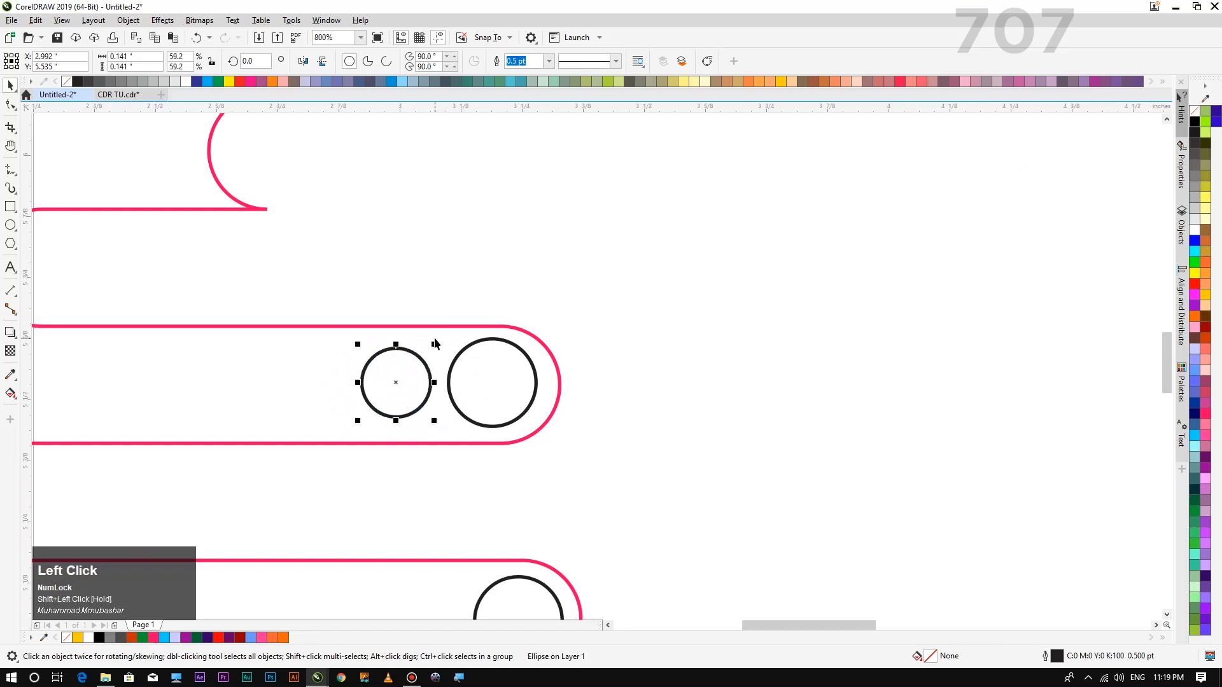
{"action": "scroll", "coordinate": [436, 333], "scroll_direction": "down", "scroll_amount": 2}
{"action": "scroll", "coordinate": [427, 334], "scroll_direction": "up", "scroll_amount": 2}
{"action": "left_click_drag", "start_coordinate": [459, 369], "coordinate": [445, 379]}
{"action": "scroll", "coordinate": [449, 376], "scroll_direction": "down", "scroll_amount": 2}
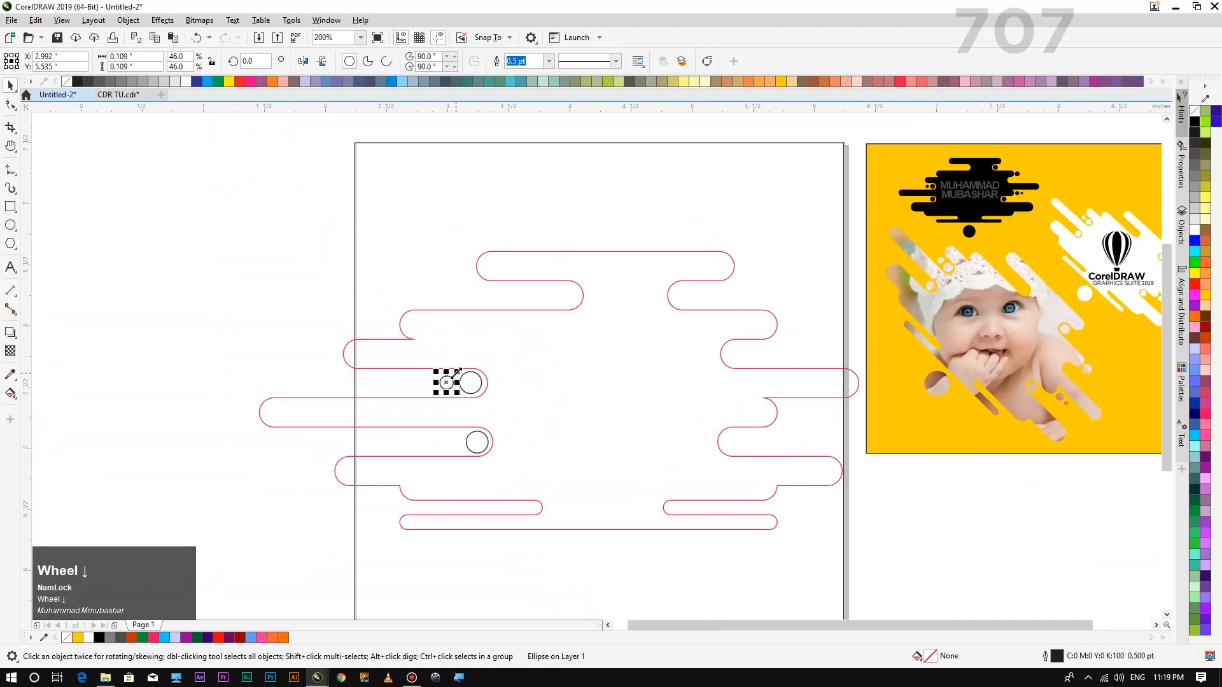
{"action": "scroll", "coordinate": [469, 385], "scroll_direction": "up", "scroll_amount": 2}
Shrink the larger circle in the upper notch to about 0.165 in and nudge it up to Y about 5.538 in
{"action": "left_click", "coordinate": [503, 353]}
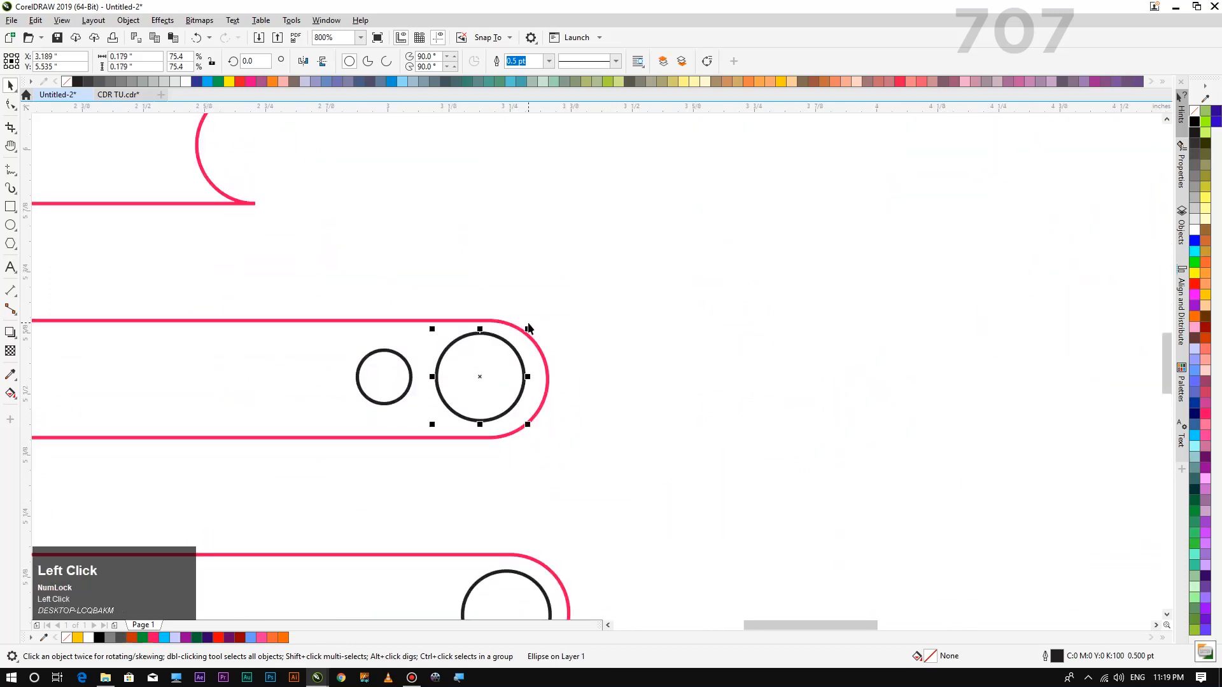
{"action": "left_click_drag", "start_coordinate": [527, 327], "coordinate": [520, 335]}
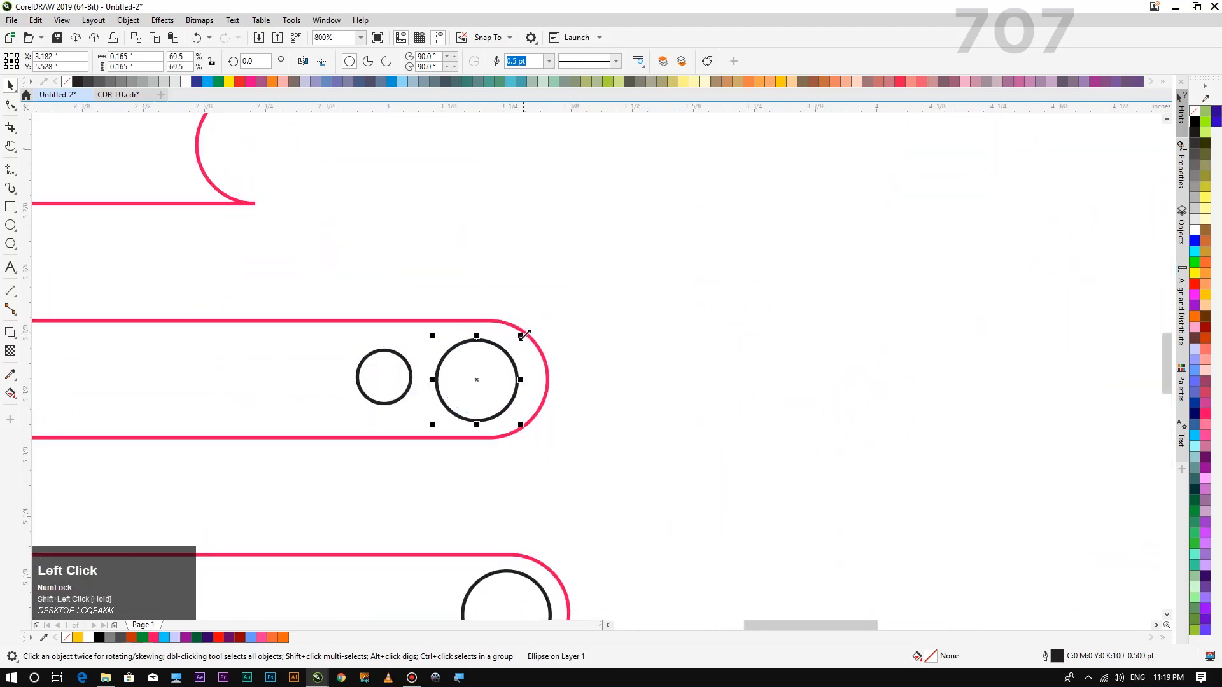
{"action": "scroll", "coordinate": [521, 335], "scroll_direction": "down", "scroll_amount": 3}
{"action": "scroll", "coordinate": [509, 335], "scroll_direction": "up", "scroll_amount": 2}
{"action": "key", "text": "Up"}
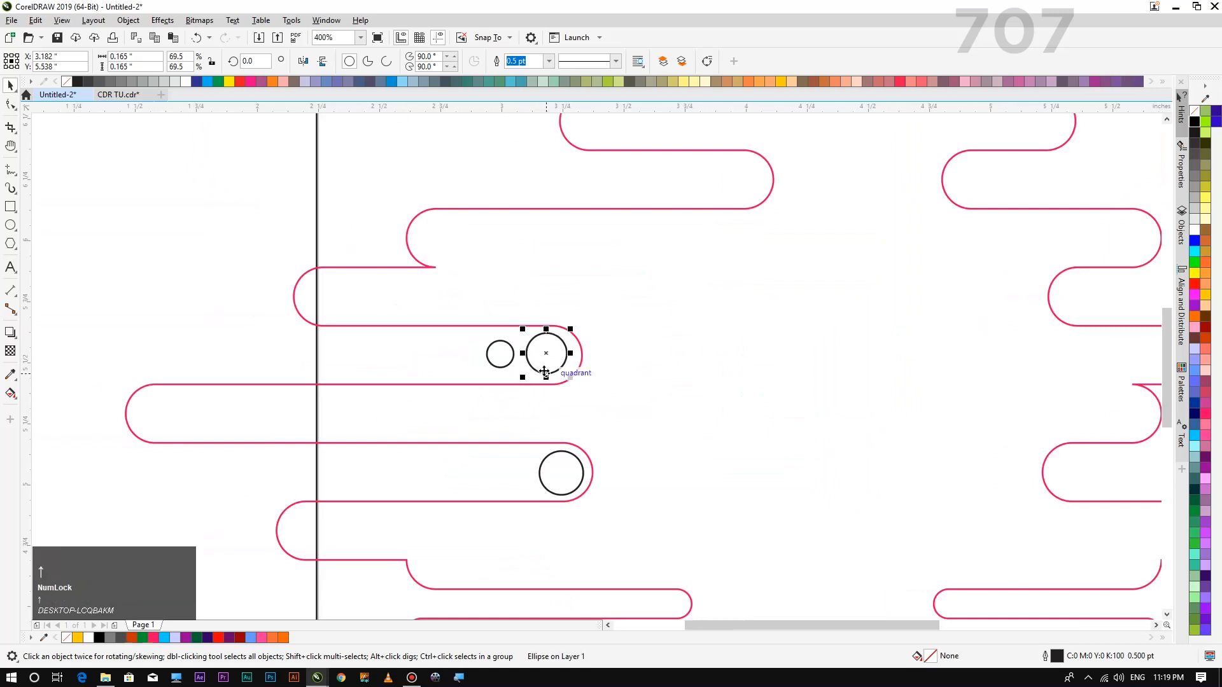
{"action": "left_click", "coordinate": [503, 362]}
{"action": "scroll", "coordinate": [503, 361], "scroll_direction": "down", "scroll_amount": 2}
{"action": "left_click", "coordinate": [537, 386]}
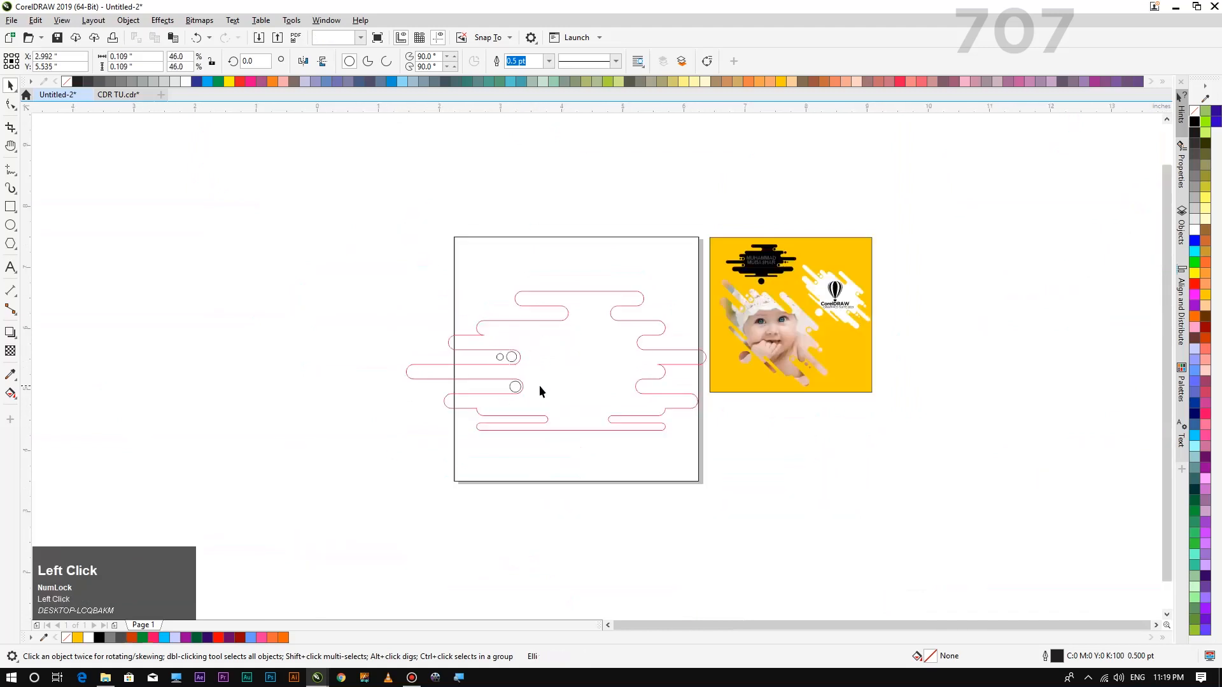
Duplicate the lower notch's circle into the opposite right-hand notch at X about 5.348 in, Y about 5.047 in
{"action": "left_click", "coordinate": [514, 387]}
{"action": "left_click_drag", "start_coordinate": [515, 387], "coordinate": [548, 376]}
{"action": "right_click", "coordinate": [652, 395]}
{"action": "scroll", "coordinate": [666, 393], "scroll_direction": "up", "scroll_amount": 3}
{"action": "scroll", "coordinate": [656, 392], "scroll_direction": "up", "scroll_amount": 3}
{"action": "scroll", "coordinate": [644, 390], "scroll_direction": "down", "scroll_amount": 2}
{"action": "scroll", "coordinate": [571, 381], "scroll_direction": "down", "scroll_amount": 3}
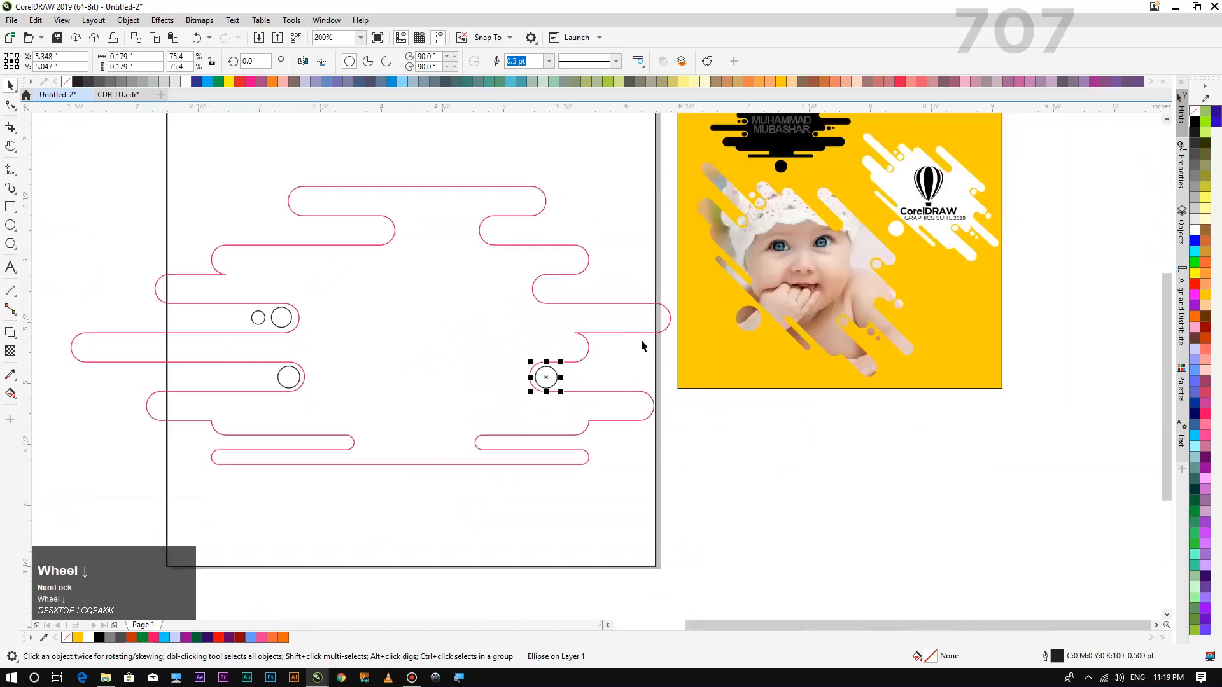
Duplicate the right notch's circle outside the short bar end diagonally above it, at X about 5.818 in, Y about 5.263 in
{"action": "scroll", "coordinate": [640, 338], "scroll_direction": "up", "scroll_amount": 1}
{"action": "scroll", "coordinate": [644, 348], "scroll_direction": "down", "scroll_amount": 1}
{"action": "left_click_drag", "start_coordinate": [544, 381], "coordinate": [604, 363]}
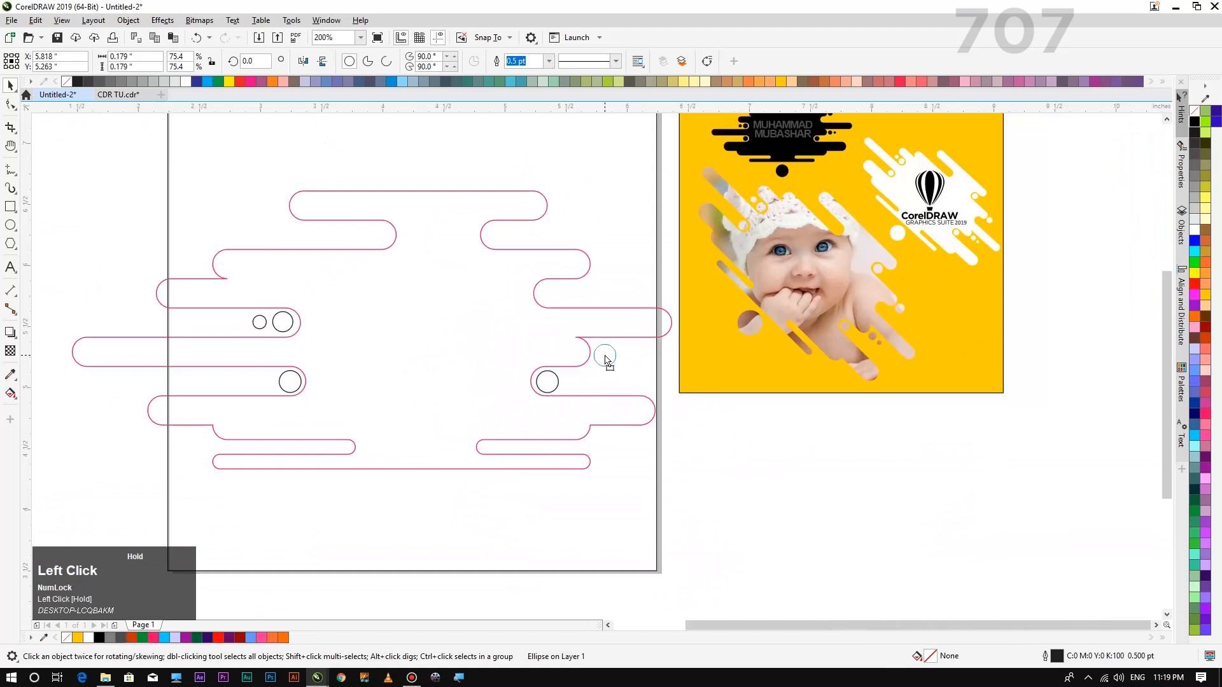
{"action": "right_click", "coordinate": [604, 357]}
Duplicate that circle horizontally further outward on the right side and shrink the outer copy around its centre
{"action": "left_click_drag", "start_coordinate": [605, 358], "coordinate": [717, 357]}
{"action": "scroll", "coordinate": [608, 355], "scroll_direction": "up", "scroll_amount": 2}
{"action": "right_click", "coordinate": [717, 357], "text": "shift"}
{"action": "left_click_drag", "start_coordinate": [753, 307], "coordinate": [741, 317]}
Shrink the larger circle of the right-hand pair to about 0.169 in around its centre
{"action": "left_click", "coordinate": [627, 331]}
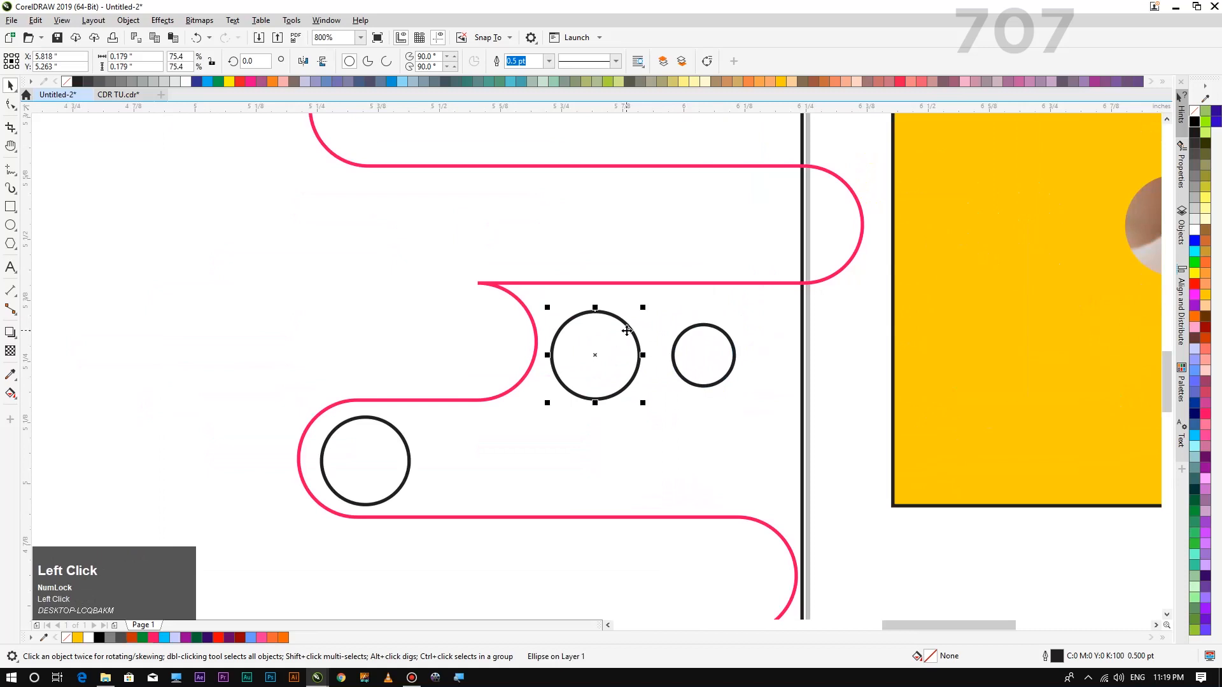
{"action": "left_click_drag", "start_coordinate": [641, 310], "coordinate": [637, 315]}
{"action": "scroll", "coordinate": [640, 313], "scroll_direction": "down", "scroll_amount": 4}
{"action": "left_click", "coordinate": [750, 368]}
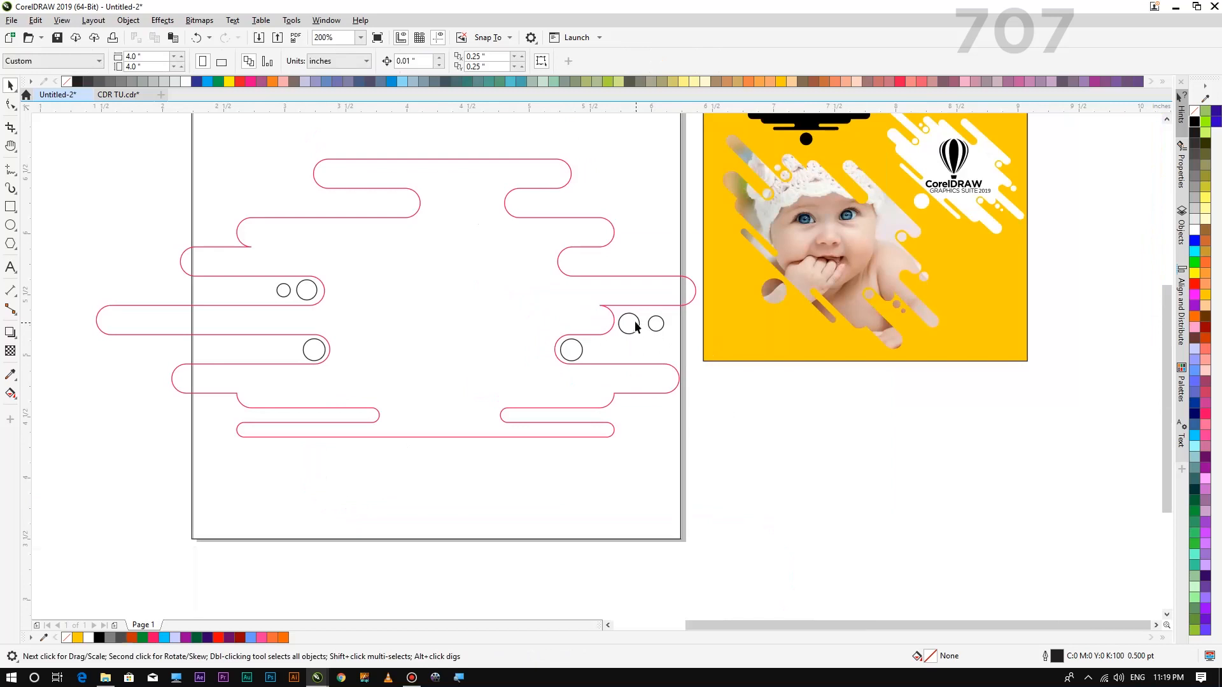
Duplicate the 0.169 in circle outside the upper-right bar end and again into the upper-right notch at X about 4.919 in, Y about 6.252 in
{"action": "left_click_drag", "start_coordinate": [637, 328], "coordinate": [519, 203]}
{"action": "right_click", "coordinate": [627, 231]}
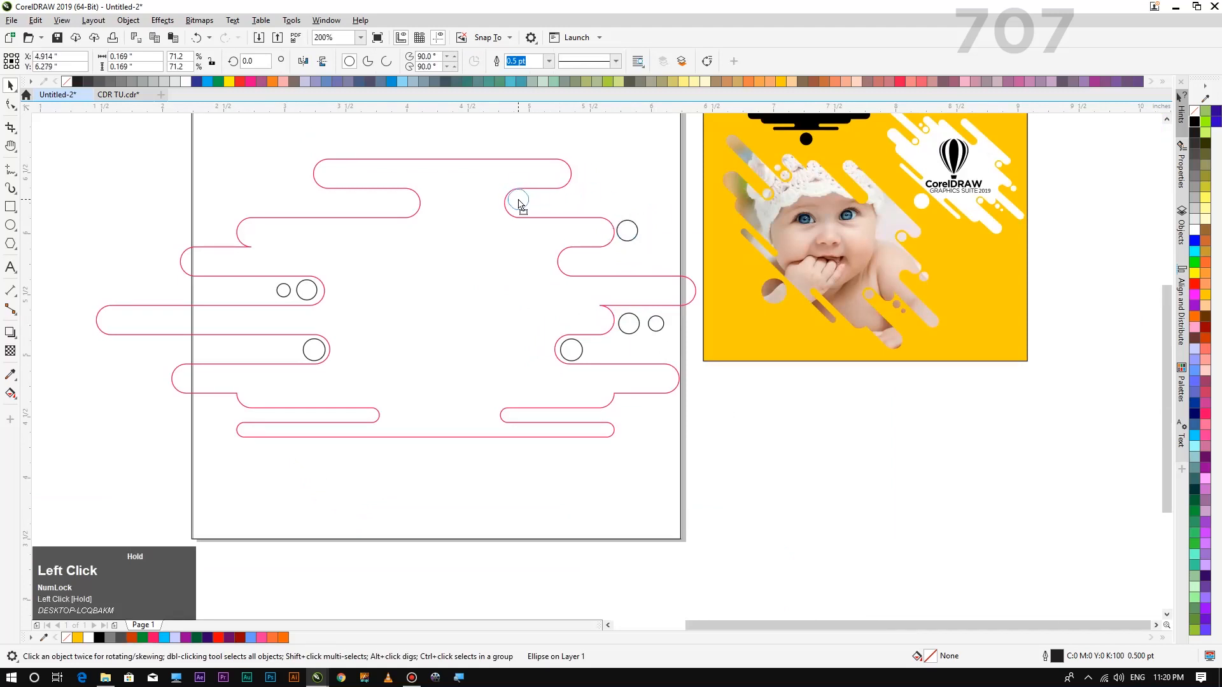
{"action": "left_click_drag", "start_coordinate": [519, 202], "coordinate": [520, 206]}
{"action": "right_click", "coordinate": [520, 206]}
{"action": "scroll", "coordinate": [519, 205], "scroll_direction": "up", "scroll_amount": 3}
{"action": "key", "text": "Up"}
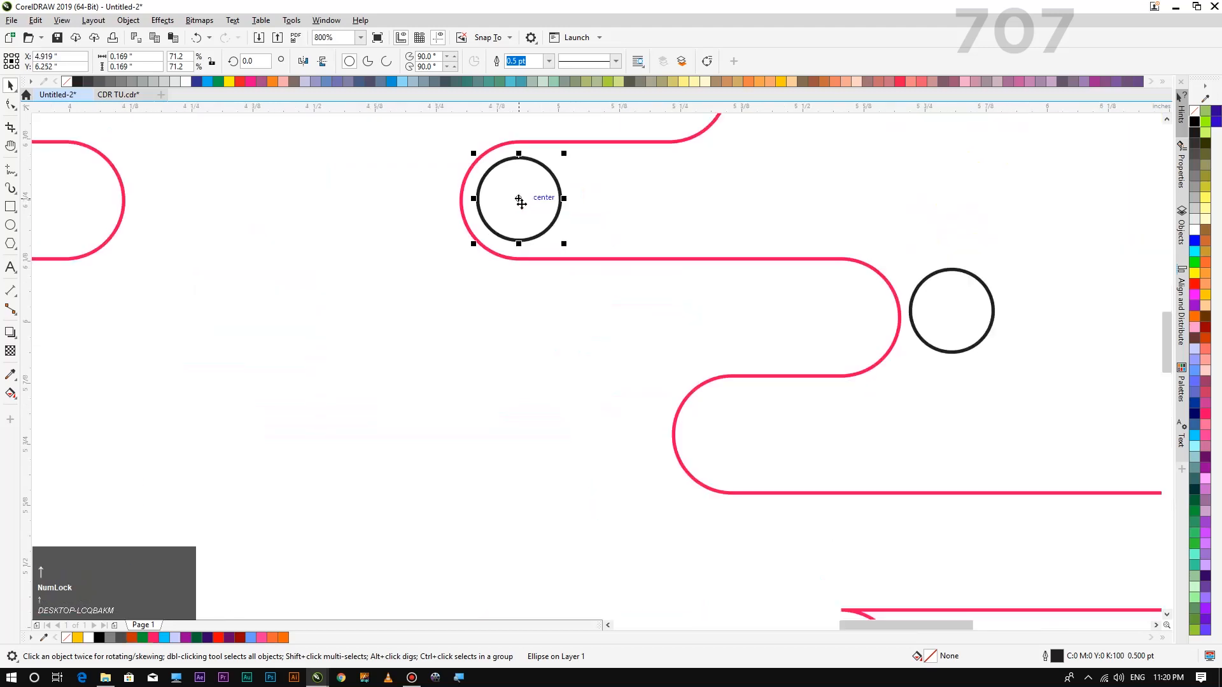
{"action": "scroll", "coordinate": [520, 203], "scroll_direction": "down", "scroll_amount": 2}
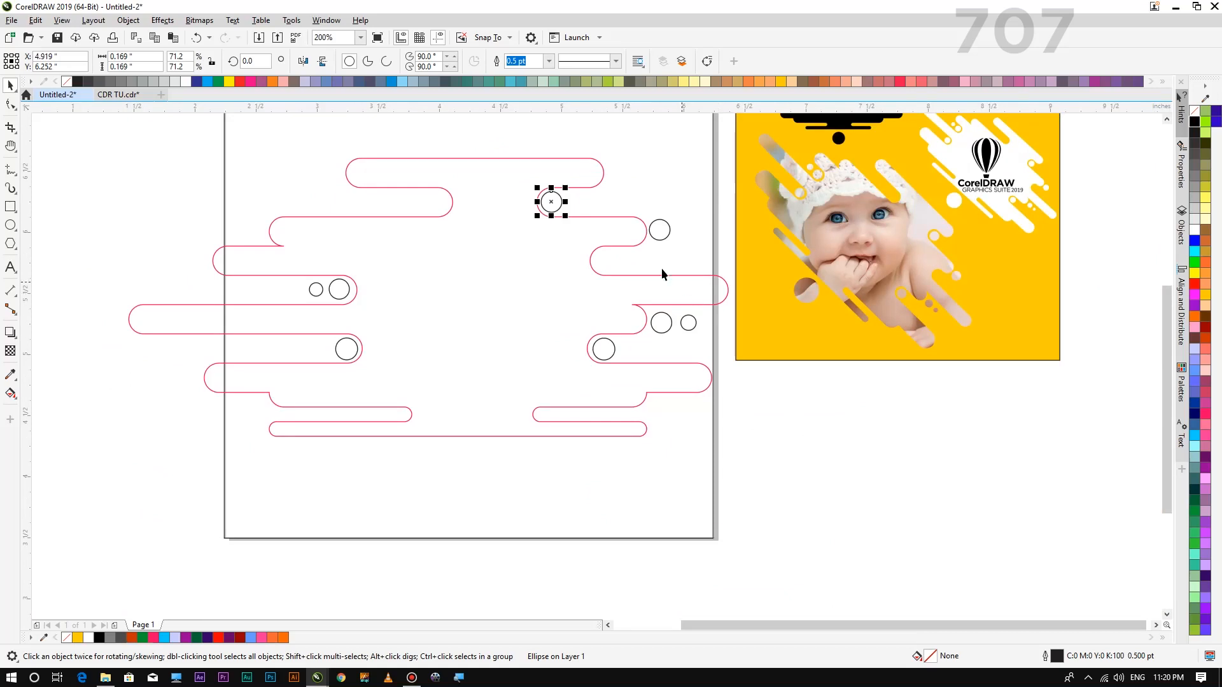
Duplicate the upper-right notch's circle outside the upper-left bar end at X about 2.502 in, Y about 6.043 in
{"action": "left_click_drag", "start_coordinate": [557, 203], "coordinate": [258, 233]}
{"action": "right_click", "coordinate": [257, 232]}
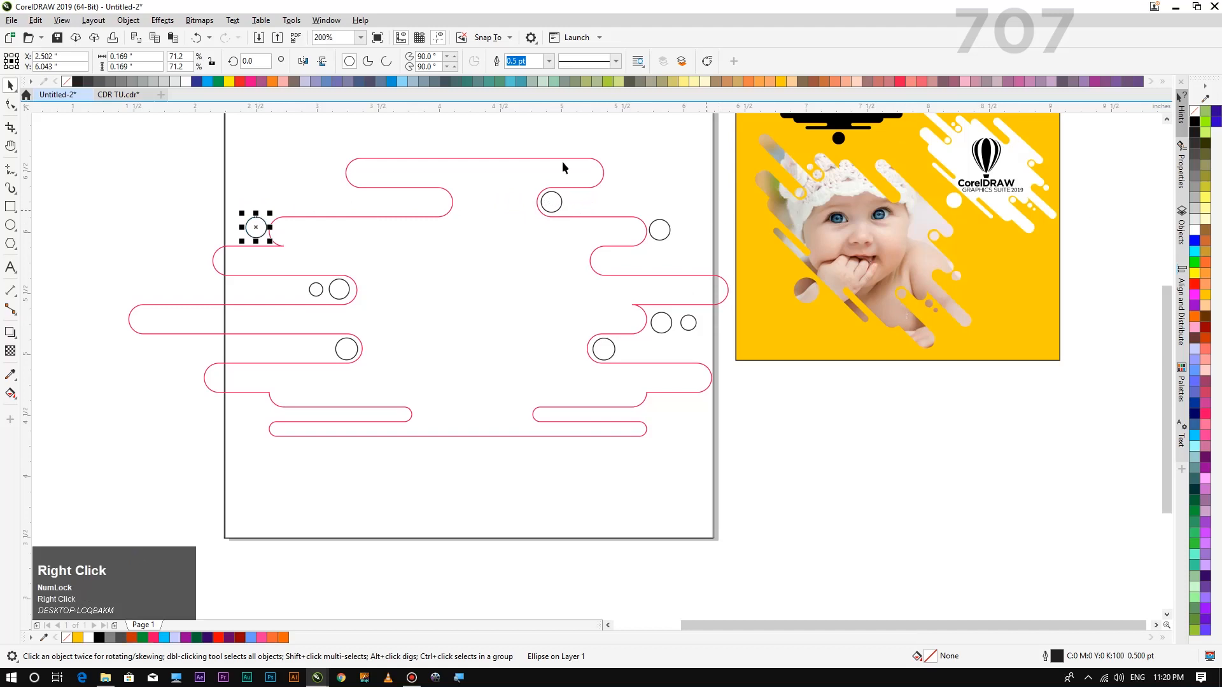
{"action": "scroll", "coordinate": [239, 205], "scroll_direction": "up", "scroll_amount": 1}
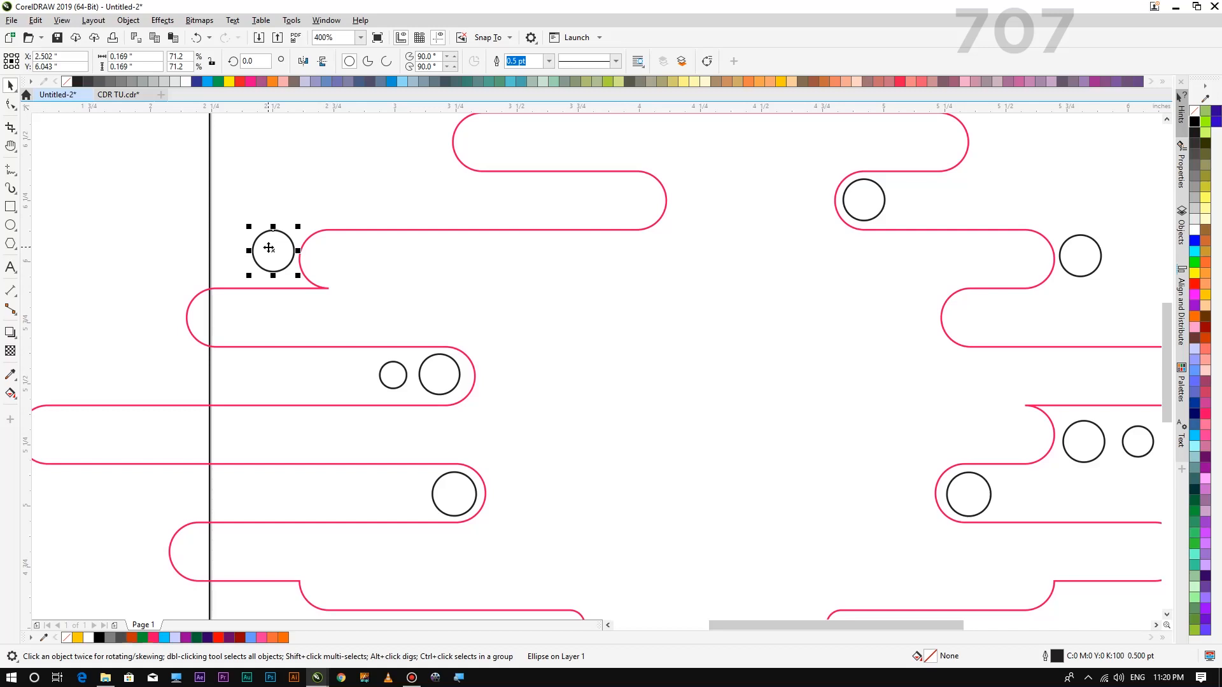
{"action": "scroll", "coordinate": [708, 273], "scroll_direction": "down", "scroll_amount": 1}
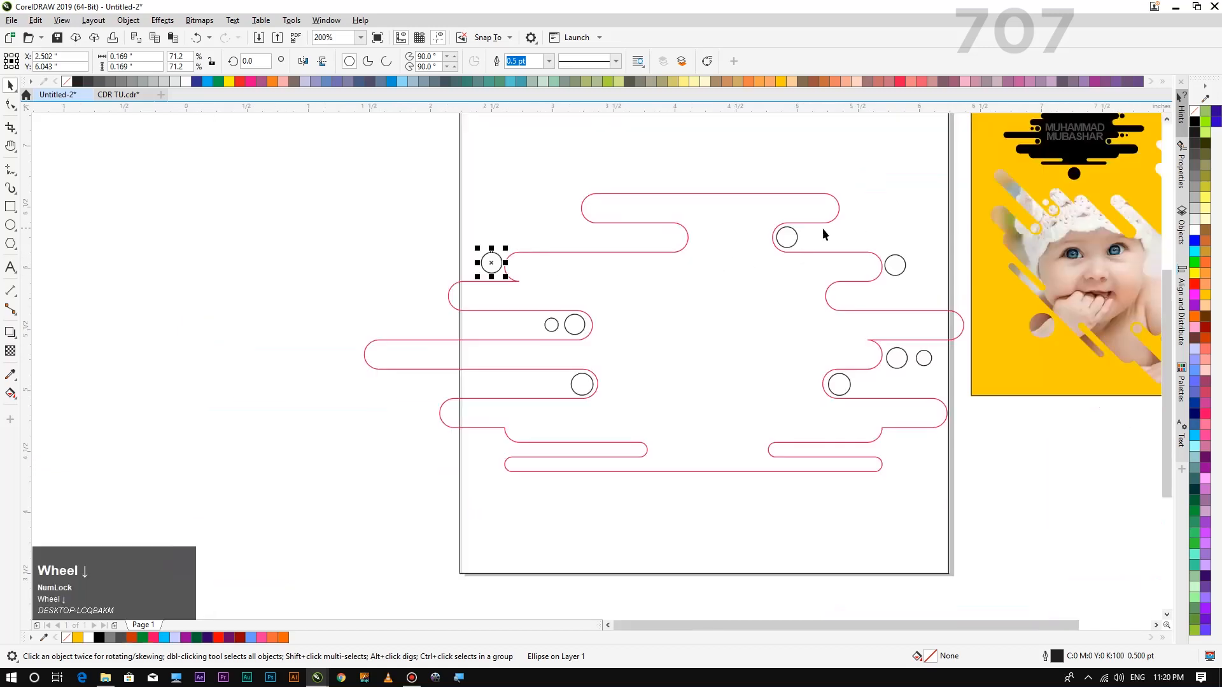
{"action": "scroll", "coordinate": [800, 216], "scroll_direction": "down", "scroll_amount": 1}
{"action": "scroll", "coordinate": [771, 235], "scroll_direction": "up", "scroll_amount": 2}
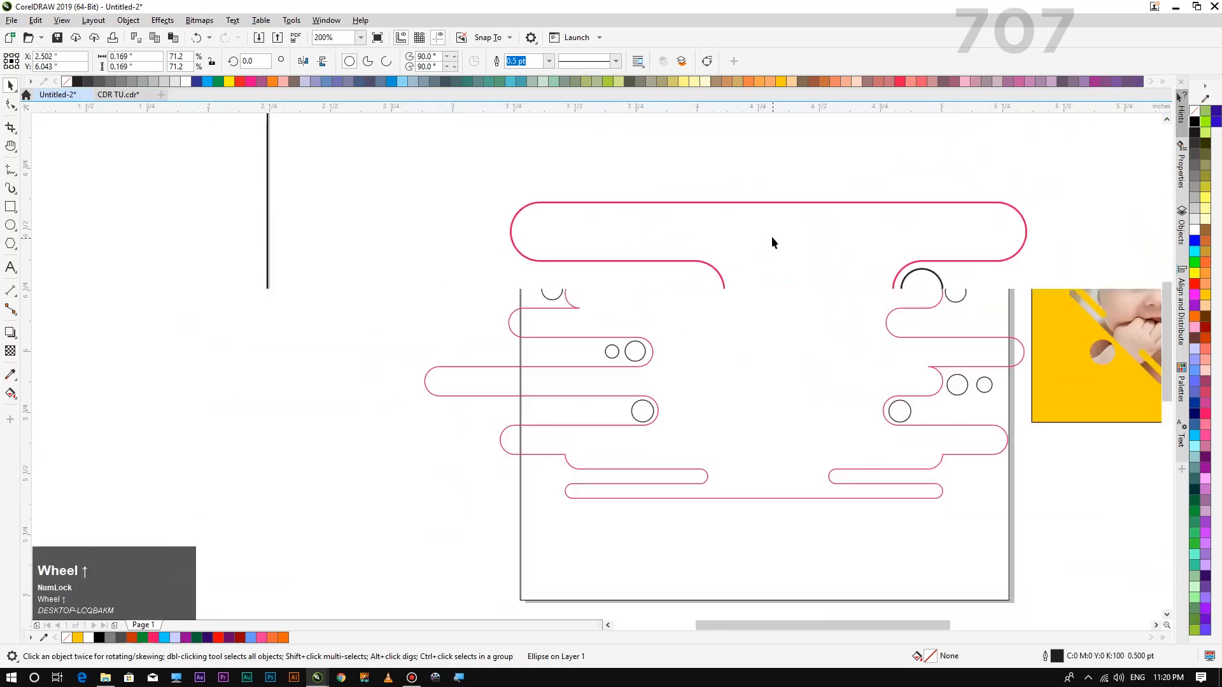
{"action": "scroll", "coordinate": [491, 306], "scroll_direction": "down", "scroll_amount": 2}
{"action": "scroll", "coordinate": [525, 317], "scroll_direction": "up", "scroll_amount": 1}
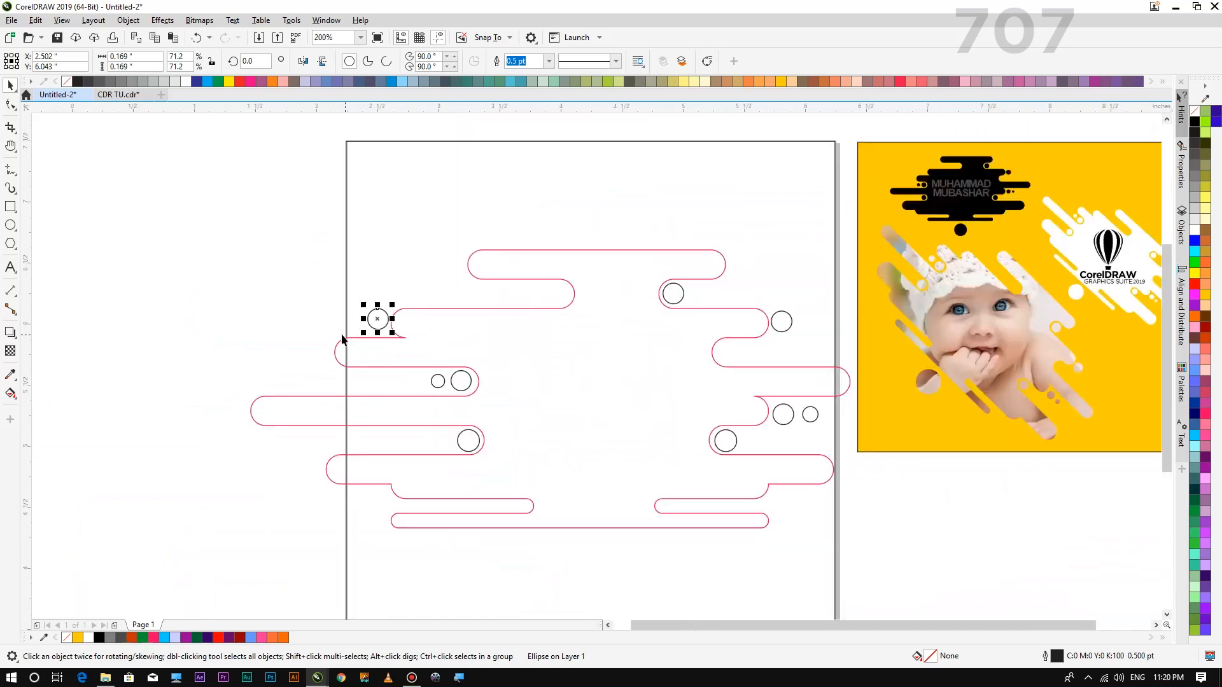
Add an enlarged circle copy about 0.438 in across below the bottom bar and nudge it to X about 4.197 in, Y about 4.048 in
{"action": "left_click_drag", "start_coordinate": [369, 314], "coordinate": [608, 592]}
{"action": "right_click", "coordinate": [556, 559]}
{"action": "key", "text": "Right"}
{"action": "key", "text": "Right"}
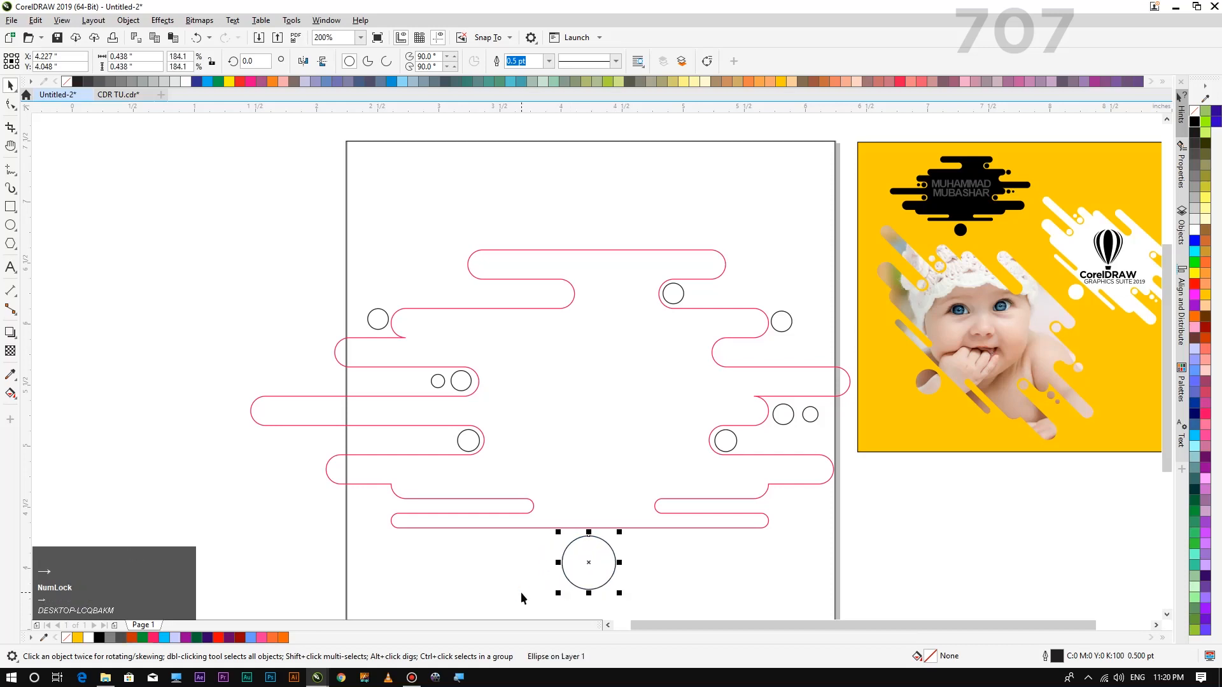
{"action": "key", "text": "Left"}
{"action": "key", "text": "Left"}
{"action": "key", "text": "Left"}
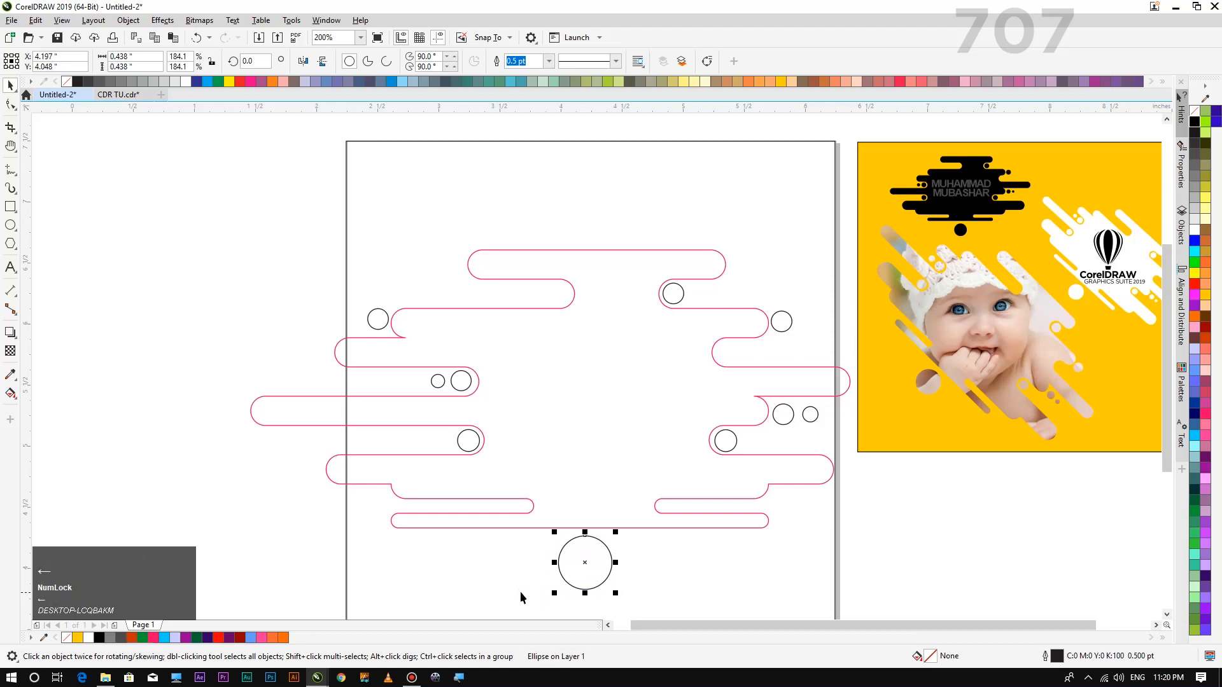
Nudge the circle outside the upper-right bar end outward to X about 5.824 in
{"action": "scroll", "coordinate": [517, 565], "scroll_direction": "down", "scroll_amount": 1}
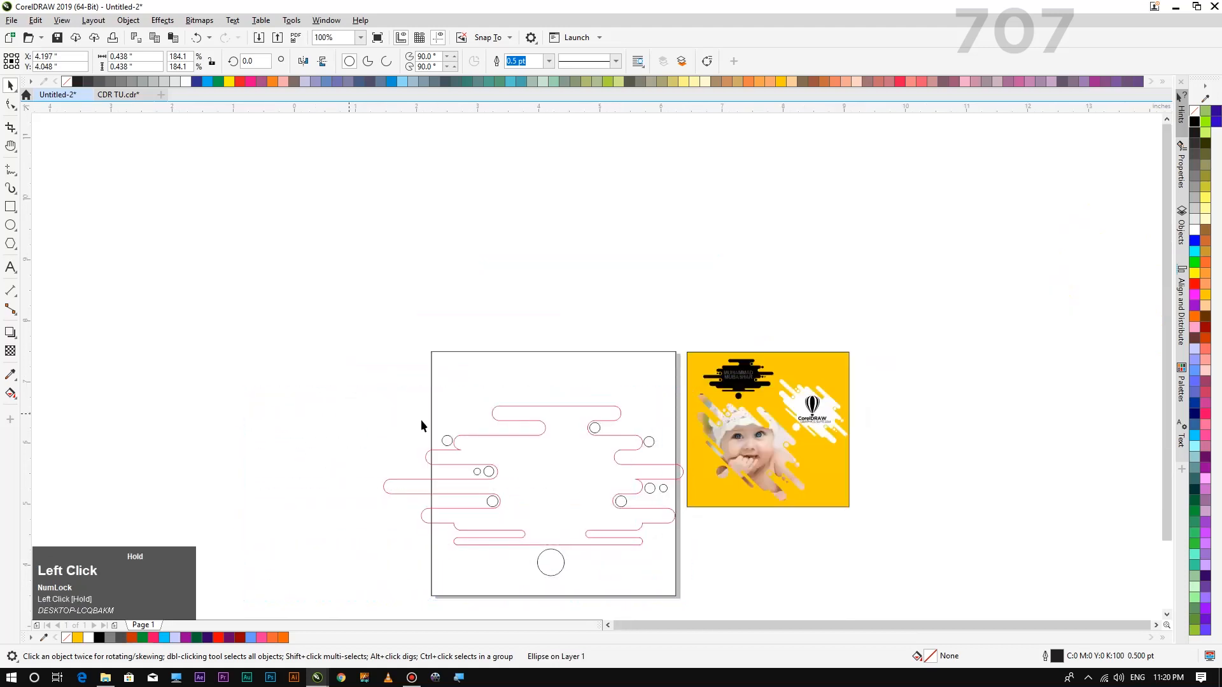
{"action": "scroll", "coordinate": [652, 437], "scroll_direction": "up", "scroll_amount": 2}
{"action": "left_click", "coordinate": [647, 460]}
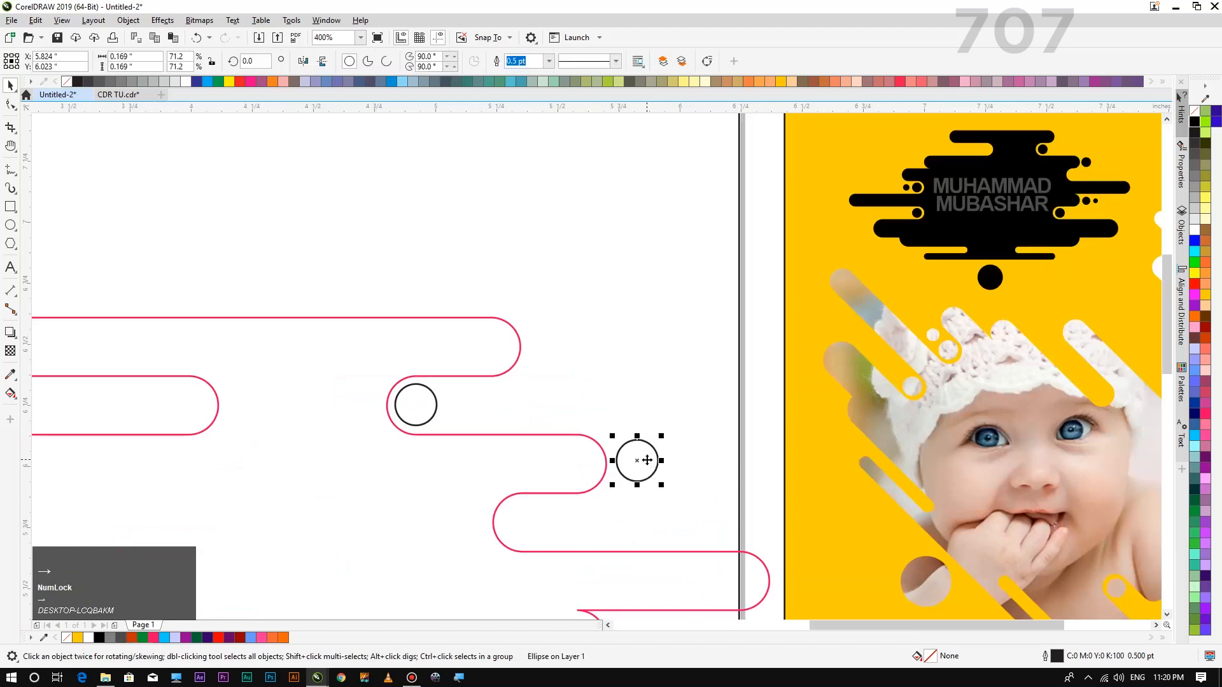
Weld the frame outline and all the circles into one curve, fill it with lime green #99FF00 and remove its outline
{"action": "scroll", "coordinate": [639, 450], "scroll_direction": "down", "scroll_amount": 5}
{"action": "left_click_drag", "start_coordinate": [355, 398], "coordinate": [652, 558]}
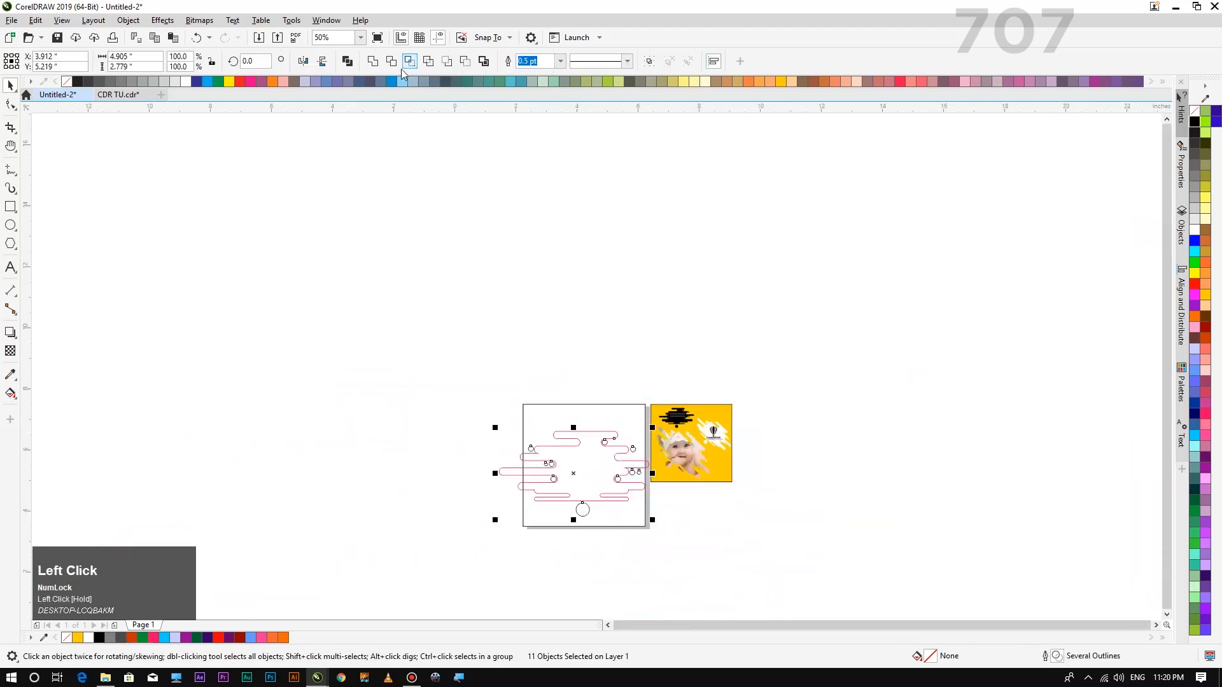
{"action": "left_click", "coordinate": [377, 61]}
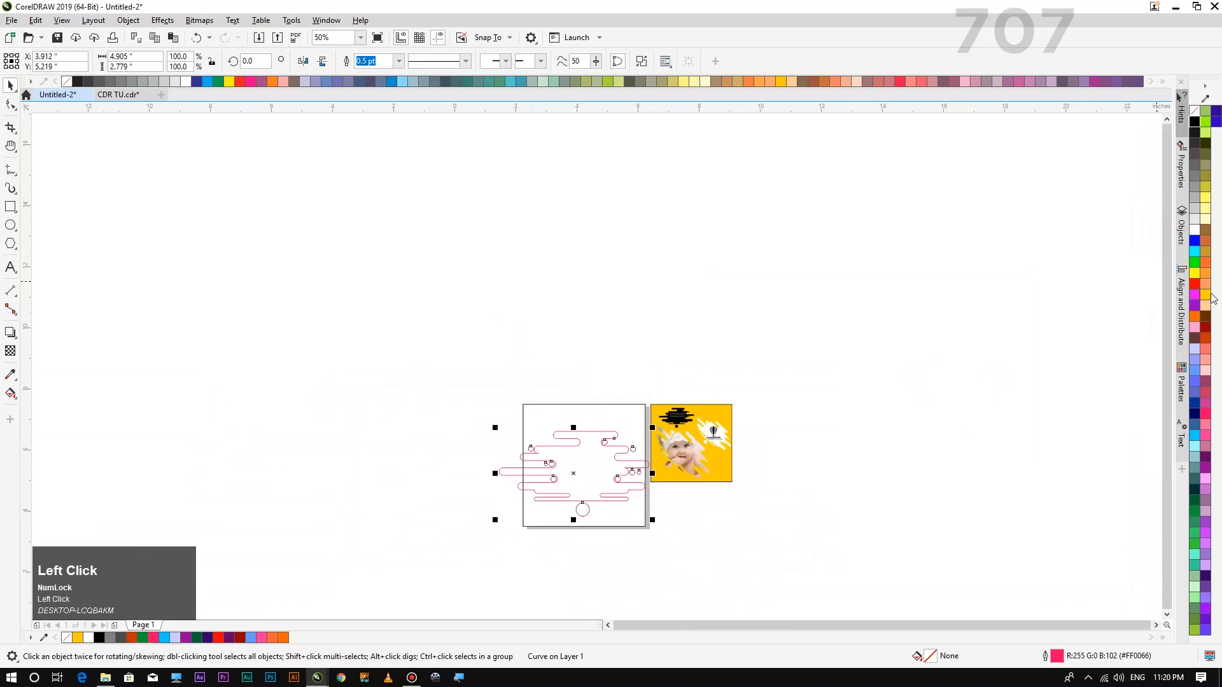
{"action": "left_click", "coordinate": [1193, 121]}
{"action": "right_click", "coordinate": [1195, 110]}
Rotate the green splash shape about 45° clockwise and place it on the page
{"action": "left_click_drag", "start_coordinate": [520, 459], "coordinate": [333, 380]}
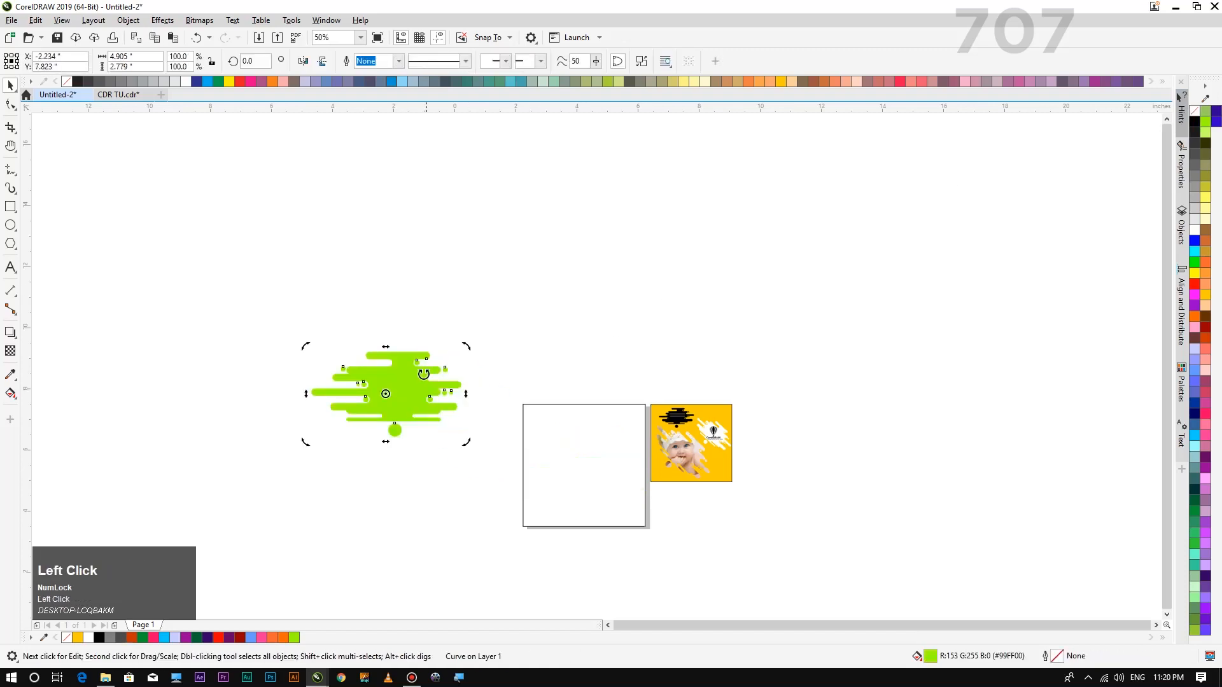
{"action": "left_click_drag", "start_coordinate": [469, 345], "coordinate": [600, 494]}
{"action": "scroll", "coordinate": [600, 494], "scroll_direction": "up", "scroll_amount": 4}
{"action": "left_click", "coordinate": [564, 409]}
Copy the sample's CorelDRAW logo onto the green shape at X about 4.233 in, Y about 5.716 in, and enlarge it to about 1.602 × 1.335 in
{"action": "left_click", "coordinate": [1058, 225]}
{"action": "left_click_drag", "start_coordinate": [1058, 225], "coordinate": [535, 328]}
{"action": "right_click", "coordinate": [535, 328]}
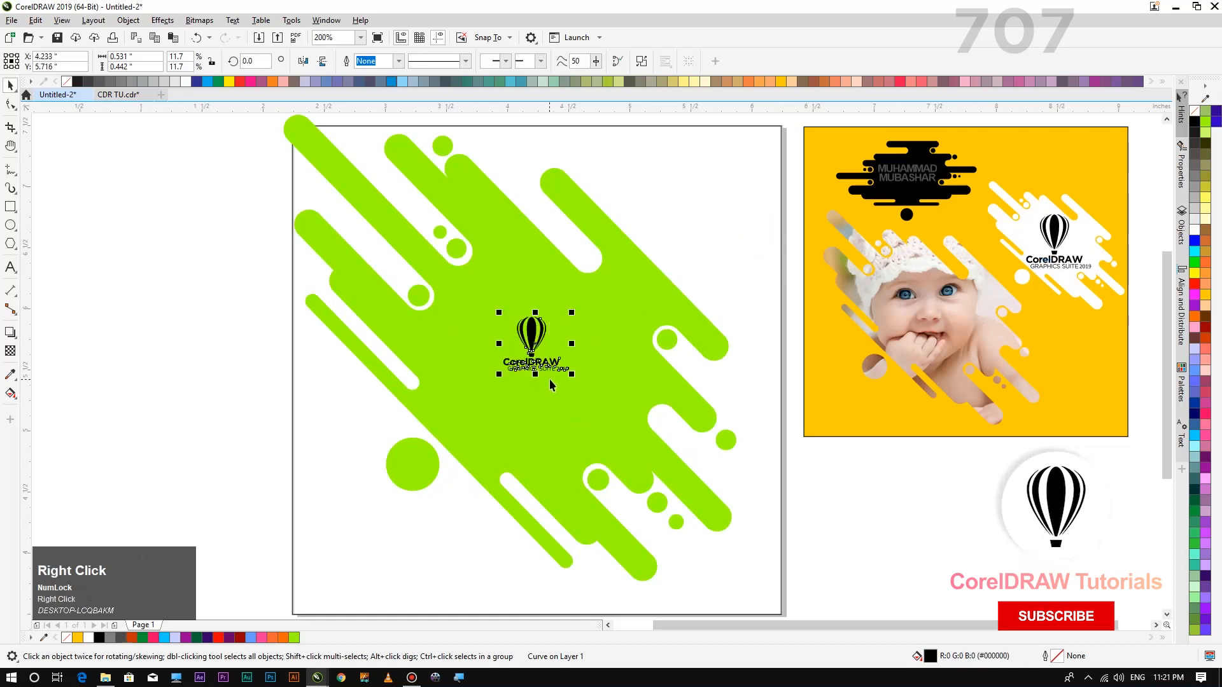
{"action": "left_click_drag", "start_coordinate": [571, 374], "coordinate": [642, 431]}
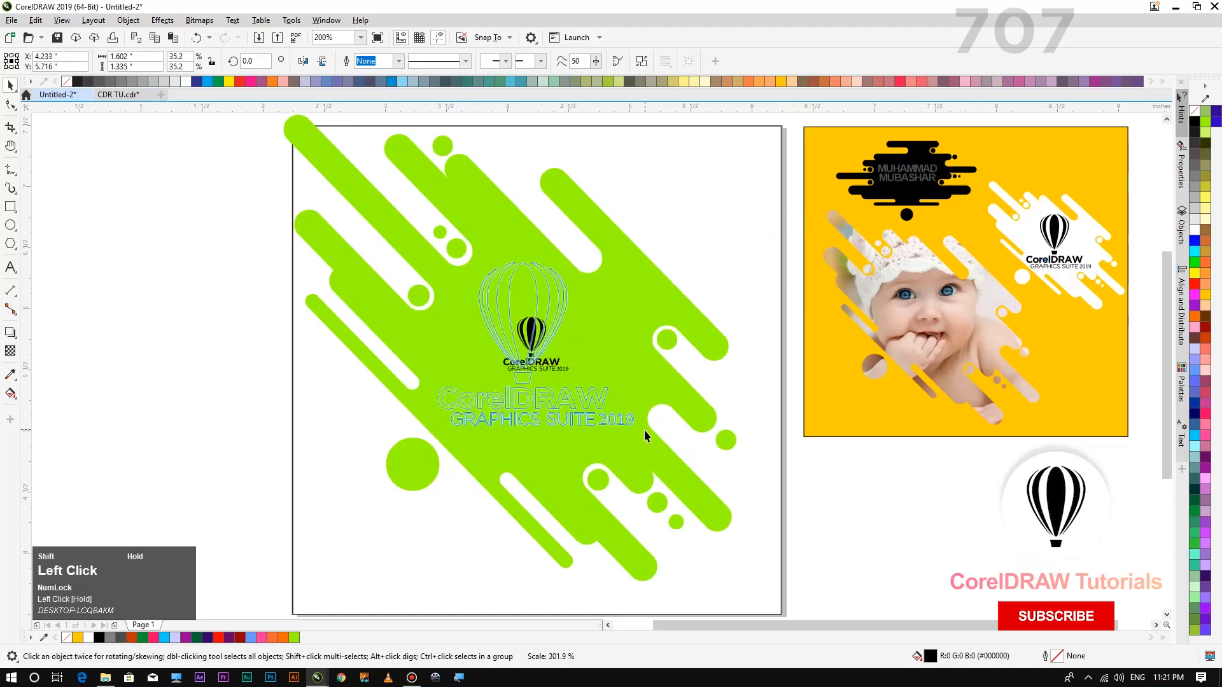
{"action": "scroll", "coordinate": [618, 412], "scroll_direction": "down", "scroll_amount": 2}
{"action": "left_click", "coordinate": [422, 469]}
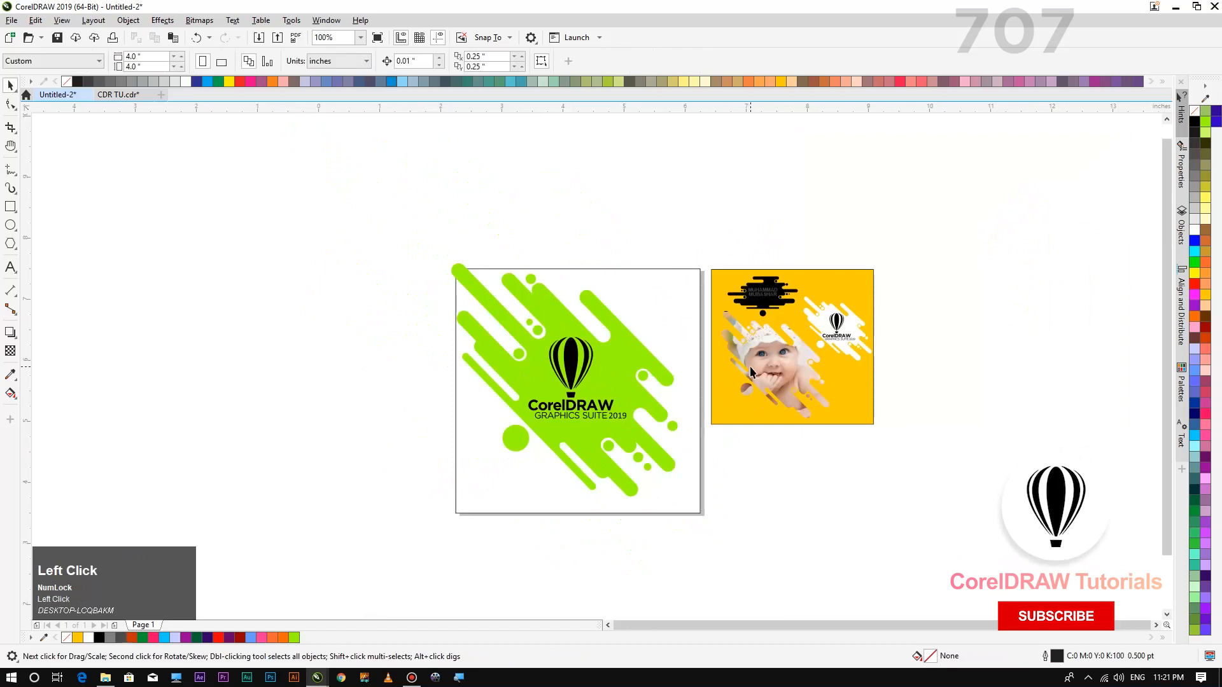
Duplicate the green splash shape without the logo to the left of the page, then select the sample's baby photo shape
{"action": "left_click", "coordinate": [618, 374]}
{"action": "left_click_drag", "start_coordinate": [617, 374], "coordinate": [412, 387]}
{"action": "right_click", "coordinate": [411, 387]}
{"action": "scroll", "coordinate": [766, 371], "scroll_direction": "up", "scroll_amount": 2}
{"action": "left_click", "coordinate": [771, 344]}
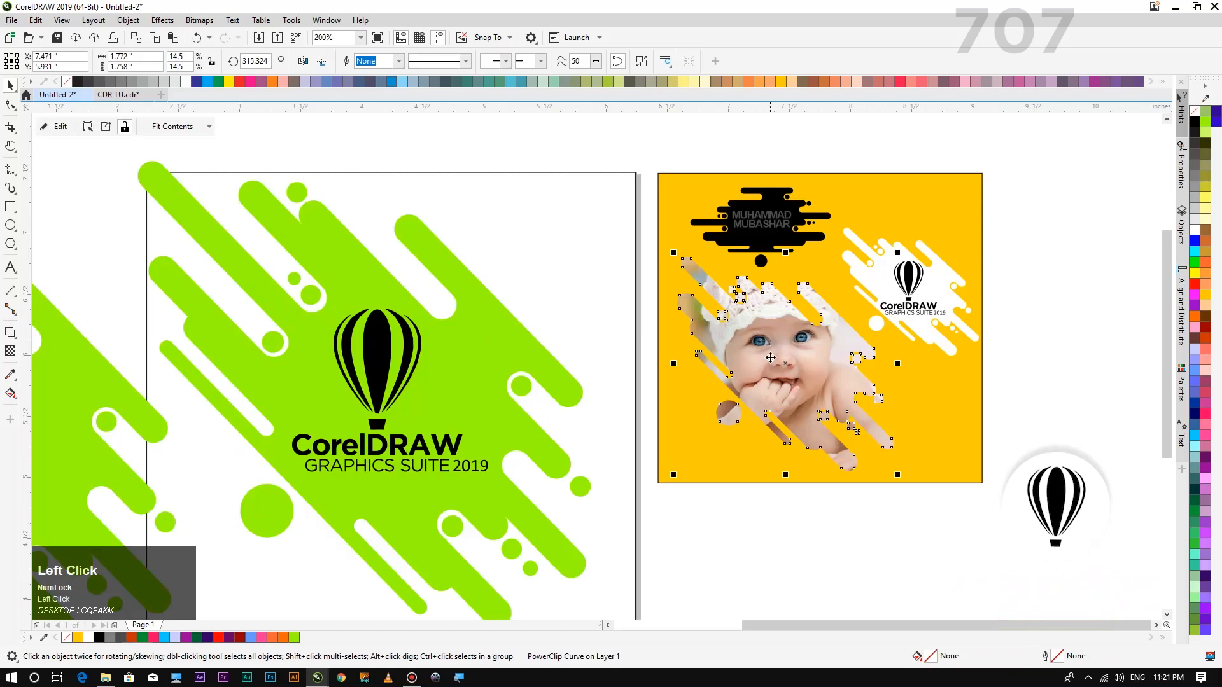
Switch to File Explorer, open USB Drive (M:) and bring the portrait photo into the CorelDRAW document
{"action": "scroll", "coordinate": [772, 344], "scroll_direction": "down", "scroll_amount": 4}
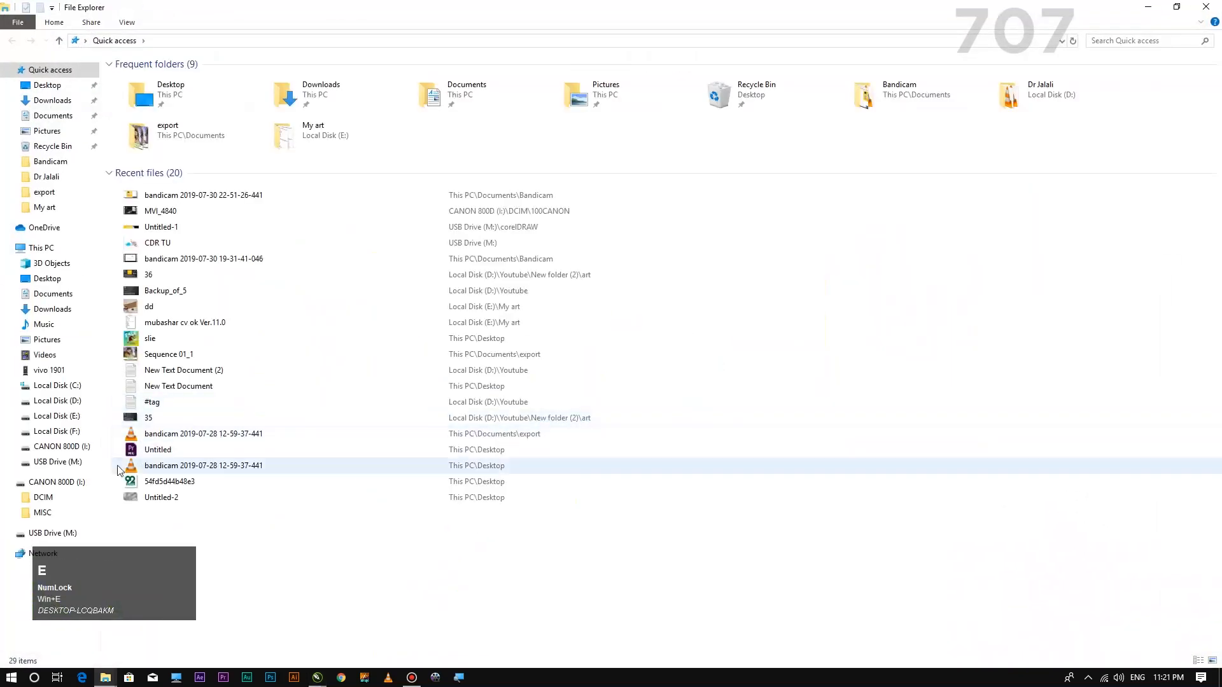
{"action": "left_click", "coordinate": [91, 459]}
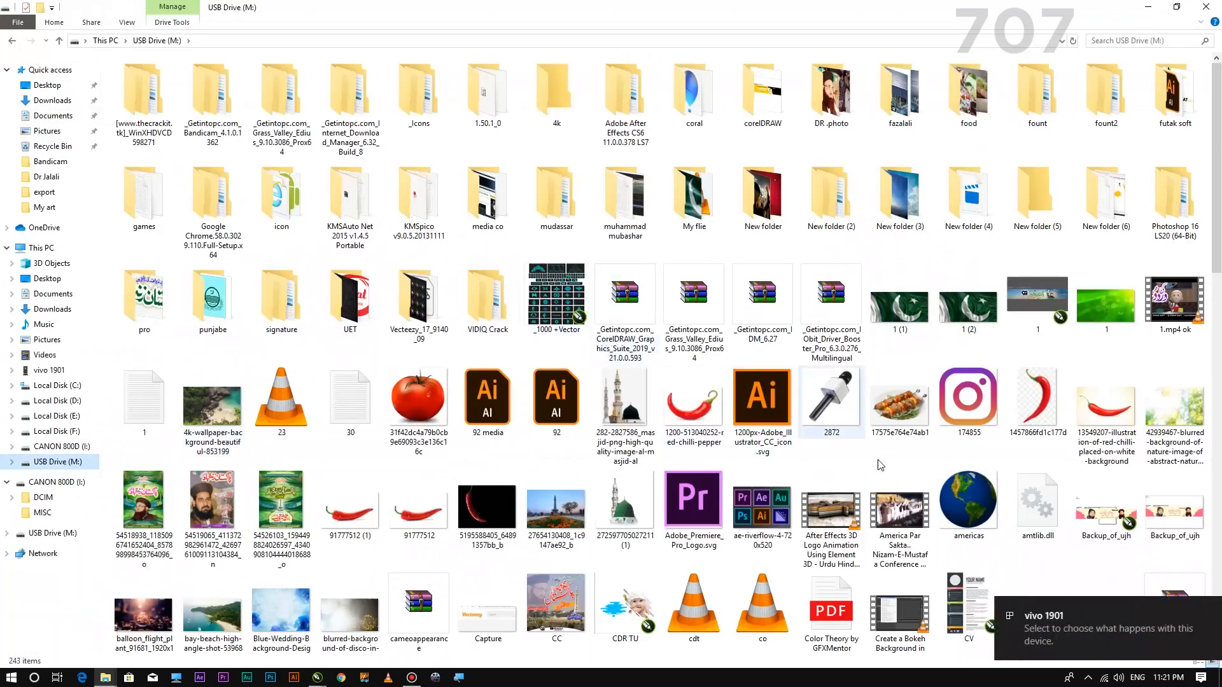
{"action": "scroll", "coordinate": [832, 425], "scroll_direction": "down", "scroll_amount": 3}
{"action": "scroll", "coordinate": [618, 452], "scroll_direction": "down", "scroll_amount": 12}
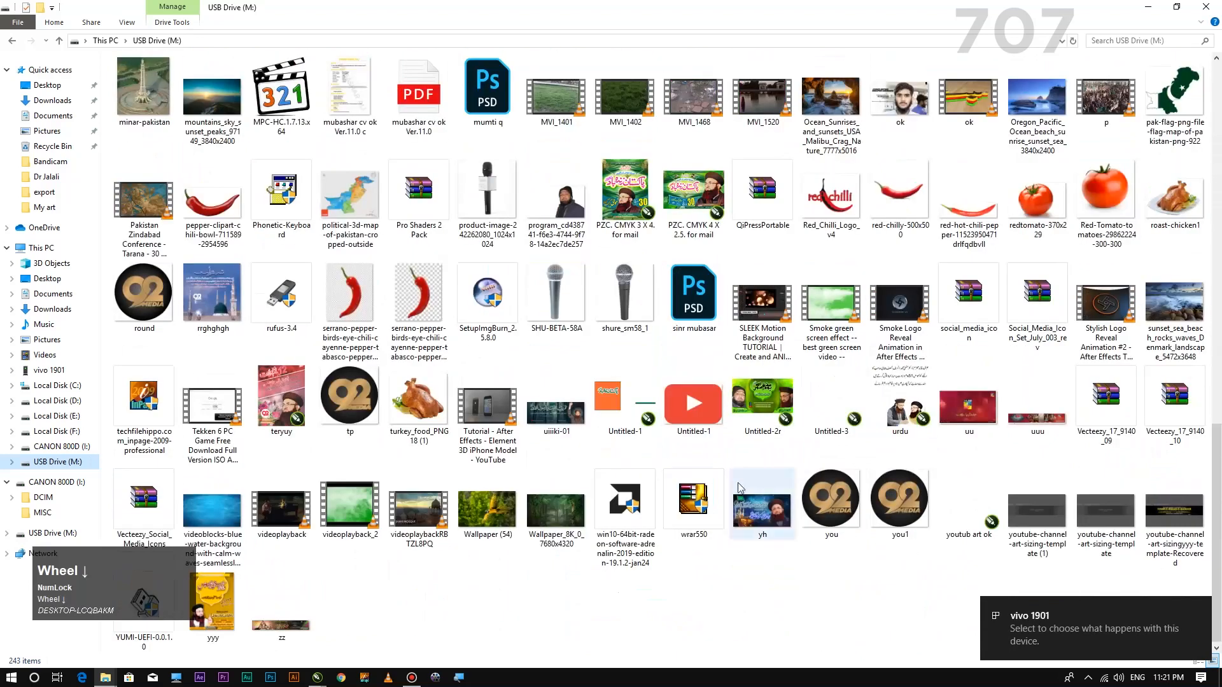
{"action": "scroll", "coordinate": [795, 446], "scroll_direction": "up", "scroll_amount": 8}
{"action": "scroll", "coordinate": [835, 415], "scroll_direction": "down", "scroll_amount": 8}
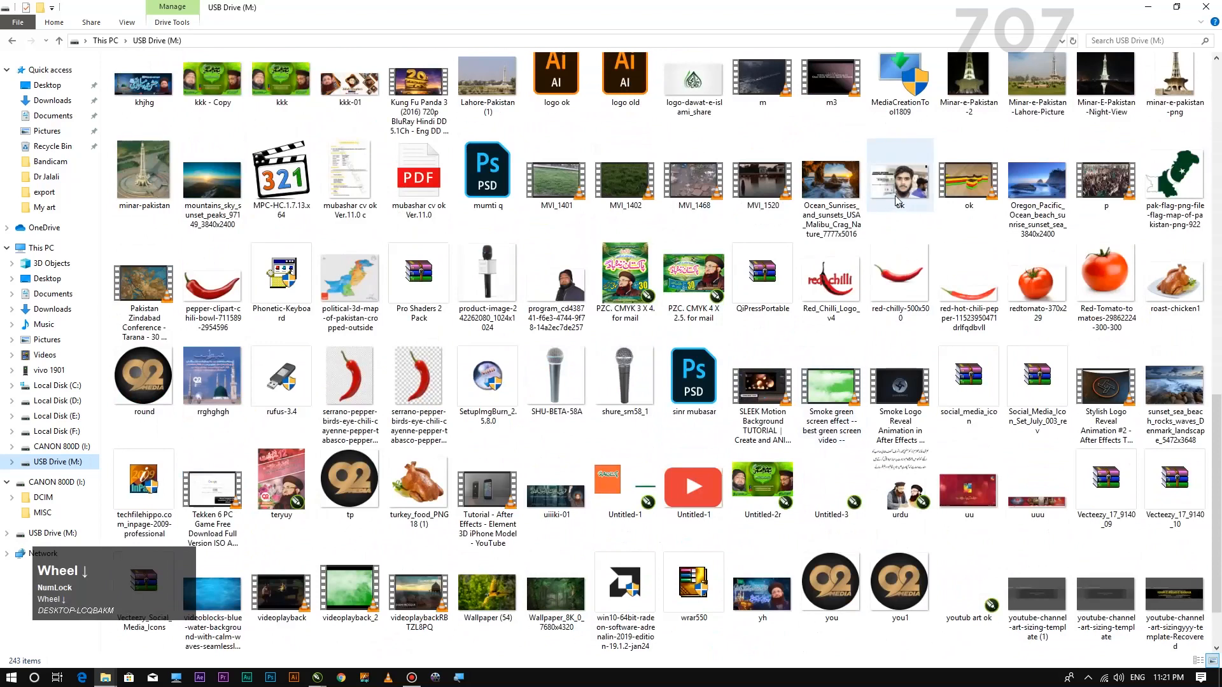
{"action": "scroll", "coordinate": [898, 200], "scroll_direction": "up", "scroll_amount": 8}
{"action": "left_click_drag", "start_coordinate": [1107, 404], "coordinate": [374, 406]}
{"action": "scroll", "coordinate": [382, 412], "scroll_direction": "down", "scroll_amount": 4}
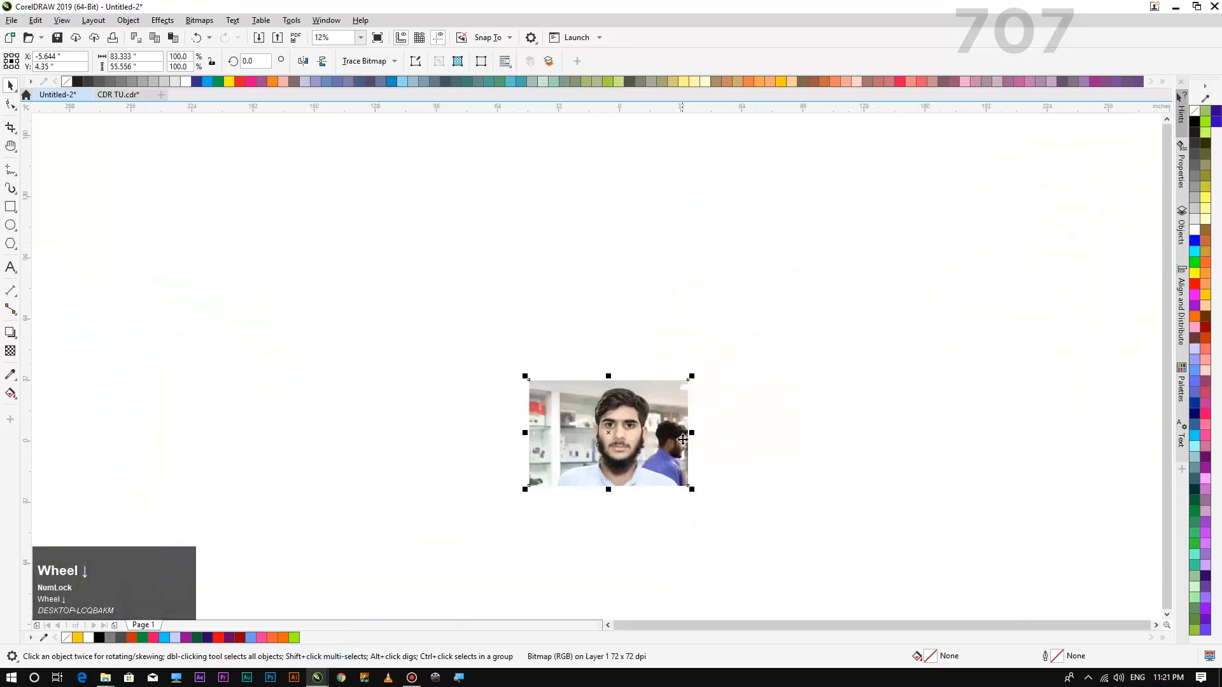
Shrink the portrait photo to about 11.562 × 7.708 in and move it above the green shapes at X about -5.435 in, Y about 12.371 in
{"action": "left_click_drag", "start_coordinate": [682, 439], "coordinate": [868, 485]}
{"action": "left_click_drag", "start_coordinate": [877, 422], "coordinate": [611, 424]}
{"action": "scroll", "coordinate": [613, 424], "scroll_direction": "up", "scroll_amount": 1}
{"action": "scroll", "coordinate": [615, 423], "scroll_direction": "up", "scroll_amount": 4}
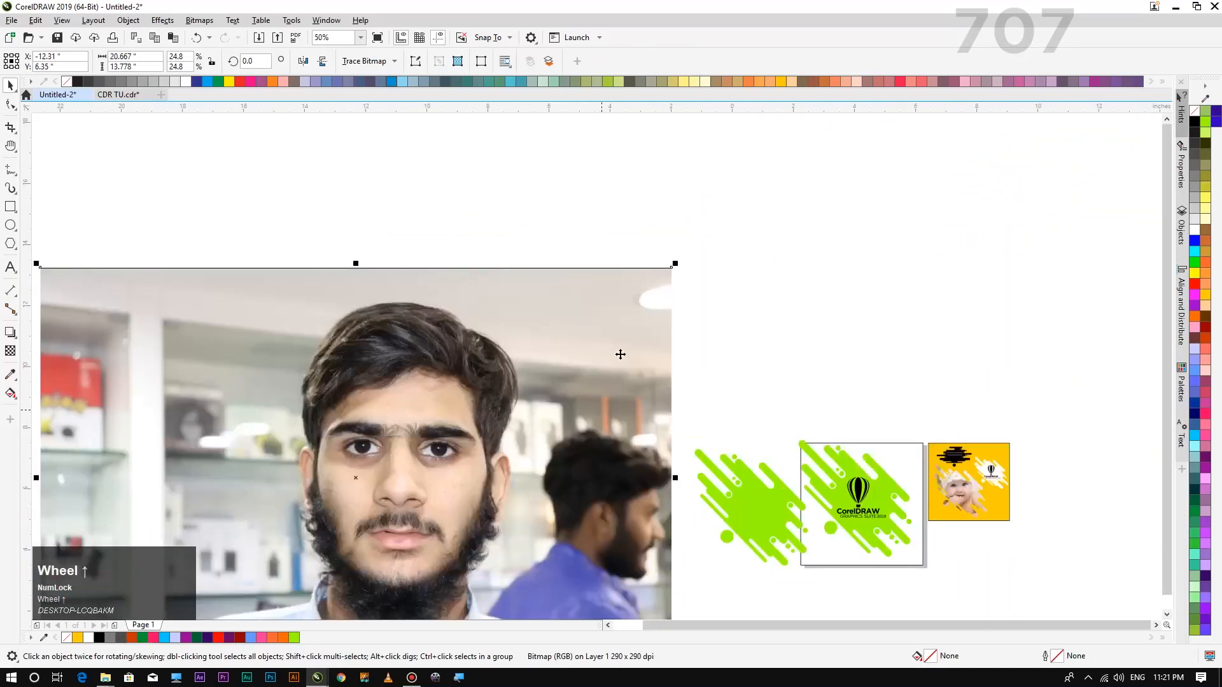
{"action": "left_click_drag", "start_coordinate": [674, 266], "coordinate": [532, 360]}
{"action": "left_click_drag", "start_coordinate": [385, 479], "coordinate": [595, 295]}
PowerClip the portrait photo inside the green splash copy beside the page
{"action": "right_click", "coordinate": [592, 282]}
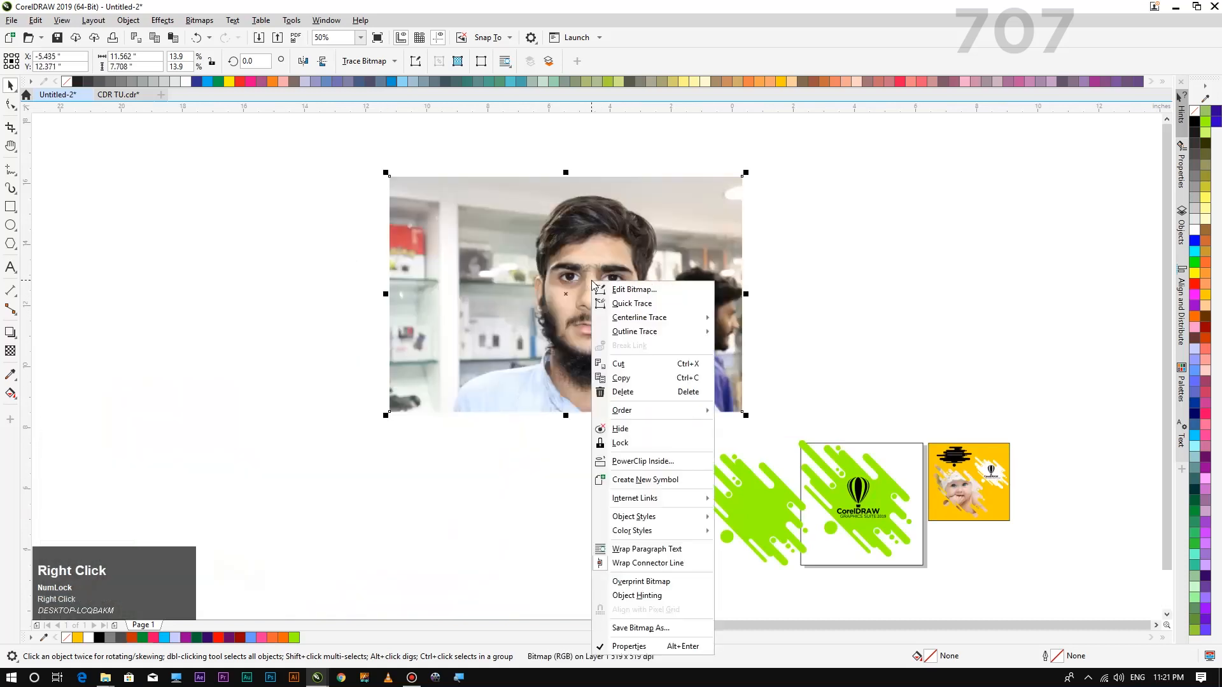
{"action": "left_click", "coordinate": [628, 463]}
{"action": "left_click", "coordinate": [692, 462]}
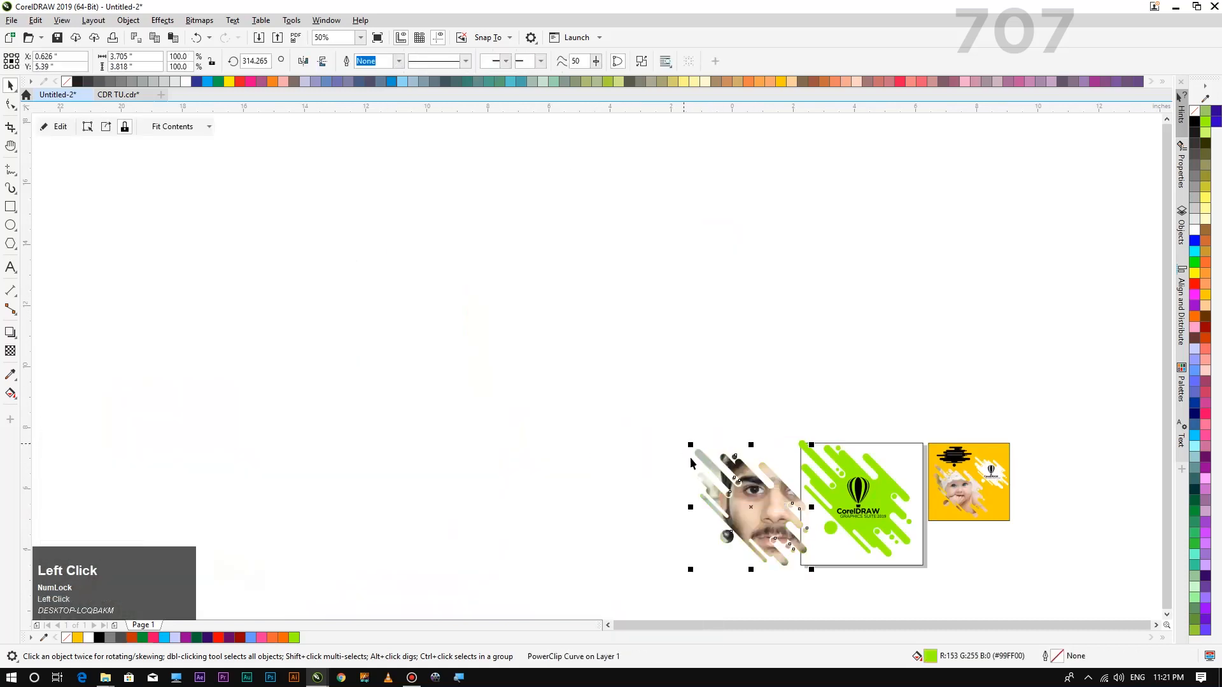
Open the PowerClip's contents for editing and shrink the photo around its centre to about 6.627 × 4.418 in
{"action": "left_click", "coordinate": [71, 128]}
{"action": "scroll", "coordinate": [658, 405], "scroll_direction": "down", "scroll_amount": 3}
{"action": "scroll", "coordinate": [682, 442], "scroll_direction": "up", "scroll_amount": 4}
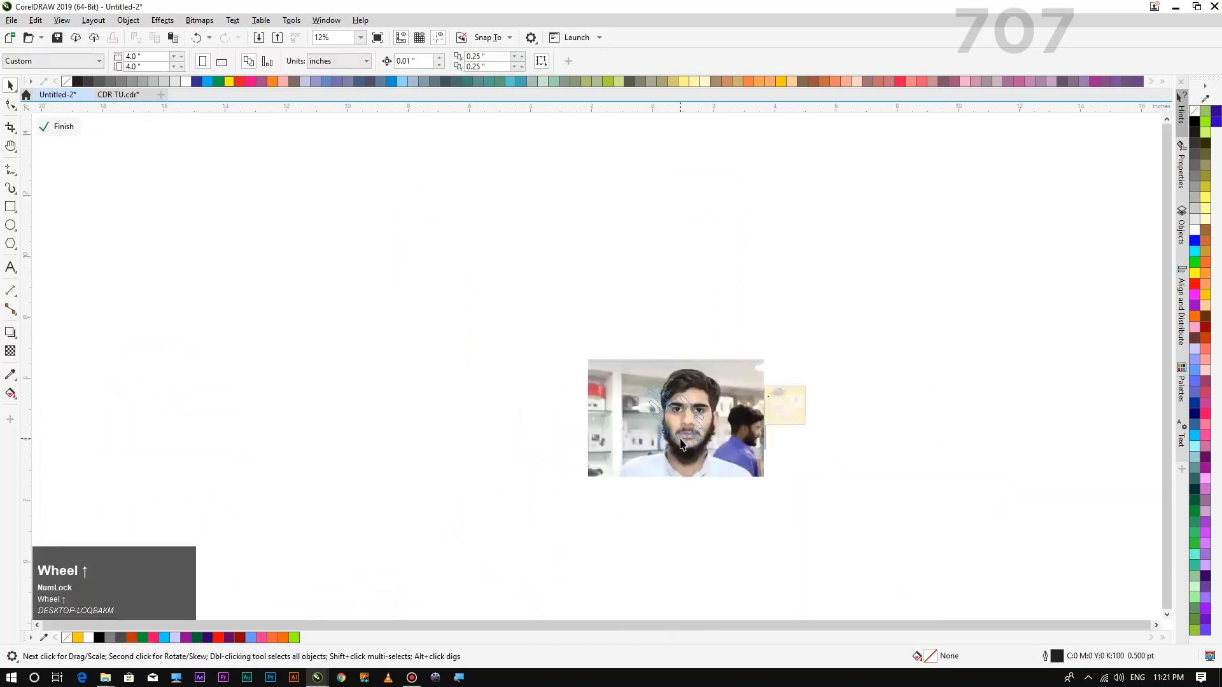
{"action": "left_click", "coordinate": [822, 296]}
{"action": "left_click_drag", "start_coordinate": [851, 275], "coordinate": [775, 304]}
{"action": "right_click", "coordinate": [776, 304]}
{"action": "key", "text": "Delete"}
{"action": "scroll", "coordinate": [670, 380], "scroll_direction": "up", "scroll_amount": 4}
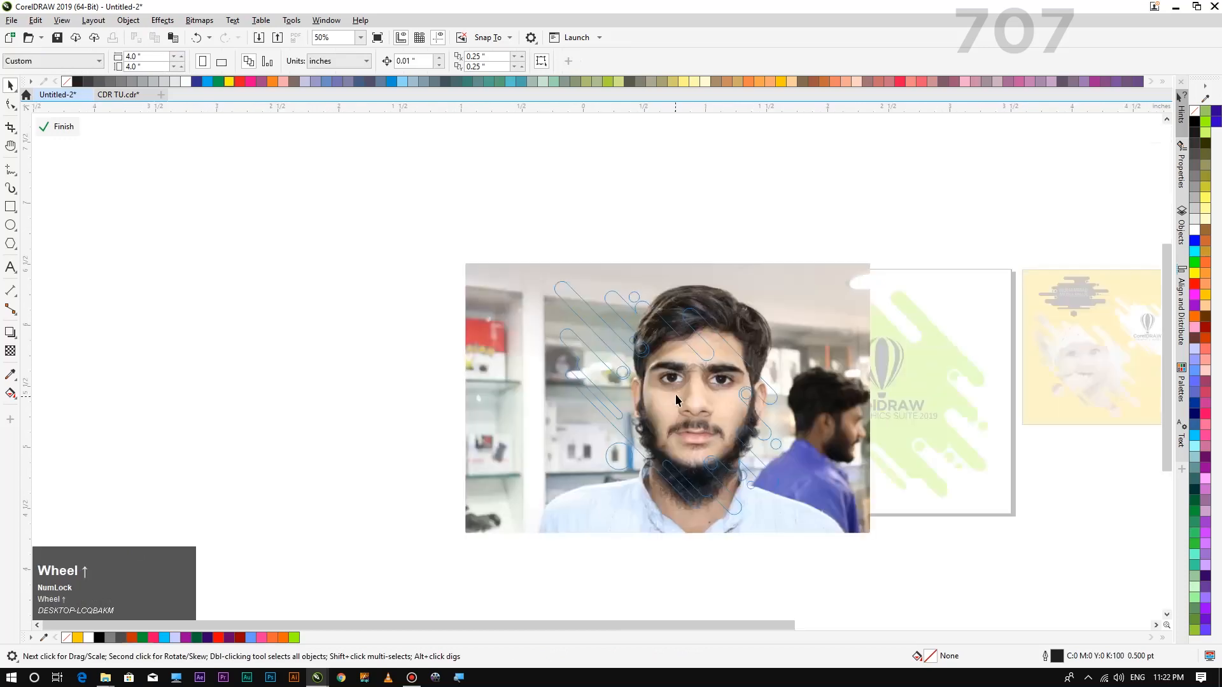
Shrink the clipped photo to about 6.23 × 4.153 in, nudge it to X about 0.277 in, and finish editing the PowerClip contents
{"action": "scroll", "coordinate": [770, 315], "scroll_direction": "down", "scroll_amount": 2}
{"action": "left_click", "coordinate": [883, 224]}
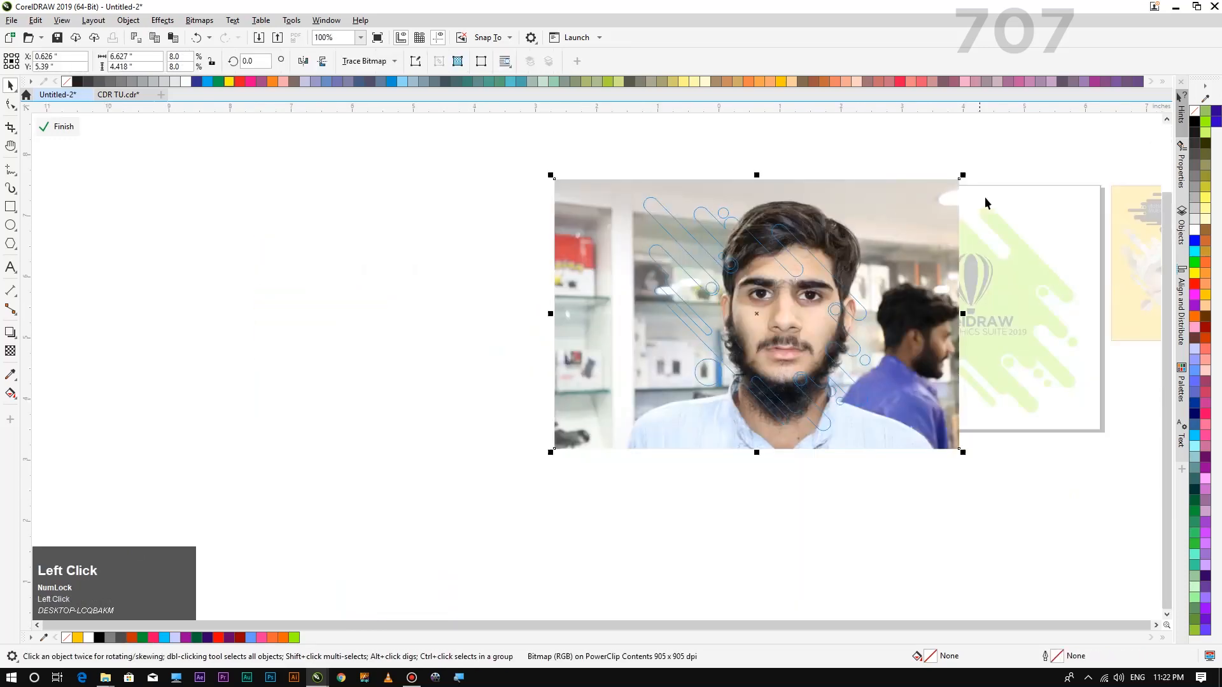
{"action": "left_click_drag", "start_coordinate": [962, 177], "coordinate": [941, 193]}
{"action": "key", "text": "Left"}
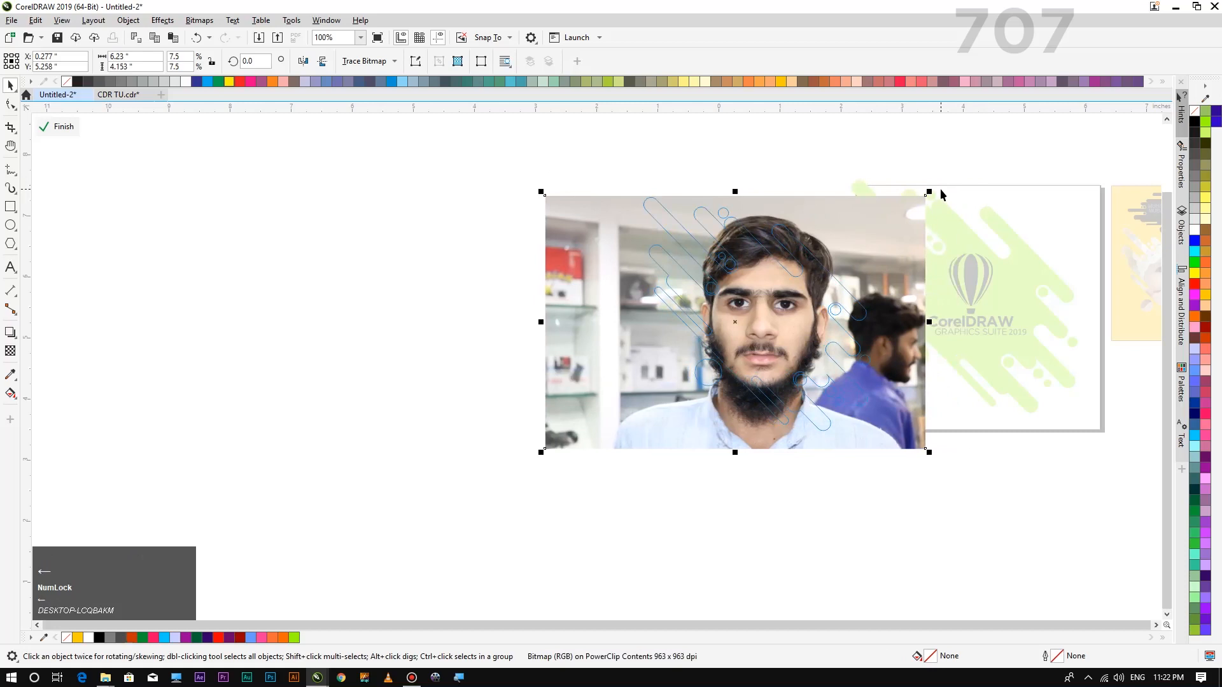
{"action": "left_click", "coordinate": [36, 127]}
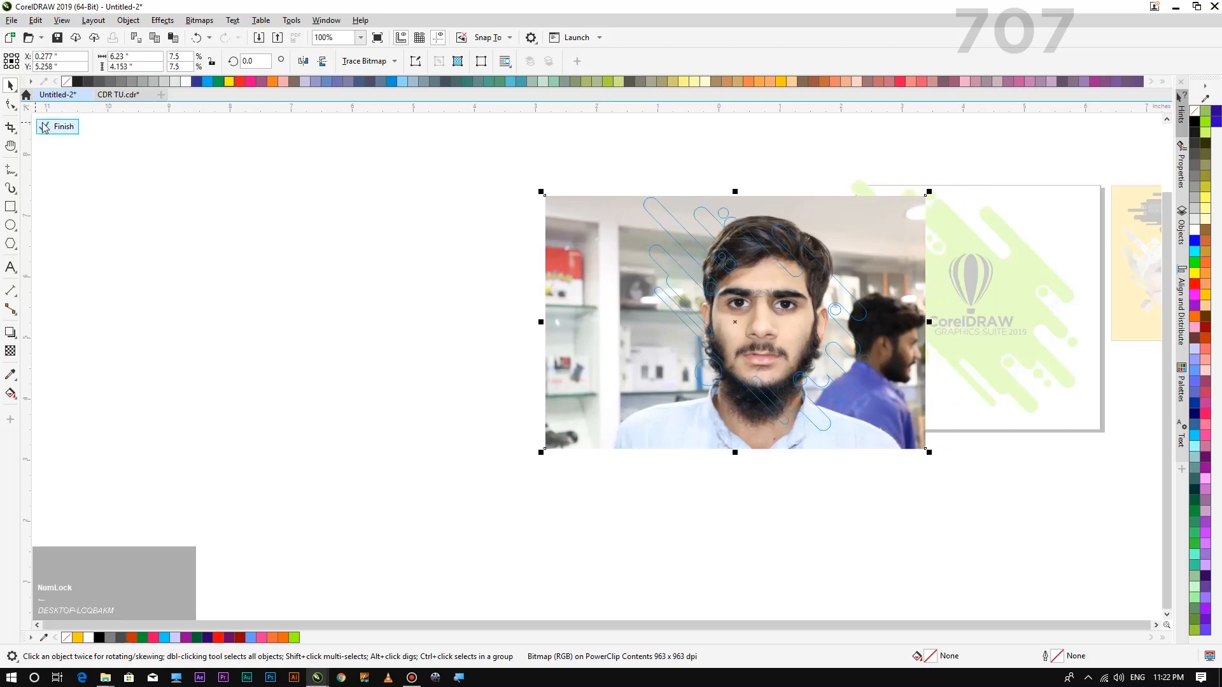
Move the photo-filled splash shape clear of the page, to X about 0.053 in, Y about 5.598 in
{"action": "left_click", "coordinate": [816, 306]}
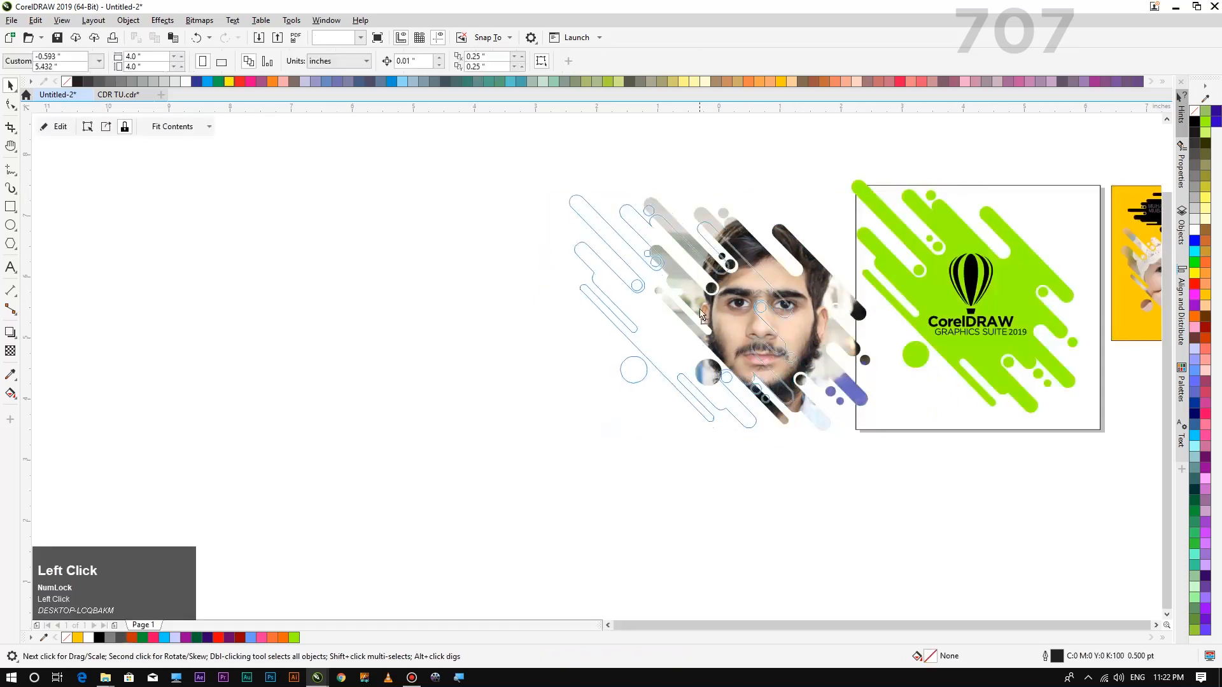
{"action": "scroll", "coordinate": [600, 373], "scroll_direction": "down", "scroll_amount": 2}
{"action": "scroll", "coordinate": [678, 350], "scroll_direction": "up", "scroll_amount": 1}
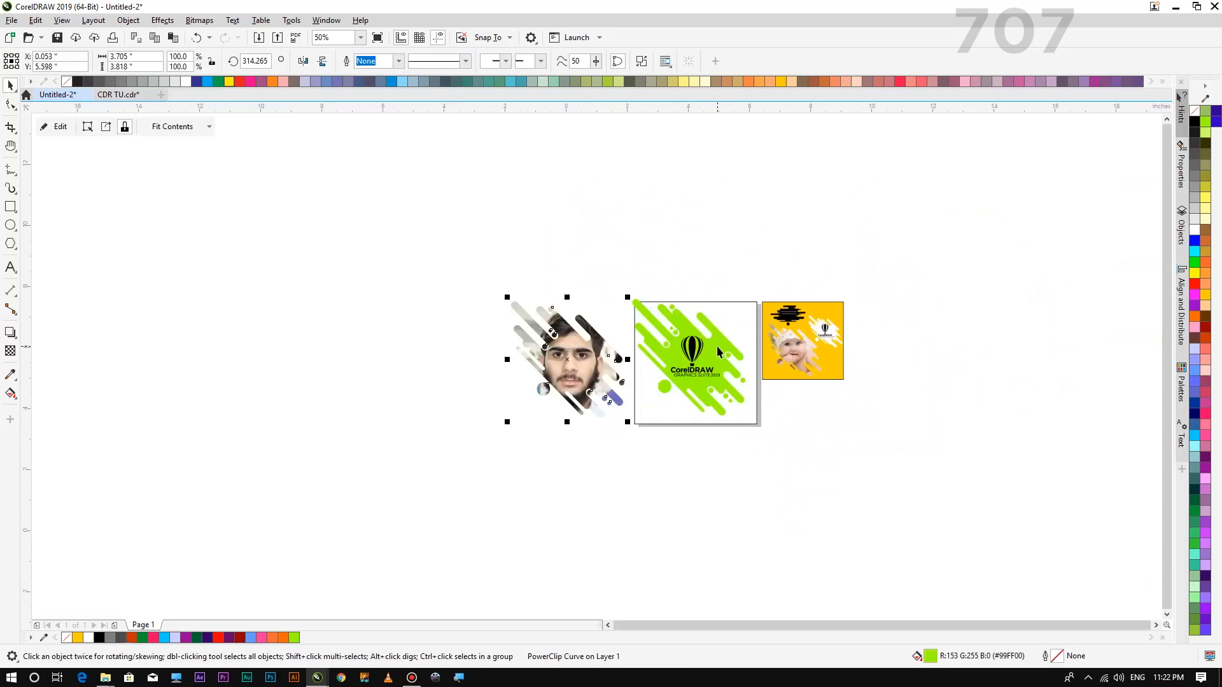
{"action": "scroll", "coordinate": [717, 345], "scroll_direction": "up", "scroll_amount": 1}
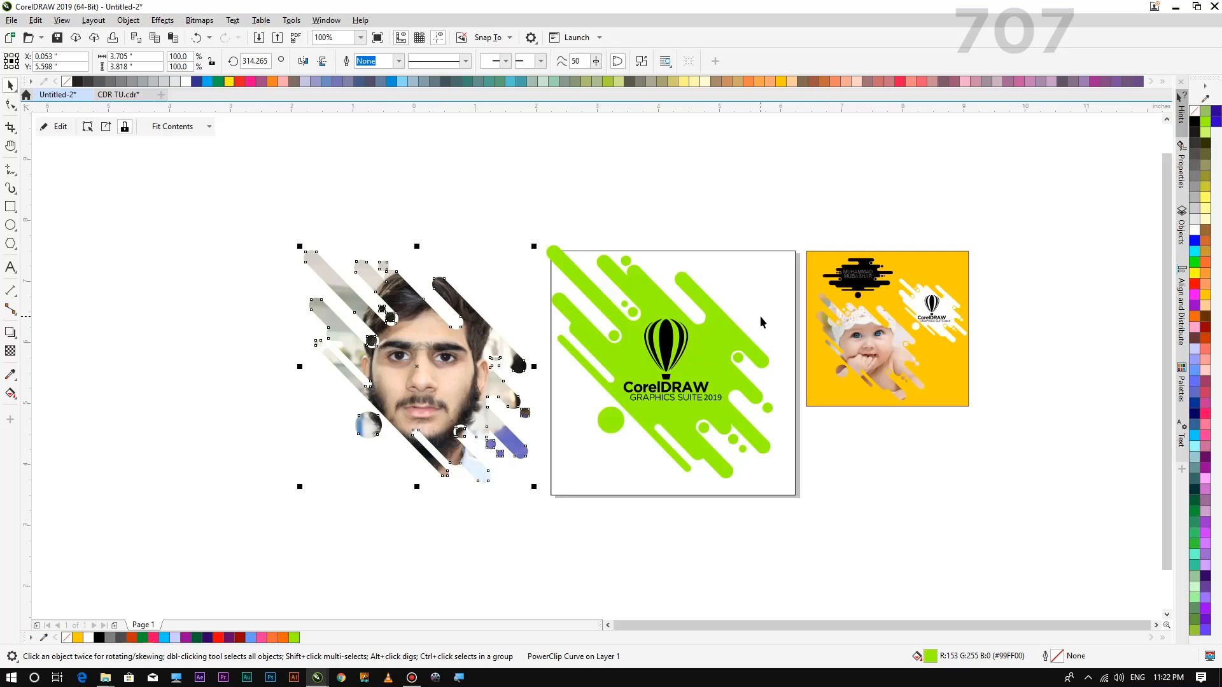
{"action": "scroll", "coordinate": [760, 315], "scroll_direction": "up", "scroll_amount": 1}
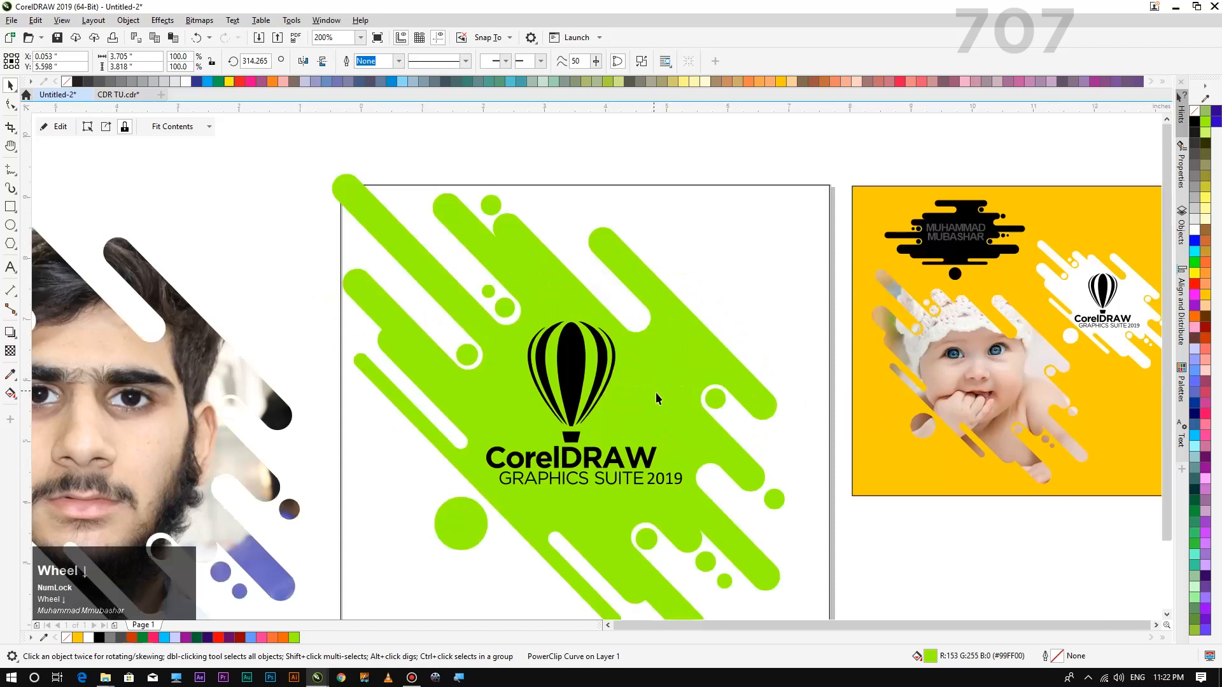
Select the photo-filled splash shape beside the page
{"action": "scroll", "coordinate": [655, 392], "scroll_direction": "down", "scroll_amount": 2}
{"action": "left_click", "coordinate": [494, 457]}
{"action": "scroll", "coordinate": [521, 388], "scroll_direction": "up", "scroll_amount": 2}
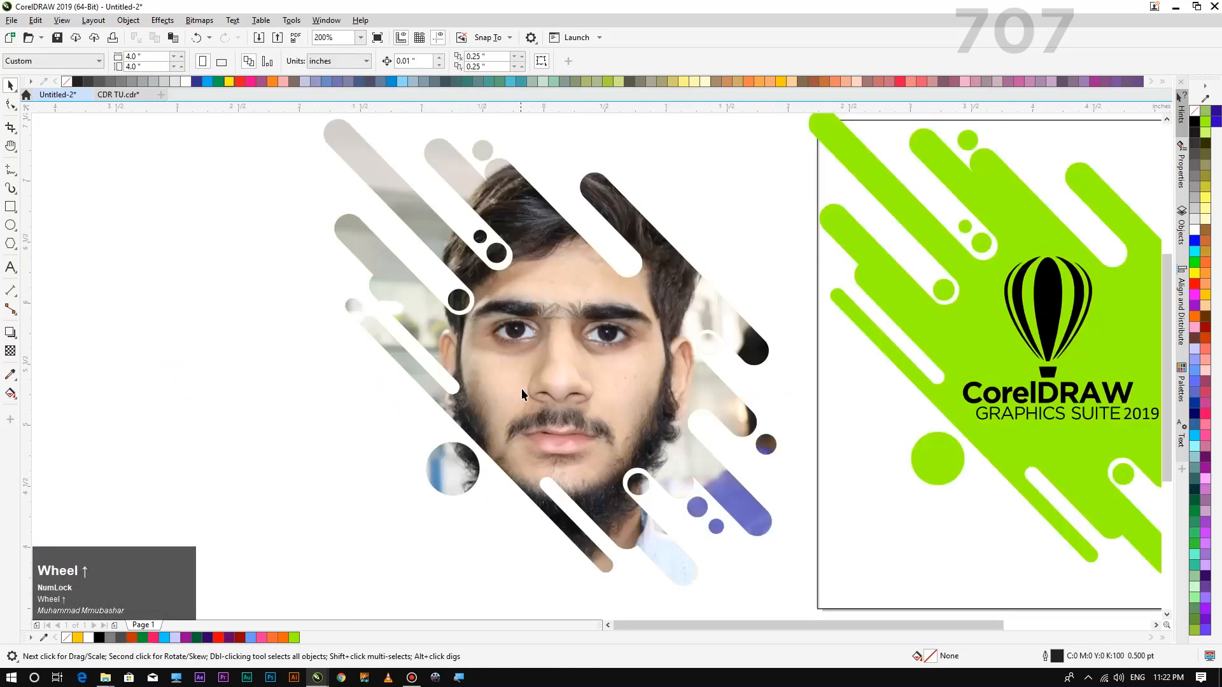
{"action": "left_click", "coordinate": [708, 345]}
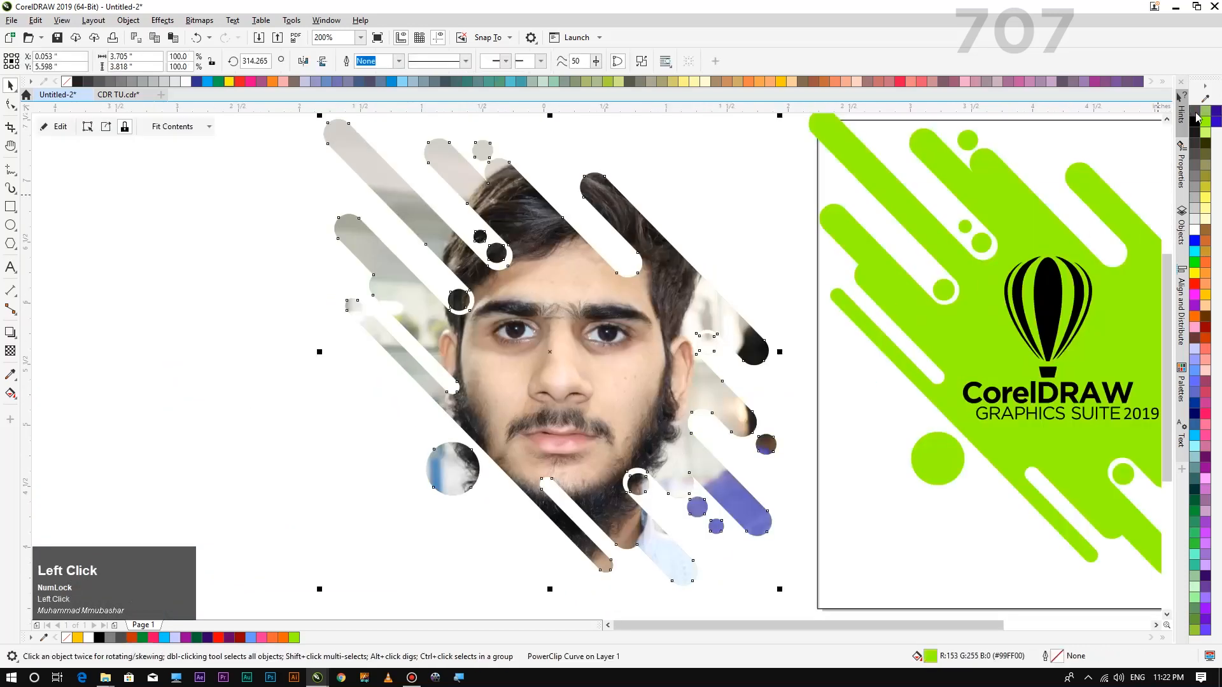